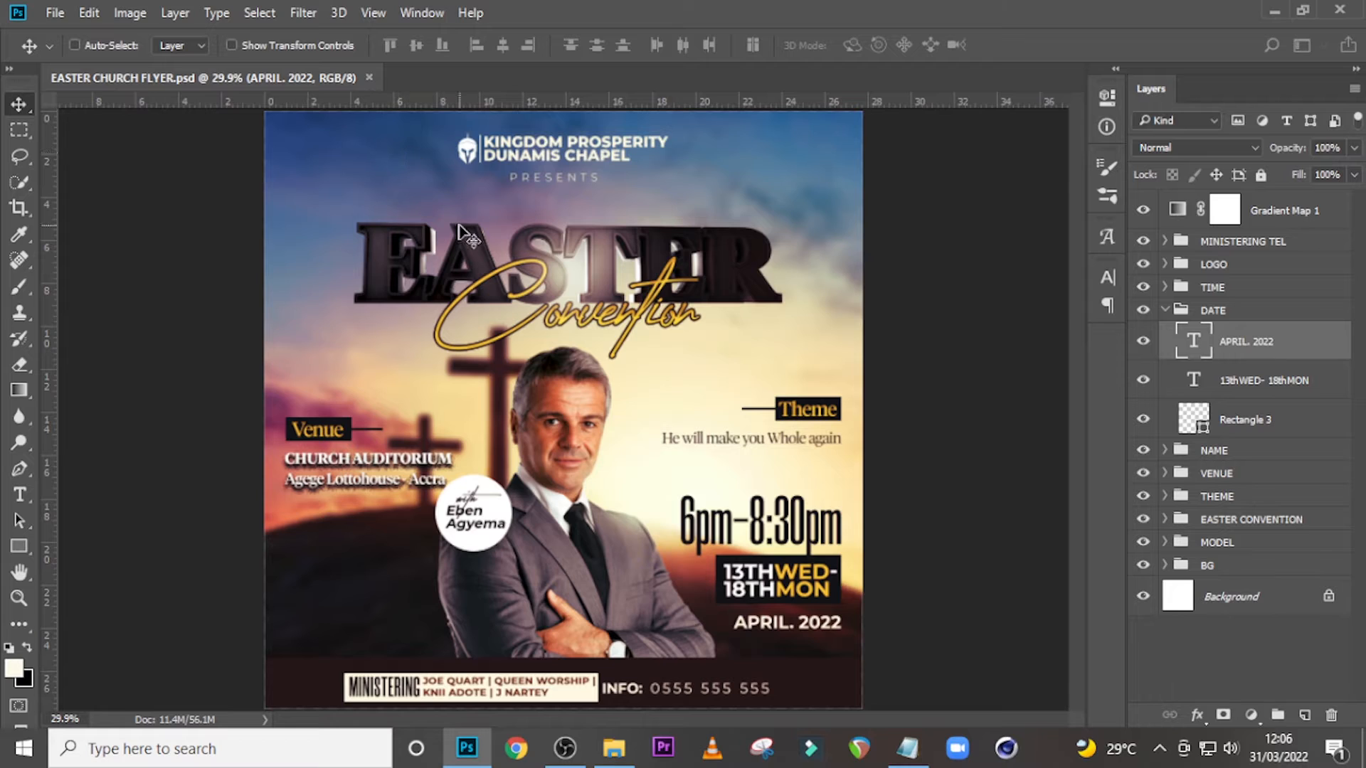
# Start a new document measured in inches and set its width to 96.
pyautogui.hotkey('ctrl', 'n')
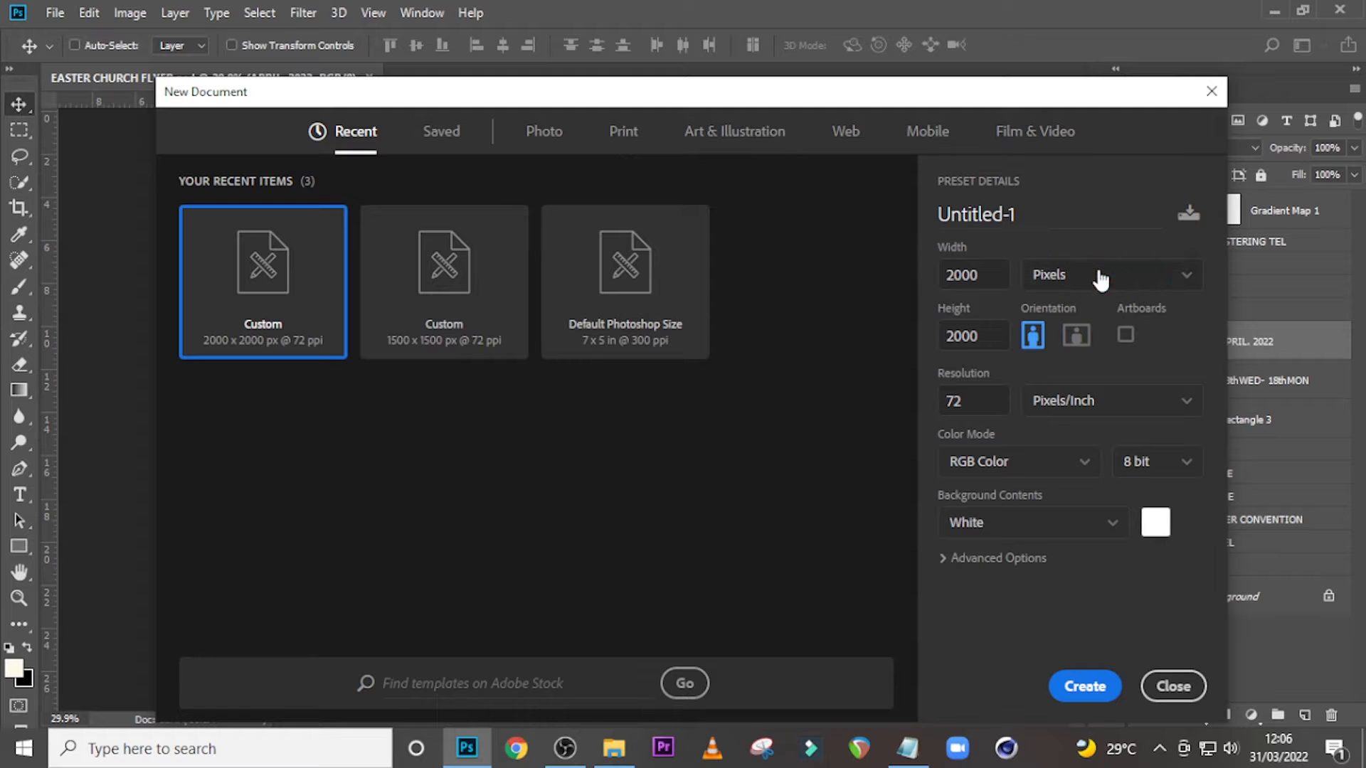
pyautogui.click(1100, 280)
pyautogui.click(1074, 344)
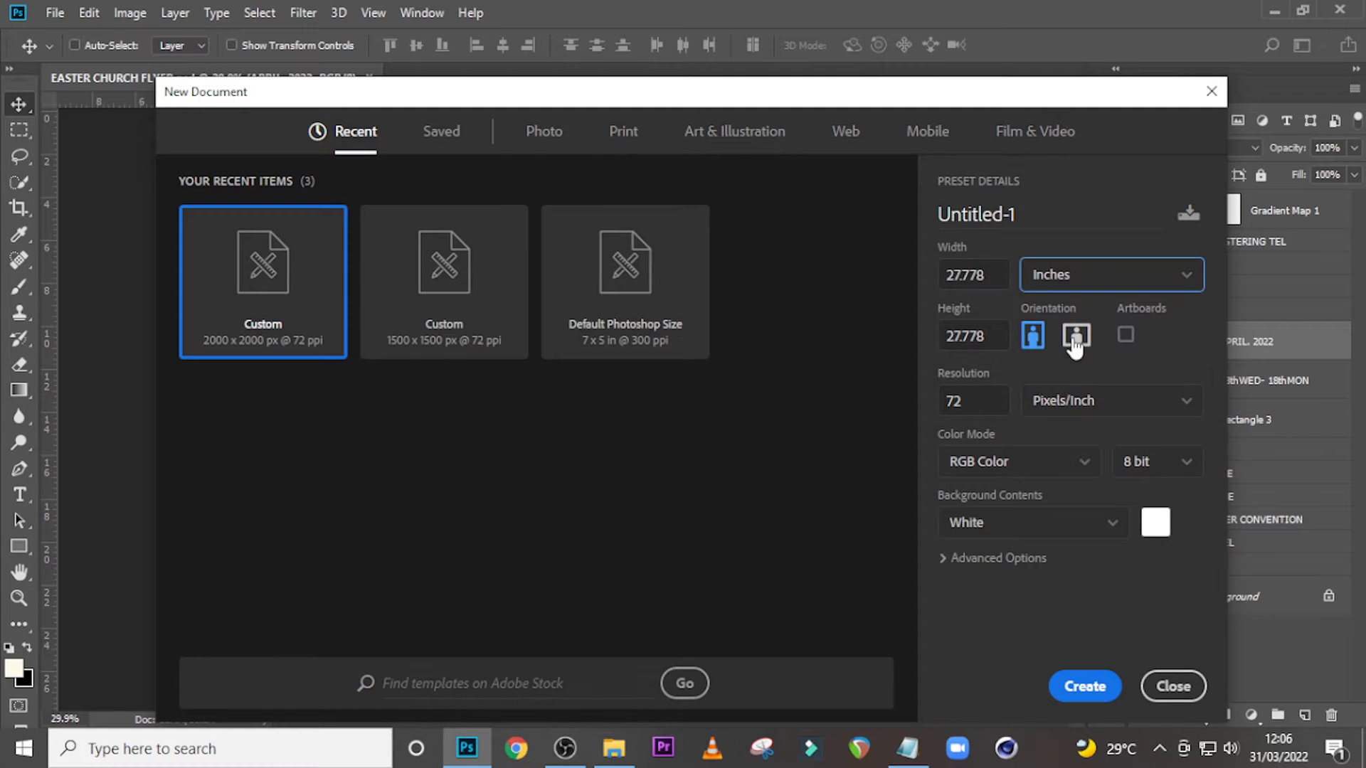
pyautogui.click(994, 279)
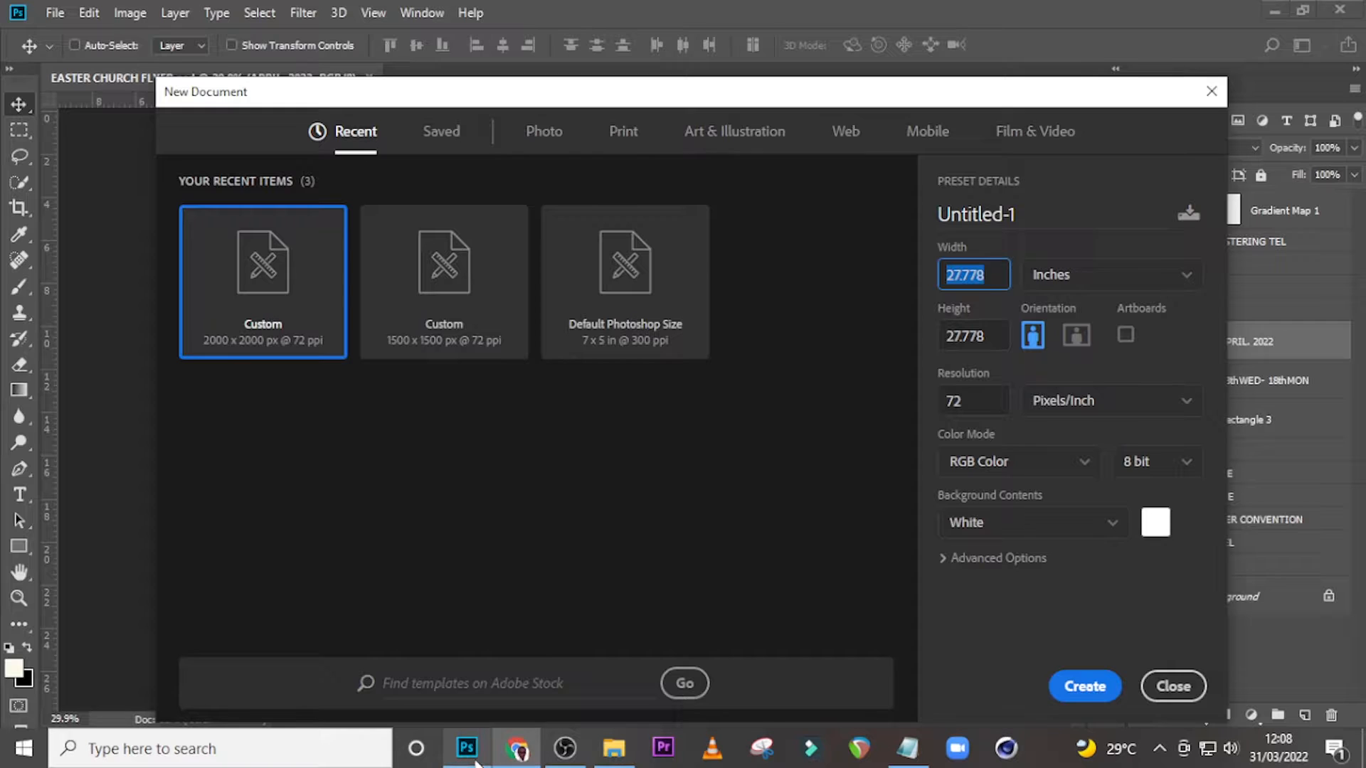
pyautogui.click(466, 748)
pyautogui.write('96')
# Convert 4 feet to inches in Chrome's Google unit converter, and set the new document's height to 48 inches in Photoshop.
pyautogui.click(994, 335)
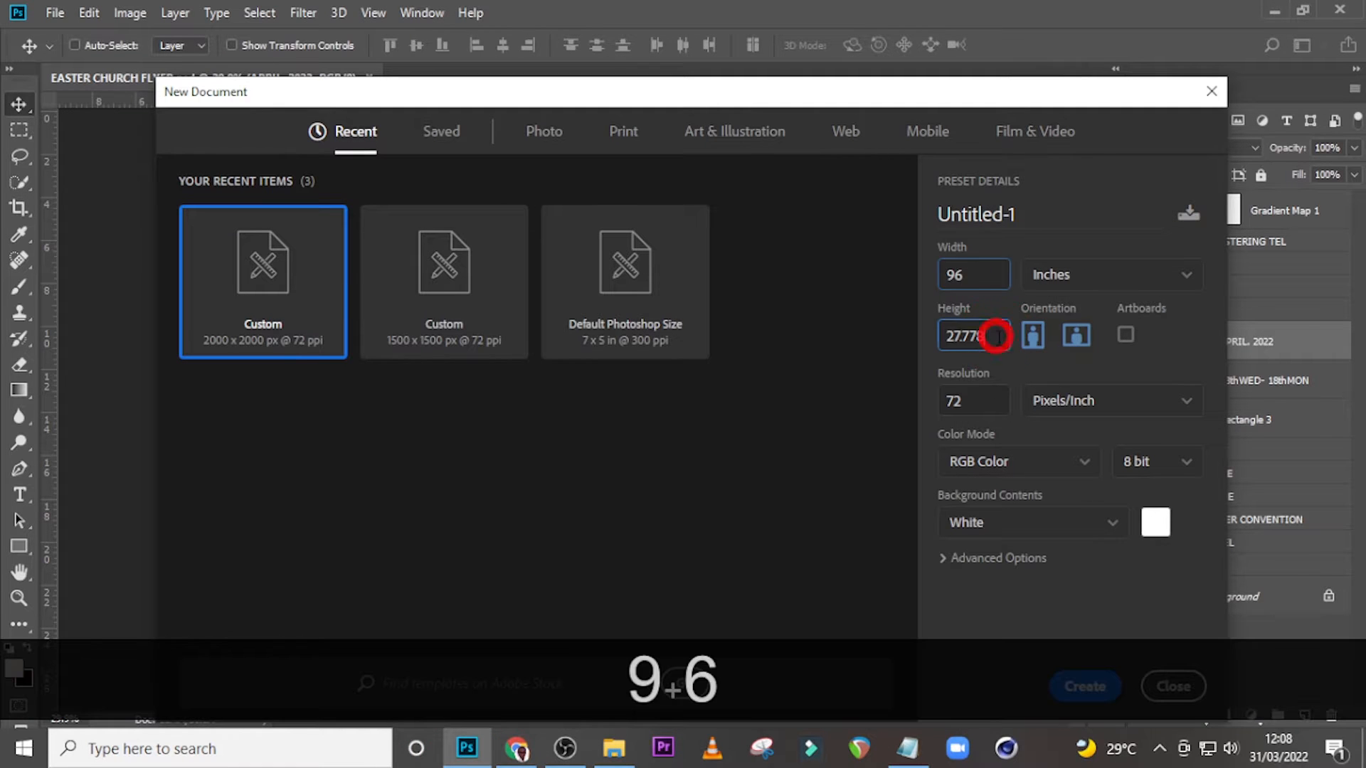
pyautogui.click(517, 757)
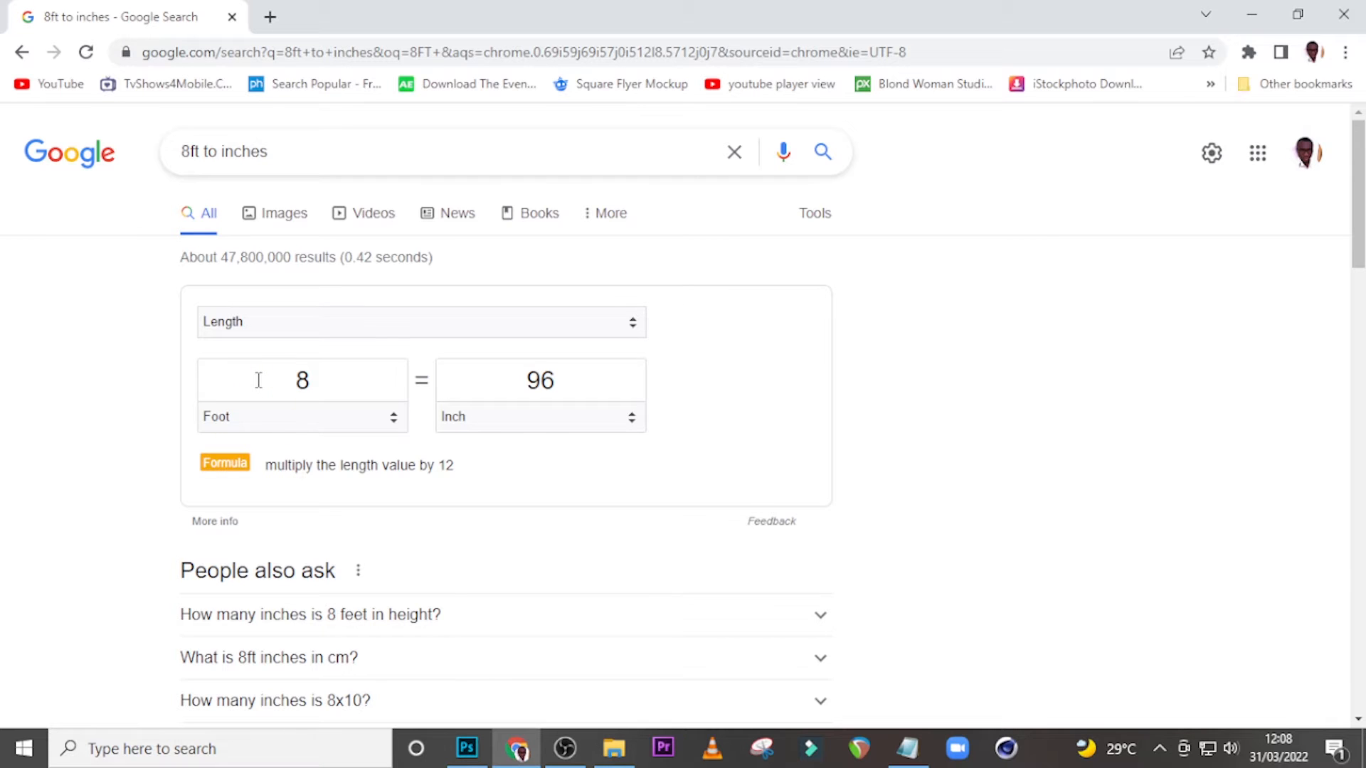
pyautogui.doubleClick(297, 382)
pyautogui.write('4')
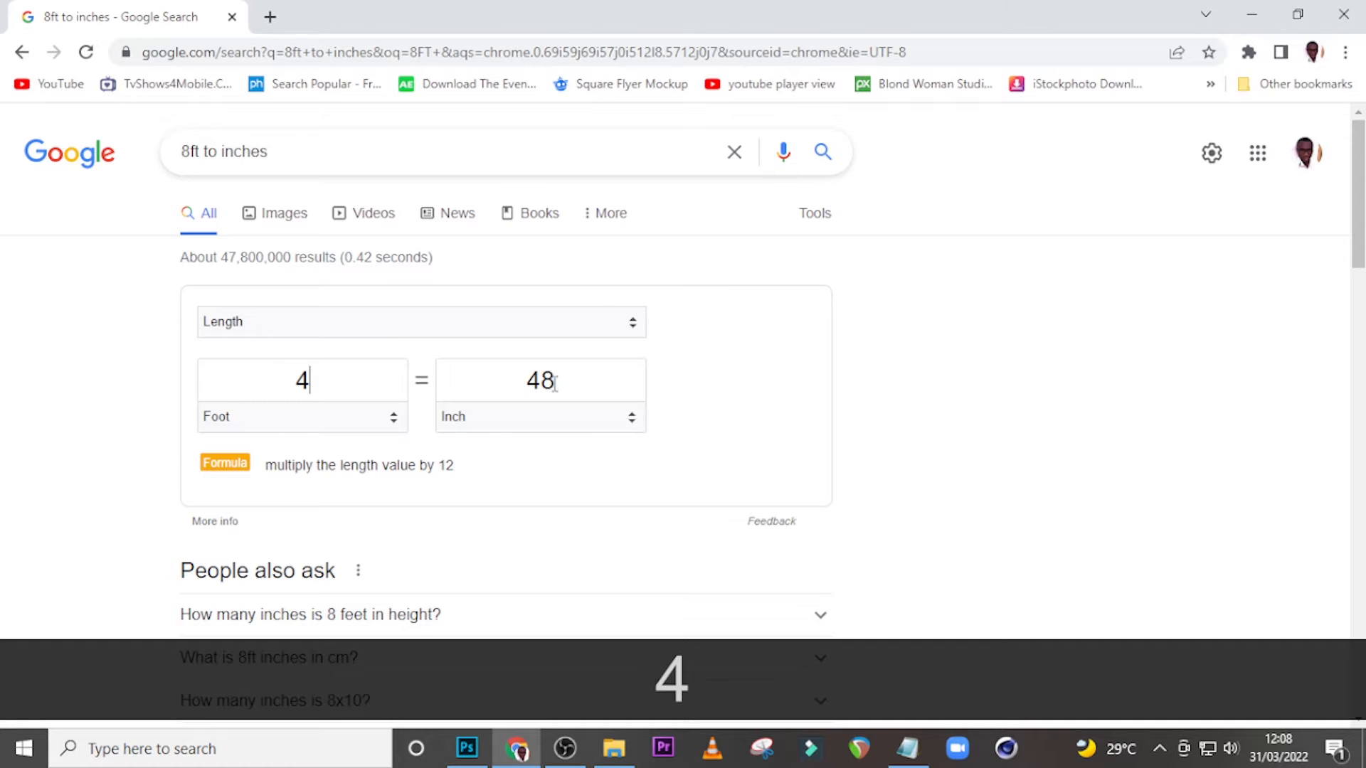
pyautogui.click(467, 749)
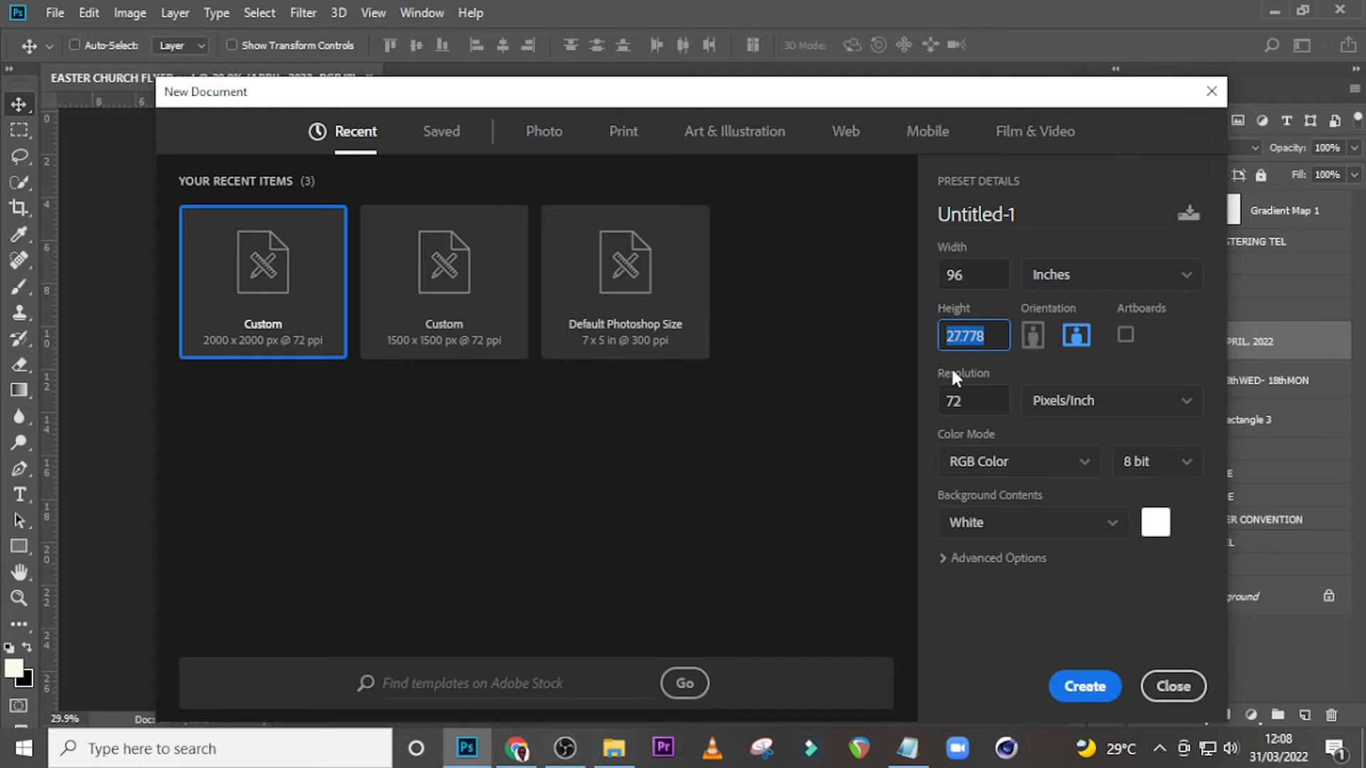
pyautogui.write('48')
# Set the new document's resolution to 100 pixels/inch and its color mode to CMYK Color.
pyautogui.doubleClick(941, 395)
pyautogui.press('BackSpace')
pyautogui.write('100')
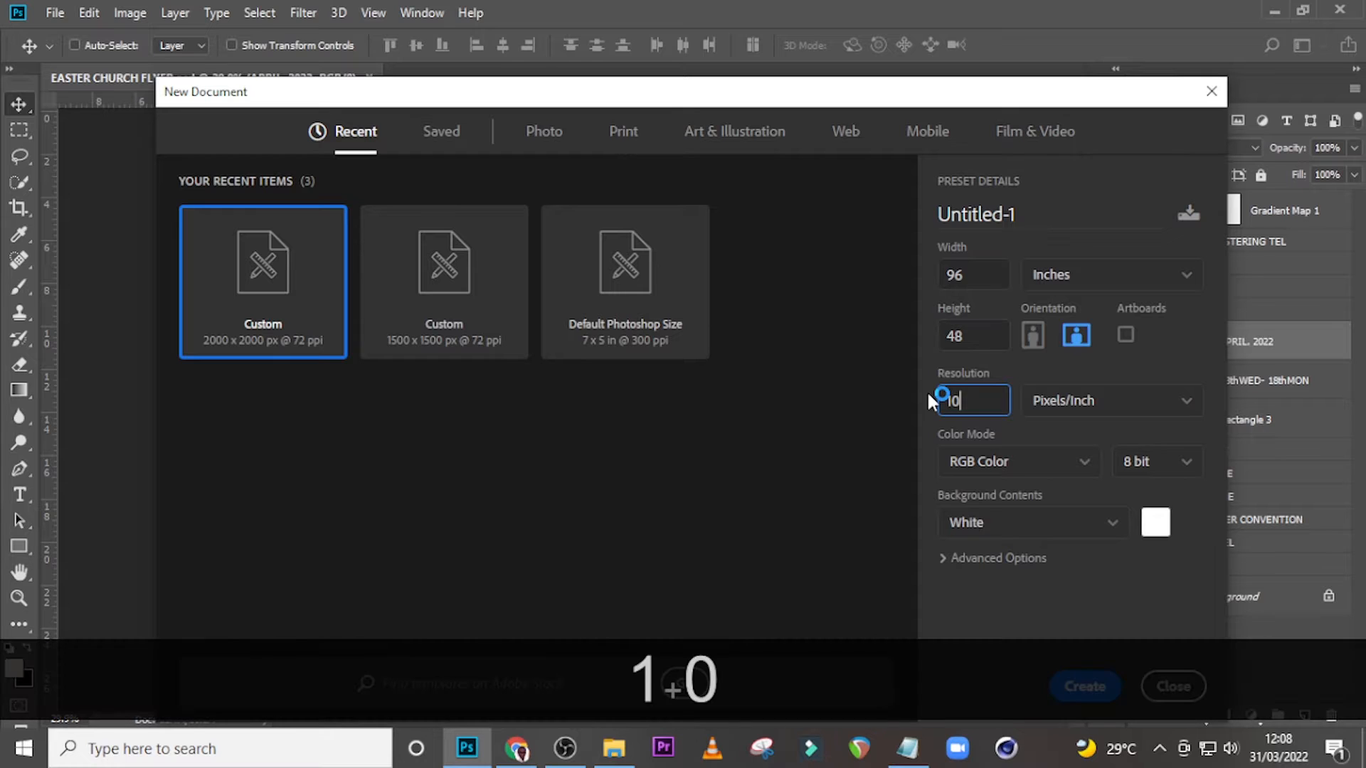
pyautogui.click(1052, 461)
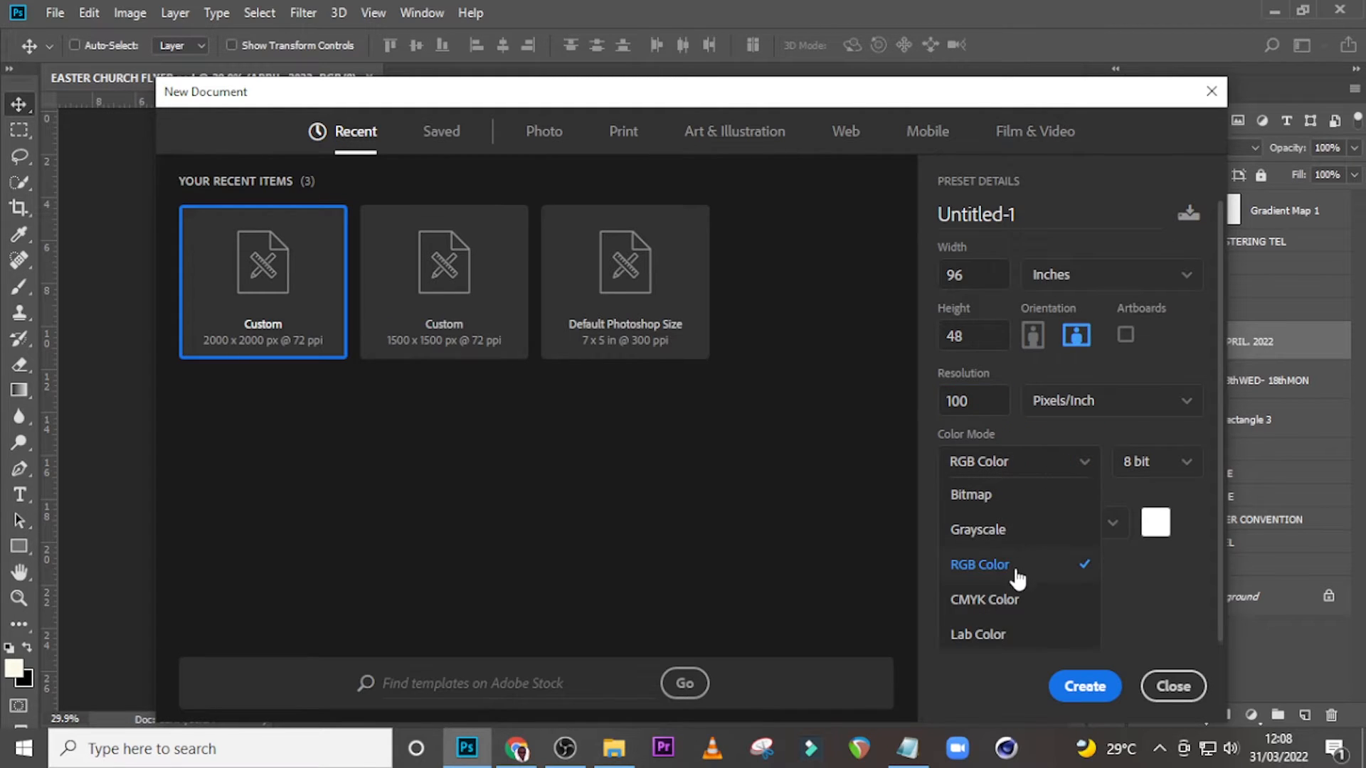
pyautogui.click(996, 601)
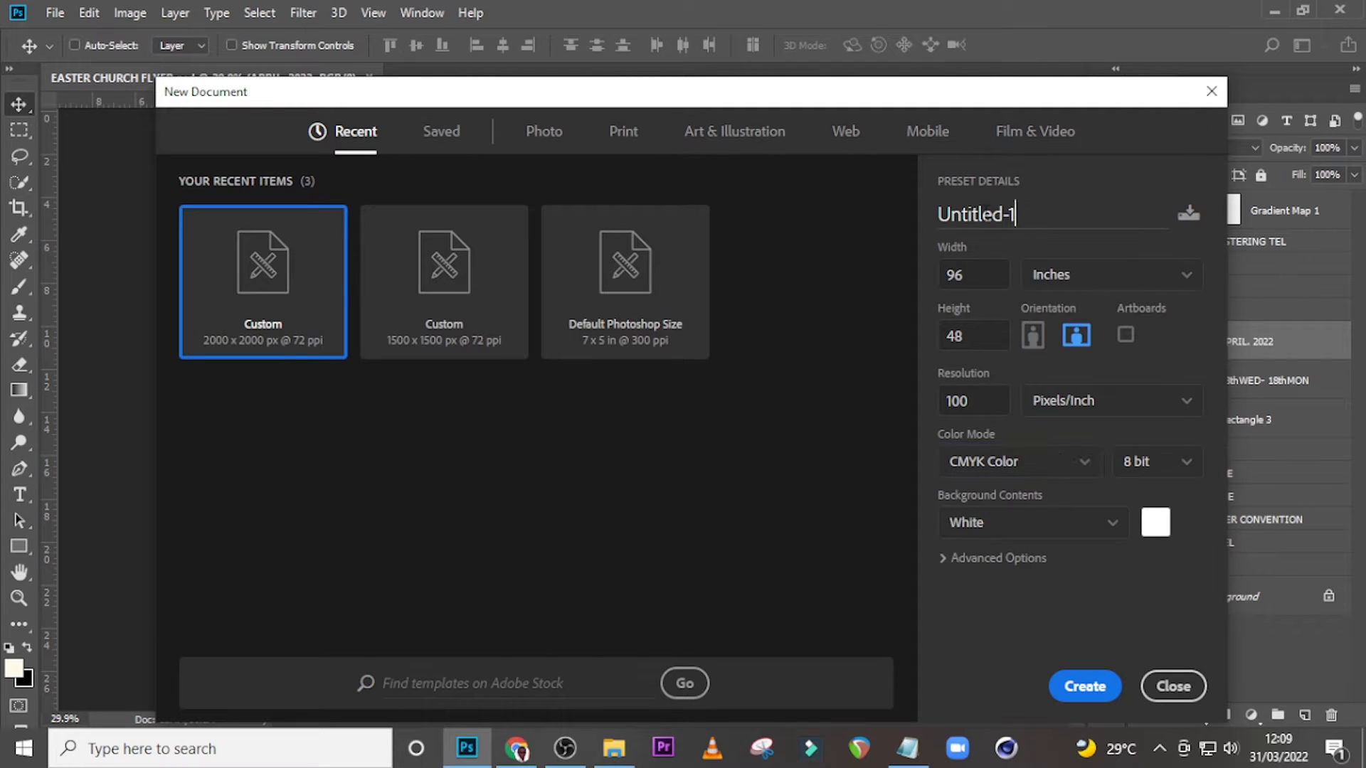
# Create the document under the name EASTER CHURCH BANNER and close the browser window with the unit conversion.
pyautogui.click(923, 210)
pyautogui.write('CHURCH BANNER')
pyautogui.press('Left')
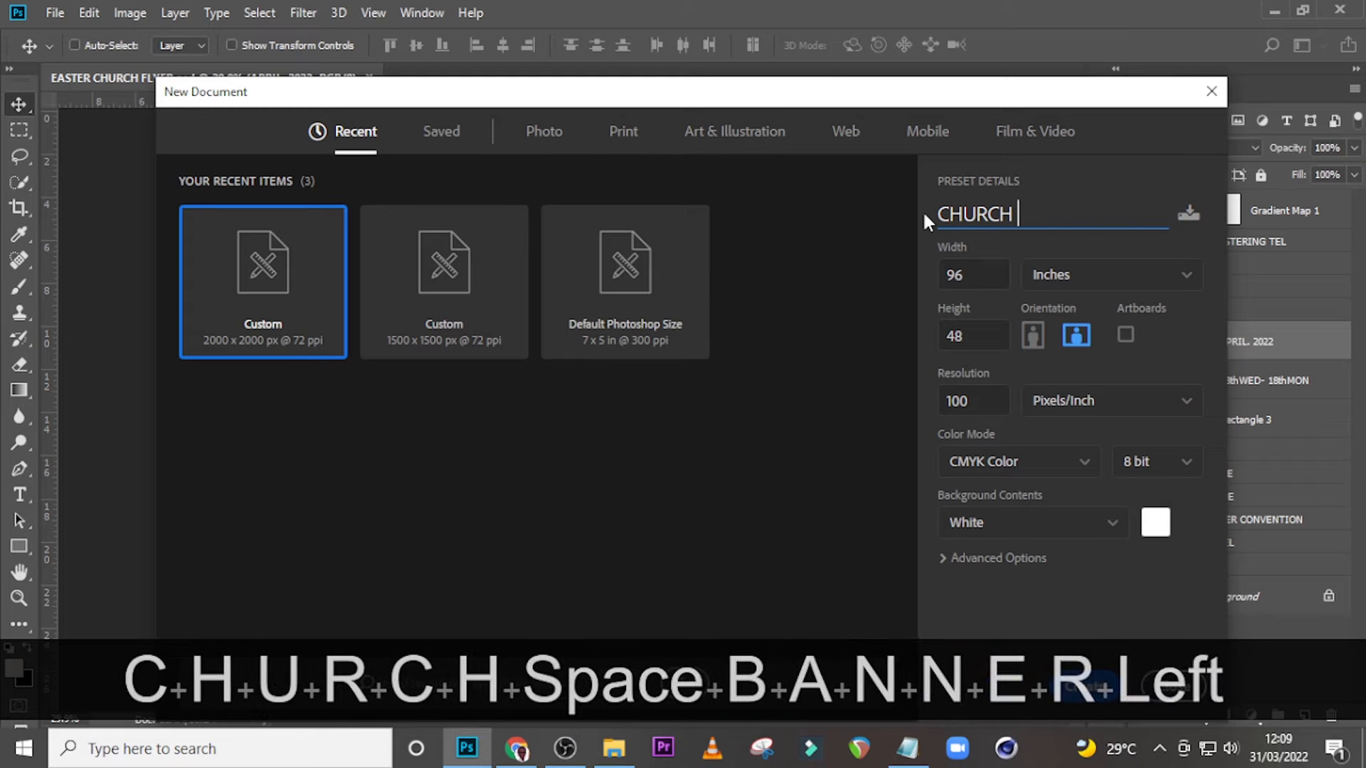
pyautogui.write('EASTER')
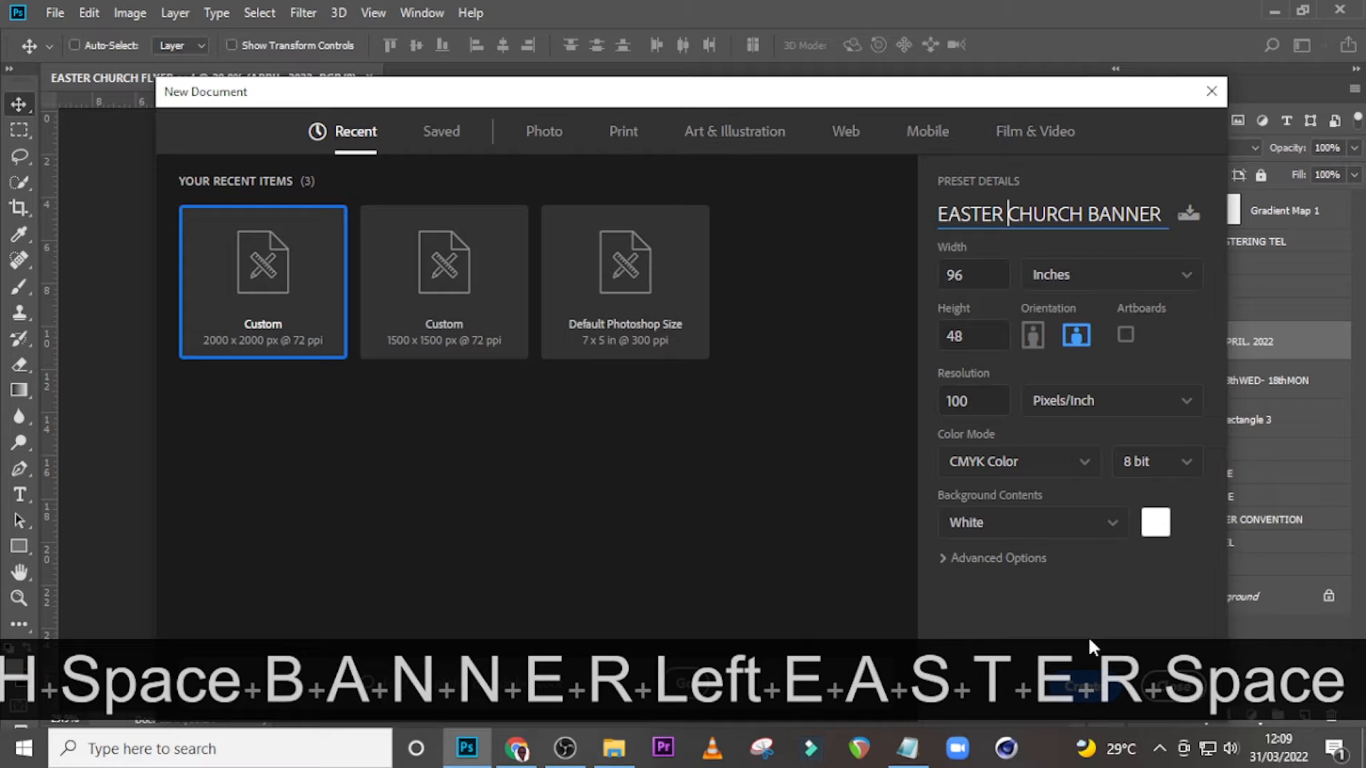
pyautogui.click(1082, 686)
pyautogui.click(519, 748)
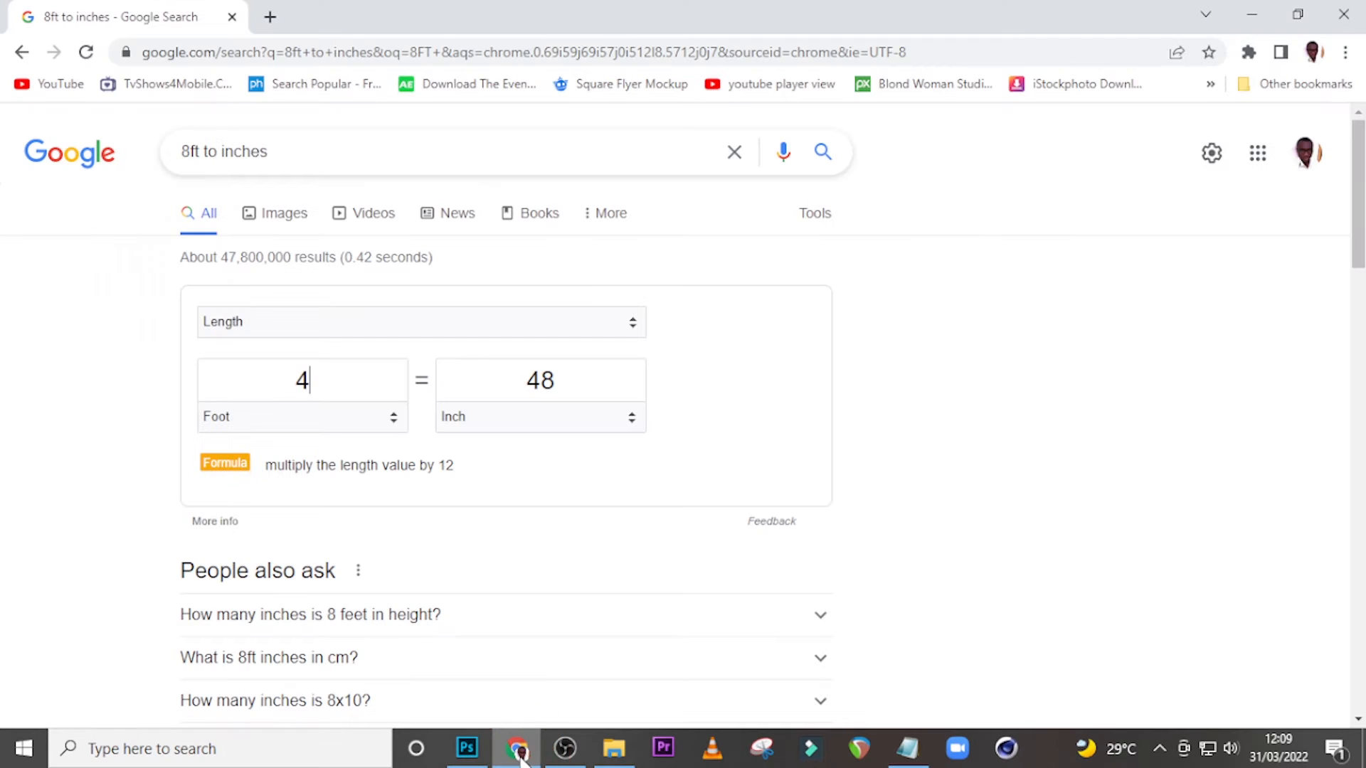
pyautogui.click(1343, 14)
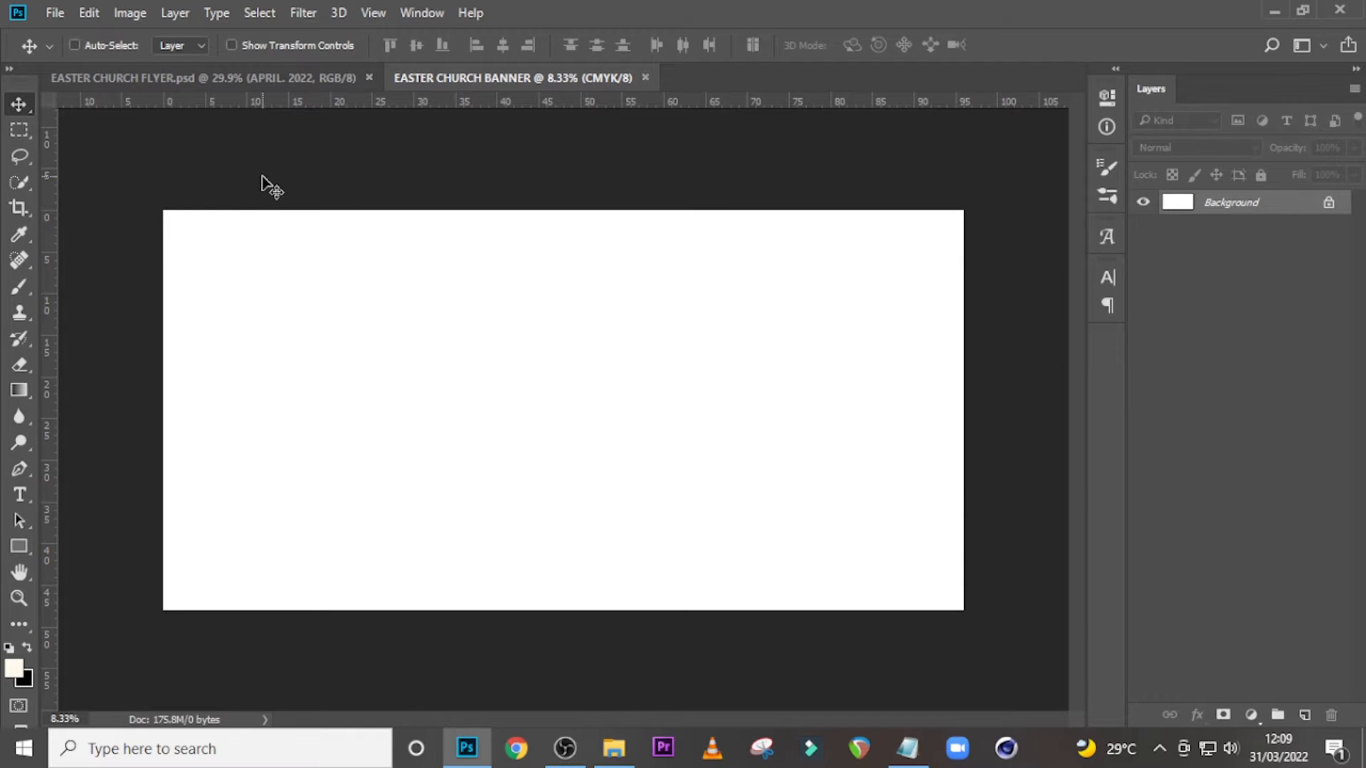
# Add a guide layout with 3 columns, 3 rows and 1 in margins on all sides of the banner.
pyautogui.click(373, 13)
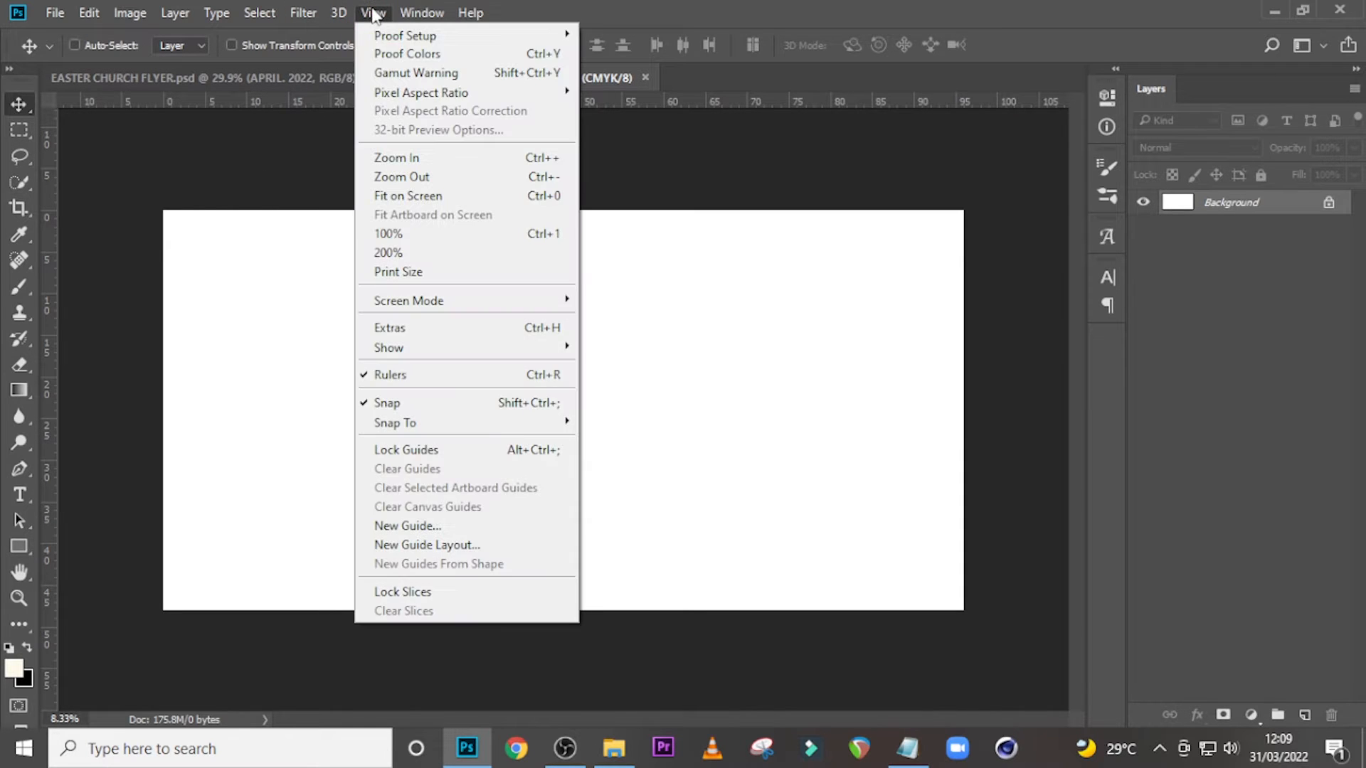
pyautogui.click(408, 545)
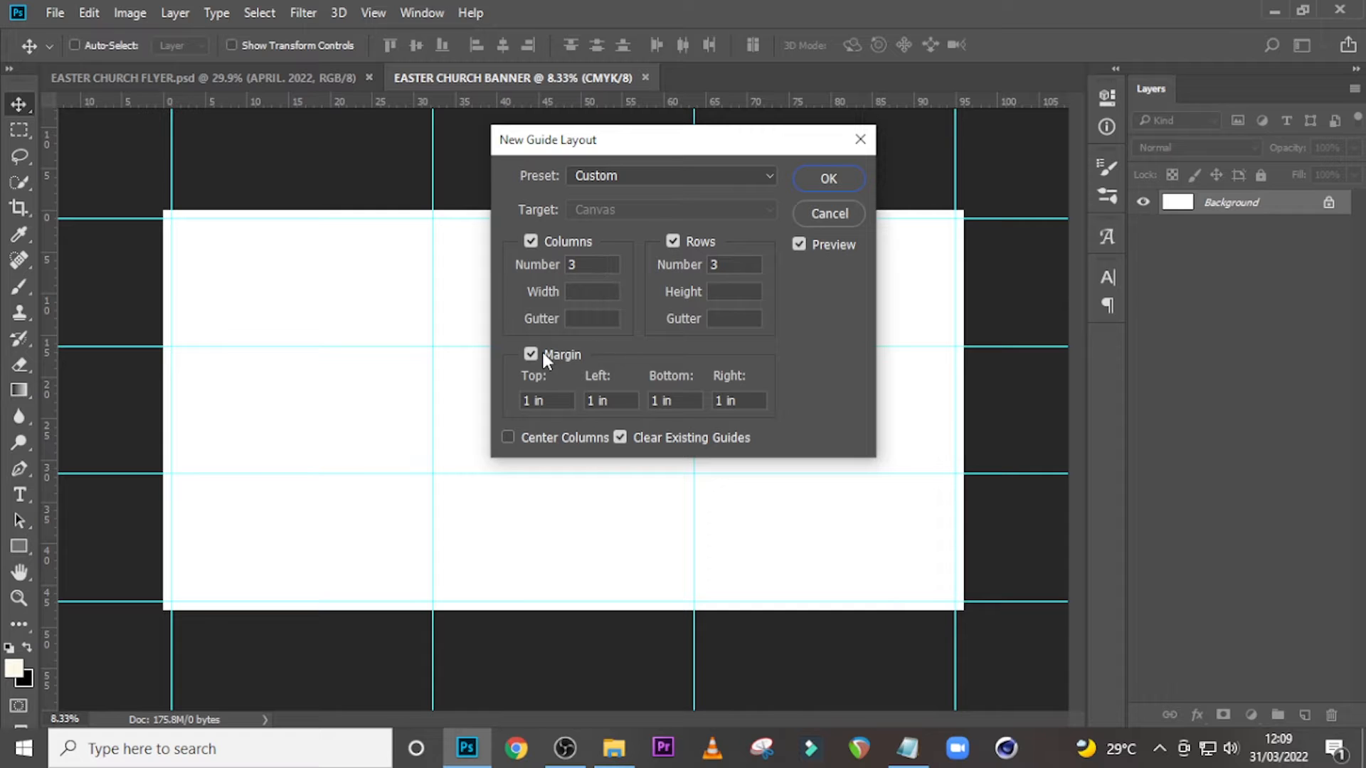
pyautogui.click(829, 179)
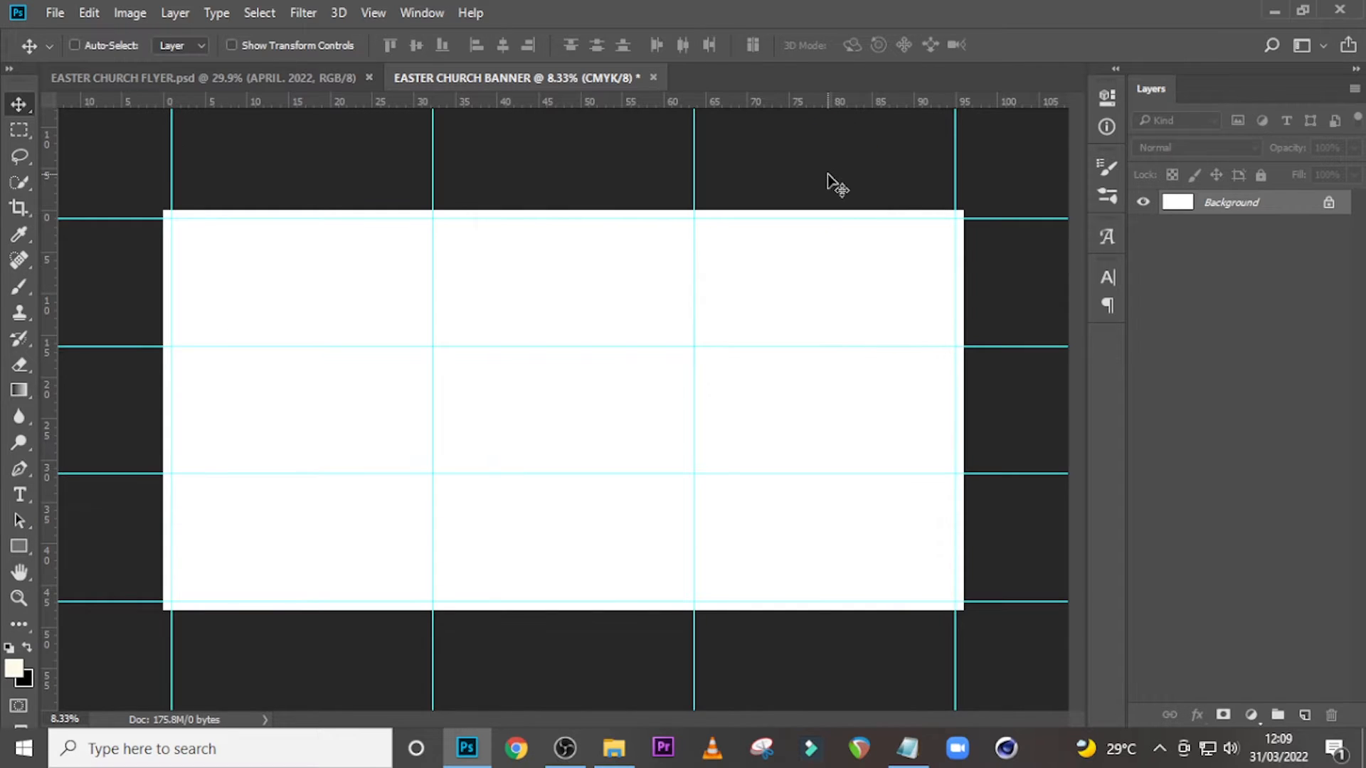
# Copy the BG group from the EASTER CHURCH FLYER document into the EASTER CHURCH BANNER document.
pyautogui.hotkey('ctrl', 'Tab')
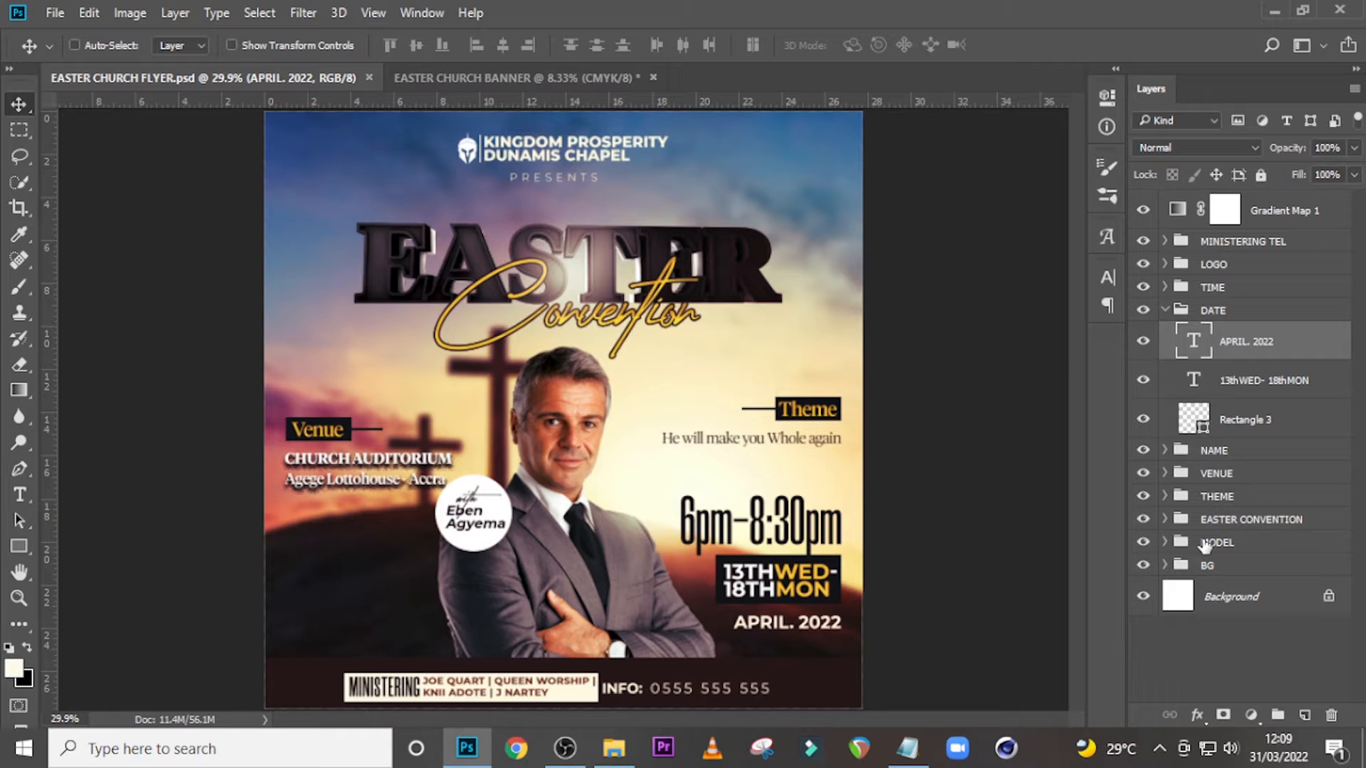
pyautogui.click(1207, 567)
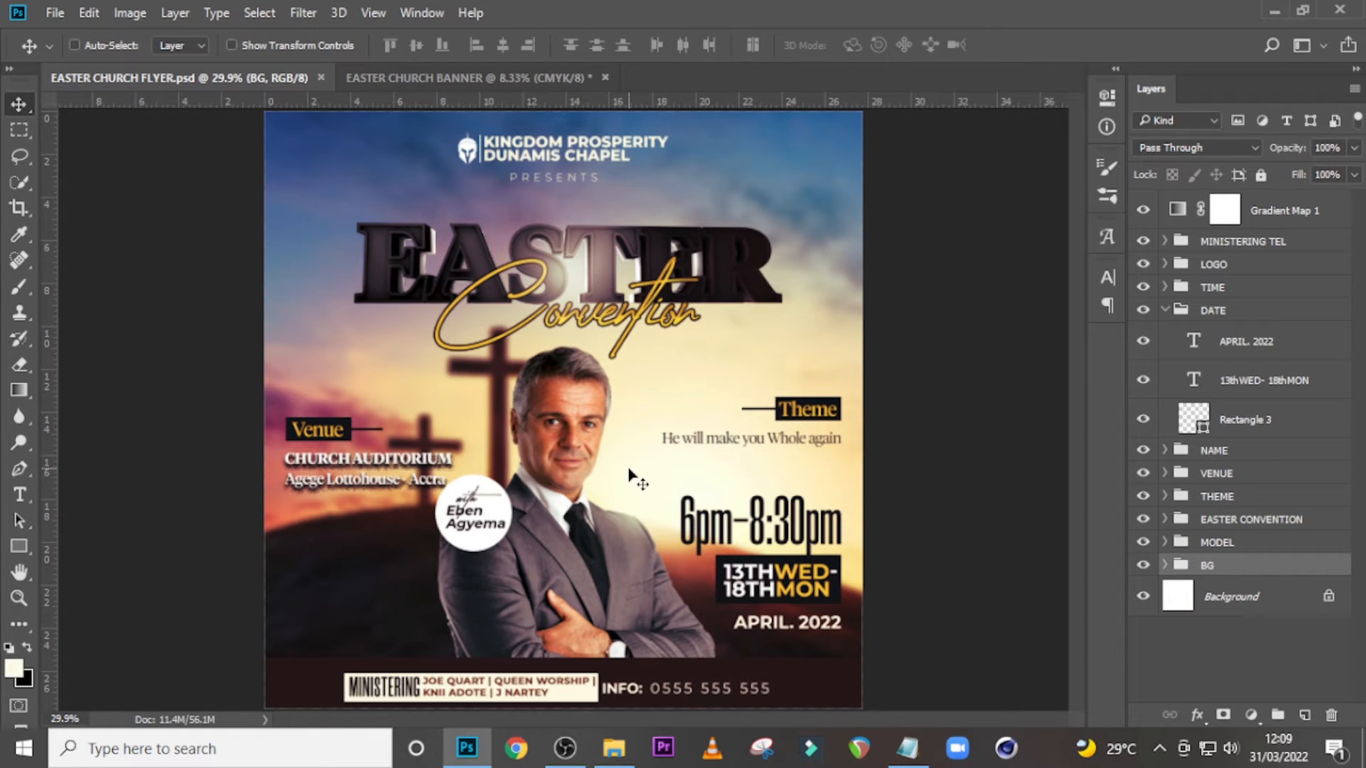
pyautogui.moveTo(628, 472); pyautogui.dragTo(552, 420)
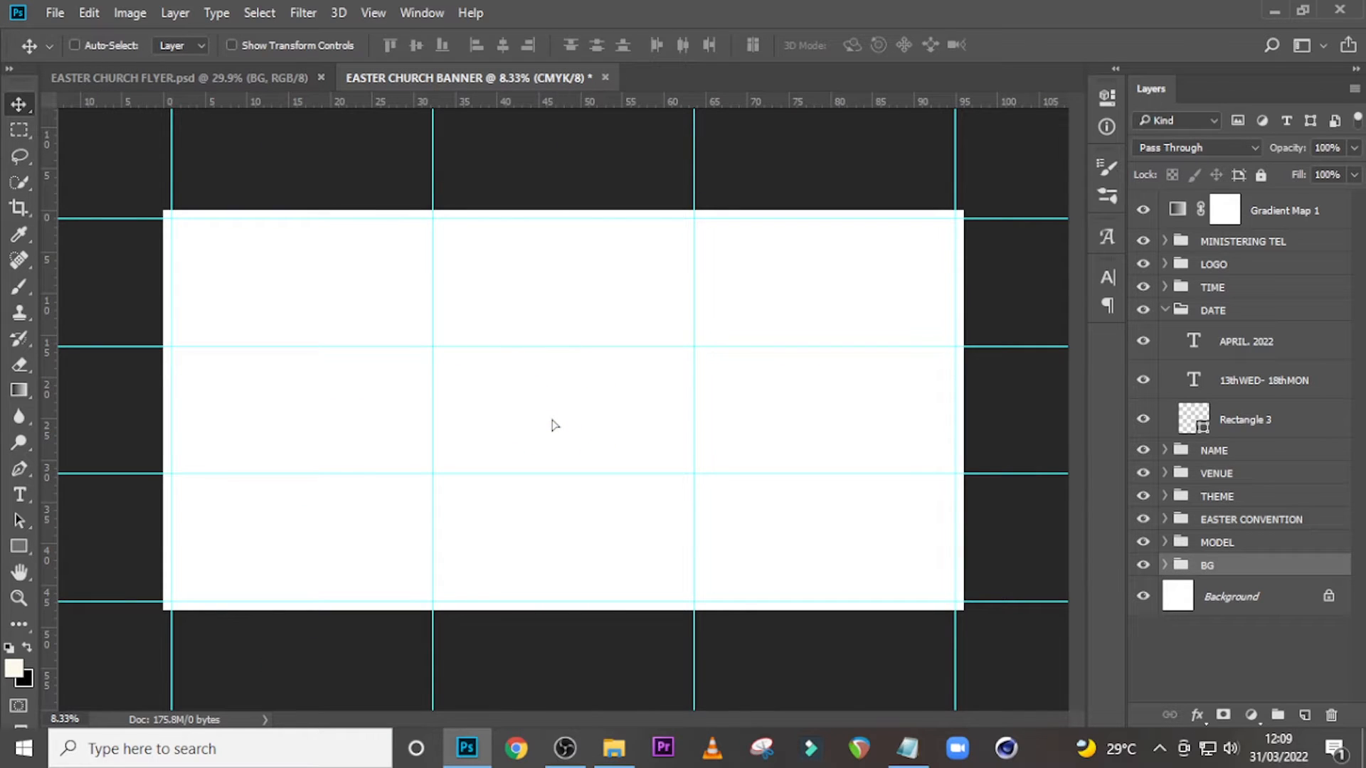
# Scale the sunset image inside the BG group proportionally from its center until it covers the full banner width.
pyautogui.click(1164, 203)
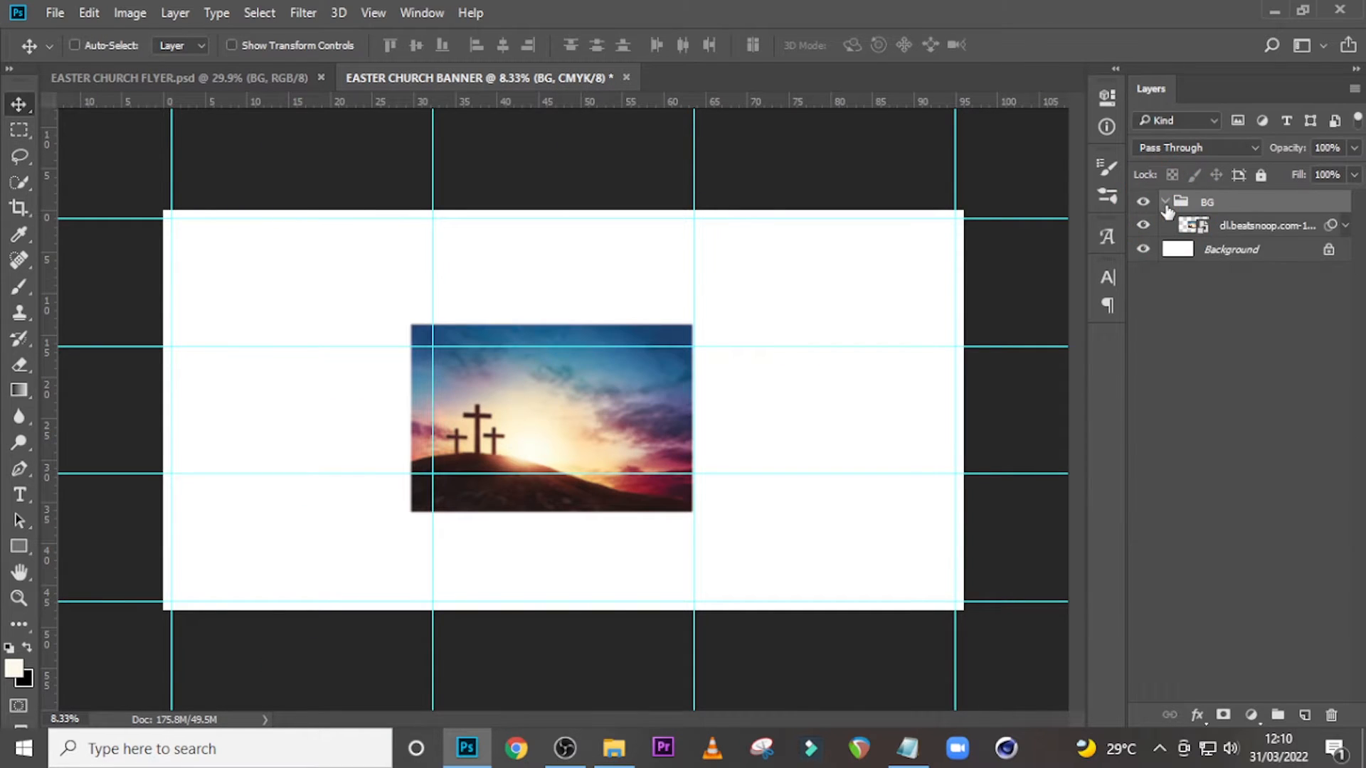
pyautogui.click(1239, 231)
pyautogui.hotkey('ctrl', 't')
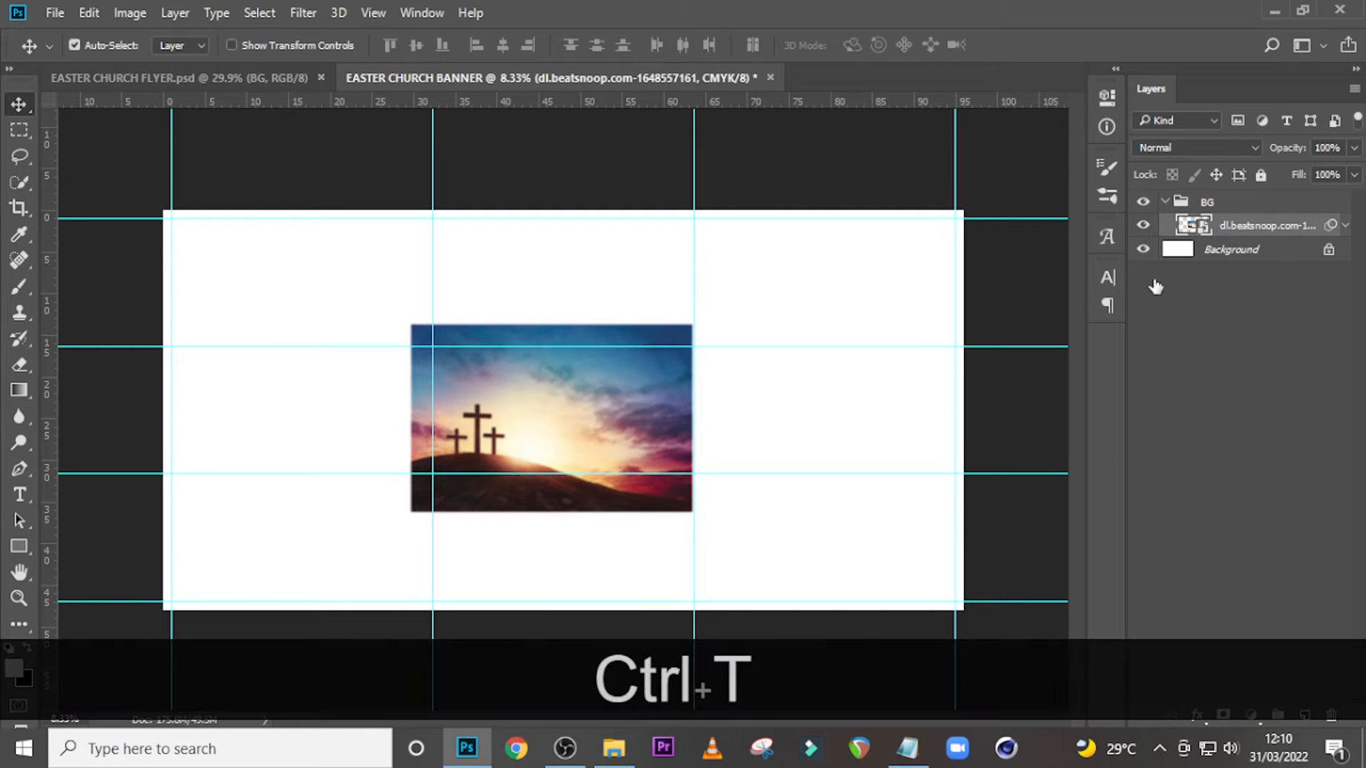
pyautogui.click(709, 309)
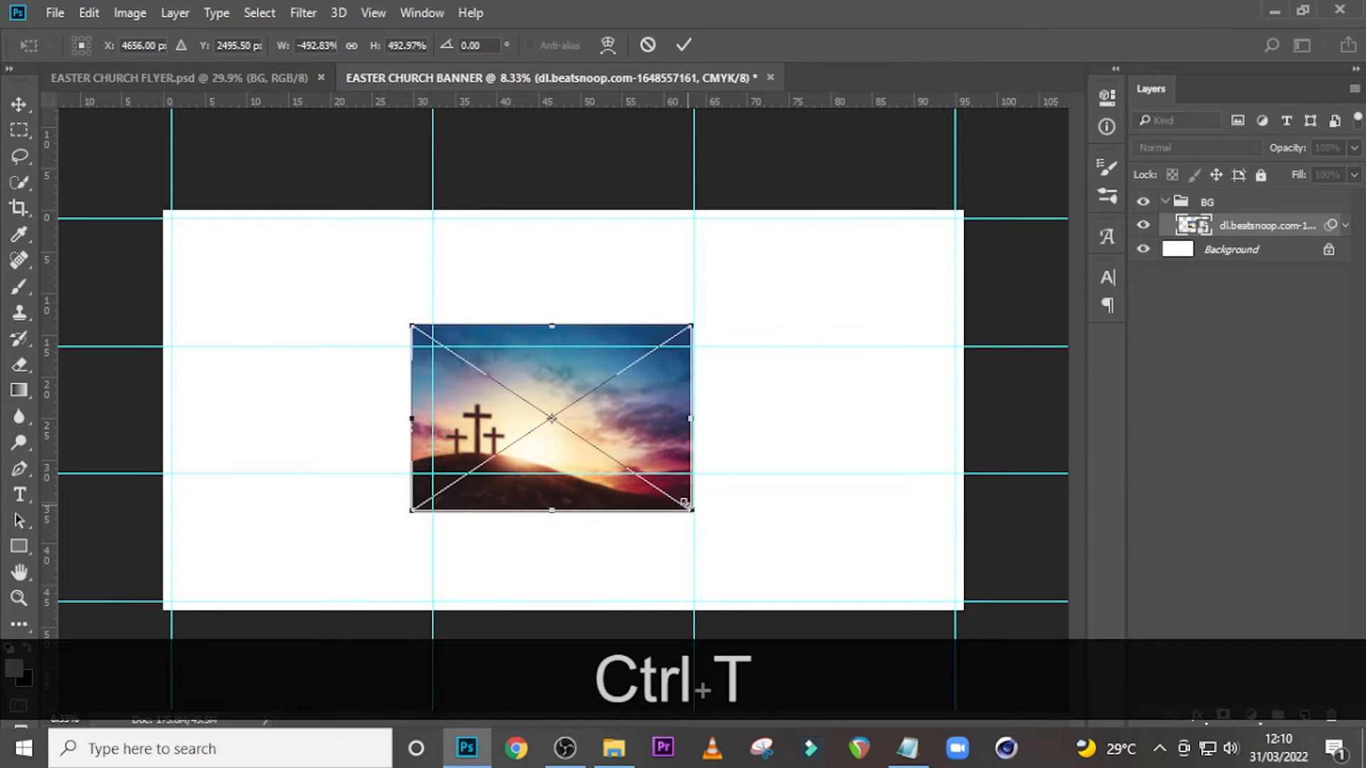
pyautogui.moveTo(692, 511); pyautogui.dragTo(989, 633)
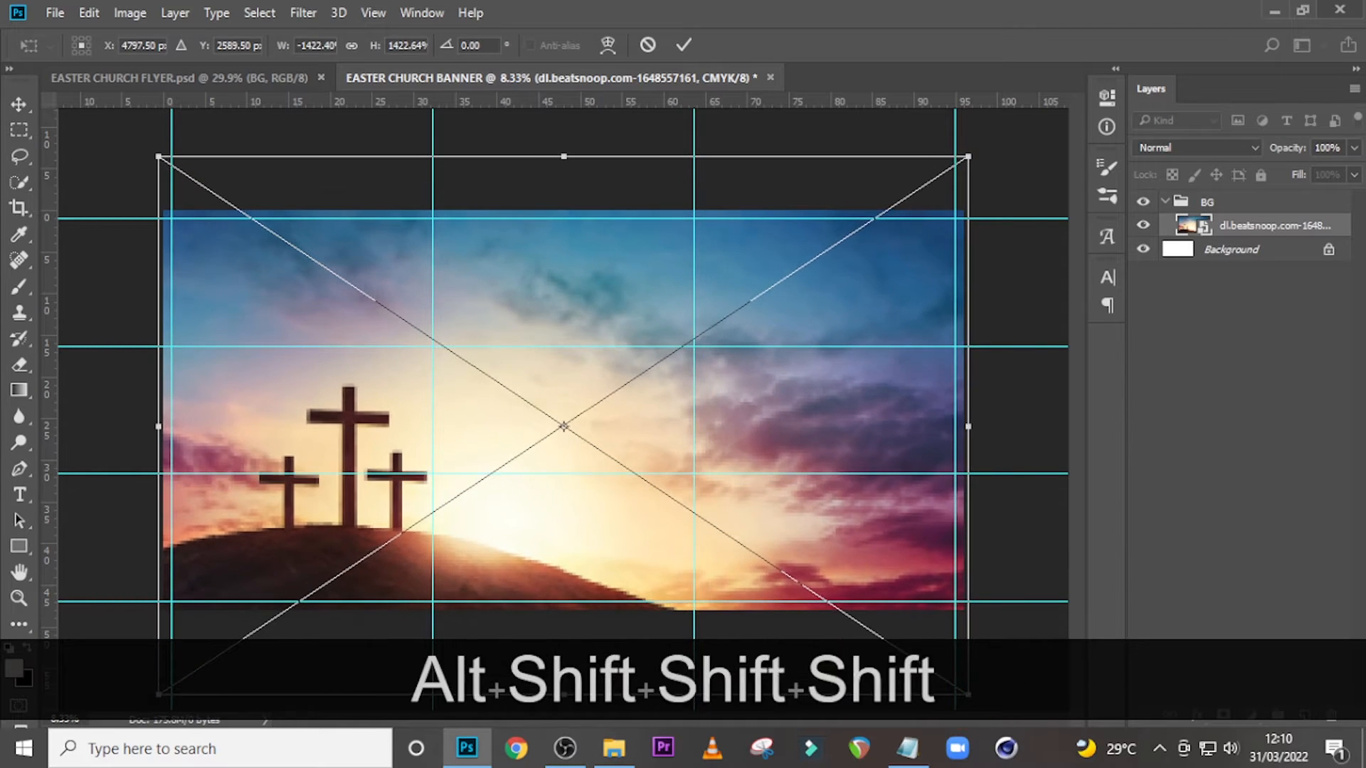
# Nudge the enlarged sunset image upward so more of the hill shows along the banner's lower edge, and apply the transformation.
pyautogui.press('Up')
pyautogui.press('Up')
pyautogui.press('Up')
pyautogui.press('Up')
pyautogui.press('Up')
pyautogui.press('Up')
pyautogui.press('Up')
pyautogui.press('Up')
pyautogui.press('Up')
pyautogui.press('Up')
pyautogui.press('Up')
pyautogui.press('Up')
pyautogui.press('Up')
pyautogui.press('Up')
pyautogui.press('Up')
pyautogui.press('Up')
pyautogui.press('Up')
pyautogui.press('Up')
pyautogui.press('Up')
pyautogui.press('Up')
pyautogui.hotkey('shift', 'Down')
pyautogui.hotkey('shift', 'Down')
pyautogui.hotkey('shift', 'Down')
pyautogui.press('Return')
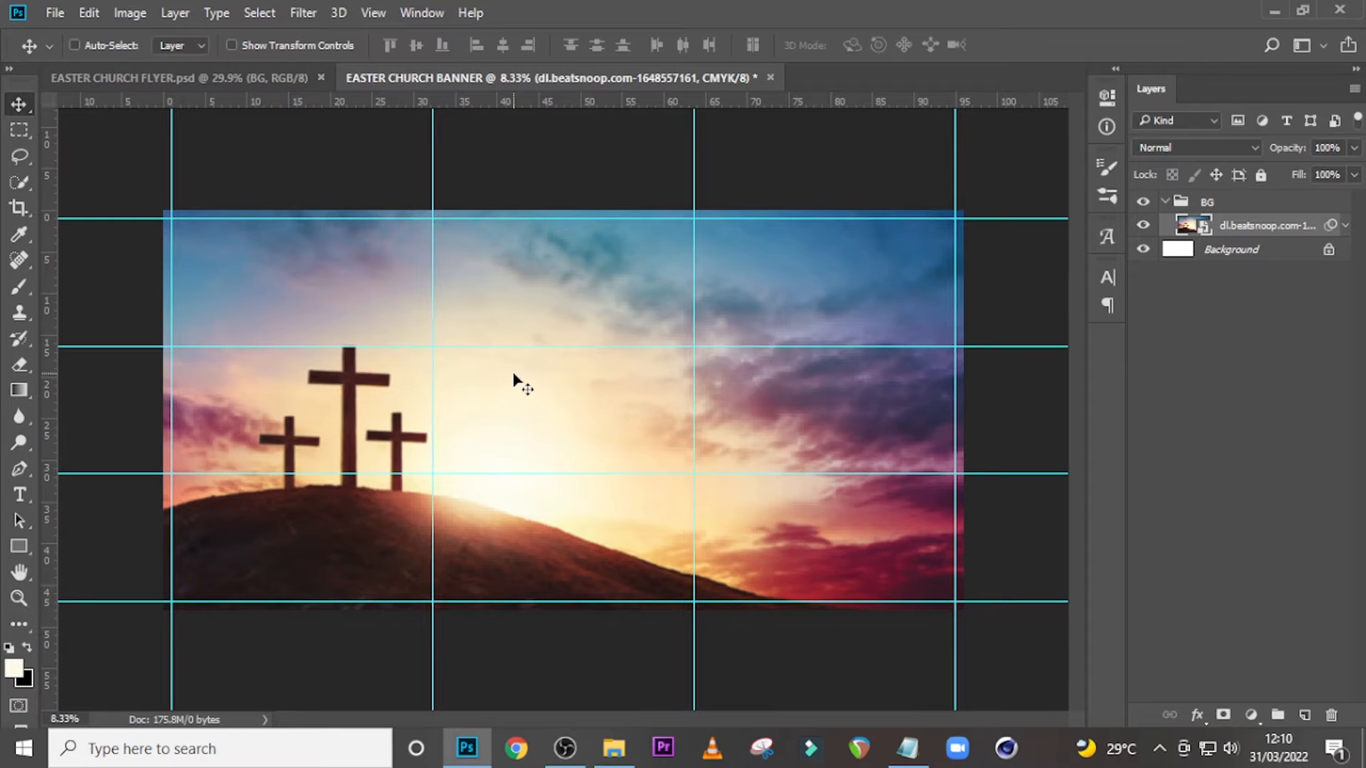
# Set the radius of the sunset image's Gaussian Blur smart filter to 42.9 pixels.
pyautogui.click(1343, 226)
pyautogui.doubleClick(1250, 267)
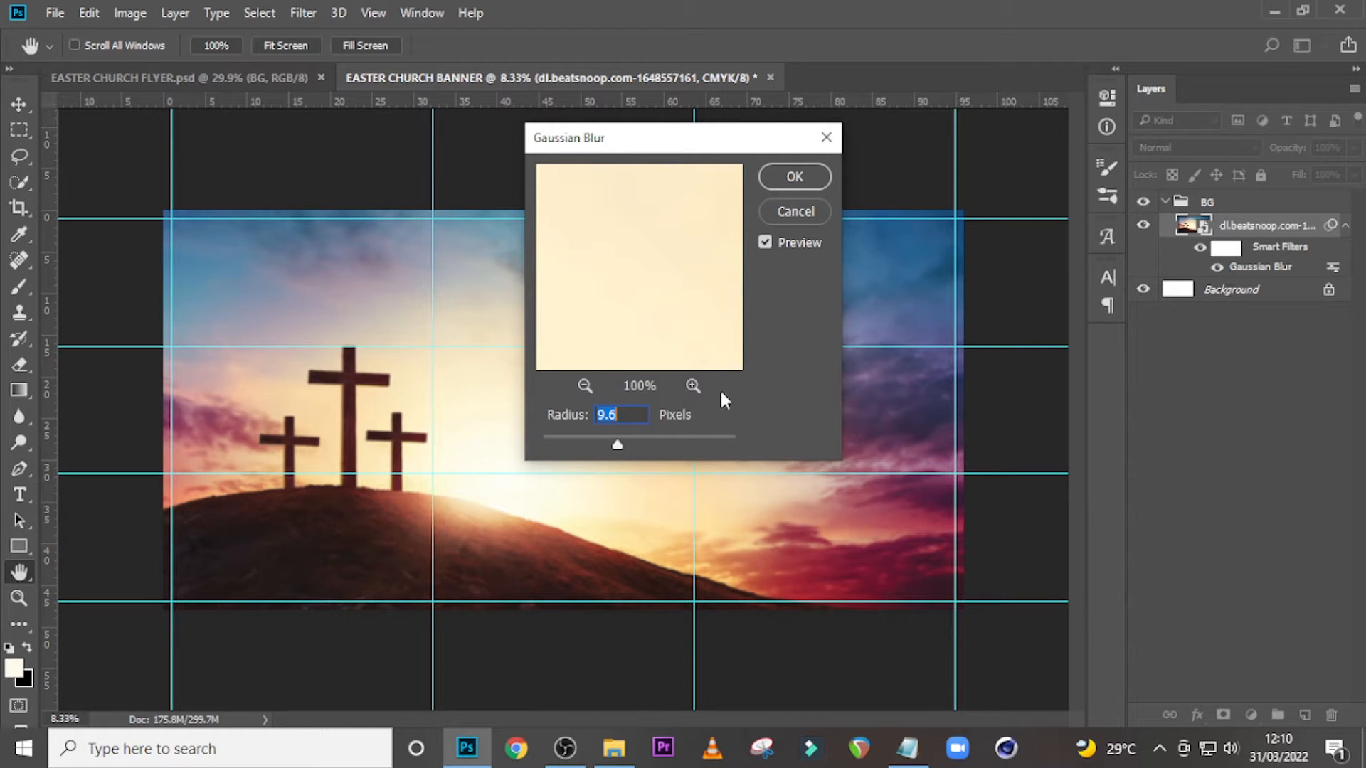
pyautogui.write('42.')
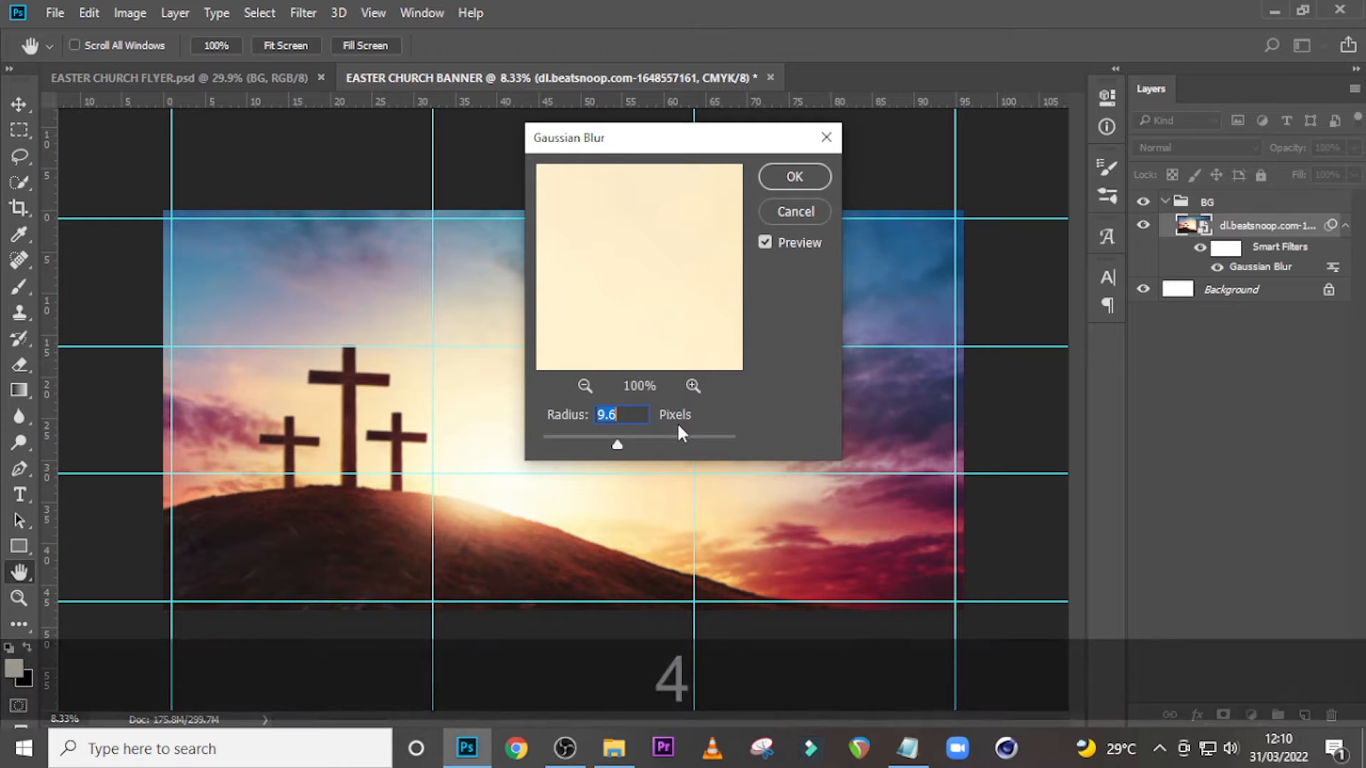
pyautogui.write('9')
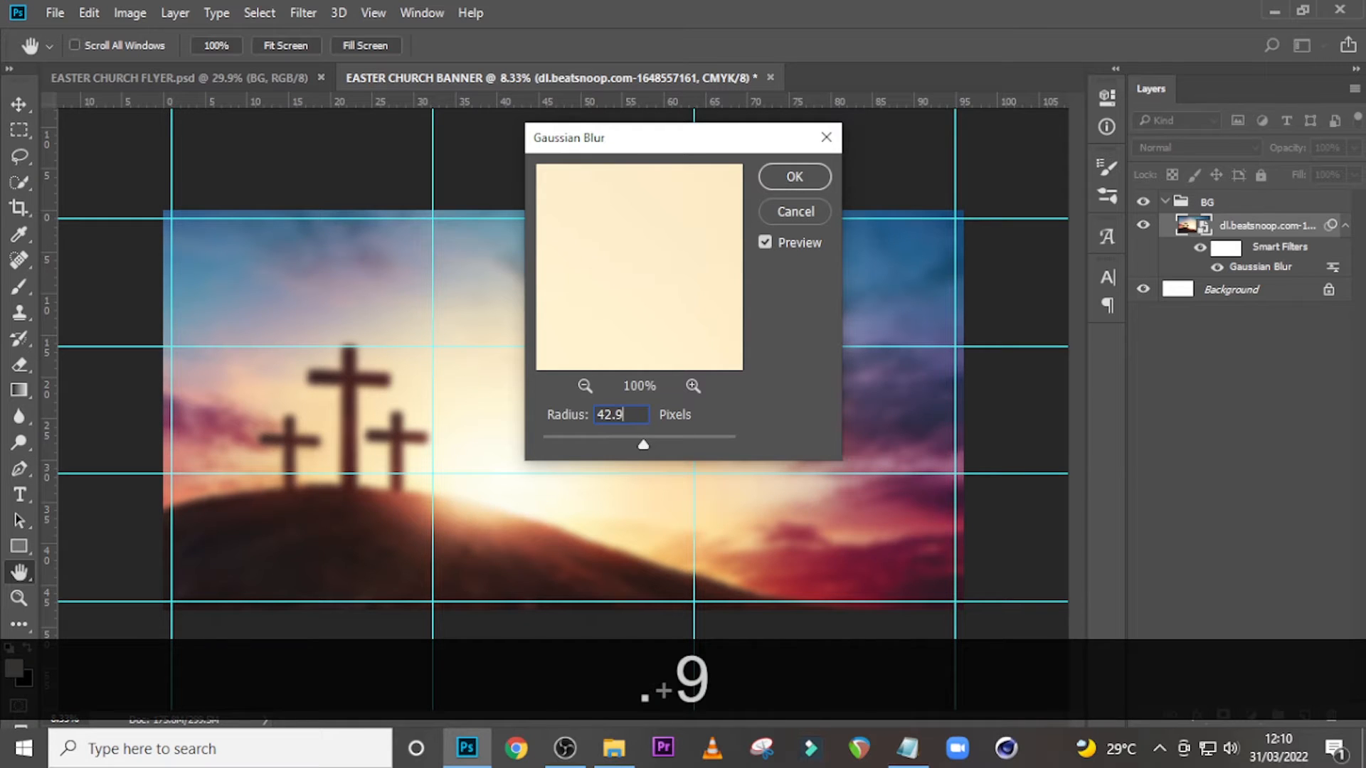
pyautogui.press('Return')
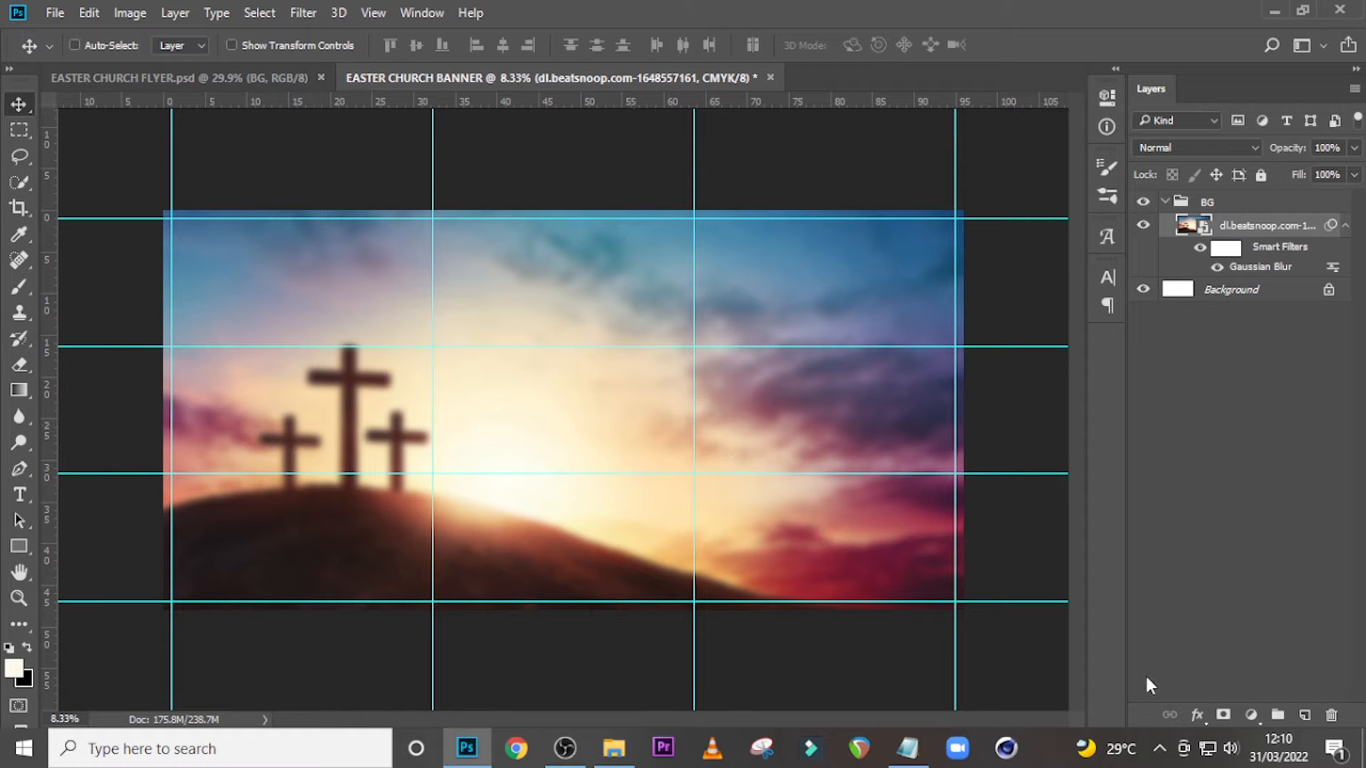
# Add a layer above the sunset image and paint one soft 2900 px dab of cream, sampled from the sky, over the crosses.
pyautogui.click(1304, 715)
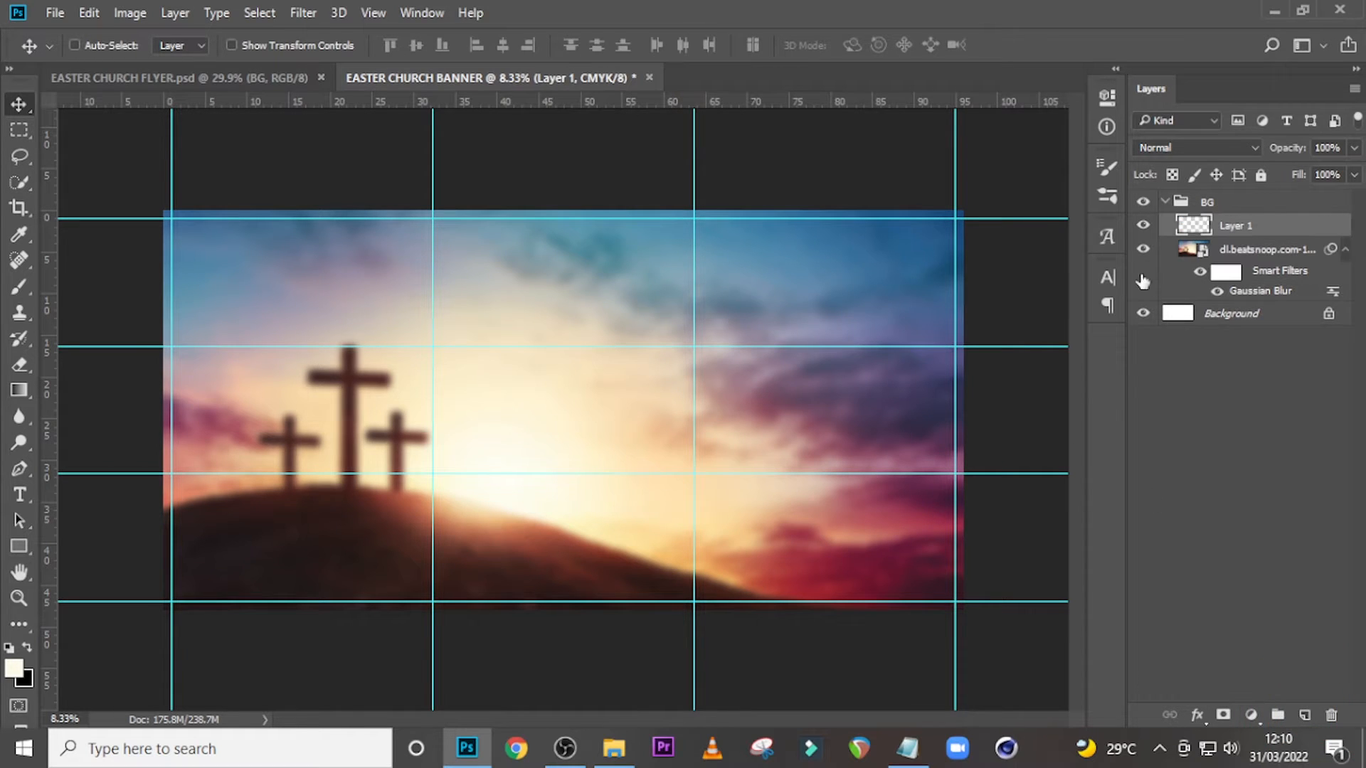
pyautogui.press('b')
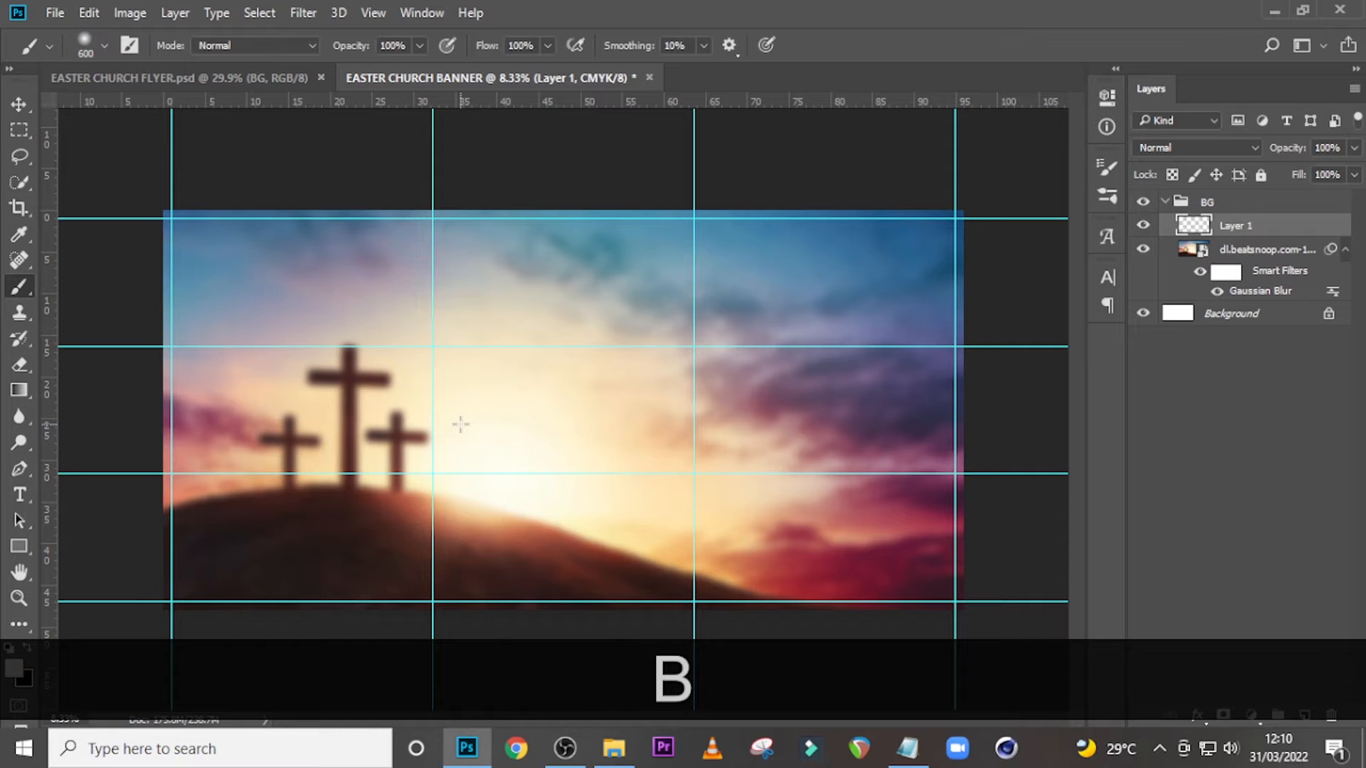
pyautogui.keyDown('alt'); pyautogui.click(500, 426); pyautogui.keyUp('alt')
pyautogui.press(']')
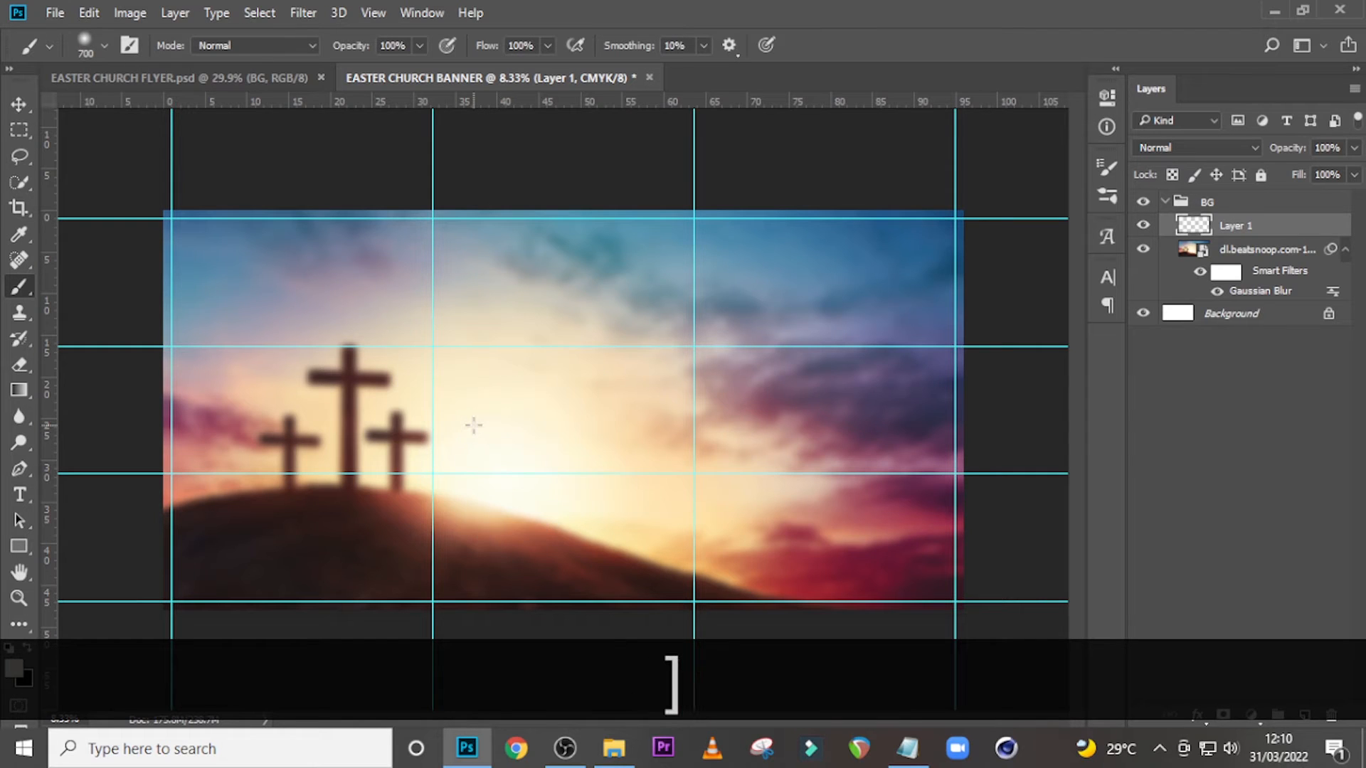
pyautogui.press('capslock')
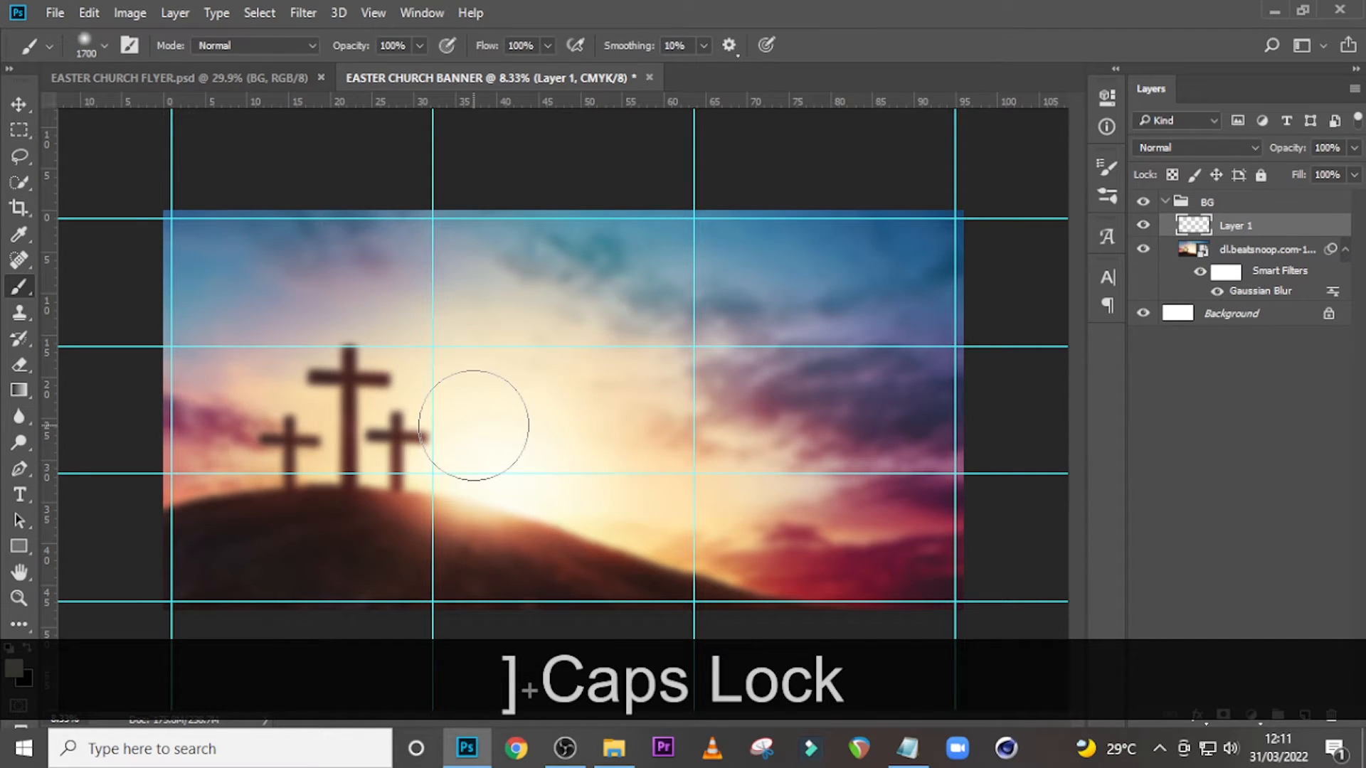
pyautogui.press(']')
pyautogui.press(']')
pyautogui.press(']')
pyautogui.press(']')
pyautogui.press(']')
pyautogui.press(']')
pyautogui.press(']')
pyautogui.press(']')
pyautogui.press(']')
pyautogui.press(']')
pyautogui.press(']')
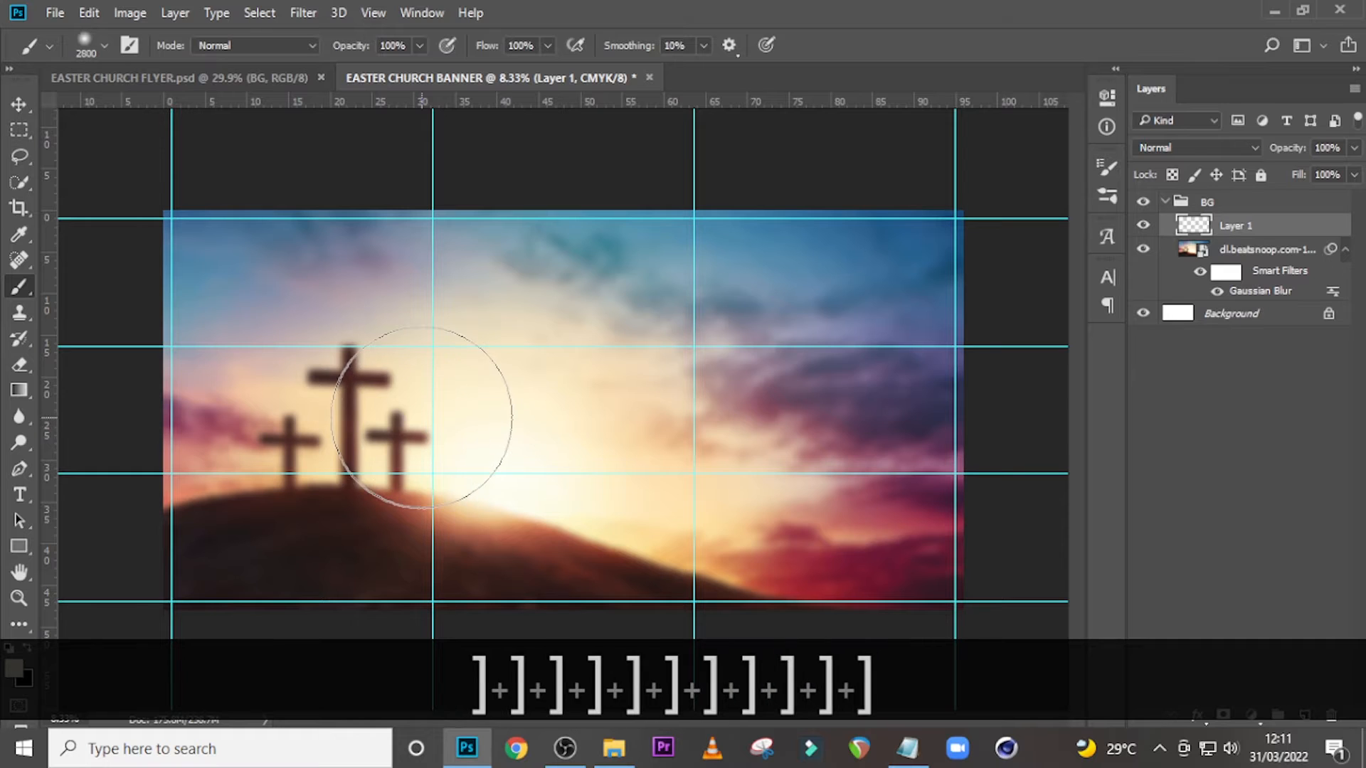
pyautogui.press(']')
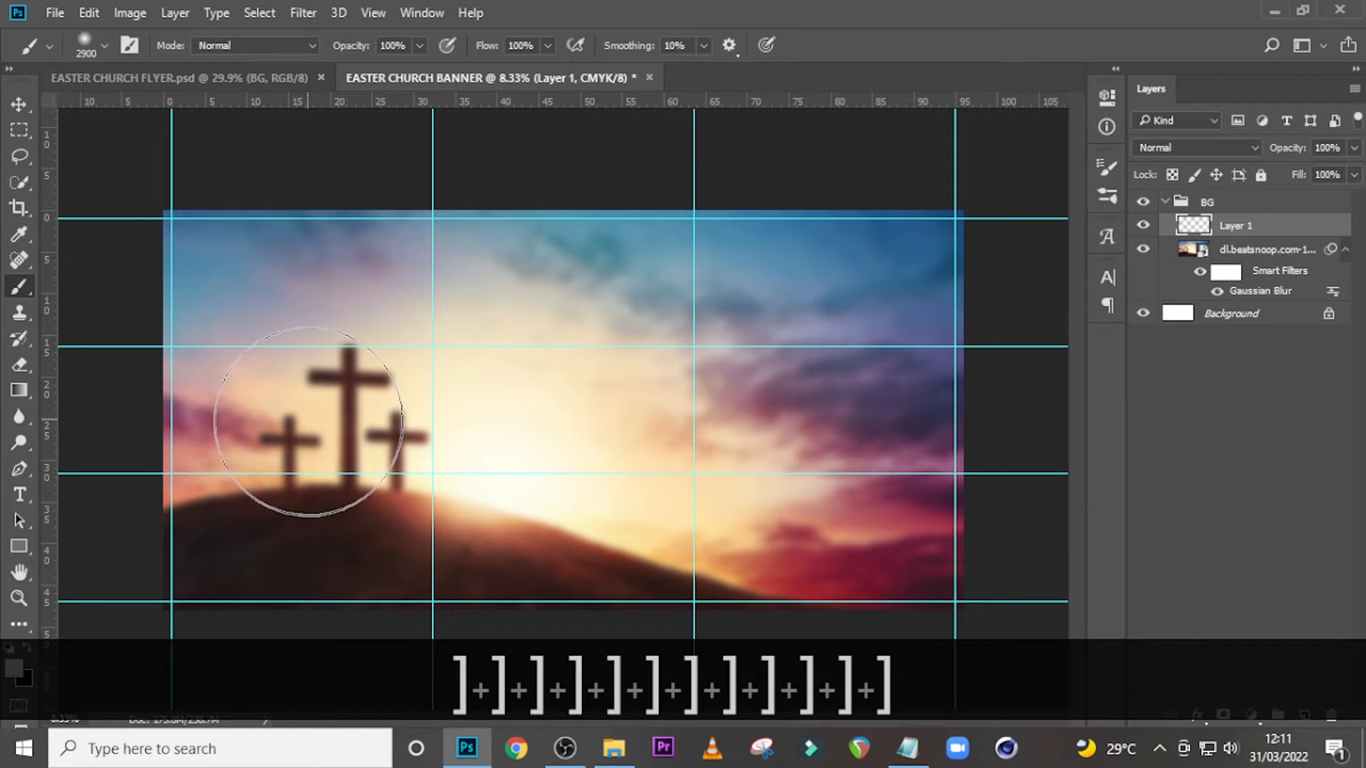
pyautogui.click(306, 424)
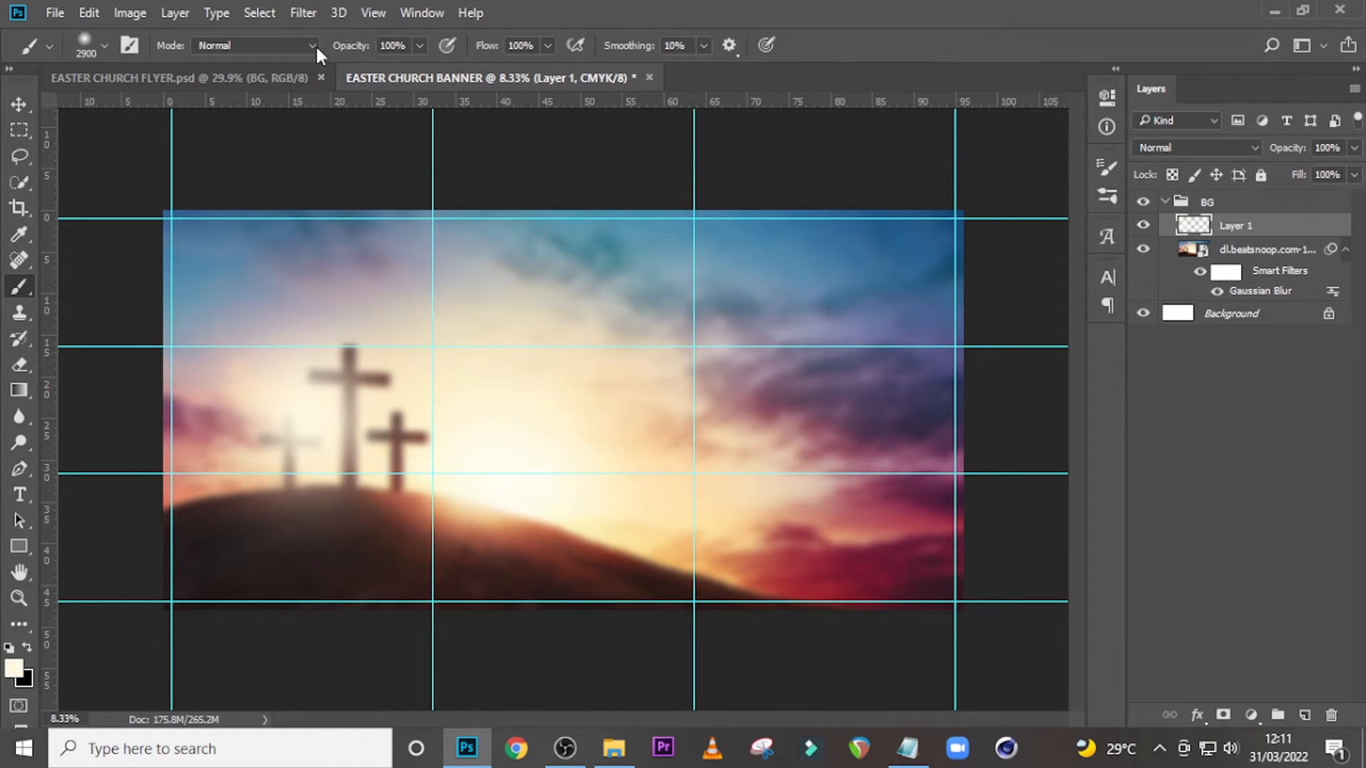
# Blend the glow over the crosses in Screen mode at 71% opacity and scale it up slightly around the hilltop.
pyautogui.click(1152, 147)
pyautogui.click(1150, 286)
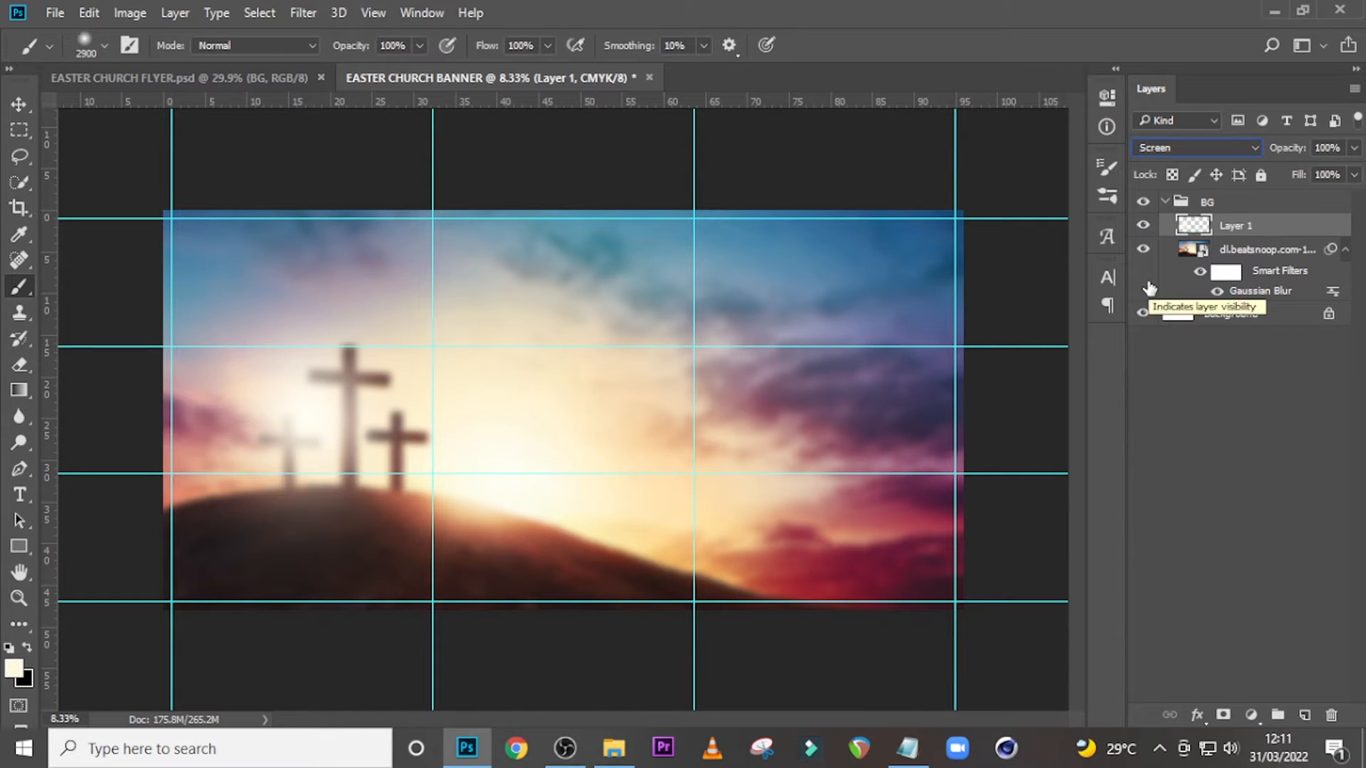
pyautogui.hotkey('ctrl', 't')
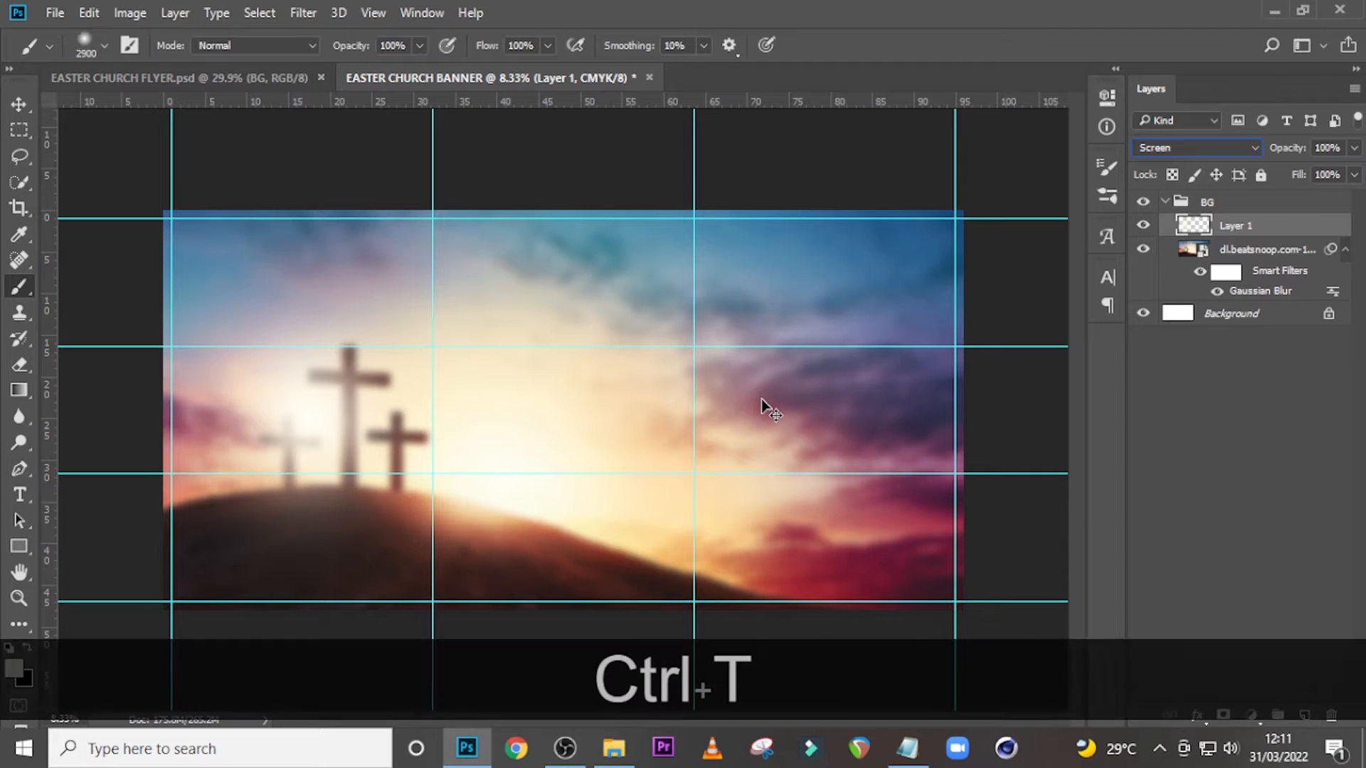
pyautogui.moveTo(501, 223); pyautogui.dragTo(574, 165)
pyautogui.moveTo(500, 247); pyautogui.dragTo(483, 309)
pyautogui.press('Return')
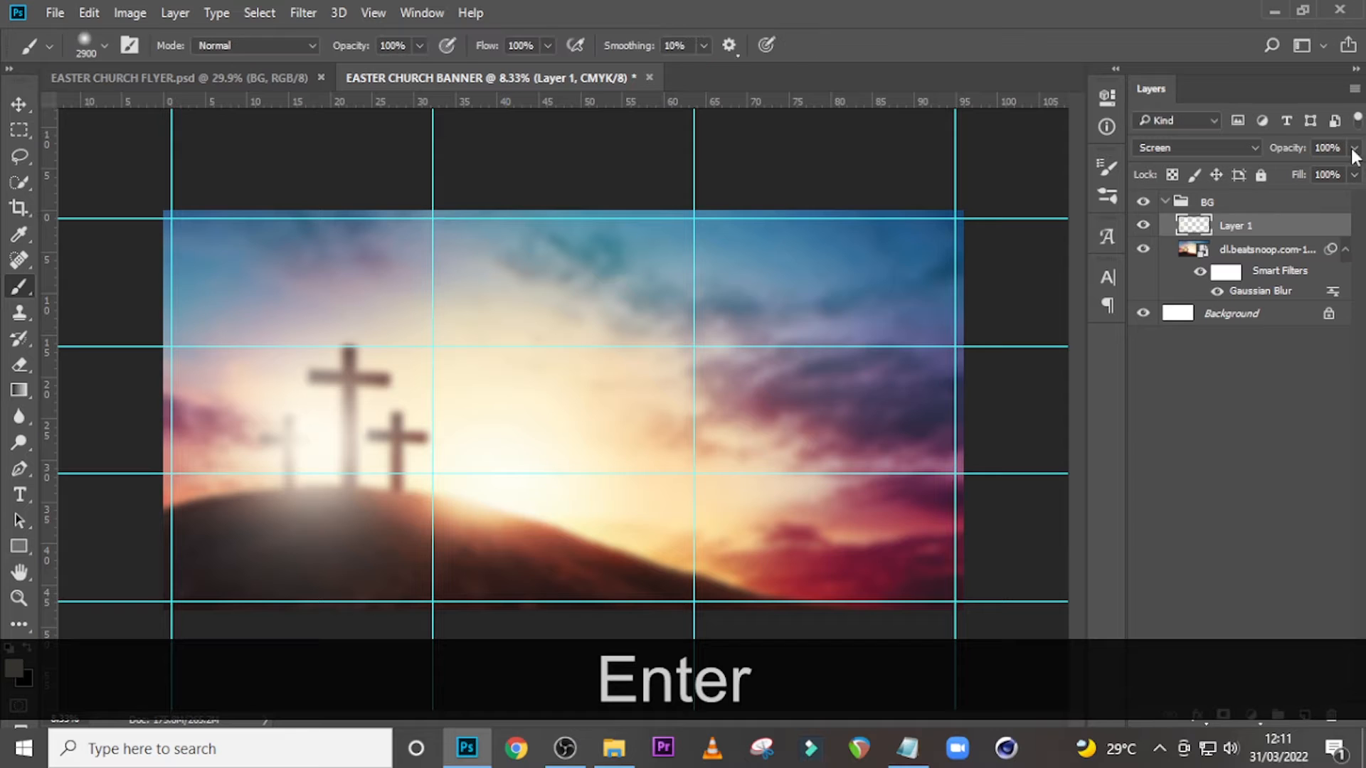
pyautogui.click(1353, 147)
pyautogui.moveTo(1350, 172); pyautogui.dragTo(1326, 176)
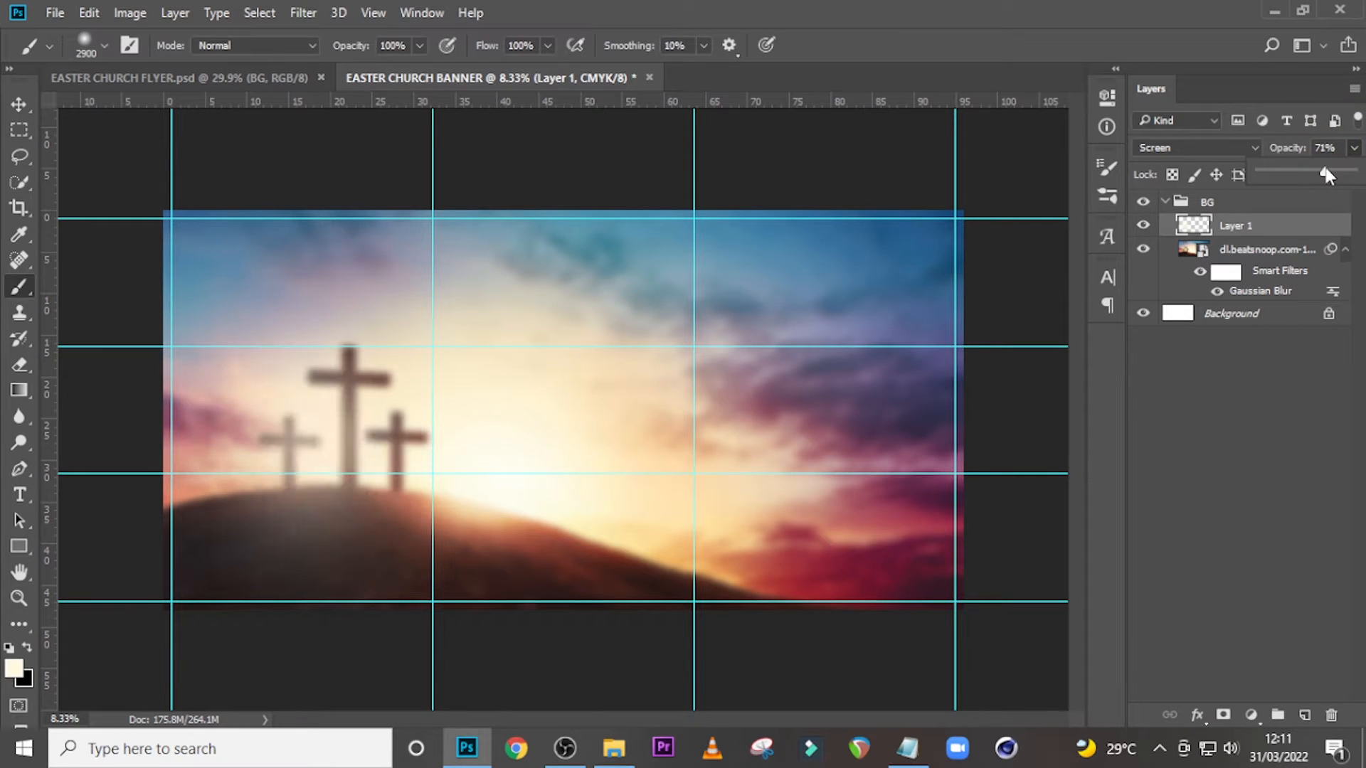
# Add another layer and paint a single soft 3900 px cream dab over the dark clouds in the banner's upper-right sky.
pyautogui.click(1302, 717)
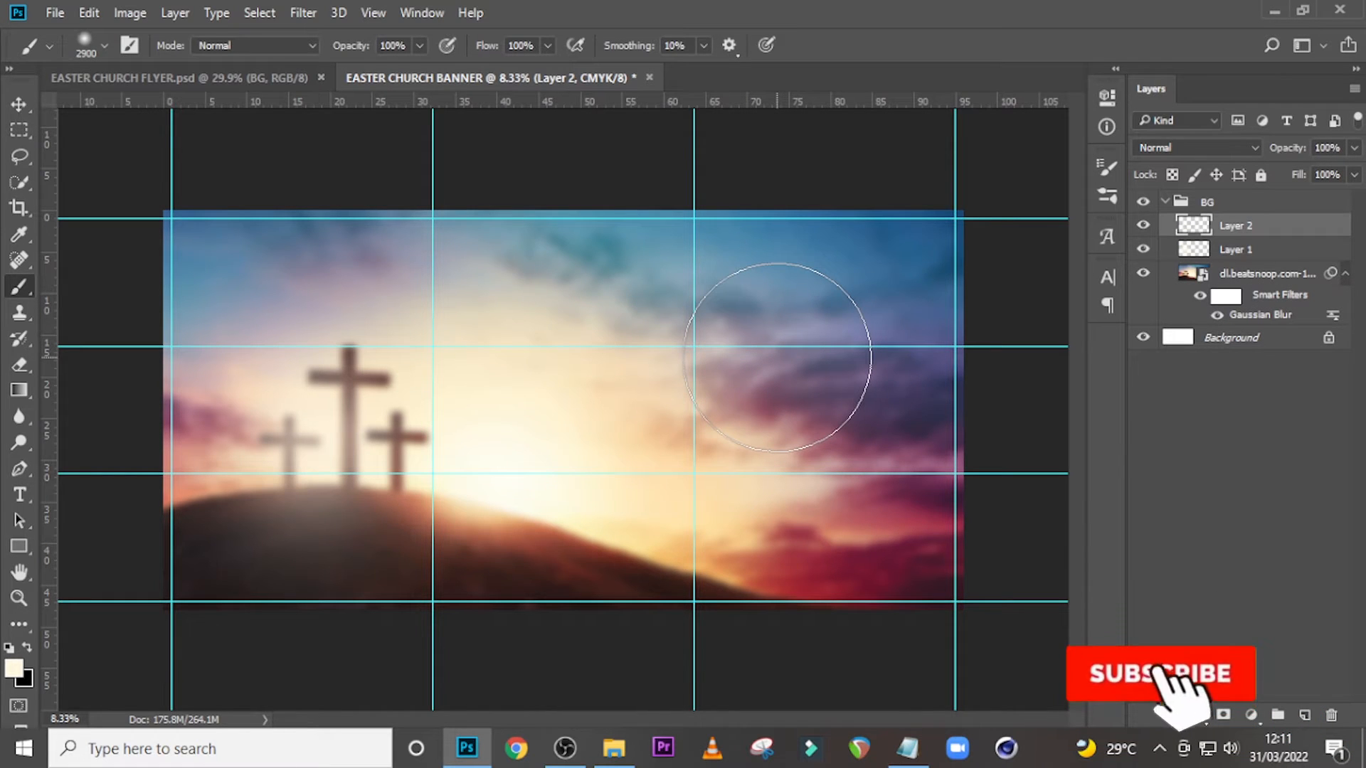
pyautogui.press(']')
pyautogui.press(']')
pyautogui.press(']')
pyautogui.press(']')
pyautogui.press(']')
pyautogui.press(']')
pyautogui.press(']')
pyautogui.press(']')
pyautogui.press(']')
pyautogui.press(']')
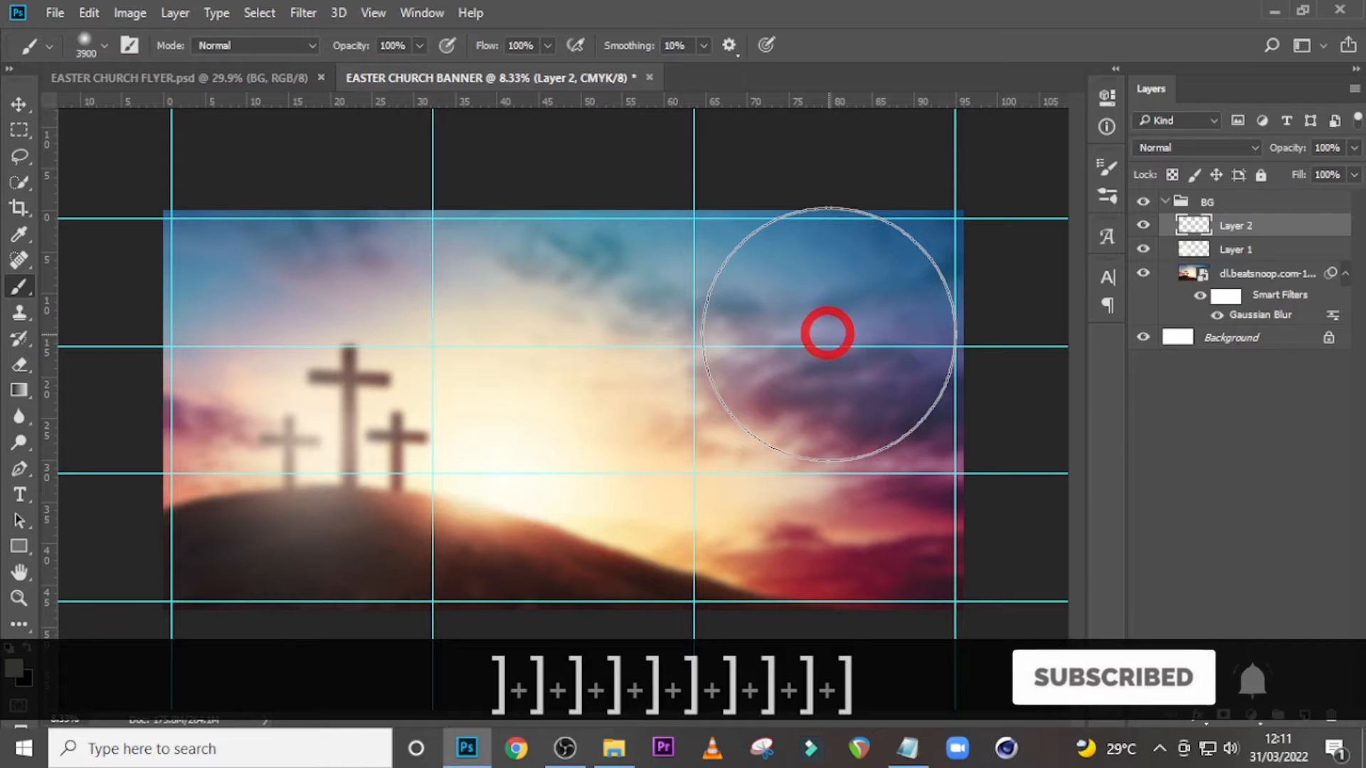
pyautogui.click(827, 333)
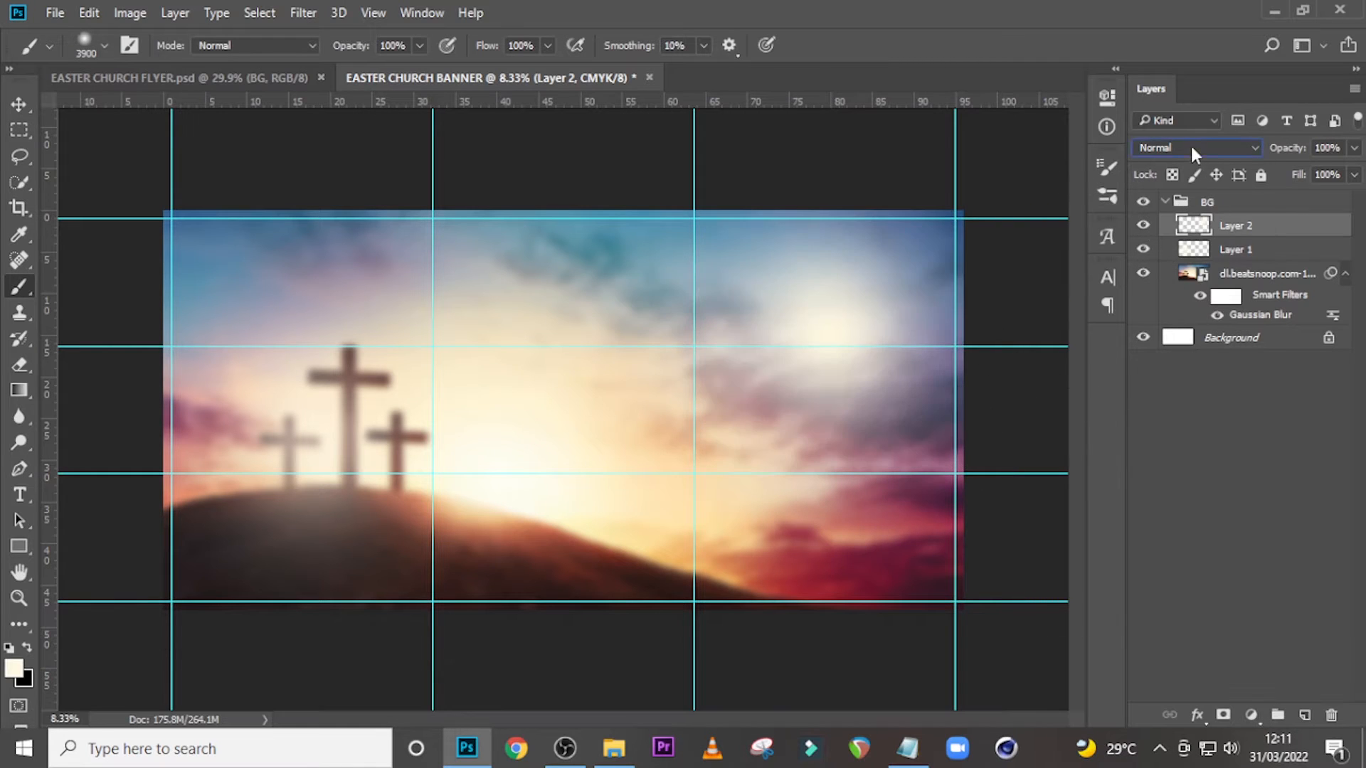
# Set the second glow layer to Screen at 77% opacity and scale it proportionally to 189.31%.
pyautogui.click(1190, 146)
pyautogui.click(1162, 279)
pyautogui.hotkey('ctrl', 't')
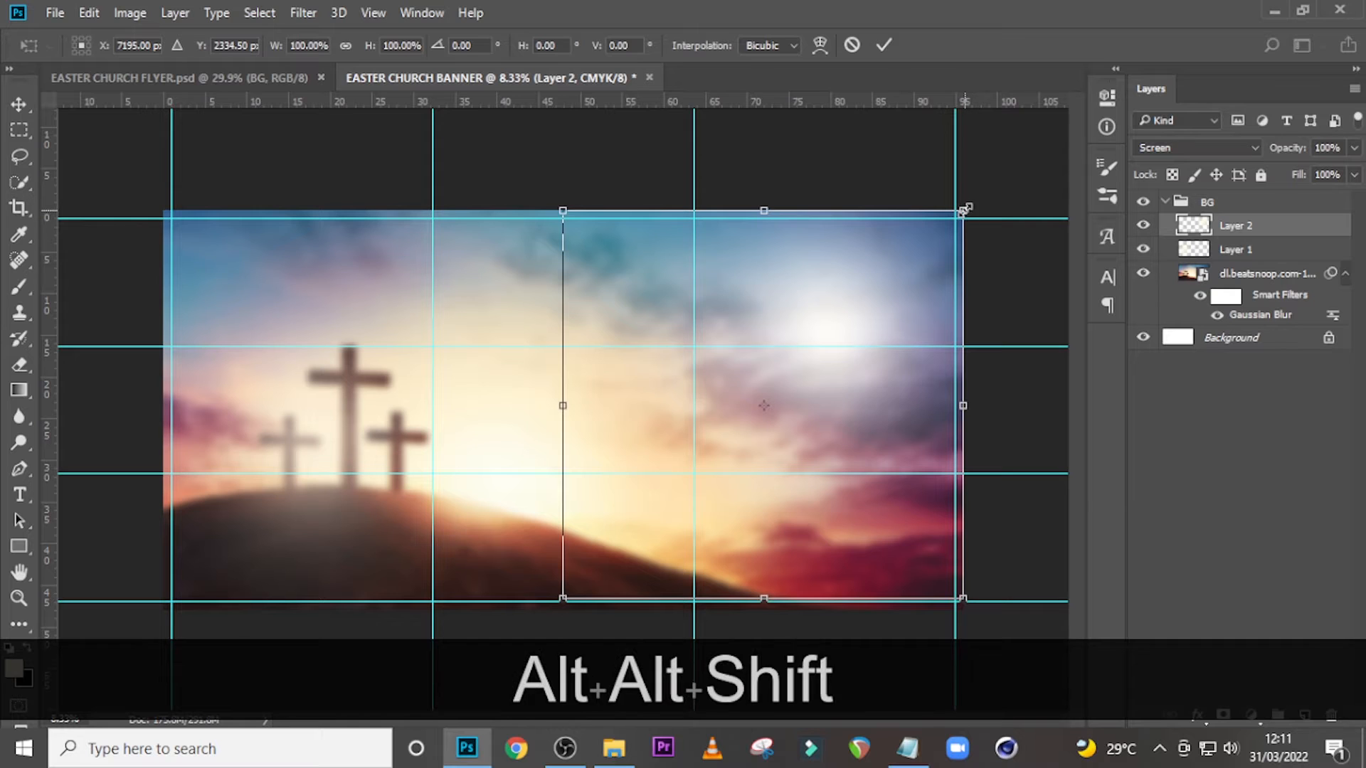
pyautogui.moveTo(964, 213); pyautogui.dragTo(1167, 55)
pyautogui.moveTo(970, 420); pyautogui.dragTo(889, 409)
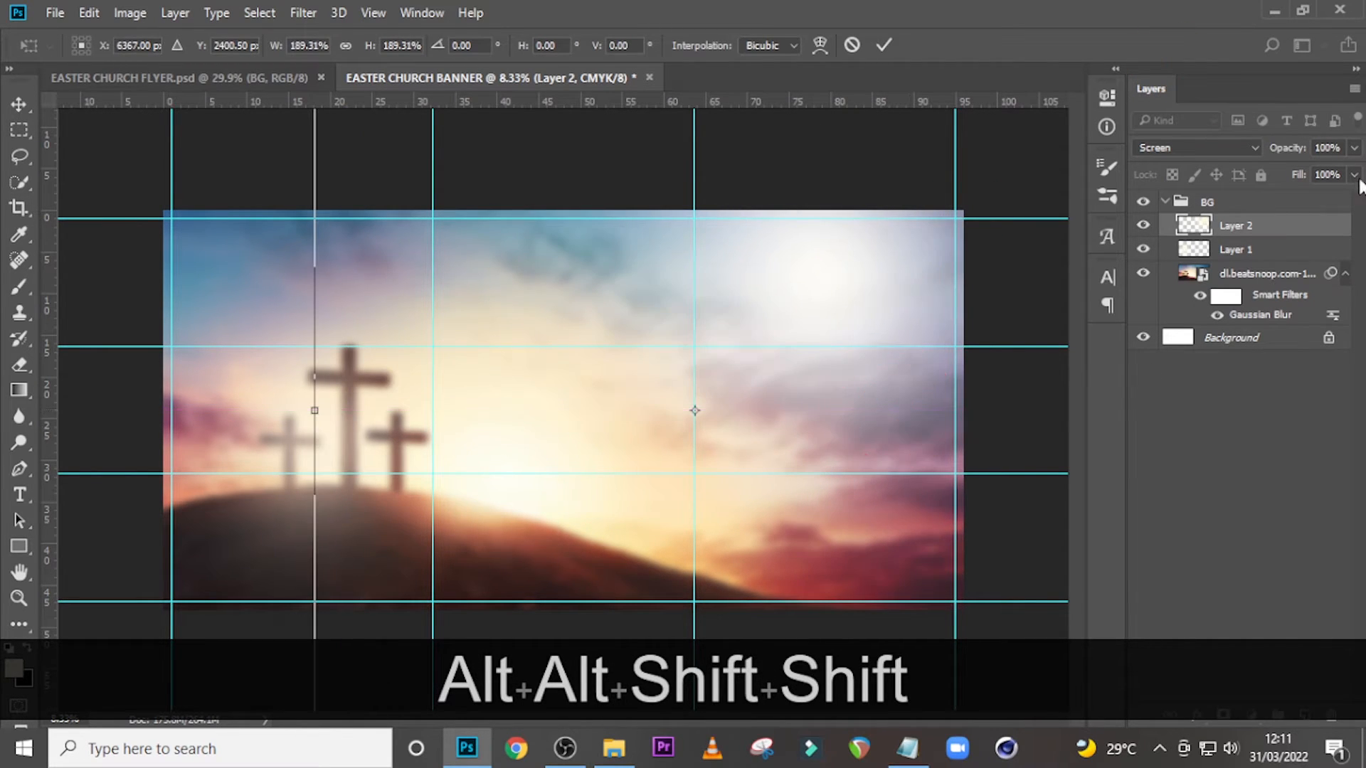
pyautogui.click(1350, 148)
pyautogui.moveTo(1352, 174); pyautogui.dragTo(1330, 168)
pyautogui.click(1319, 214)
# Move the enlarged glow down toward the banner's lower-right corner and apply the transformation.
pyautogui.hotkey('ctrl', 'j')
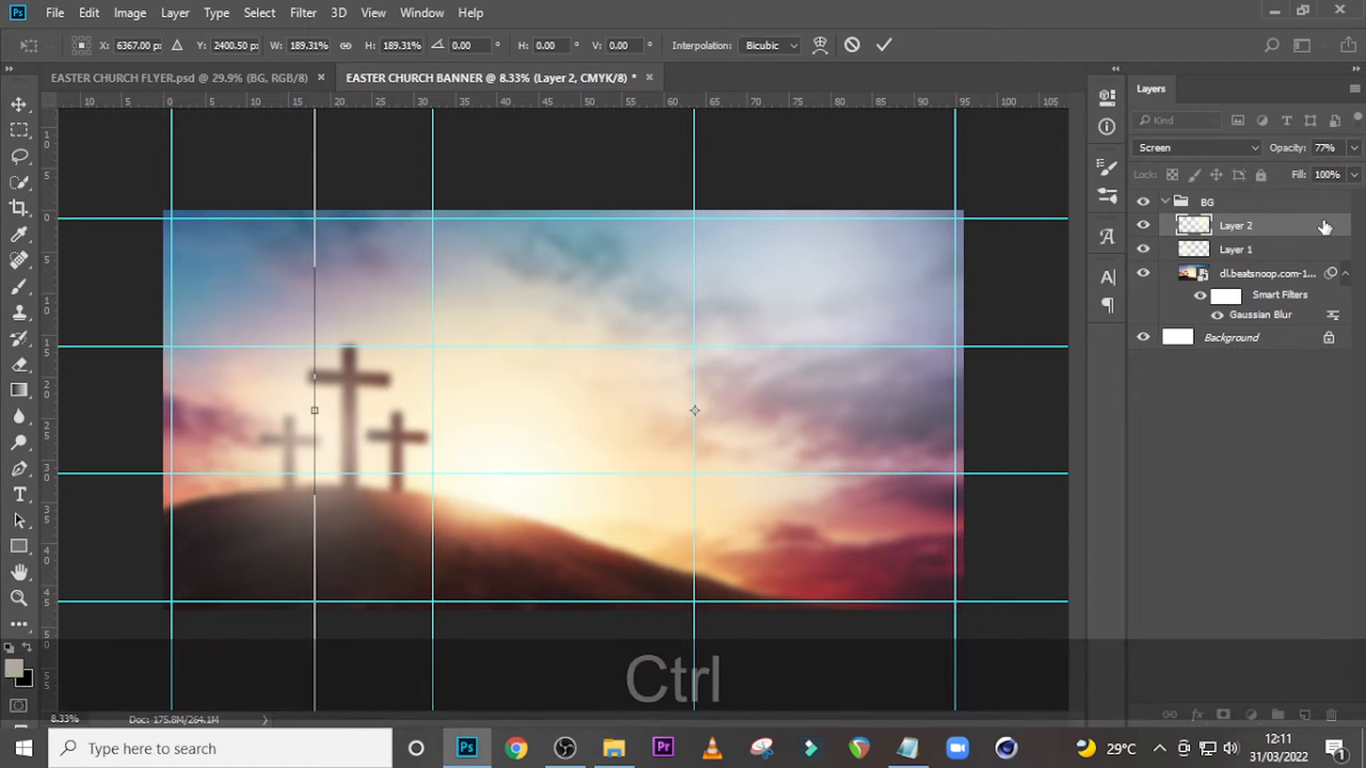
pyautogui.press('v')
pyautogui.moveTo(777, 296); pyautogui.dragTo(919, 500)
pyautogui.press('Return')
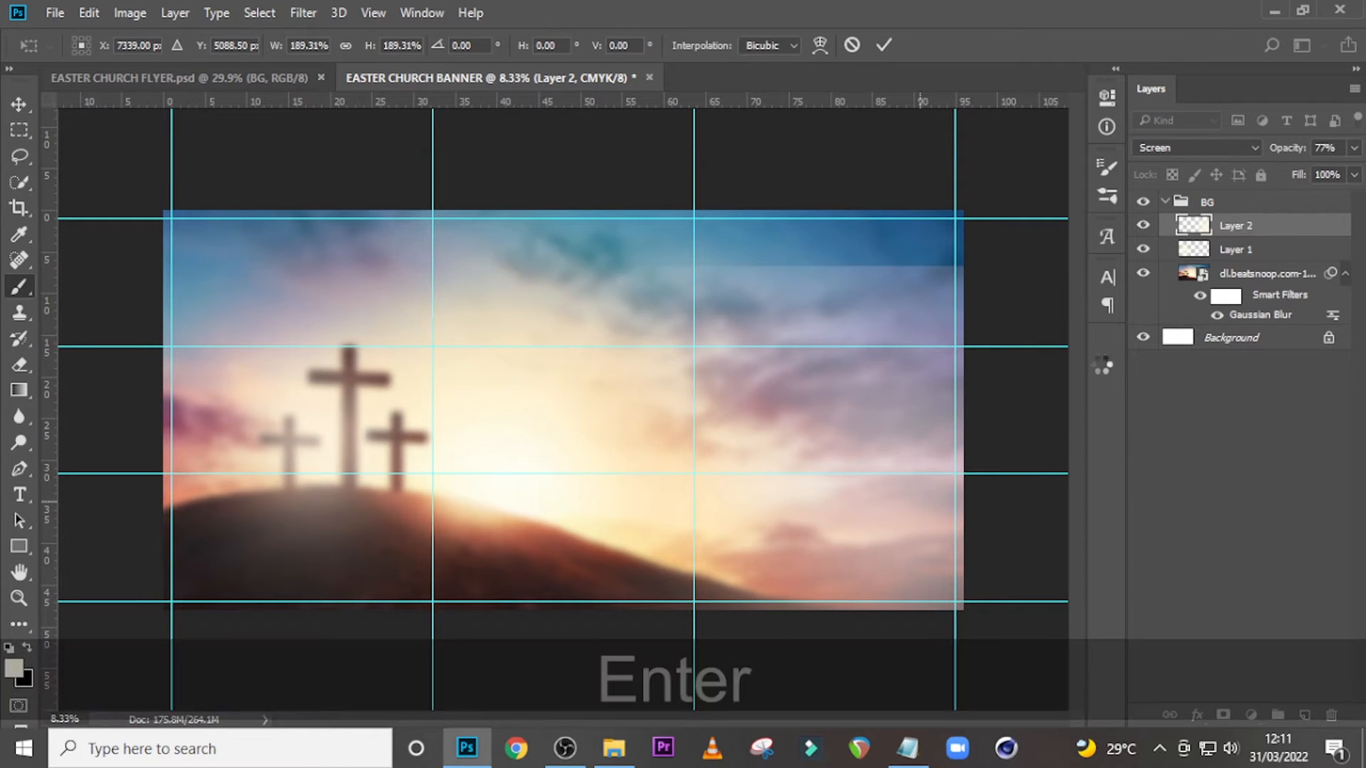
# Add a layer mask to the second glow and paint black with a soft 2000 px brush to hide its hard upper edge.
pyautogui.click(1224, 715)
pyautogui.press('b')
pyautogui.press('[')
pyautogui.press('[')
pyautogui.press('[')
pyautogui.press('[')
pyautogui.press('[')
pyautogui.moveTo(594, 259)
pyautogui.mouseDown()
pyautogui.moveTo(645, 228)
pyautogui.moveTo(1030, 317)
pyautogui.moveTo(1052, 299)
pyautogui.mouseUp()
# Hide the guides to check the background and collapse the BG group.
pyautogui.hotkey('ctrl', 'h')
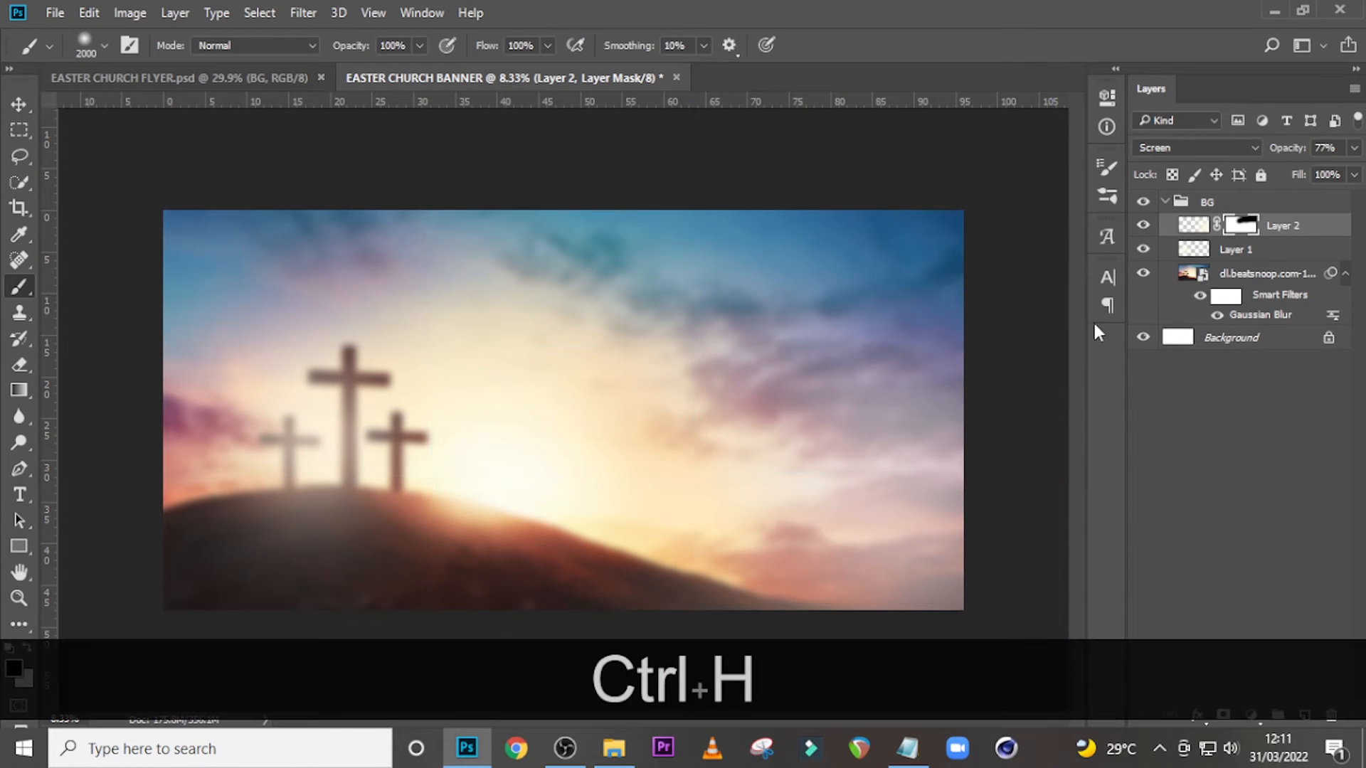
pyautogui.click(1170, 201)
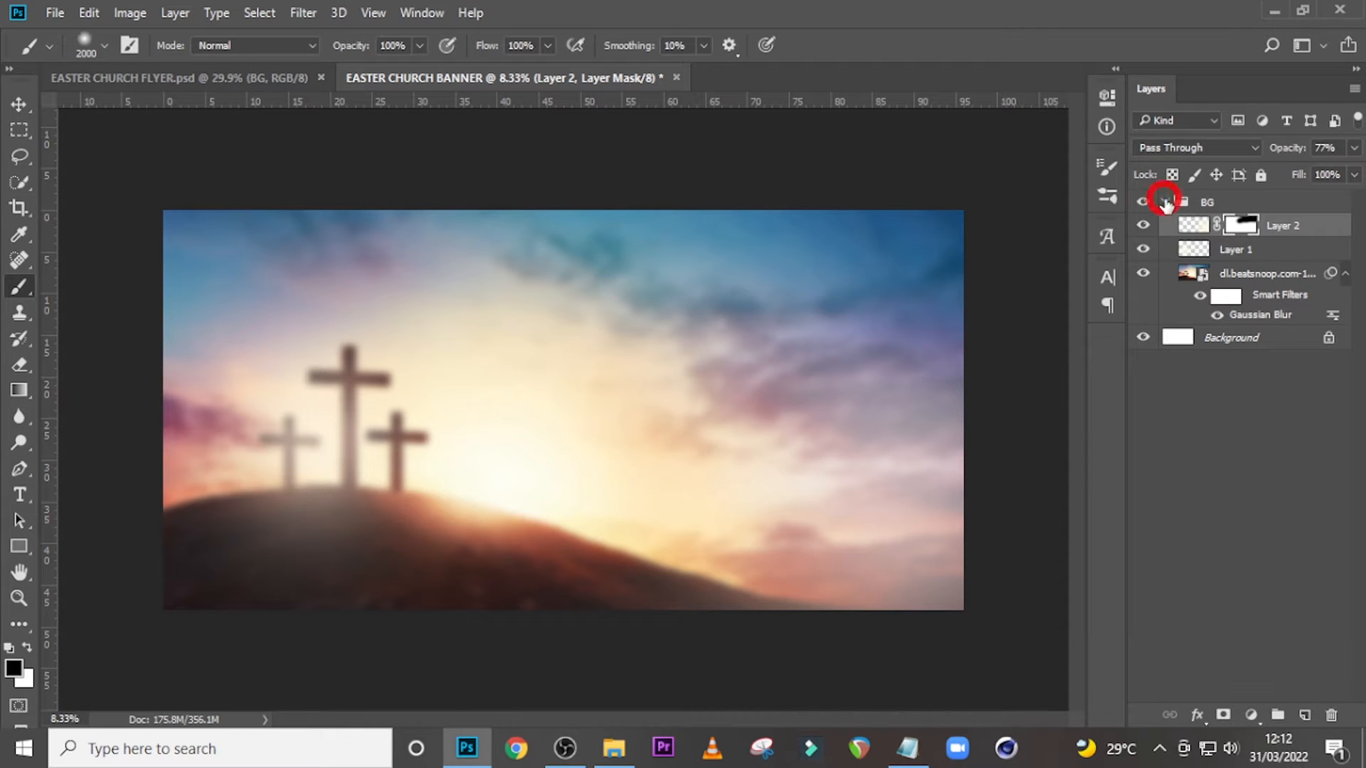
pyautogui.click(1165, 202)
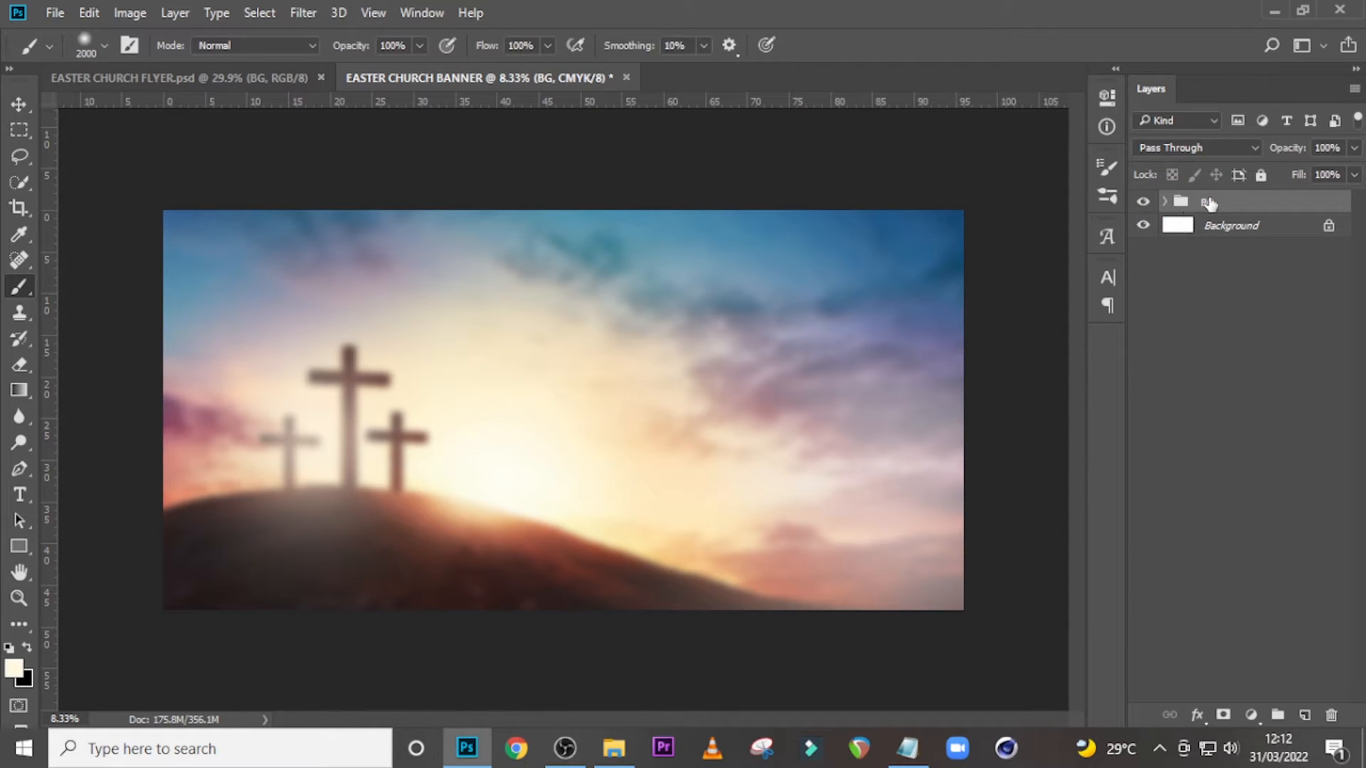
# Try to copy the MODEL group from the EASTER CHURCH FLYER document into the EASTER CHURCH BANNER document.
pyautogui.click(234, 77)
pyautogui.click(1197, 546)
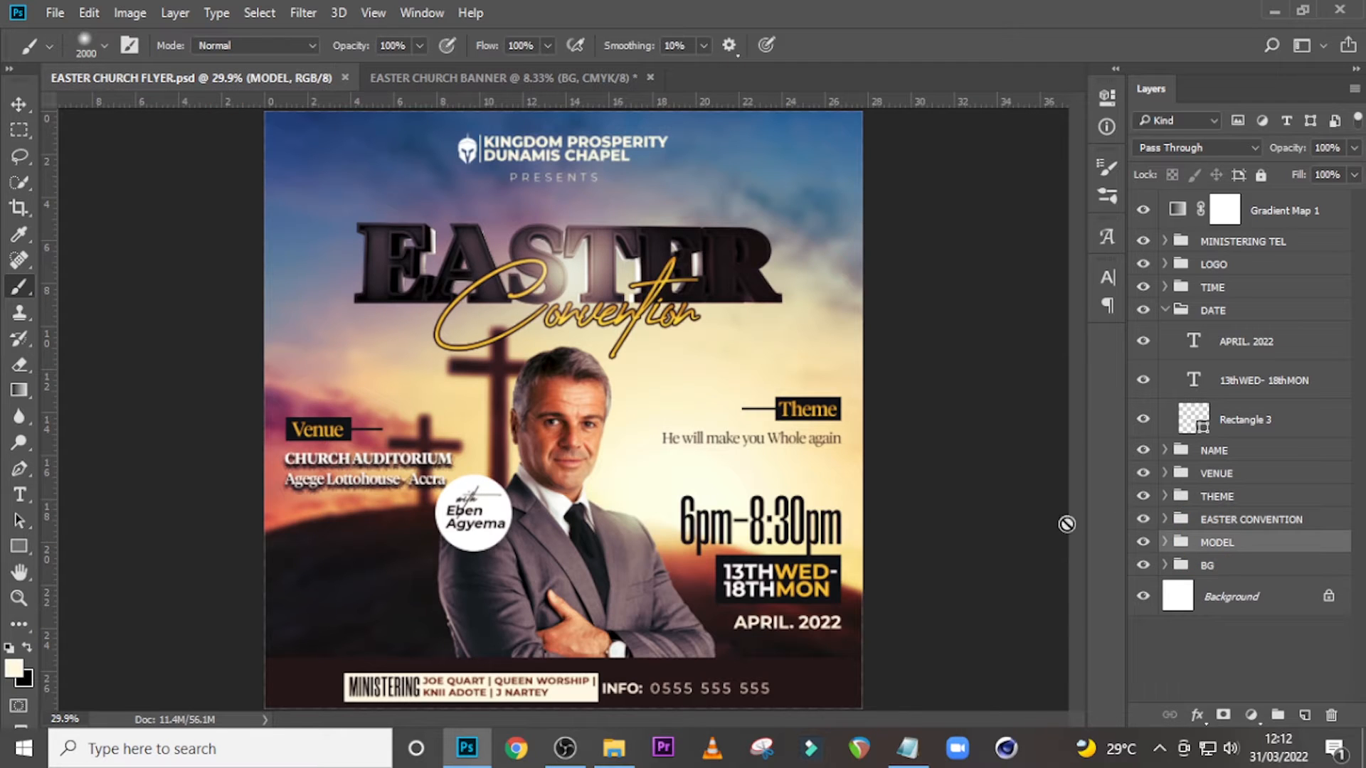
pyautogui.press('v')
pyautogui.moveTo(490, 455); pyautogui.dragTo(420, 196)
pyautogui.moveTo(473, 45); pyautogui.dragTo(1158, 210)
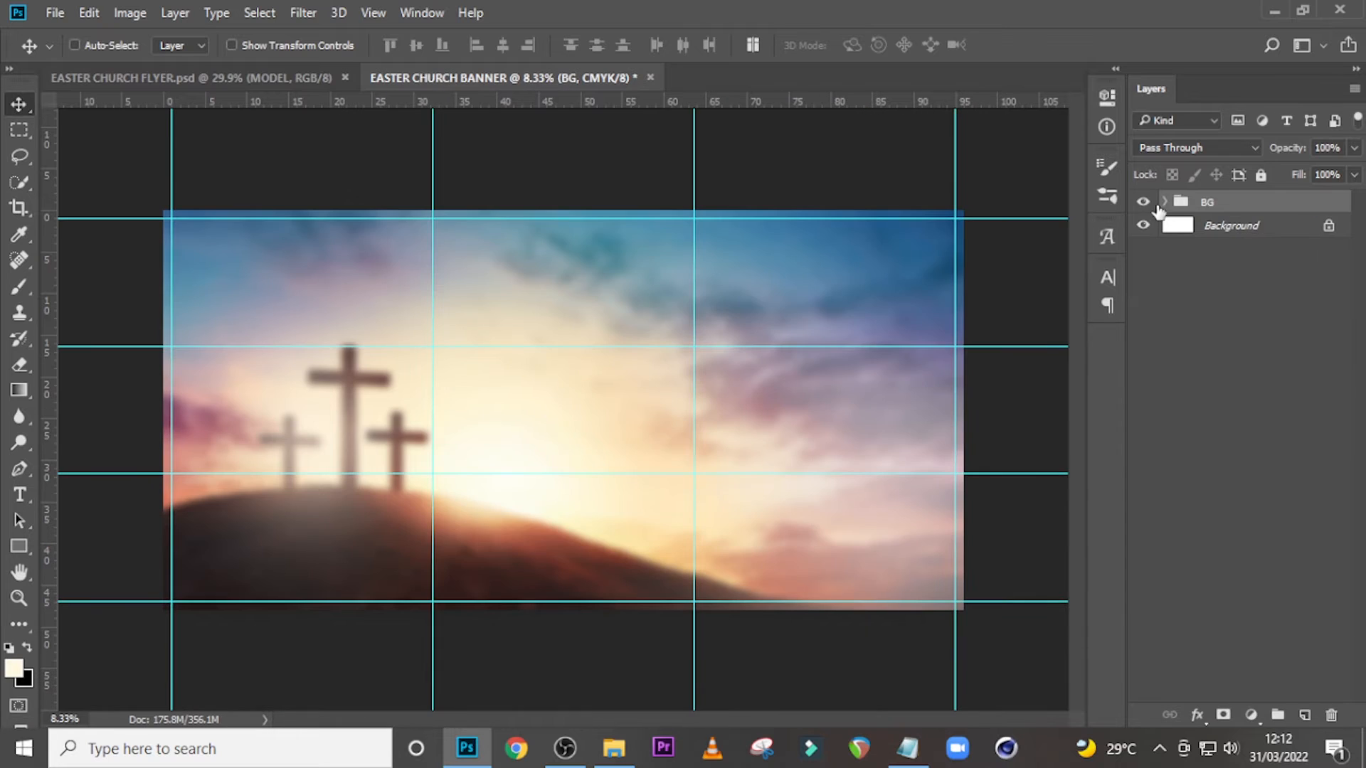
# Copy only the businessman-12 layer from the flyer's MODEL group into the EASTER CHURCH BANNER document.
pyautogui.click(284, 74)
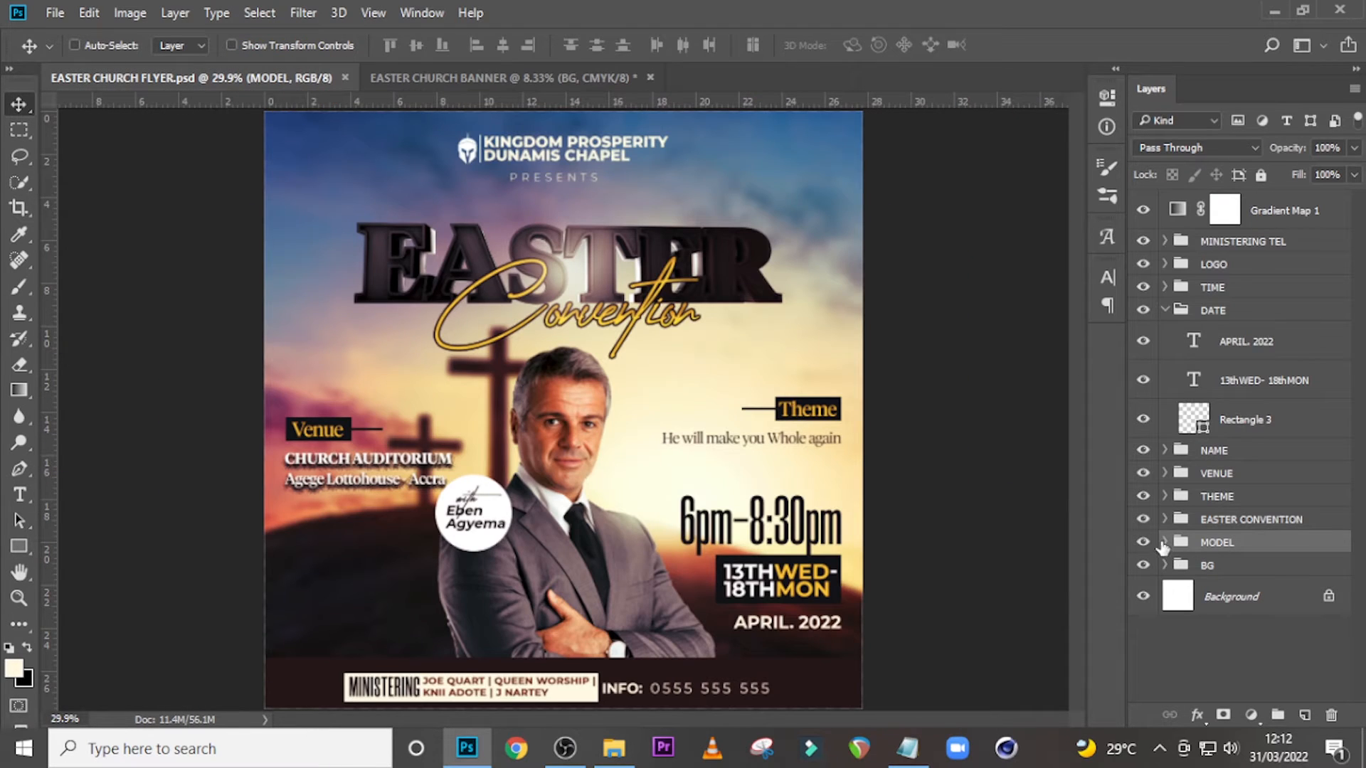
pyautogui.click(1164, 543)
pyautogui.click(1229, 650)
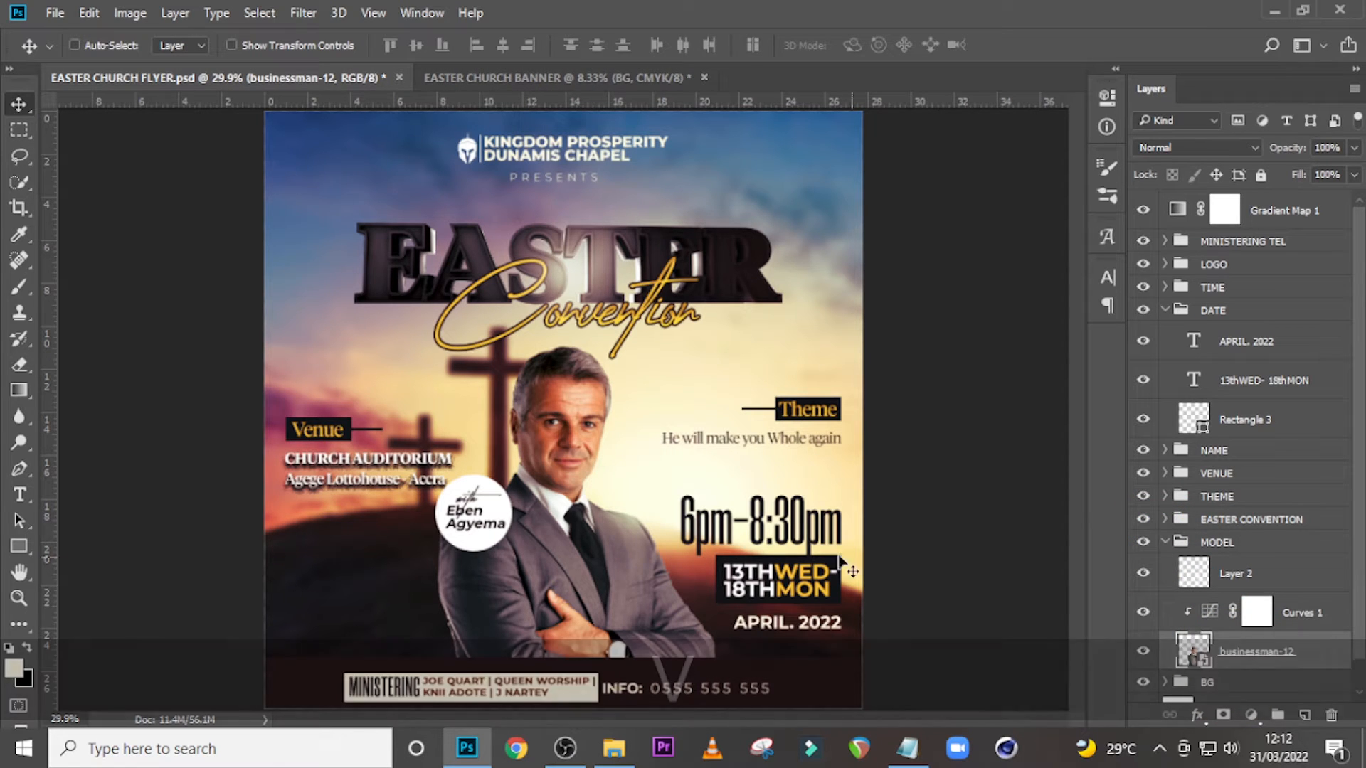
pyautogui.press('v')
pyautogui.moveTo(618, 455); pyautogui.dragTo(532, 377)
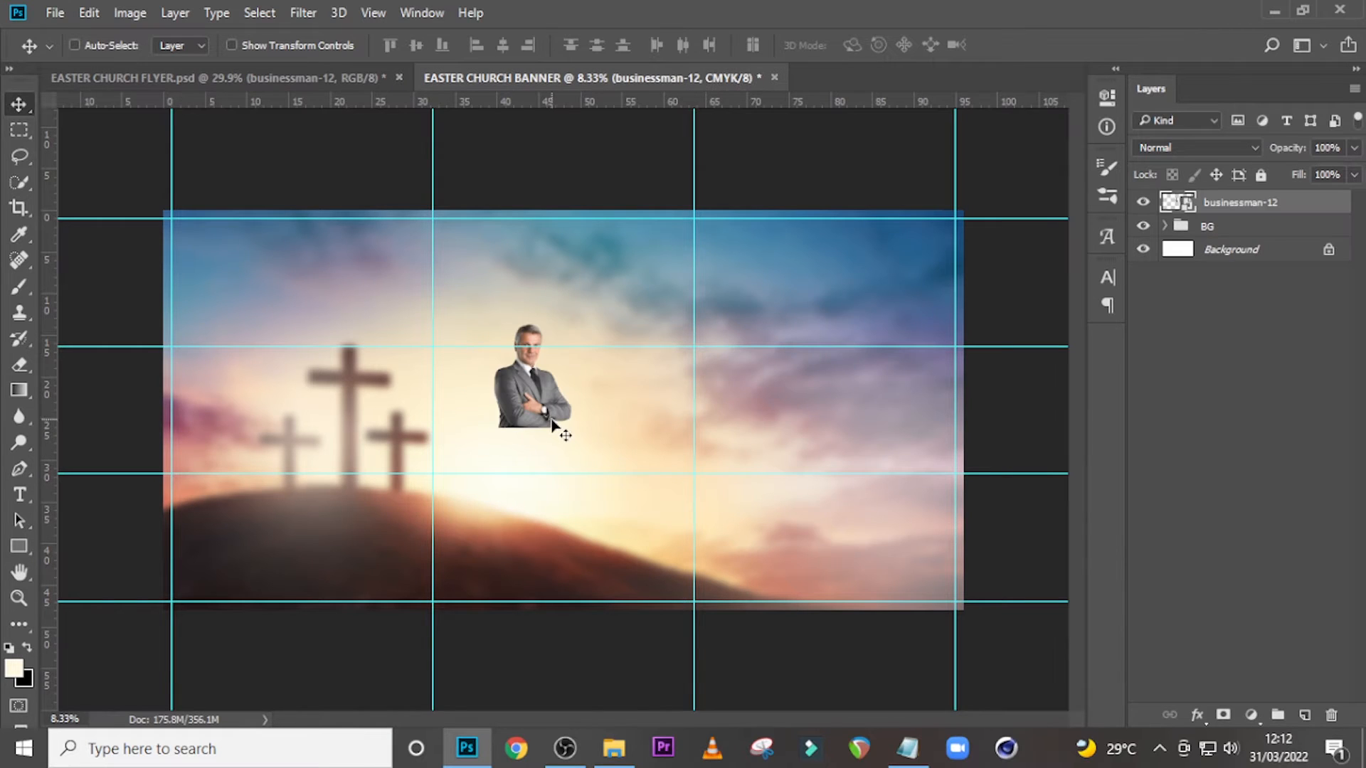
# Scale the businessman proportionally to about 44 in tall, standing on the banner's lower edge just right of the crosses.
pyautogui.hotkey('ctrl', 't')
pyautogui.moveTo(584, 431); pyautogui.dragTo(766, 610)
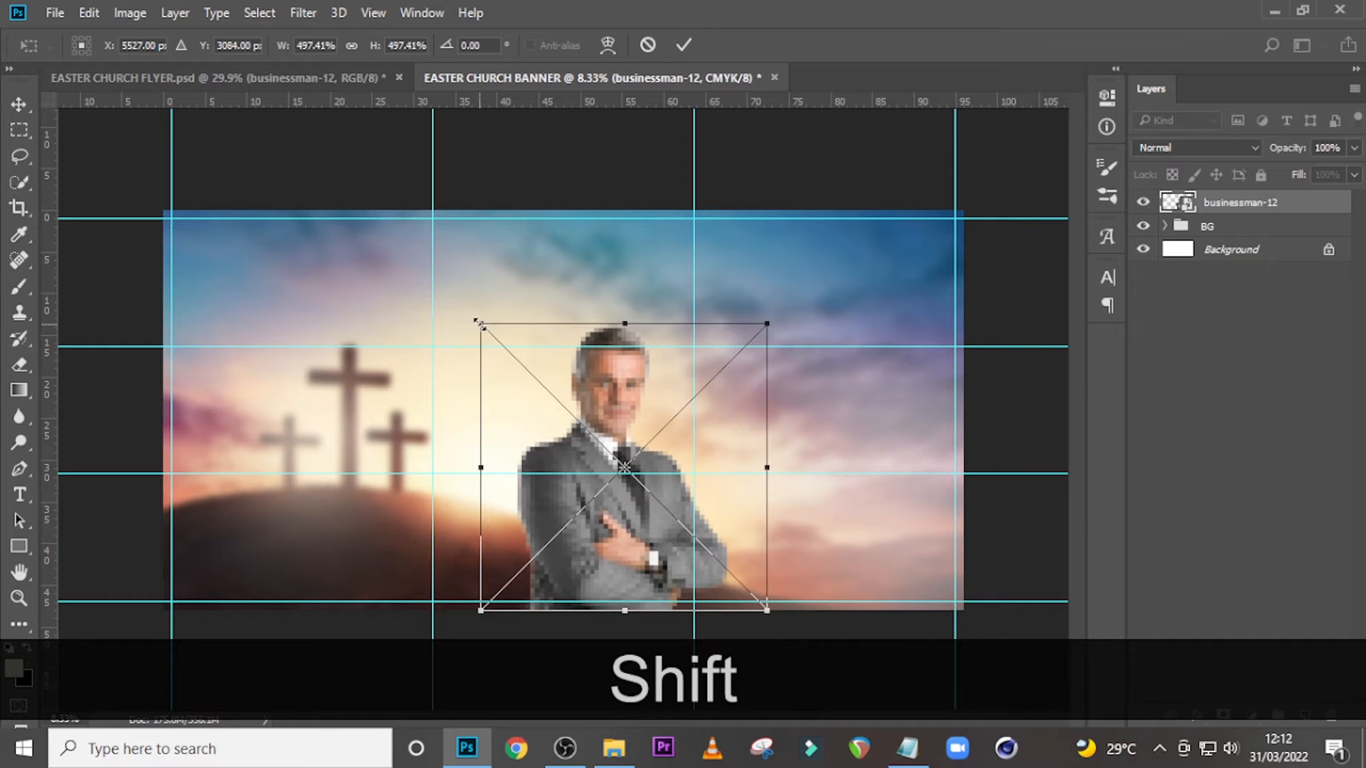
pyautogui.moveTo(480, 325); pyautogui.dragTo(420, 263)
pyautogui.moveTo(683, 394); pyautogui.dragTo(638, 393)
pyautogui.moveTo(375, 262); pyautogui.dragTo(353, 241)
pyautogui.moveTo(670, 495); pyautogui.dragTo(689, 495)
pyautogui.press('Return')
# Nudge the businessman to the right until his left edge sits at about 30.7 in.
pyautogui.press('Right')
pyautogui.press('Right')
pyautogui.press('Right')
pyautogui.press('Right')
pyautogui.press('Right')
pyautogui.press('Right')
pyautogui.press('Right')
pyautogui.press('Right')
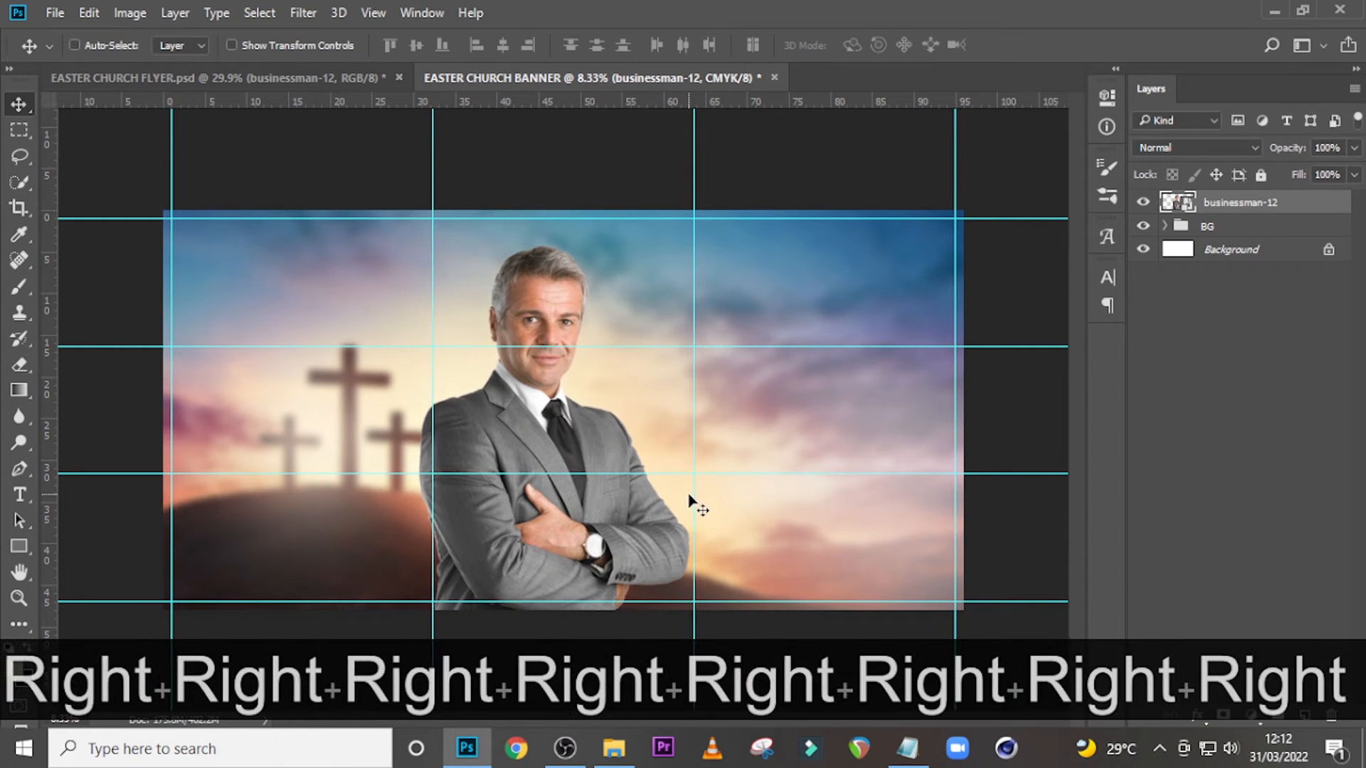
# Add a Curves adjustment clipped to the businessman layer and pull the CMYK curve's upper endpoint slightly inward to deepen the shadows.
pyautogui.click(1251, 716)
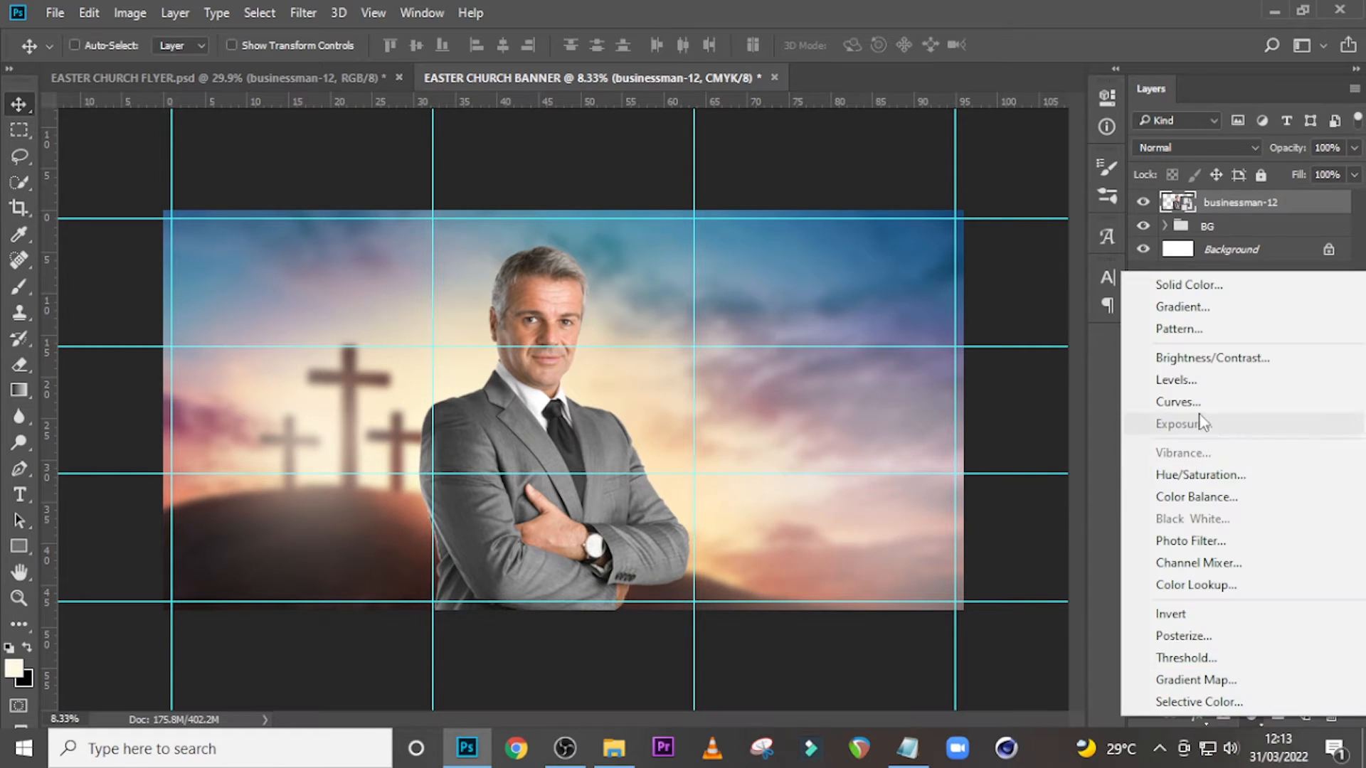
pyautogui.click(1186, 403)
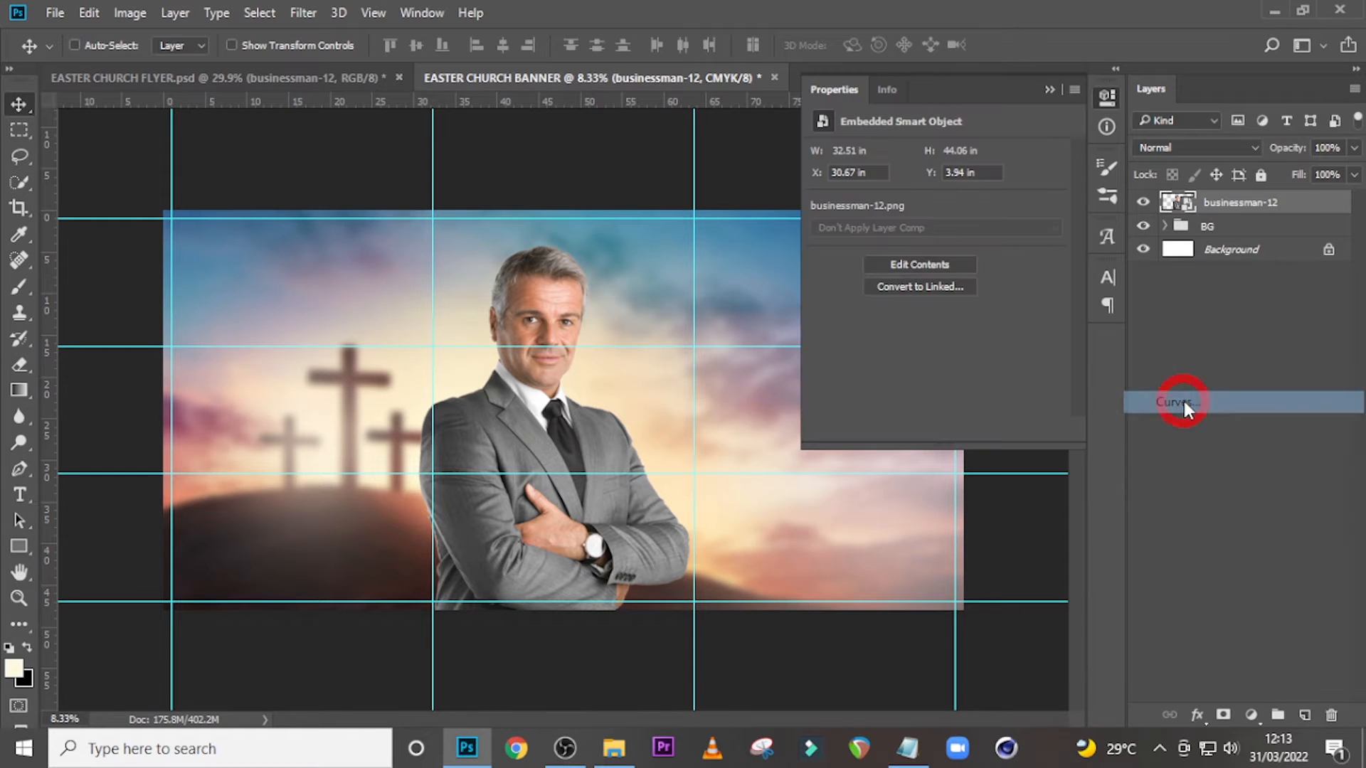
pyautogui.click(934, 429)
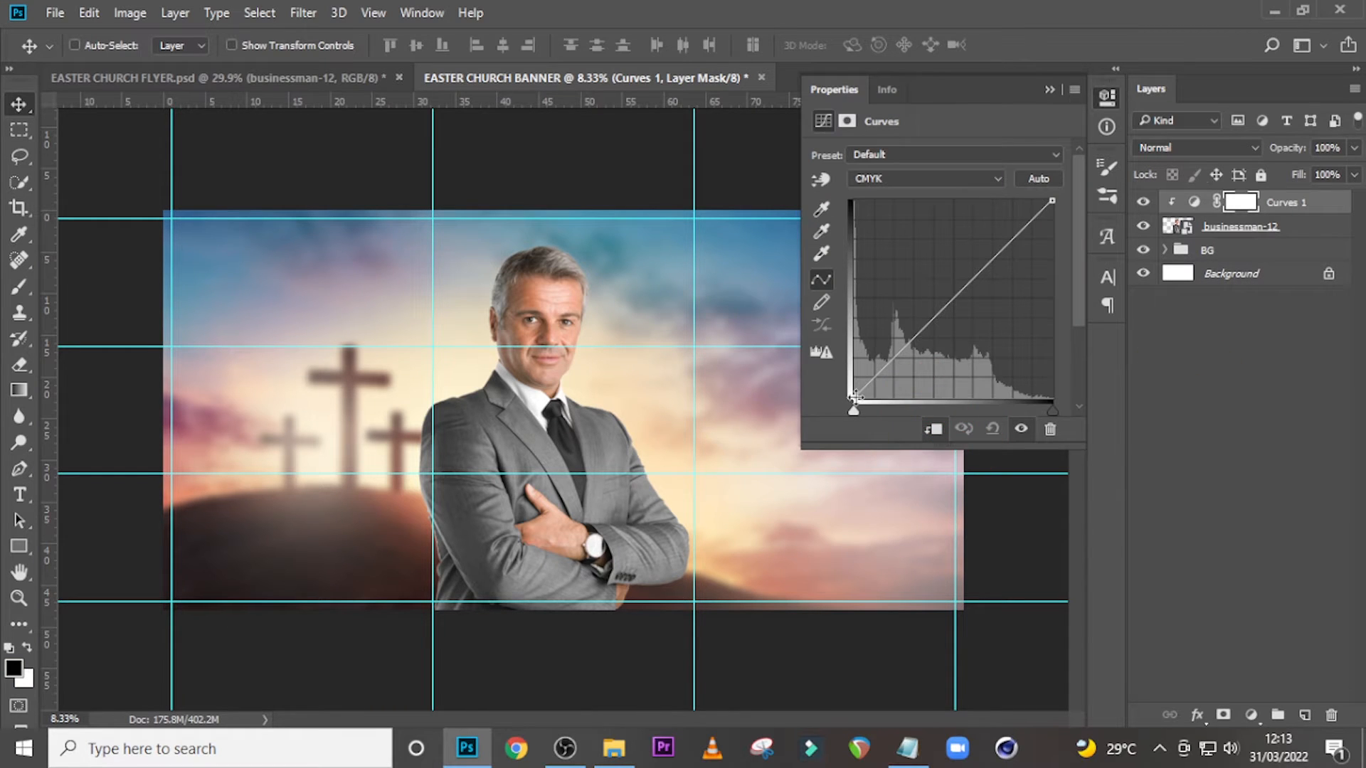
pyautogui.moveTo(855, 396)
pyautogui.mouseDown()
pyautogui.moveTo(855, 373)
pyautogui.moveTo(854, 399)
pyautogui.mouseUp()
pyautogui.moveTo(1046, 204)
pyautogui.mouseDown()
pyautogui.moveTo(1016, 192)
pyautogui.moveTo(1036, 192)
pyautogui.mouseUp()
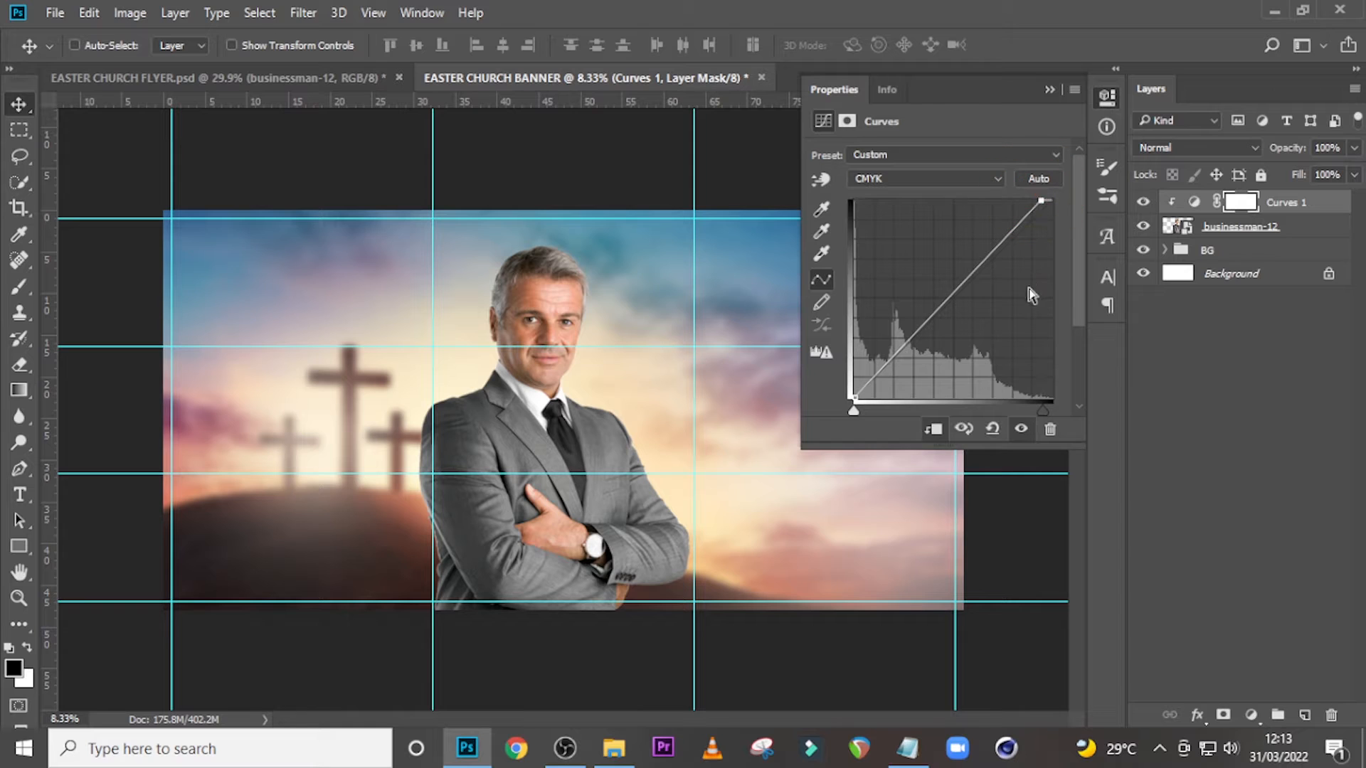
pyautogui.click(1048, 90)
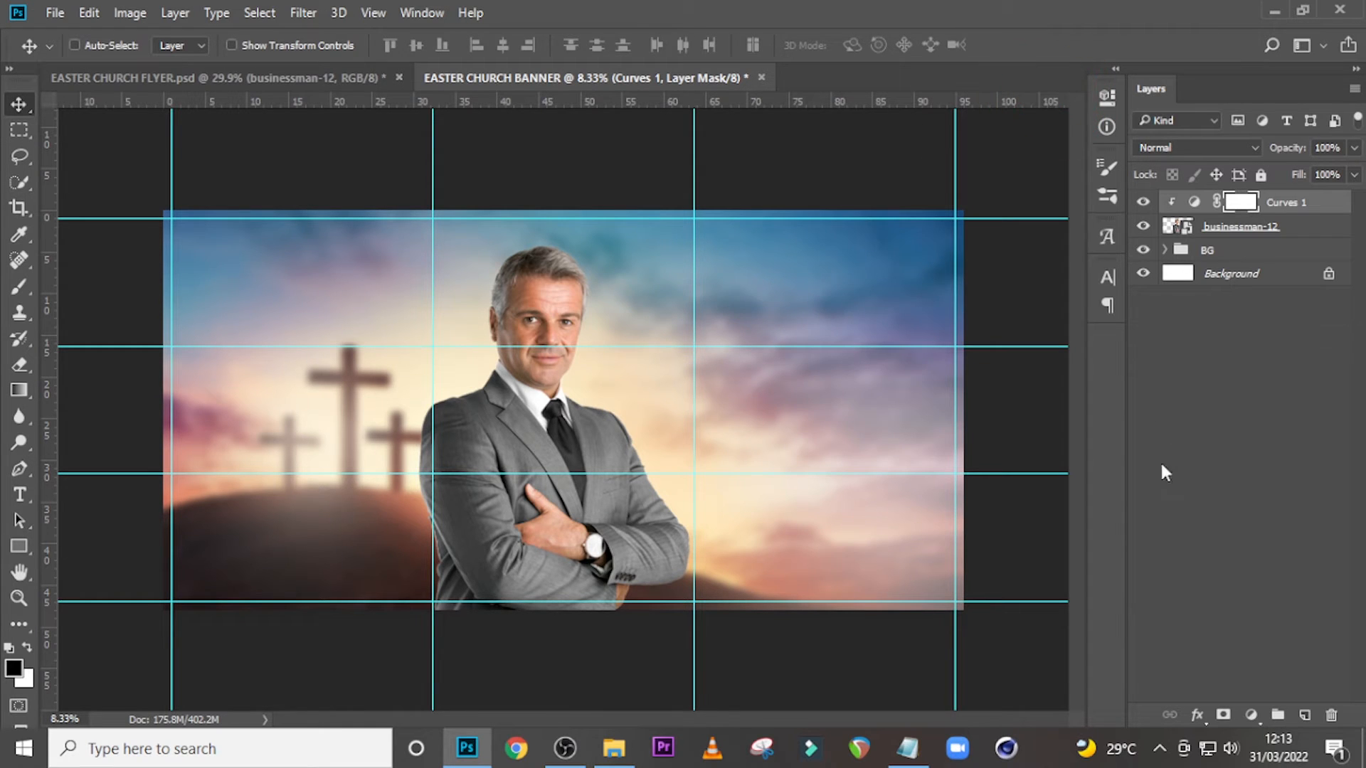
# Group the businessman-12 layer with its Curves adjustment and name the group MODEL.
pyautogui.keyDown('ctrl'); pyautogui.click(1244, 227); pyautogui.keyUp('ctrl')
pyautogui.hotkey('ctrl', 'g')
pyautogui.doubleClick(1219, 203)
pyautogui.press('capslock')
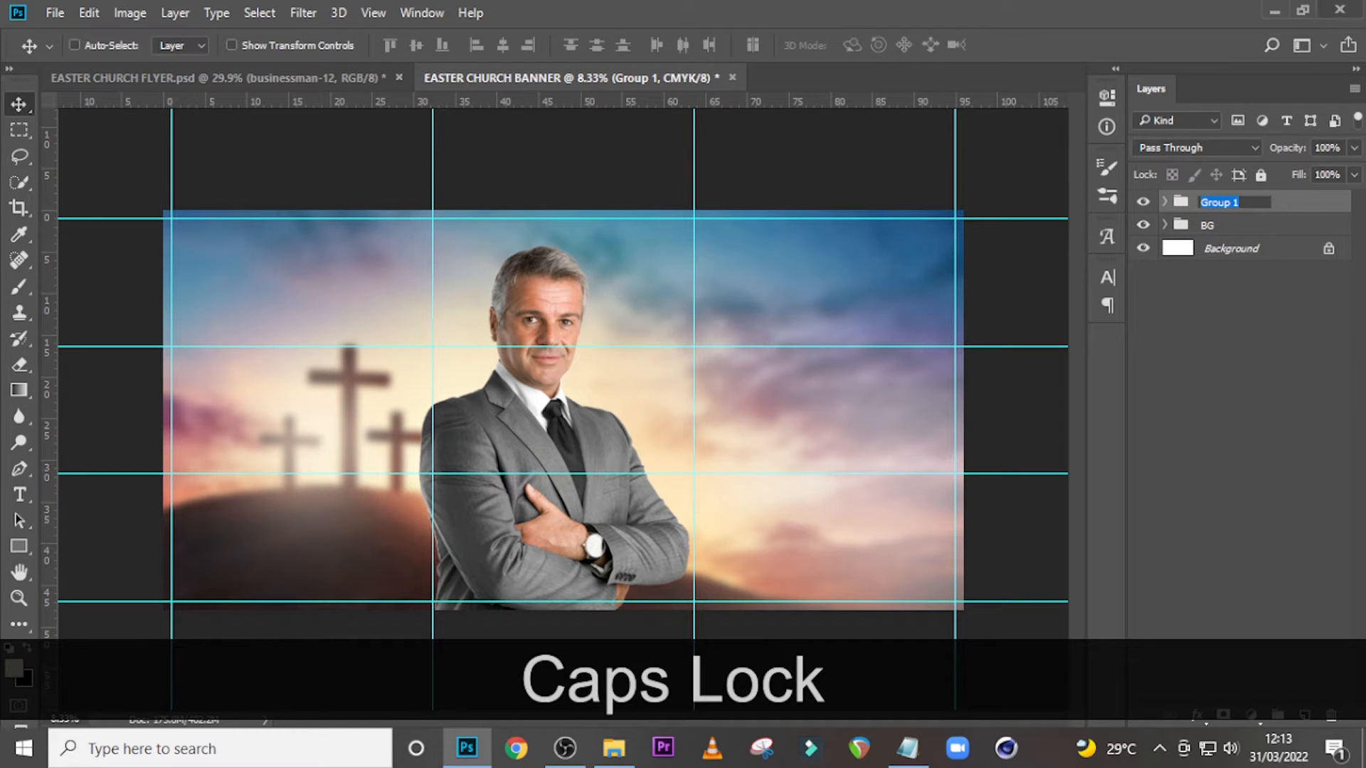
pyautogui.write('MODEL')
pyautogui.press('Return')
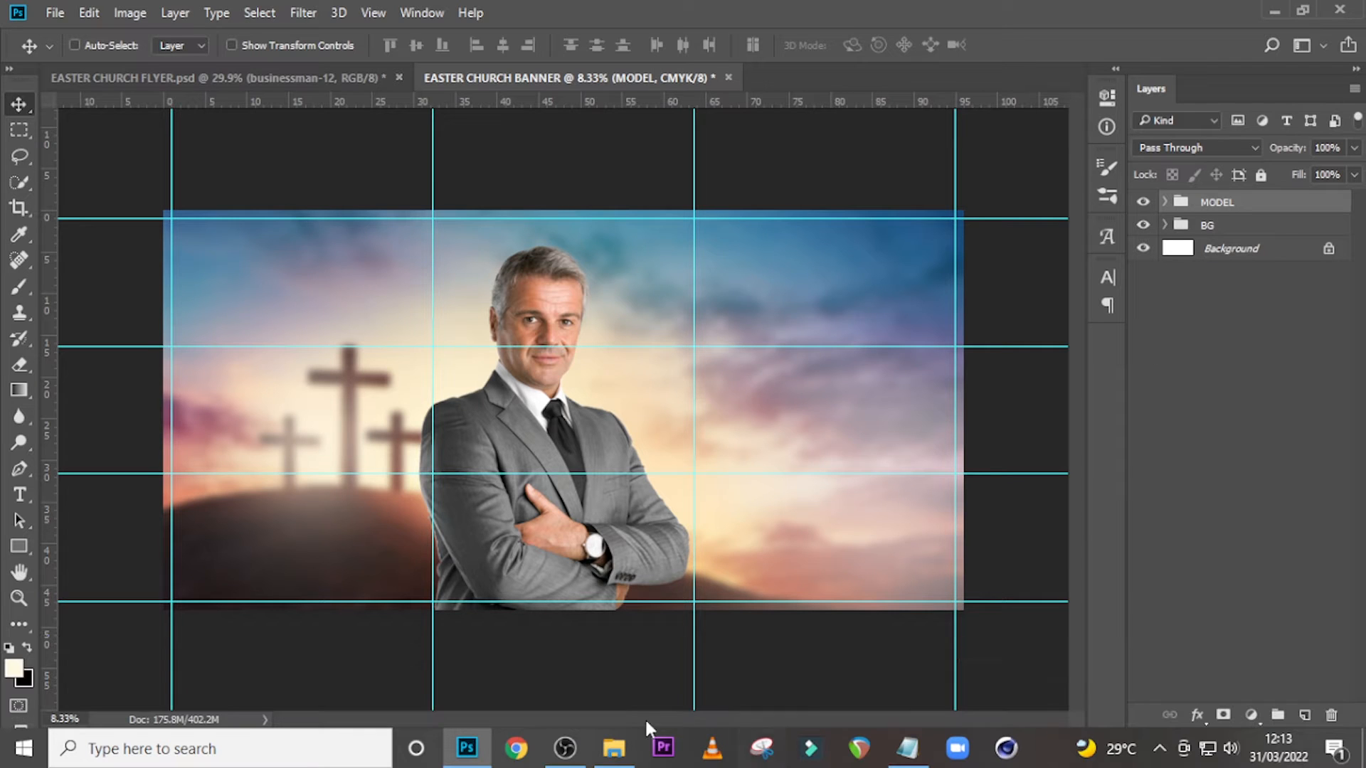
# Try to copy the EASTER CONVENTION group from the flyer into the CMYK banner, then inspect the group's layers.
pyautogui.click(302, 77)
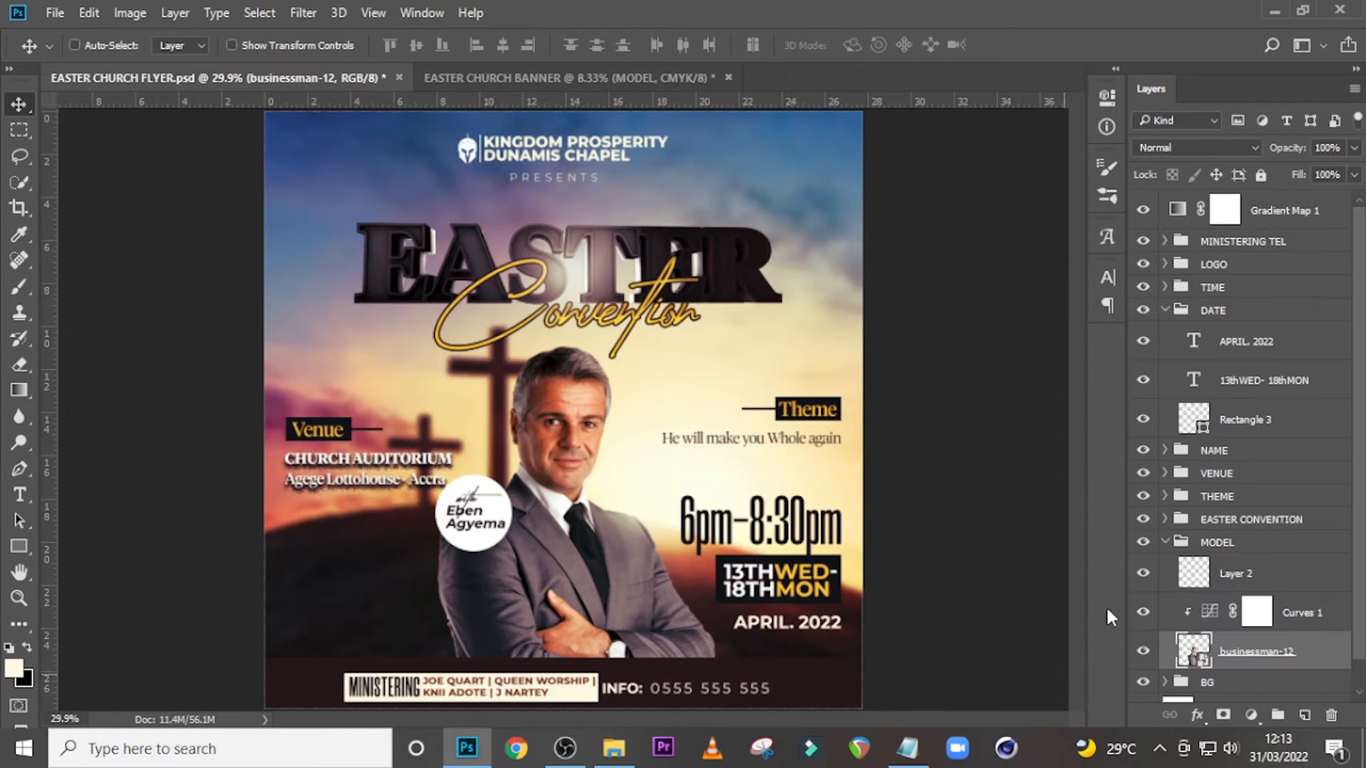
pyautogui.click(1163, 545)
pyautogui.click(1188, 543)
pyautogui.click(1219, 520)
pyautogui.press('v')
pyautogui.moveTo(553, 211); pyautogui.dragTo(645, 363)
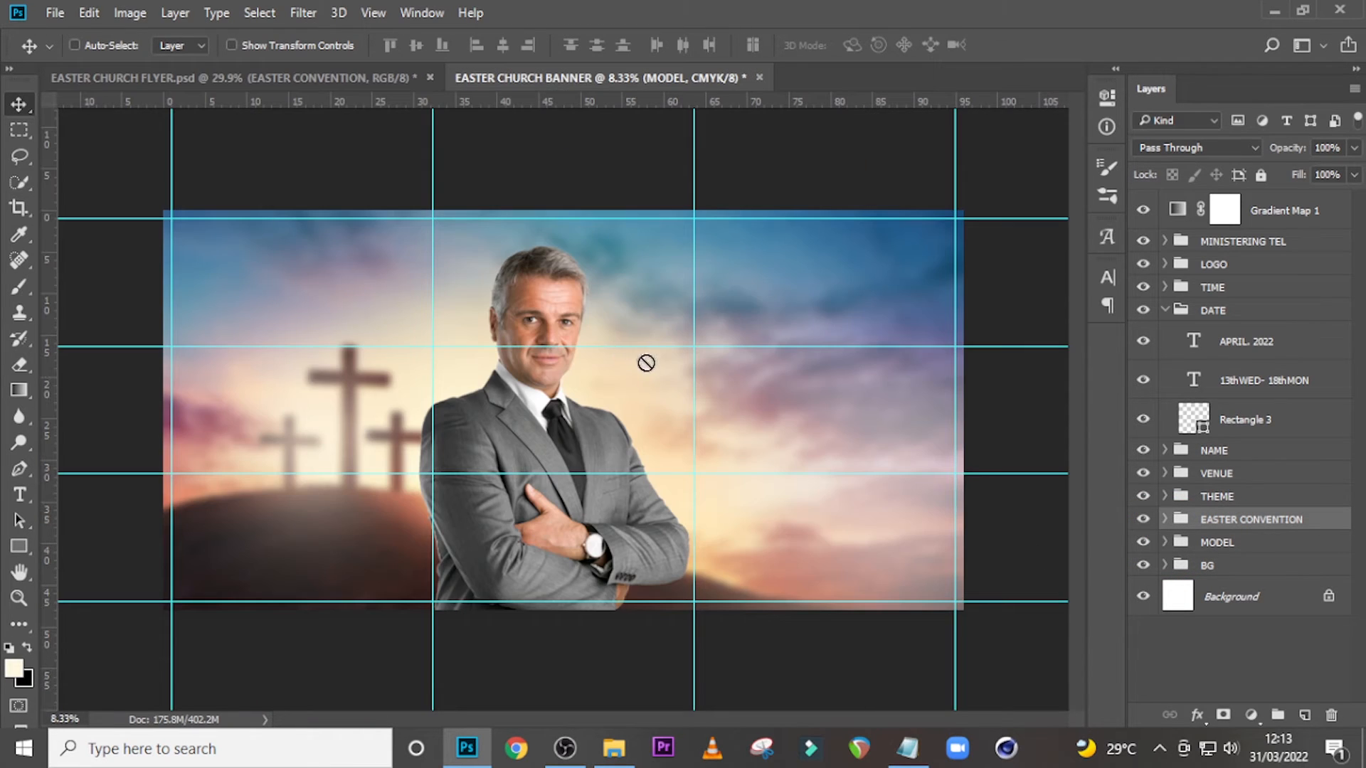
pyautogui.click(312, 78)
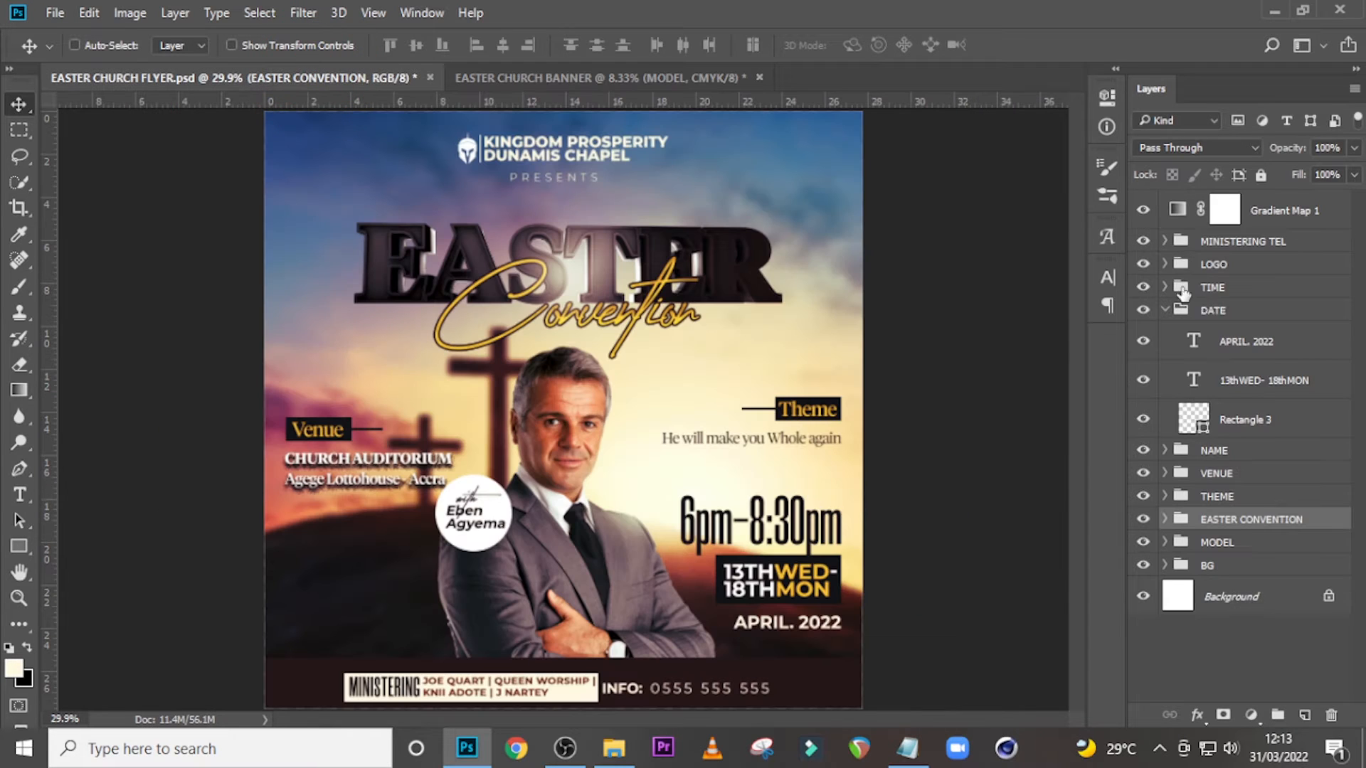
pyautogui.click(1164, 519)
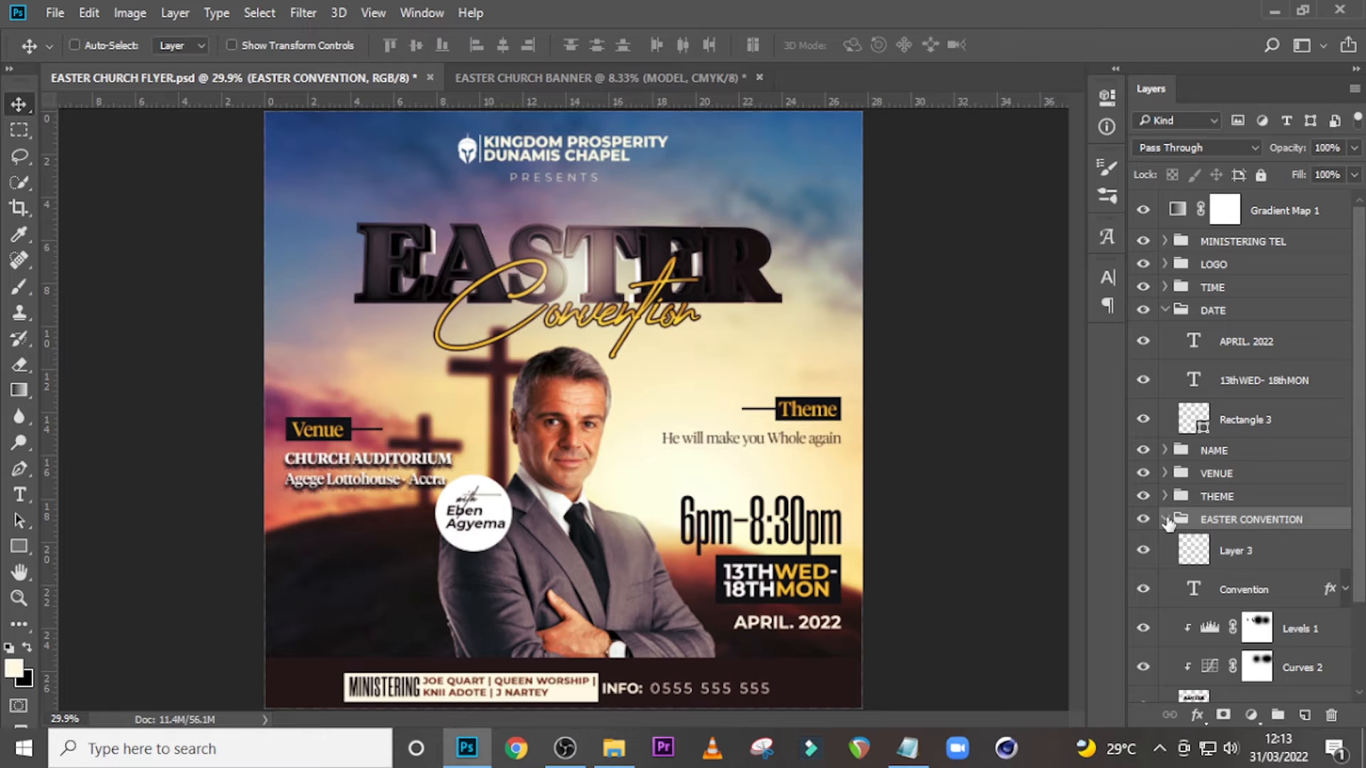
pyautogui.click(1165, 519)
# Convert the banner document to RGB Color, accepting the loss of the adjustment layer and rasterizing the smart objects.
pyautogui.click(710, 80)
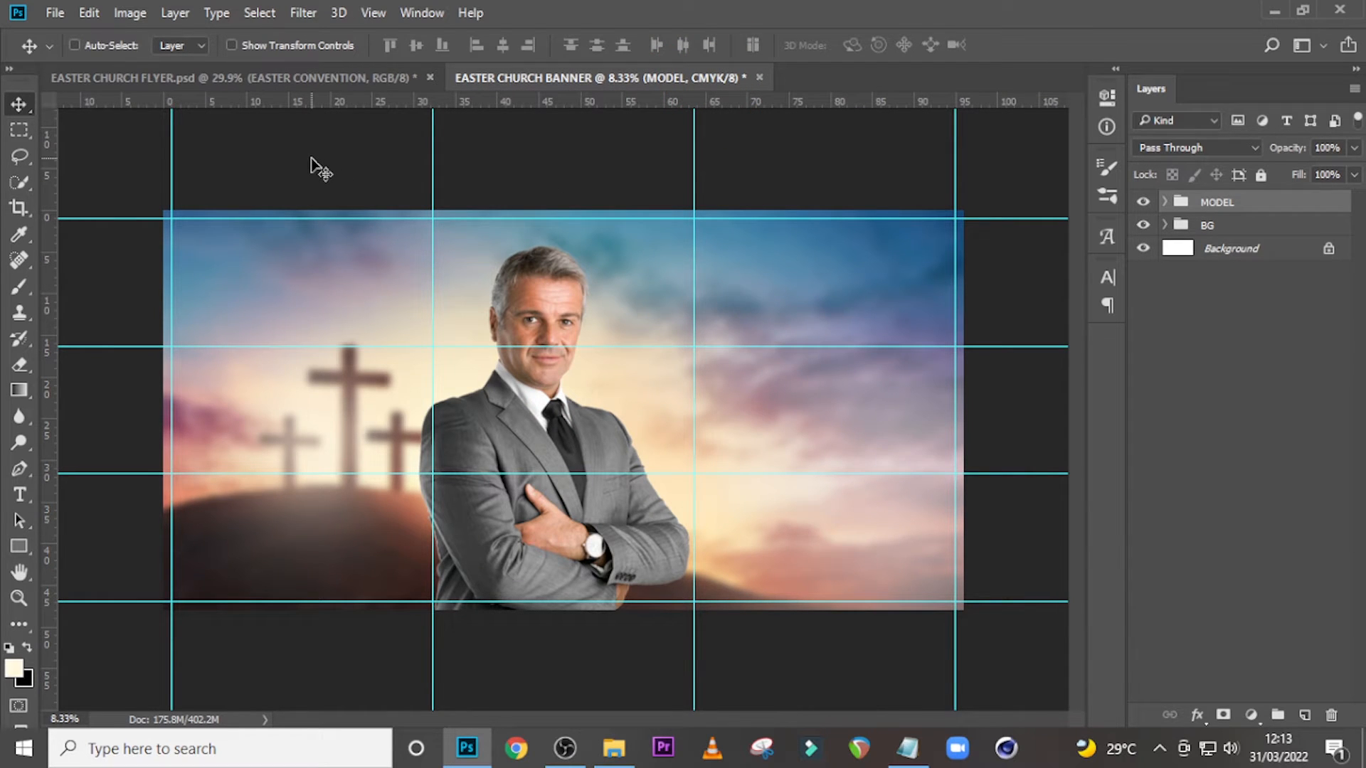
pyautogui.click(88, 13)
pyautogui.click(548, 1)
pyautogui.click(130, 13)
pyautogui.moveTo(291, 47)
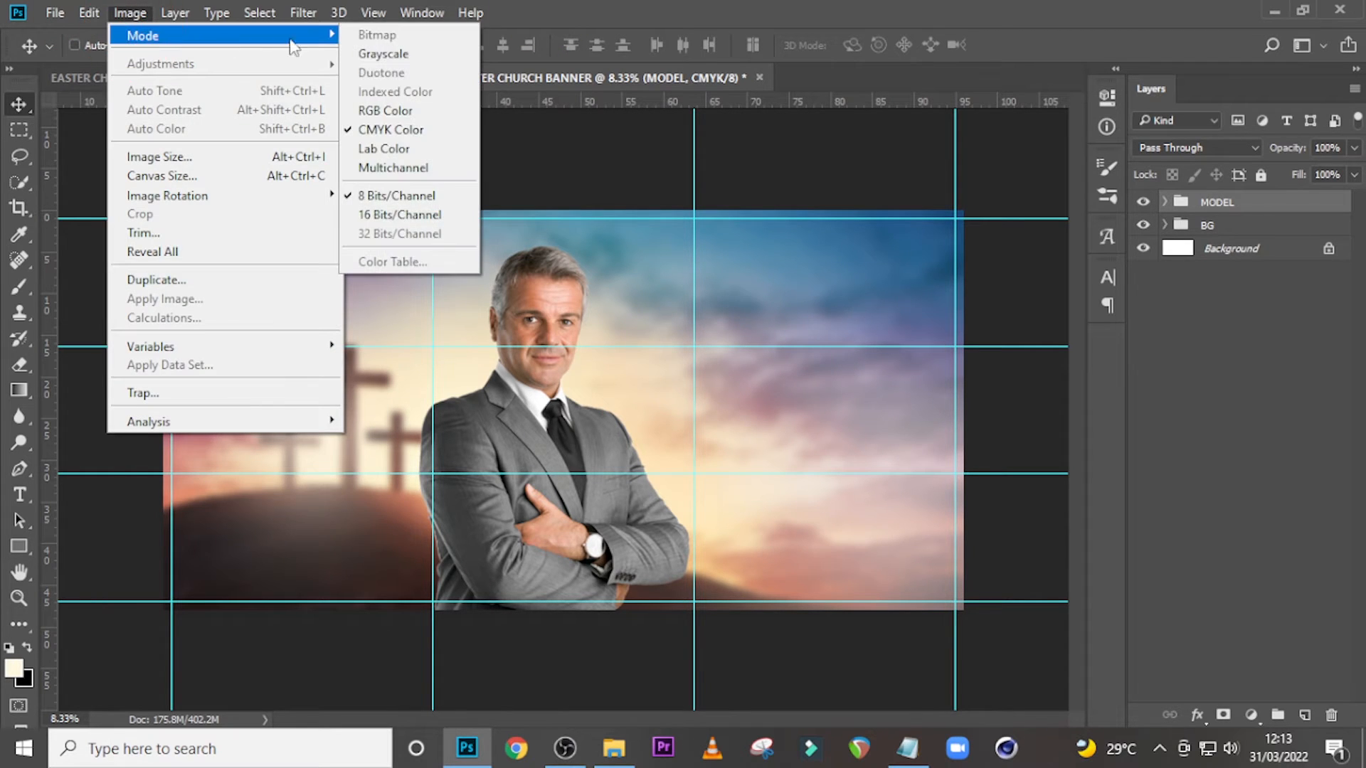
pyautogui.click(383, 108)
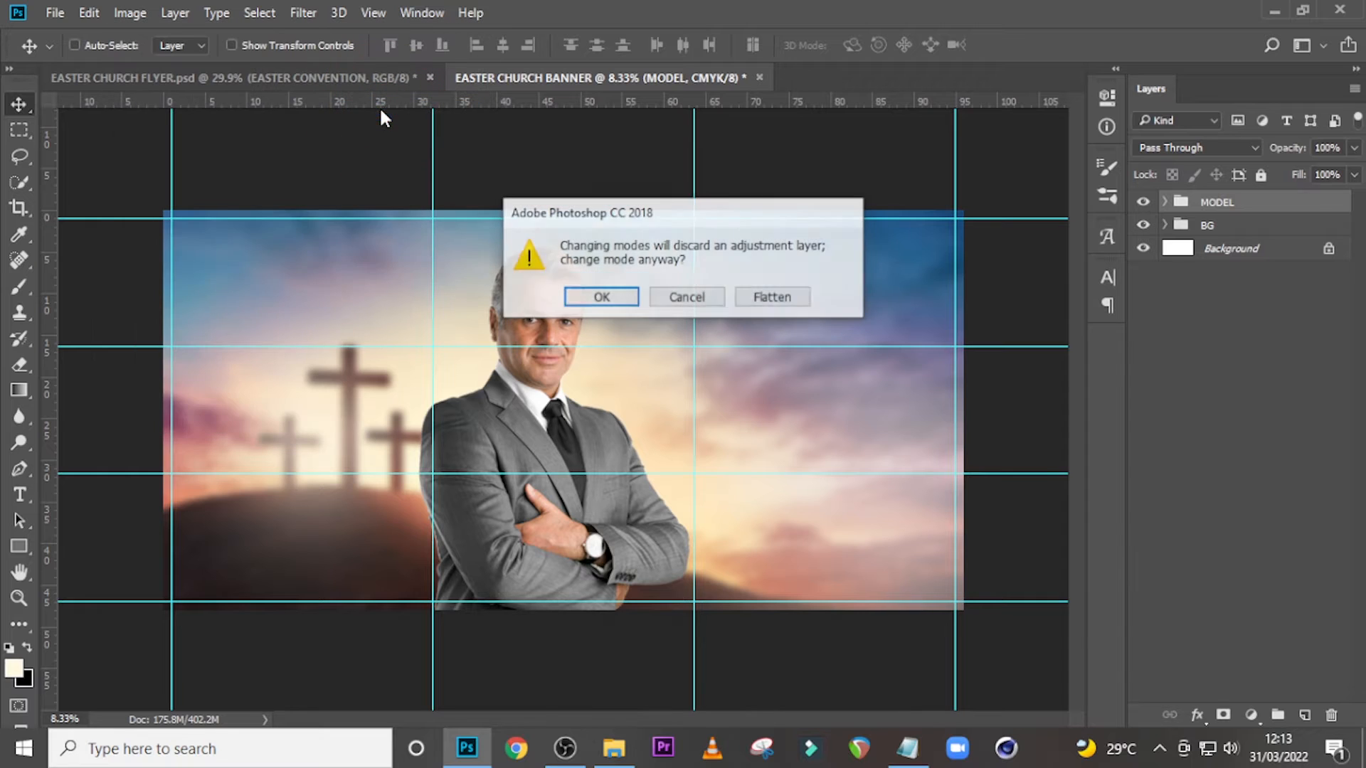
pyautogui.click(632, 298)
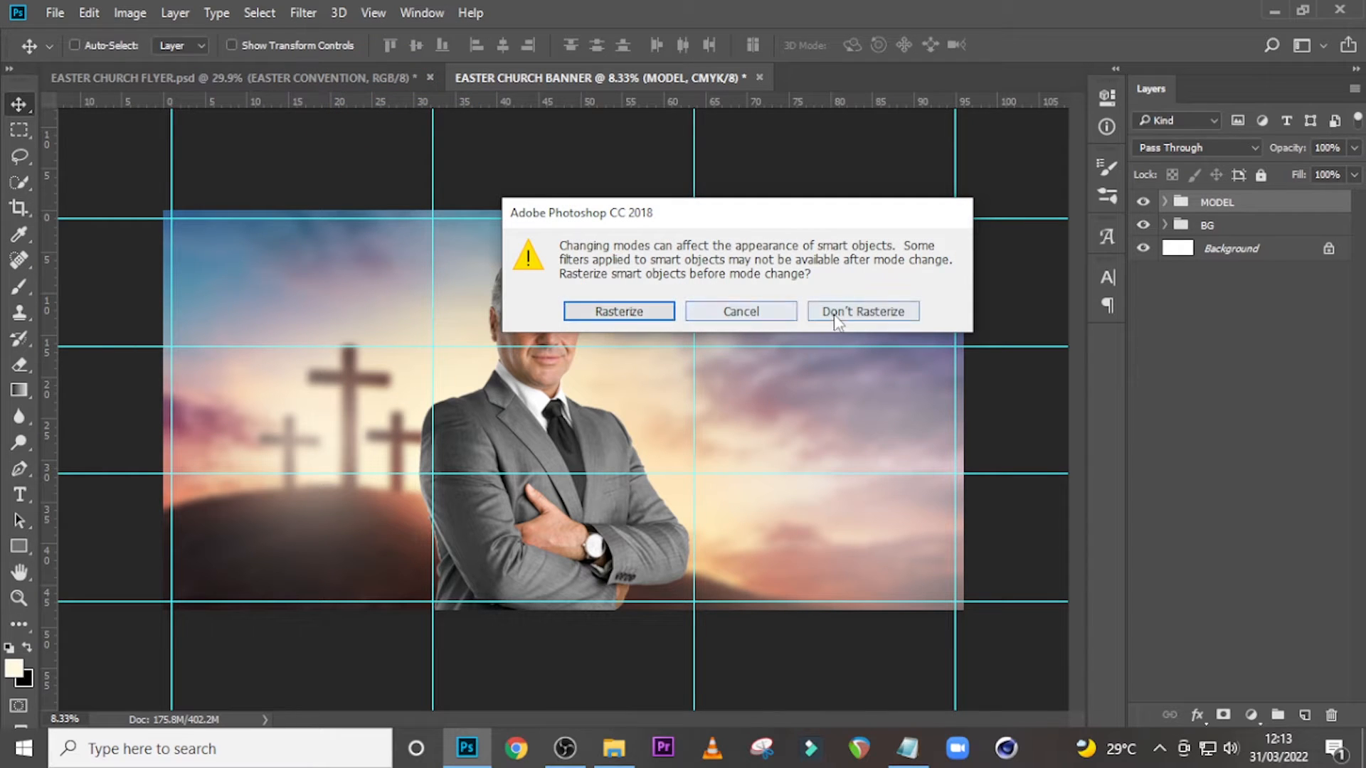
pyautogui.click(667, 315)
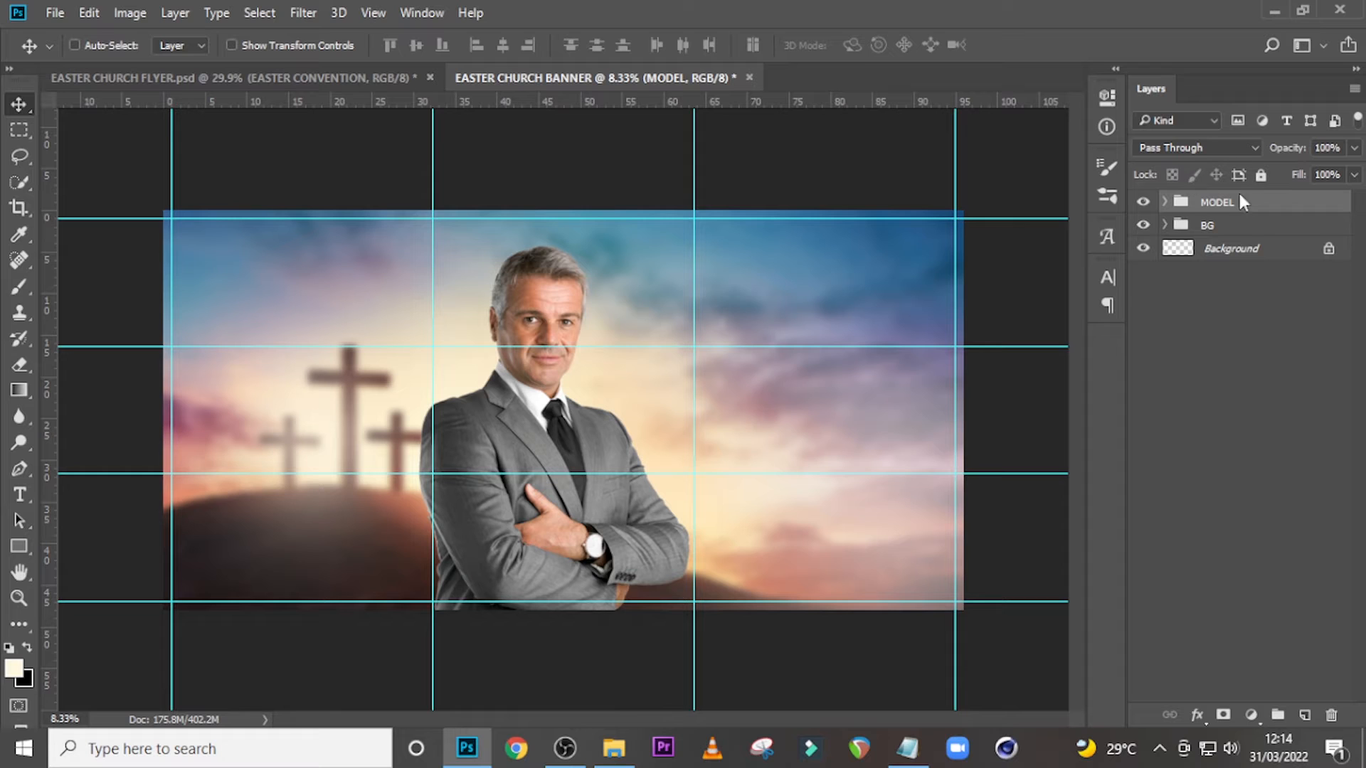
# Copy the flyer's EASTER CONVENTION group into the banner and place it in the sky to the right of the man.
pyautogui.click(372, 77)
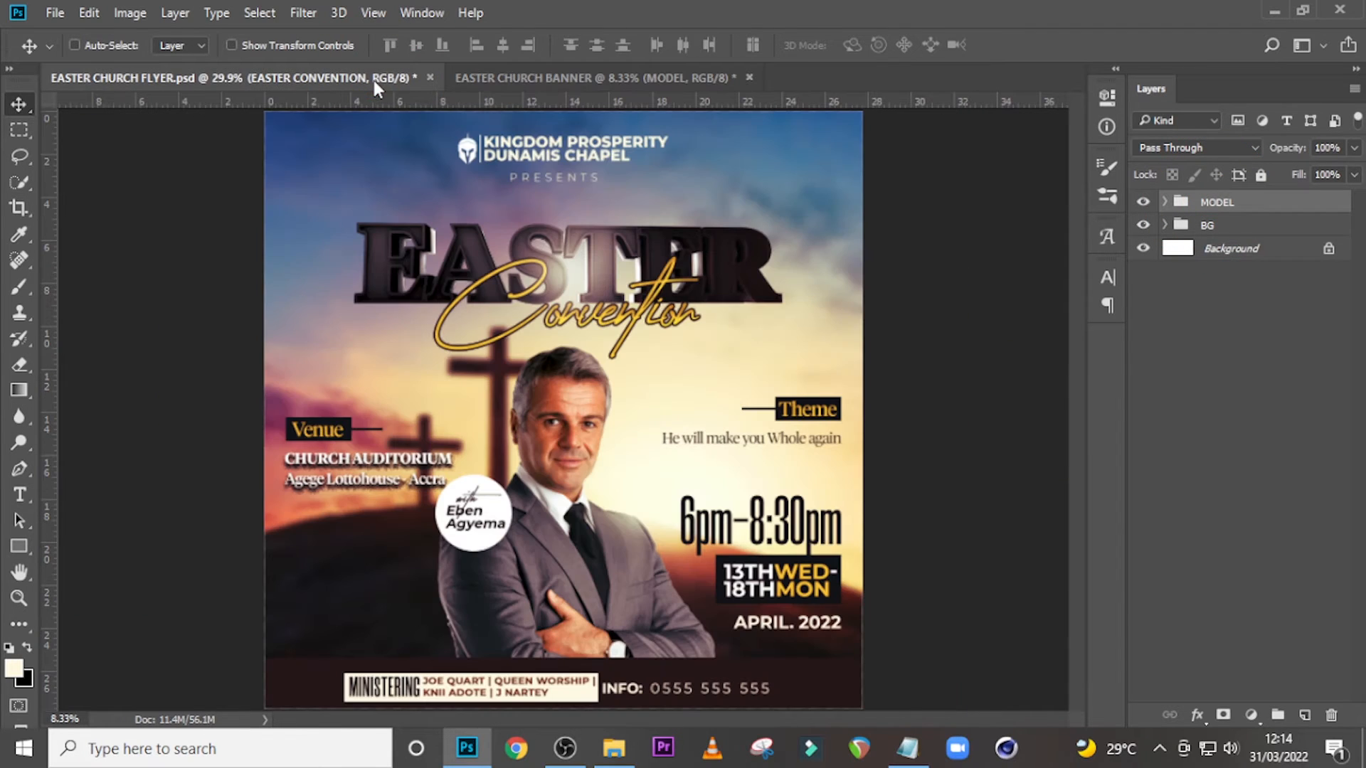
pyautogui.press('v')
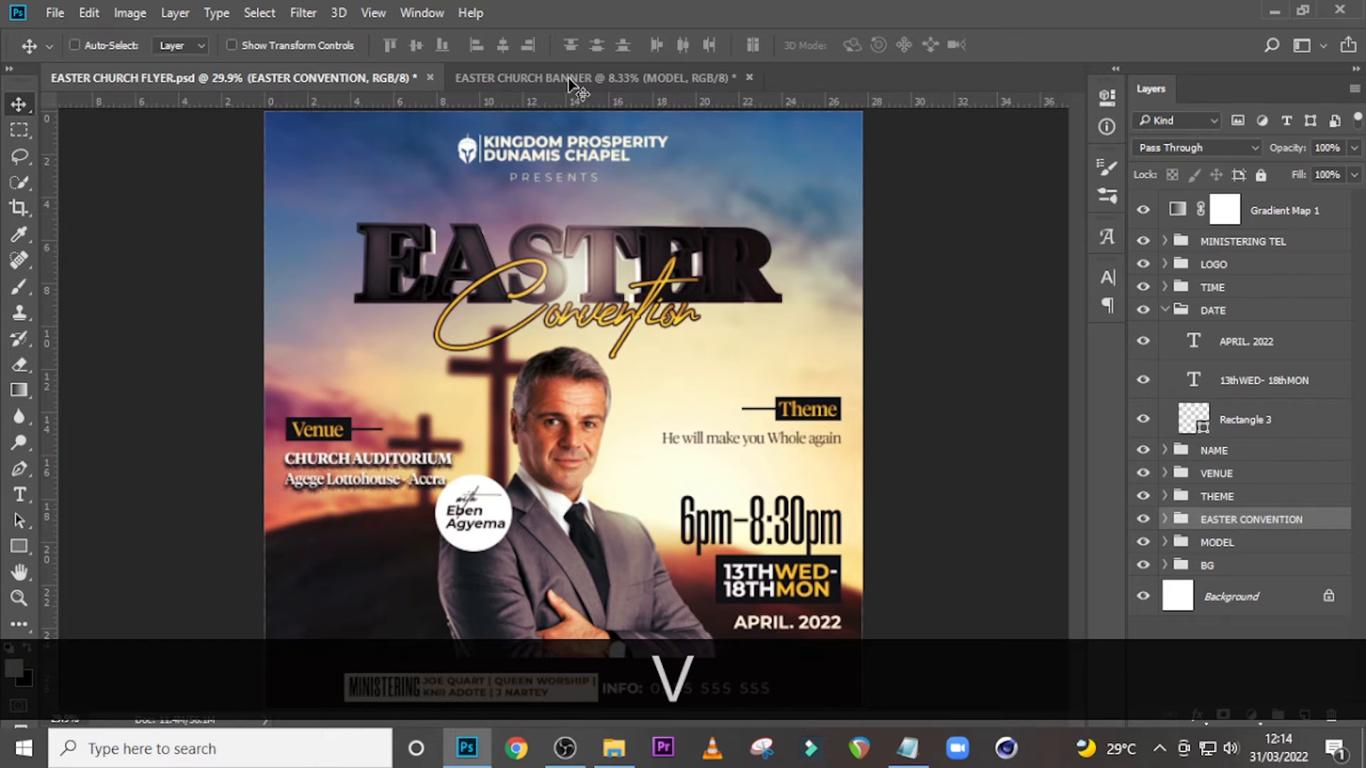
pyautogui.click(568, 78)
pyautogui.moveTo(667, 405); pyautogui.dragTo(666, 404)
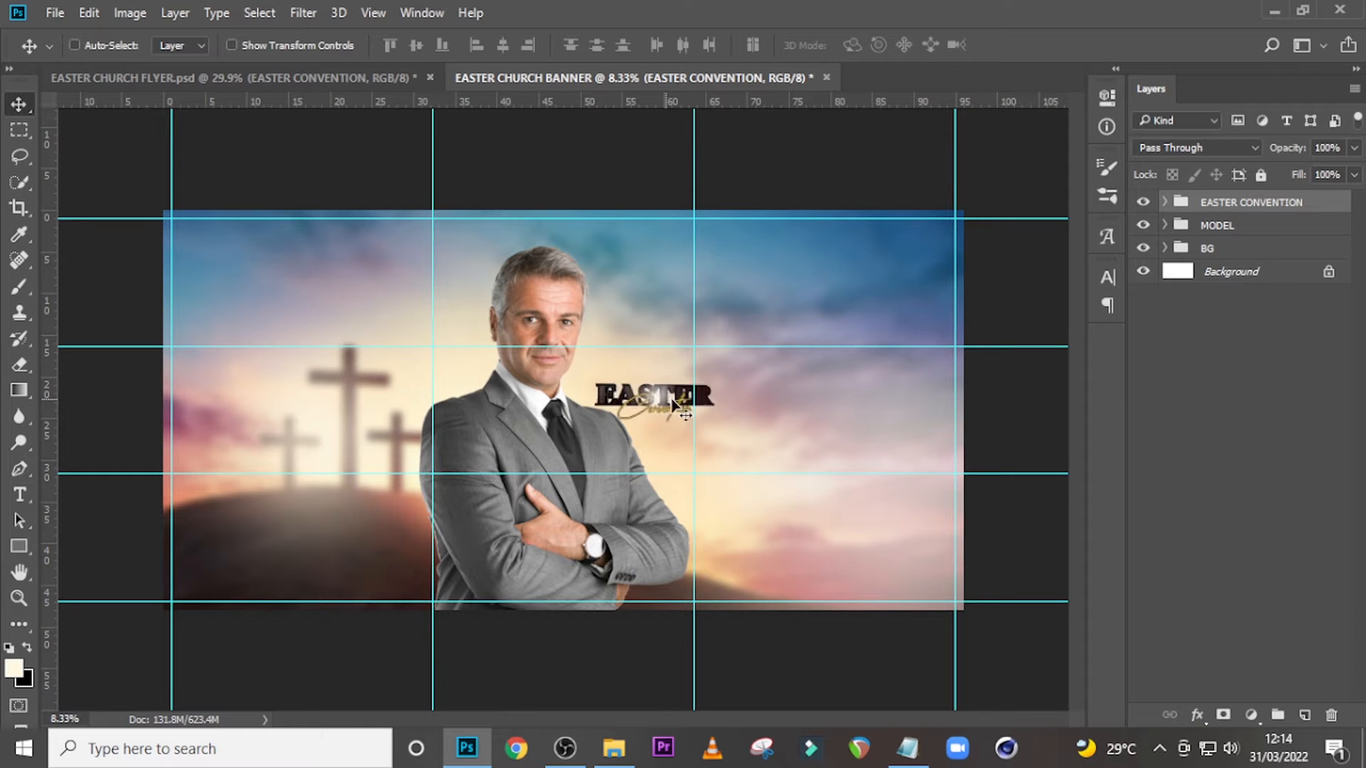
pyautogui.moveTo(684, 398); pyautogui.dragTo(801, 341)
# Enlarge the EASTER CONVENTION title proportionally to about 49 in wide across the banner's upper right, ending near the right margin guide.
pyautogui.hotkey('ctrl', 't')
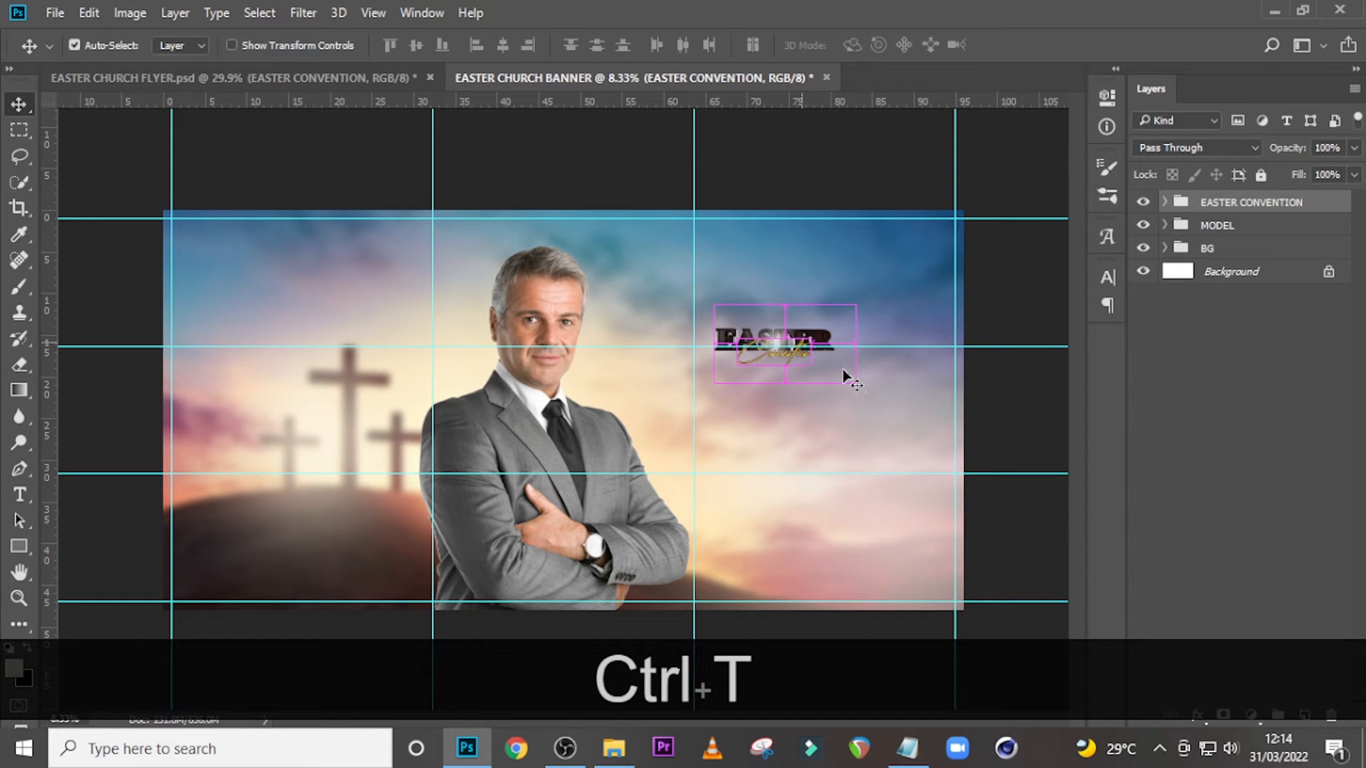
pyautogui.keyDown('alt'); pyautogui.keyDown('shift'); pyautogui.moveTo(854, 380); pyautogui.dragTo(1023, 474); pyautogui.keyUp('shift'); pyautogui.keyUp('alt')
pyautogui.press('Return')
pyautogui.hotkey('ctrl', 't')
pyautogui.keyDown('shift'); pyautogui.moveTo(616, 251); pyautogui.dragTo(604, 244); pyautogui.keyUp('shift')
pyautogui.keyDown('shift'); pyautogui.moveTo(795, 371); pyautogui.dragTo(795, 323); pyautogui.keyUp('shift')
pyautogui.keyDown('shift'); pyautogui.moveTo(604, 194); pyautogui.dragTo(542, 160); pyautogui.keyUp('shift')
pyautogui.press('Return')
# Scale the MODEL group down proportionally to about 36 in tall, keeping the man standing on the banner's lower edge.
pyautogui.click(1205, 221)
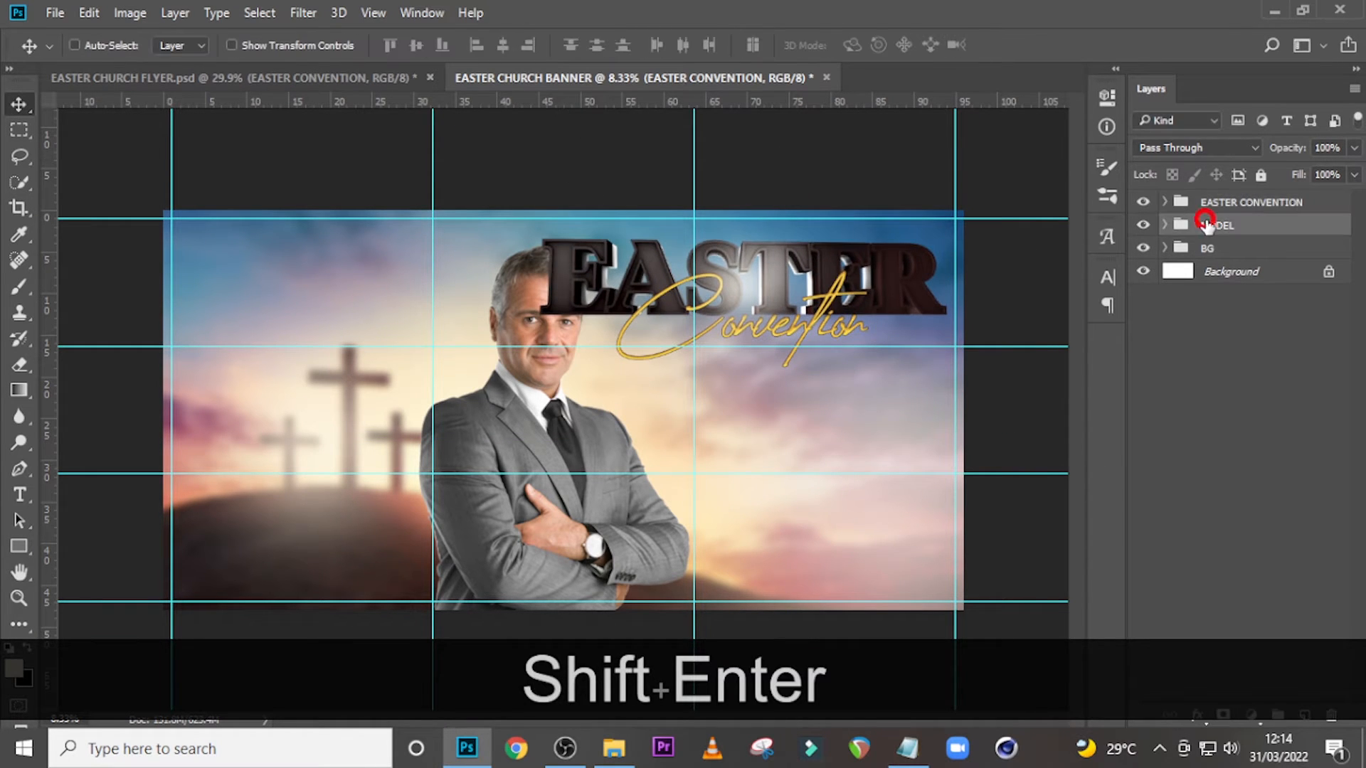
pyautogui.hotkey('ctrl', 't')
pyautogui.keyDown('shift'); pyautogui.moveTo(689, 244); pyautogui.dragTo(642, 308); pyautogui.keyUp('shift')
pyautogui.moveTo(600, 369); pyautogui.dragTo(597, 369)
pyautogui.press('Return')
# Reduce the EASTER CONVENTION title proportionally to about 45 in wide so it clears the man's head.
pyautogui.click(1225, 203)
pyautogui.hotkey('ctrl', 't')
pyautogui.keyDown('shift'); pyautogui.moveTo(539, 159); pyautogui.dragTo(568, 176); pyautogui.keyUp('shift')
pyautogui.press('v')
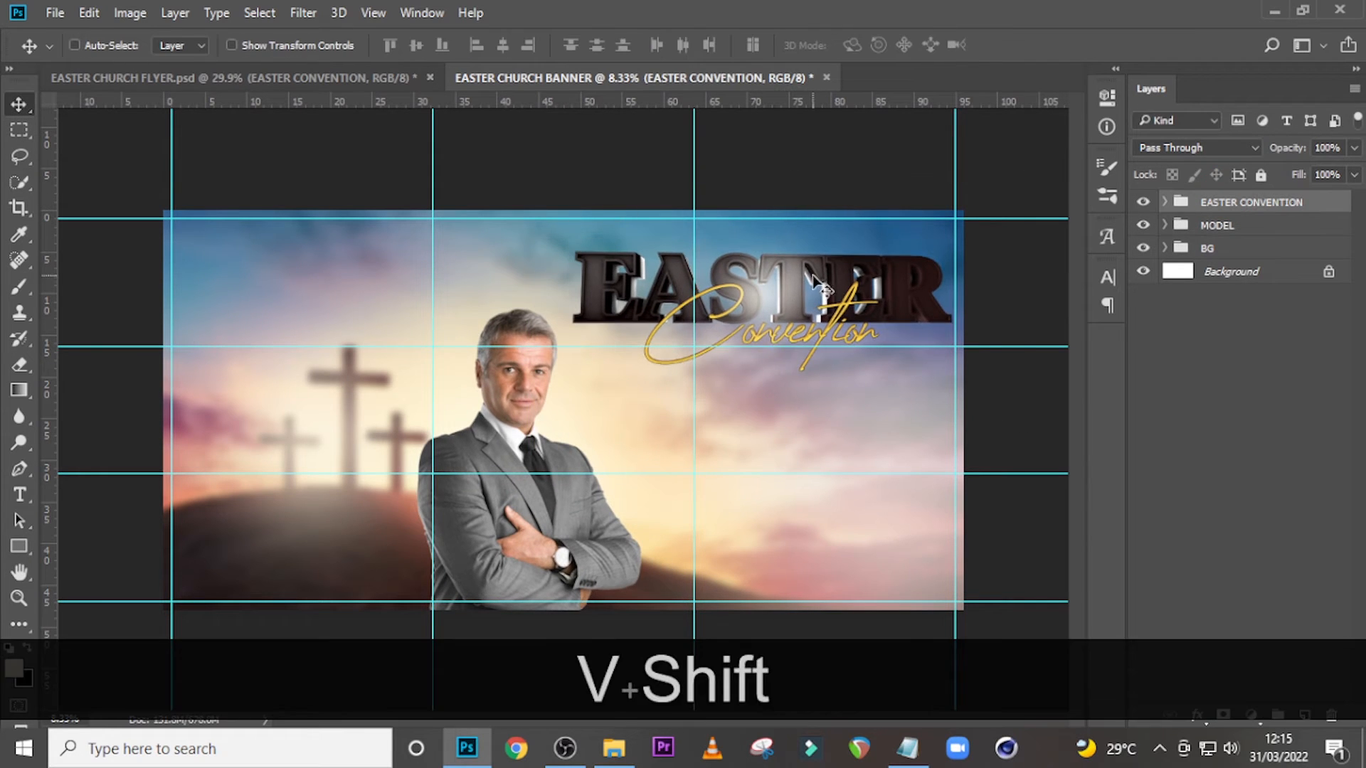
pyautogui.press('Return')
# Copy the flyer's THEME and VENUE groups together into the banner.
pyautogui.click(327, 80)
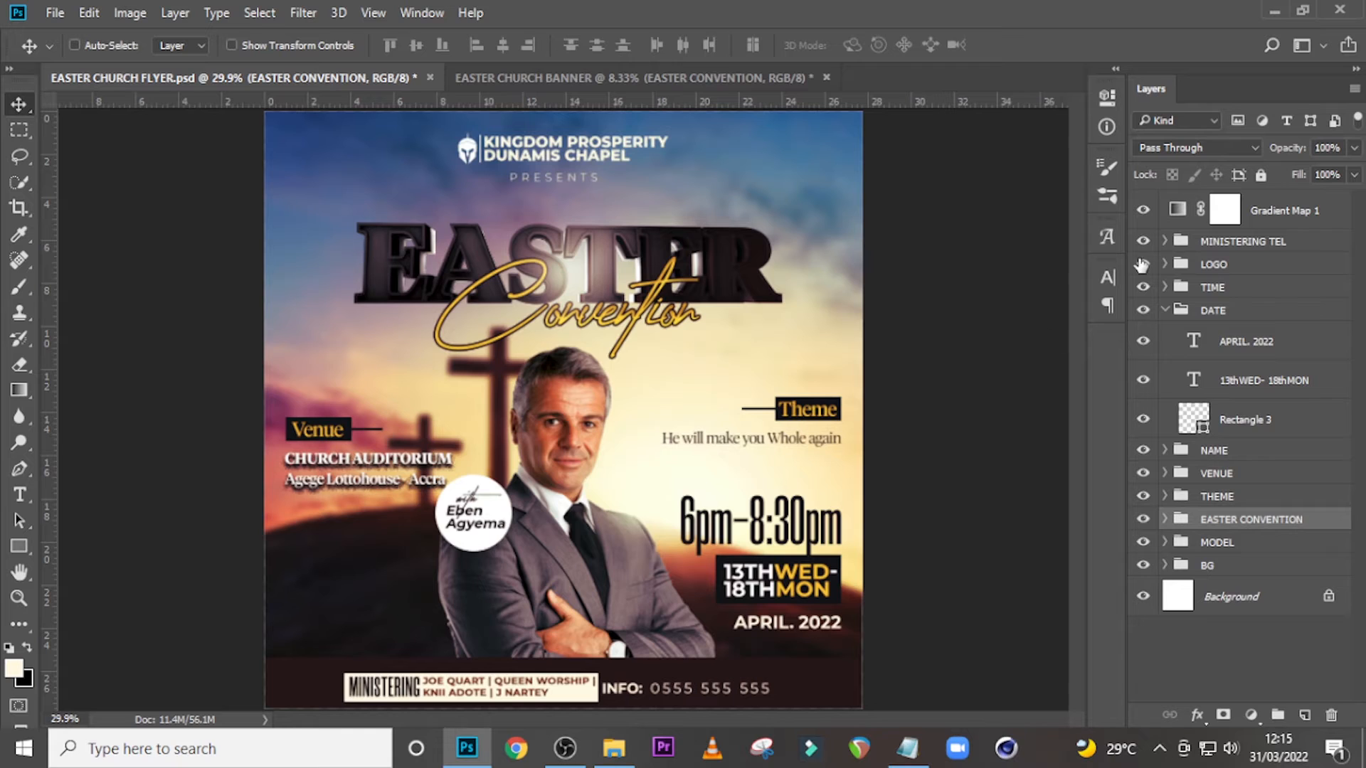
pyautogui.click(1216, 496)
pyautogui.press('v')
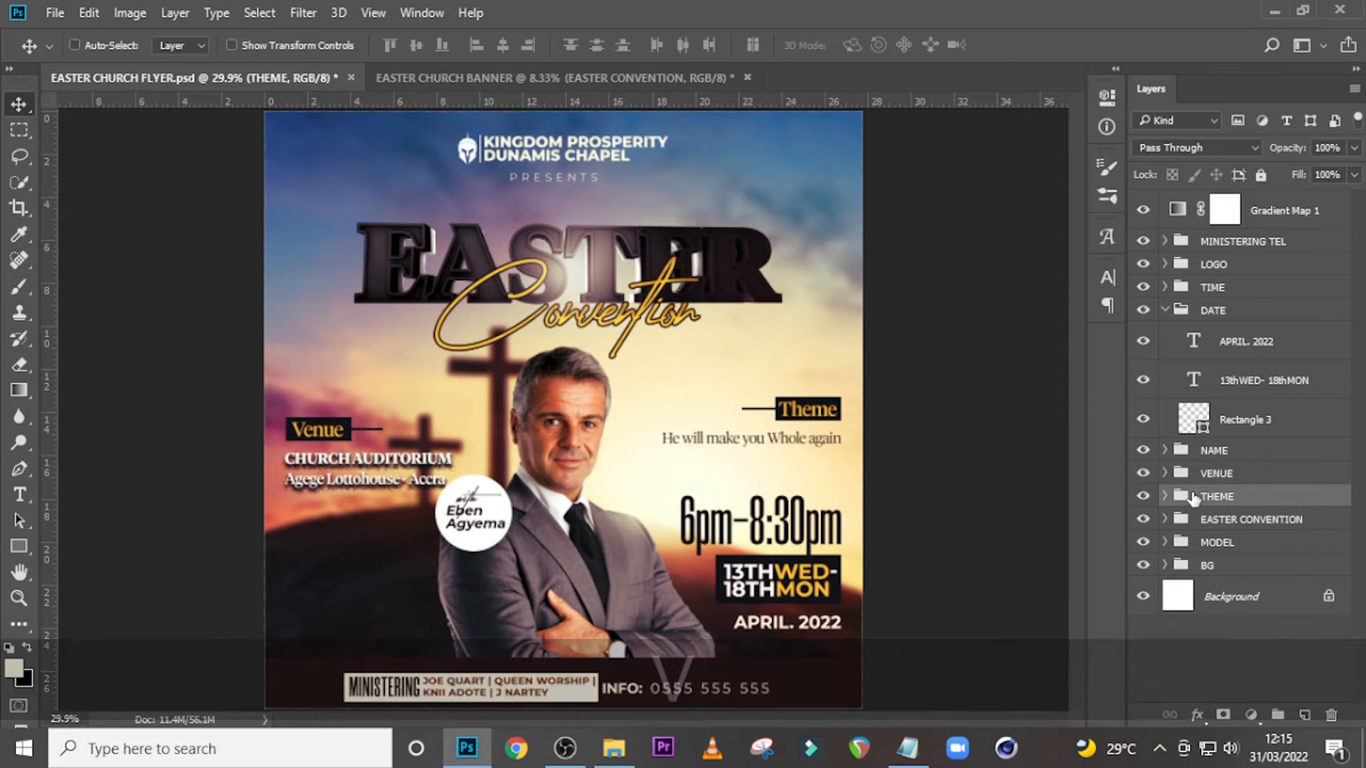
pyautogui.keyDown('ctrl'); pyautogui.click(1215, 472); pyautogui.keyUp('ctrl')
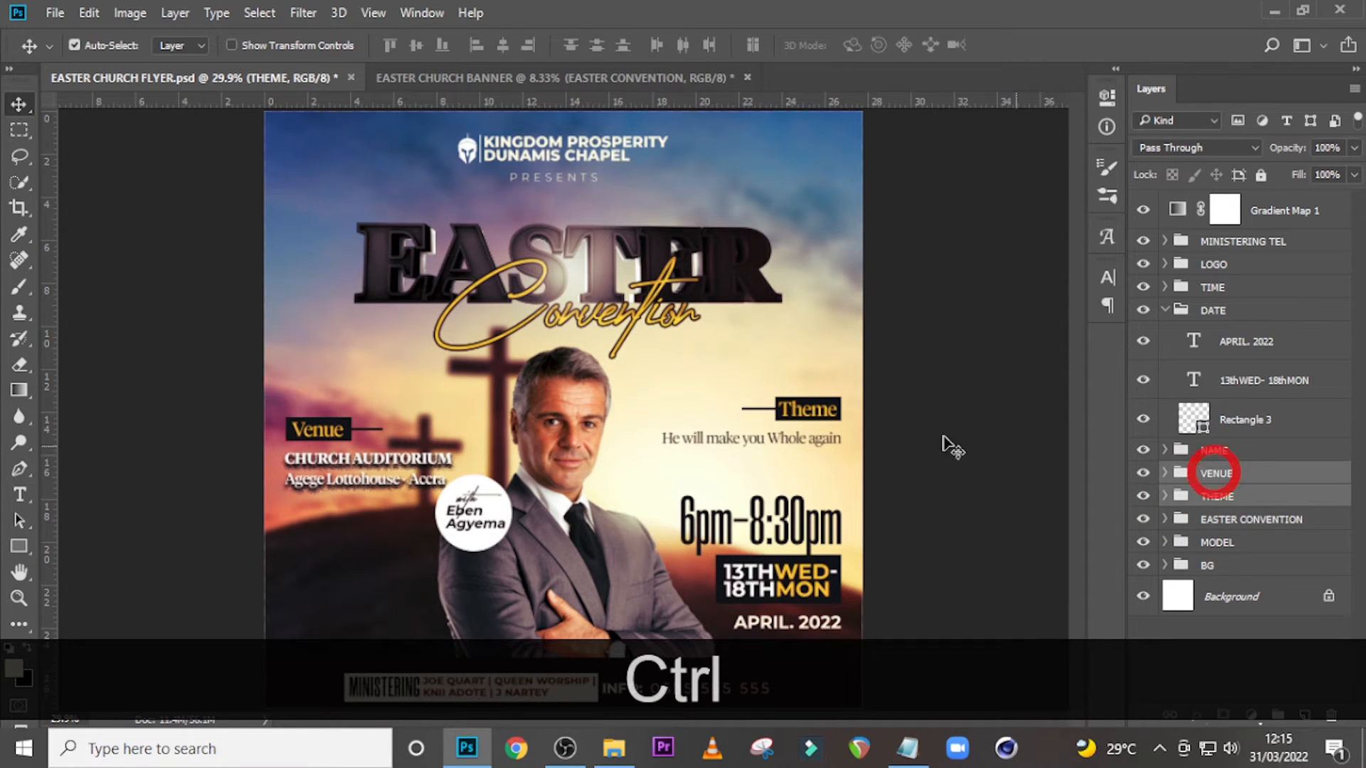
pyautogui.moveTo(772, 402); pyautogui.dragTo(595, 320)
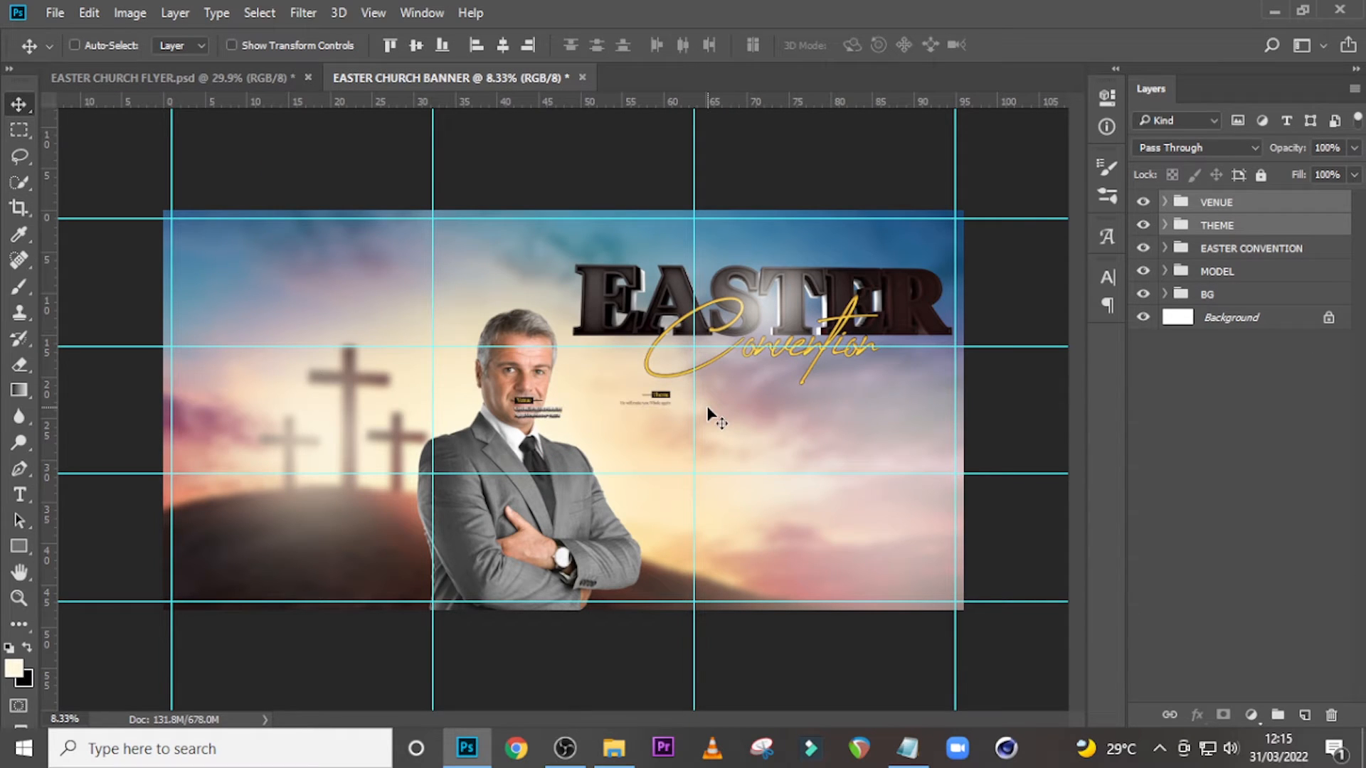
# Enlarge the VENUE and THEME groups together several times over and move them down beneath the title.
pyautogui.hotkey('ctrl', 't')
pyautogui.moveTo(667, 419); pyautogui.dragTo(952, 505)
pyautogui.moveTo(515, 391); pyautogui.dragTo(411, 374)
pyautogui.moveTo(834, 420); pyautogui.dragTo(834, 391)
pyautogui.moveTo(410, 347); pyautogui.dragTo(337, 334)
pyautogui.hotkey('shift', 'Down')
pyautogui.hotkey('shift', 'Down')
pyautogui.hotkey('shift', 'Down')
pyautogui.hotkey('shift', 'Down')
pyautogui.hotkey('shift', 'Down')
pyautogui.hotkey('shift', 'Down')
pyautogui.hotkey('shift', 'Down')
pyautogui.hotkey('shift', 'Down')
pyautogui.hotkey('shift', 'Down')
pyautogui.hotkey('shift', 'Down')
pyautogui.hotkey('shift', 'Down')
pyautogui.hotkey('shift', 'Down')
pyautogui.hotkey('shift', 'Down')
pyautogui.hotkey('shift', 'Down')
pyautogui.hotkey('shift', 'Down')
pyautogui.hotkey('shift', 'Down')
pyautogui.press('Return')
# Shift the VENUE and THEME groups further down and shrink them to span about 69 in, with the theme text ending at the right margin guide.
pyautogui.hotkey('shift', 'Down')
pyautogui.hotkey('shift', 'Down')
pyautogui.hotkey('shift', 'Down')
pyautogui.hotkey('shift', 'Down')
pyautogui.hotkey('shift', 'Down')
pyautogui.hotkey('shift', 'Down')
pyautogui.hotkey('shift', 'Down')
pyautogui.hotkey('shift', 'Down')
pyautogui.hotkey('ctrl', 't')
pyautogui.moveTo(338, 459); pyautogui.dragTo(387, 429)
pyautogui.press('Return')
pyautogui.hotkey('shift', 'Down')
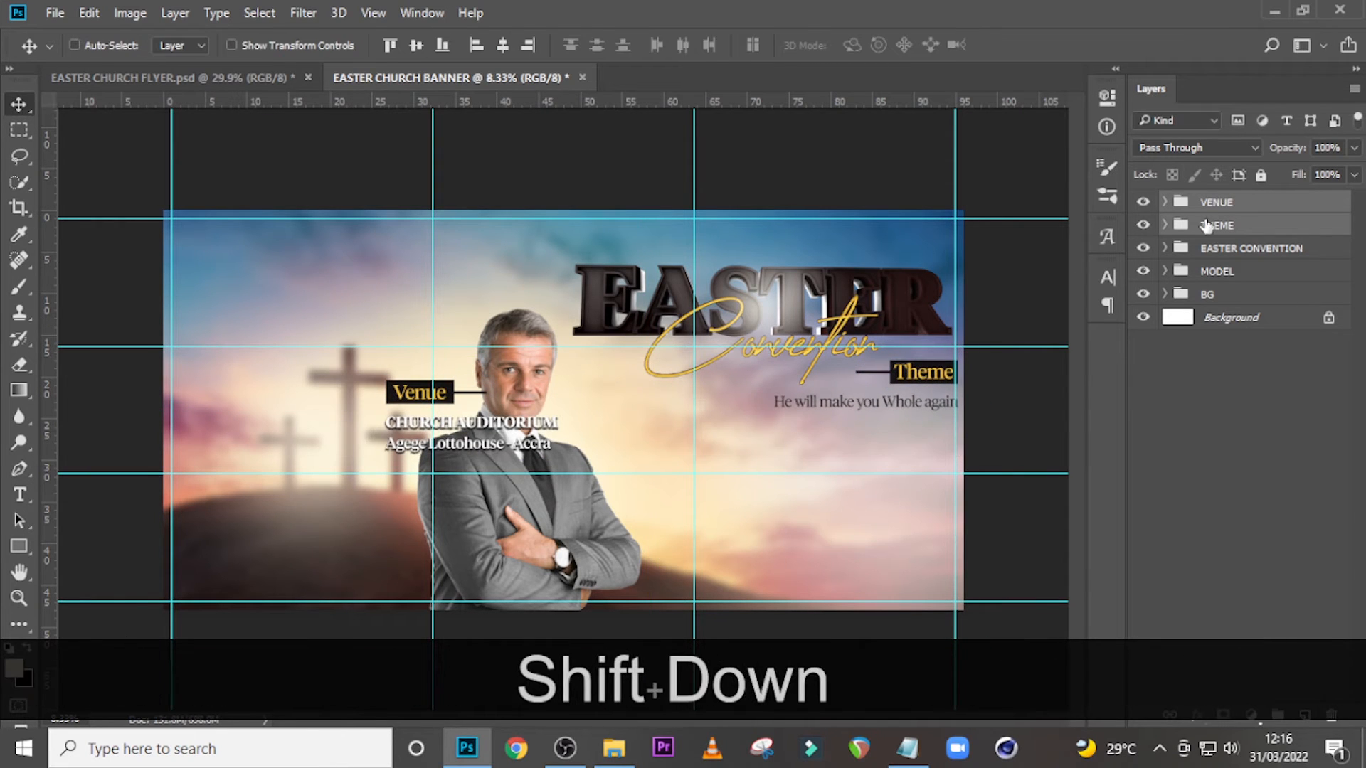
# Move the VENUE group alone onto the dark hill at the banner's lower left, aligned with the left margin guide.
pyautogui.click(1214, 232)
pyautogui.click(1214, 202)
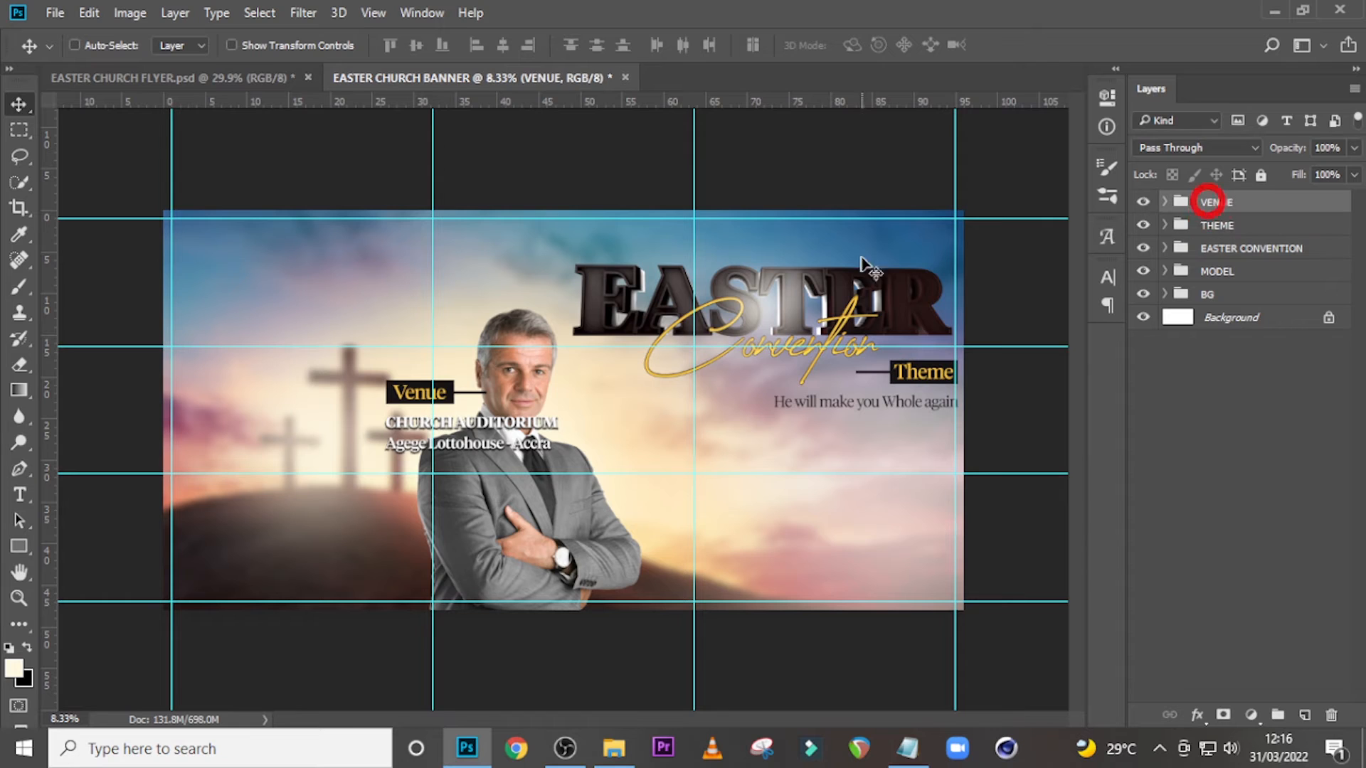
pyautogui.moveTo(420, 471); pyautogui.dragTo(224, 467)
pyautogui.moveTo(227, 419); pyautogui.dragTo(227, 524)
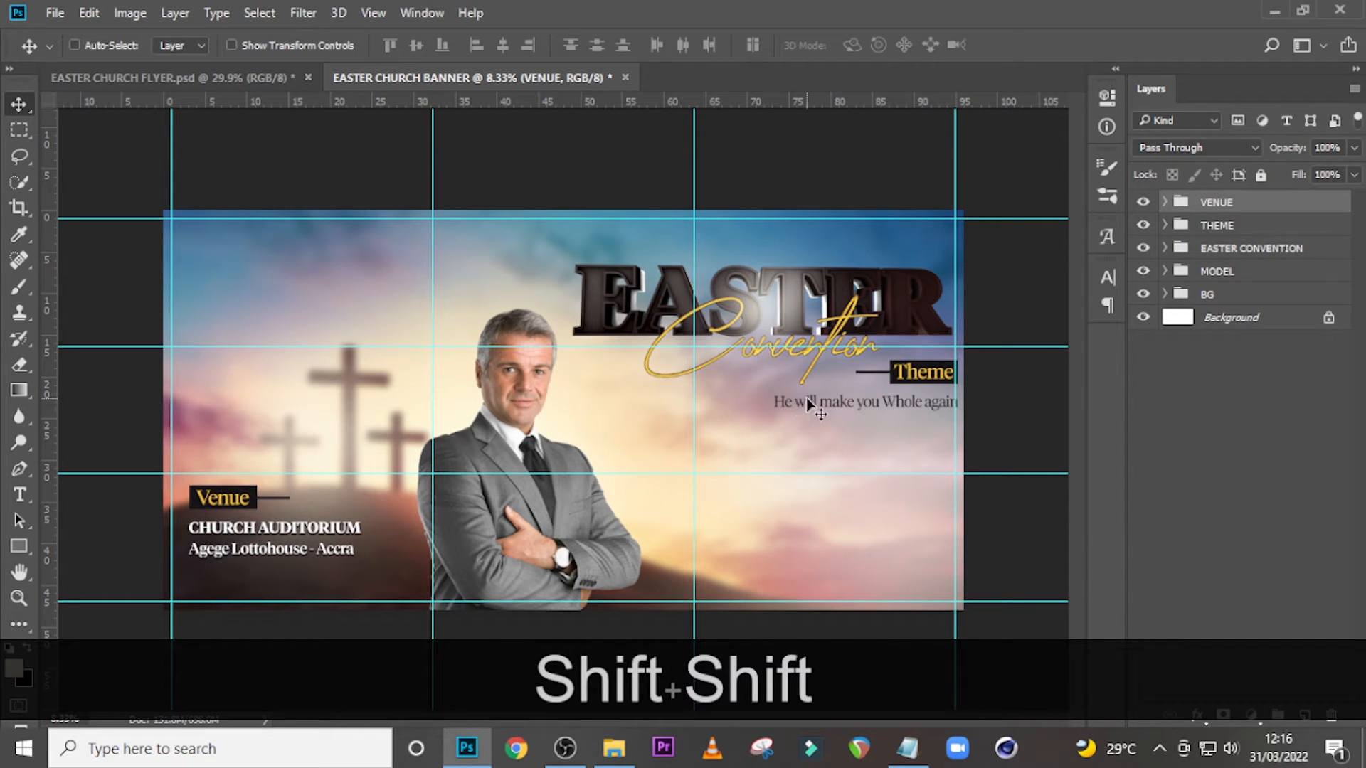
pyautogui.moveTo(204, 528)
pyautogui.mouseDown()
pyautogui.moveTo(193, 525)
pyautogui.moveTo(224, 539)
pyautogui.mouseUp()
# Nudge the VENUE group down until its last line sits about 3 in above the bottom margin guide.
pyautogui.hotkey('shift', 'Down')
pyautogui.hotkey('shift', 'Down')
pyautogui.hotkey('shift', 'Down')
pyautogui.hotkey('shift', 'Down')
pyautogui.hotkey('shift', 'Down')
pyautogui.hotkey('shift', 'Down')
pyautogui.hotkey('shift', 'Down')
pyautogui.hotkey('shift', 'Down')
pyautogui.hotkey('shift', 'Down')
pyautogui.hotkey('shift', 'Down')
pyautogui.hotkey('shift', 'Down')
pyautogui.hotkey('shift', 'Down')
pyautogui.hotkey('shift', 'Down')
pyautogui.hotkey('shift', 'Down')
pyautogui.hotkey('shift', 'Down')
pyautogui.hotkey('shift', 'Down')
pyautogui.hotkey('shift', 'Down')
pyautogui.hotkey('shift', 'Down')
pyautogui.hotkey('shift', 'Down')
pyautogui.hotkey('shift', 'Down')
pyautogui.hotkey('shift', 'Down')
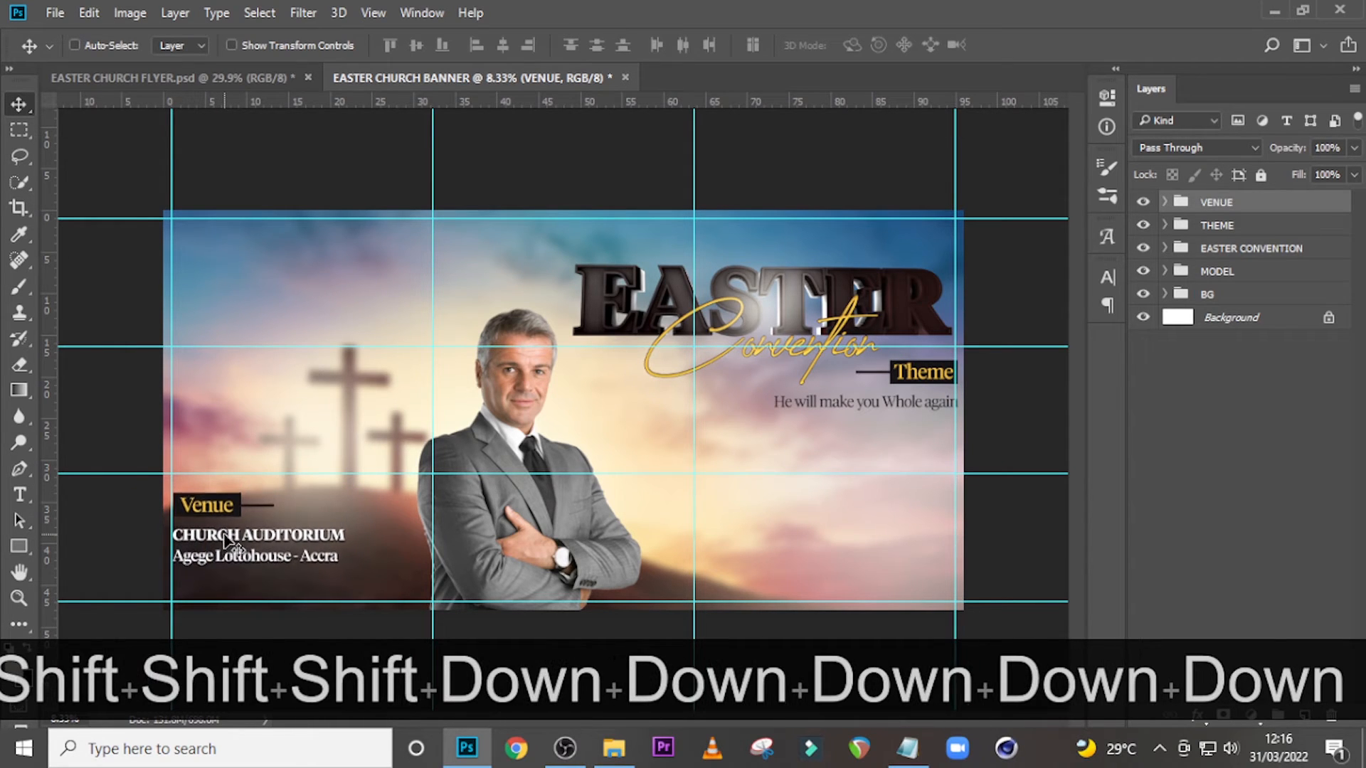
pyautogui.hotkey('shift', 'Down')
pyautogui.hotkey('shift', 'Down')
pyautogui.hotkey('shift', 'Down')
pyautogui.hotkey('shift', 'Down')
pyautogui.hotkey('shift', 'Down')
pyautogui.hotkey('shift', 'Down')
pyautogui.hotkey('shift', 'Down')
pyautogui.hotkey('shift', 'Down')
pyautogui.hotkey('shift', 'Down')
pyautogui.hotkey('shift', 'Down')
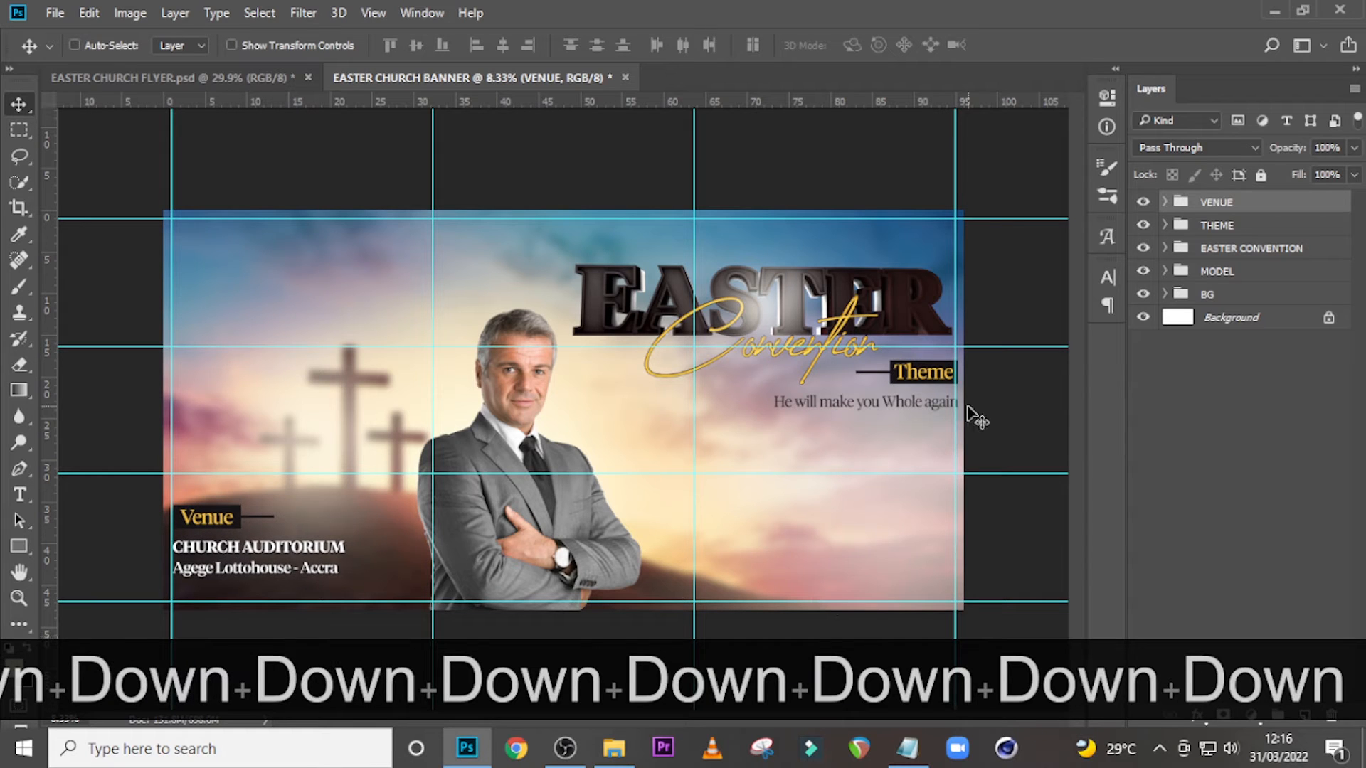
# Copy the flyer's NAME group into the banner and scale it to 381.10% beside the man's shoulder.
pyautogui.click(266, 74)
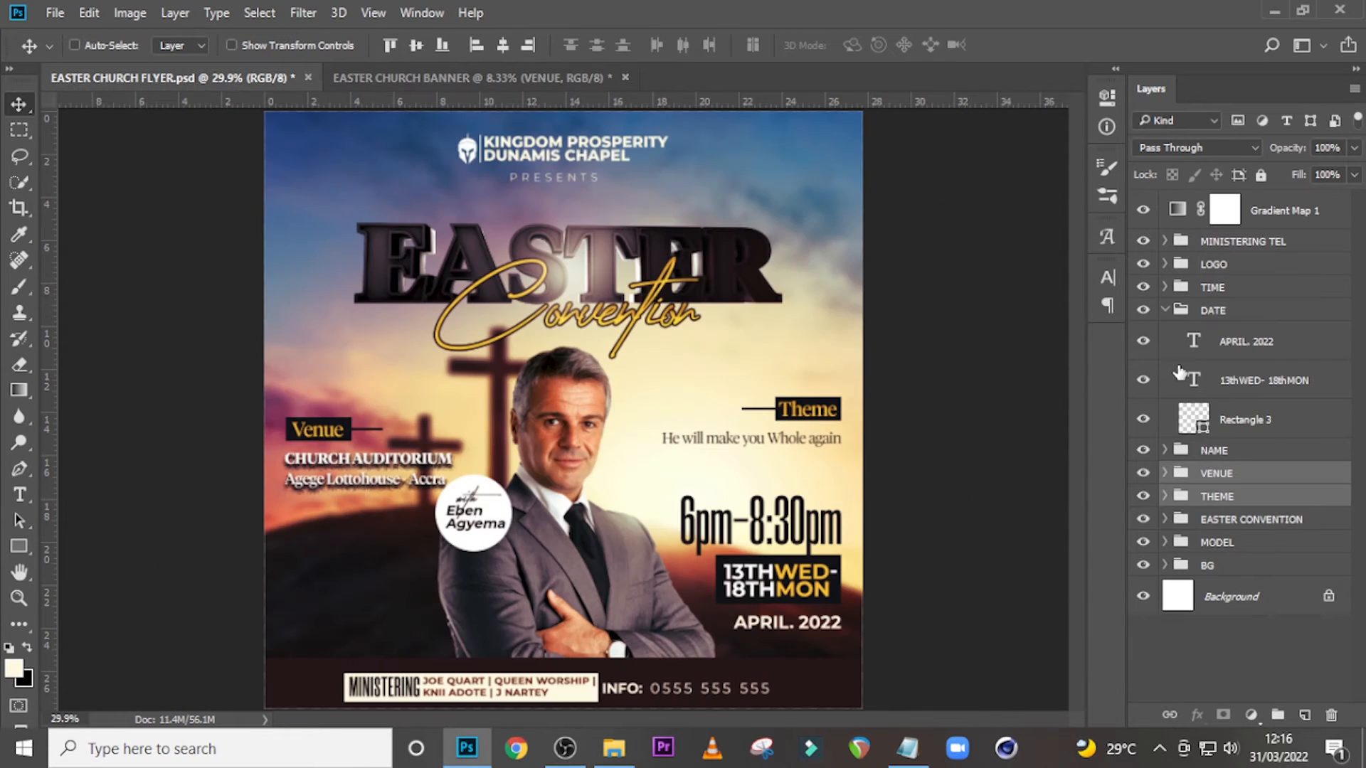
pyautogui.click(1165, 311)
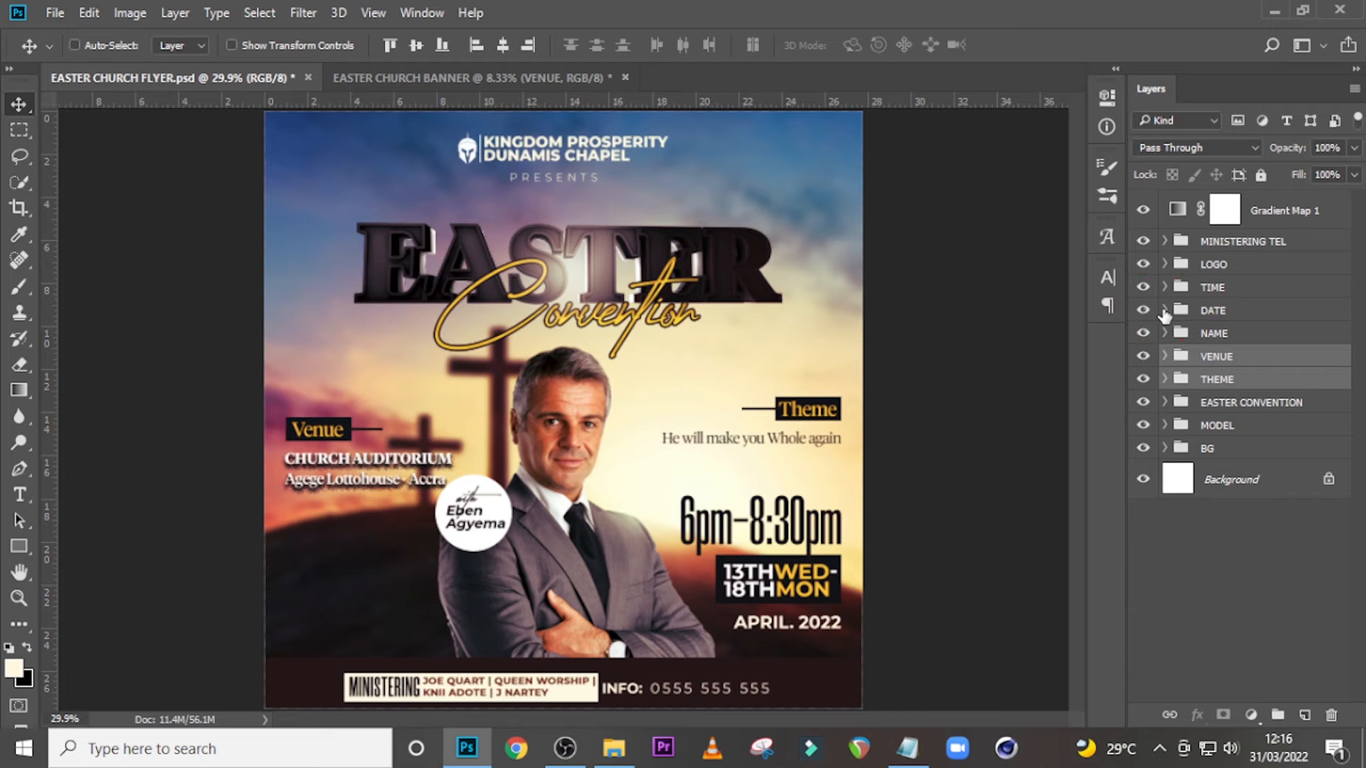
pyautogui.click(1221, 334)
pyautogui.moveTo(651, 466); pyautogui.dragTo(513, 512)
pyautogui.hotkey('ctrl', 't')
pyautogui.moveTo(475, 472); pyautogui.dragTo(438, 444)
pyautogui.press('Return')
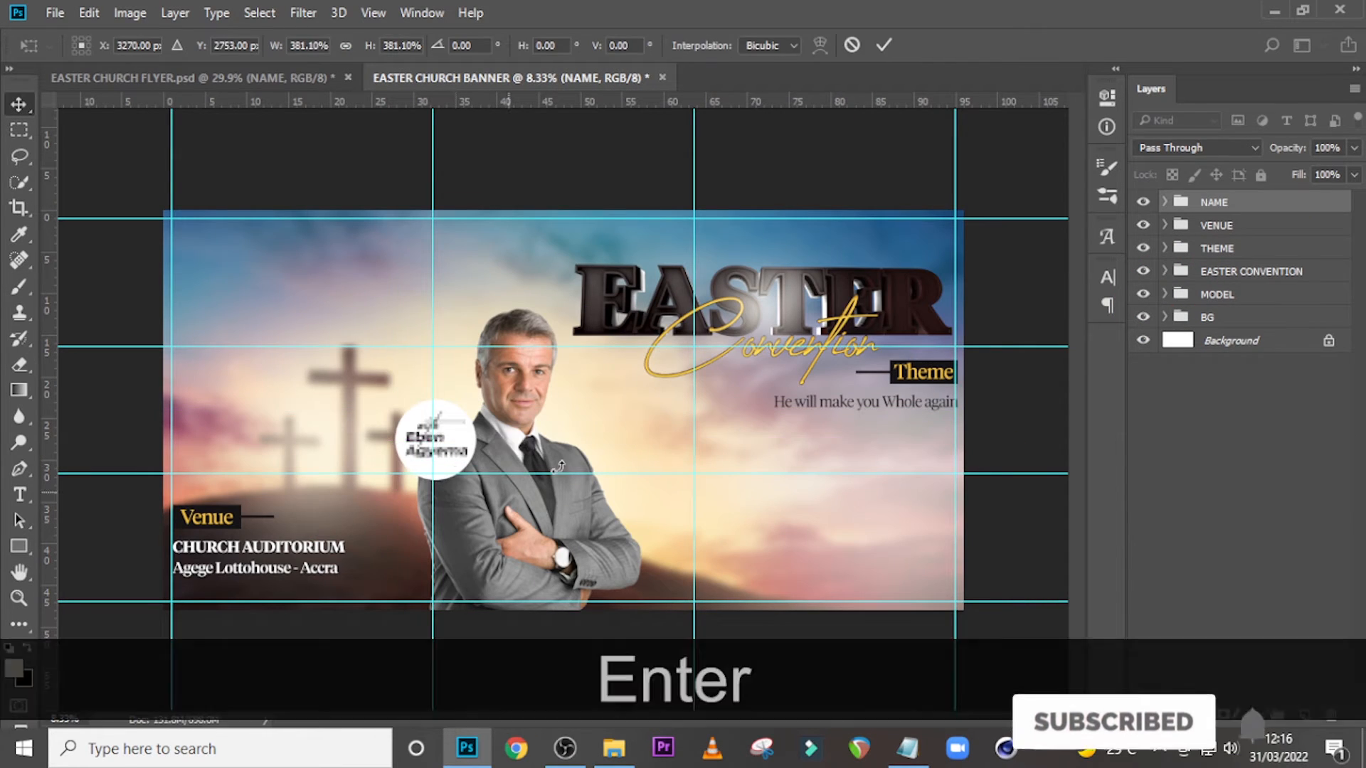
# Nudge the NAME badge slightly left and down so it overlaps the edge of the man's shoulder.
pyautogui.hotkey('shift', 'Left')
pyautogui.hotkey('shift', 'Left')
pyautogui.hotkey('shift', 'Left')
pyautogui.hotkey('shift', 'Left')
pyautogui.hotkey('shift', 'Left')
pyautogui.hotkey('shift', 'Left')
pyautogui.hotkey('shift', 'Down')
pyautogui.hotkey('shift', 'Down')
pyautogui.hotkey('shift', 'Down')
pyautogui.hotkey('shift', 'Down')
# Duplicate the NAME group's Ellipse 1 layer and recolor the lower ellipse grey #898888, sampled from the man's suit.
pyautogui.click(1165, 203)
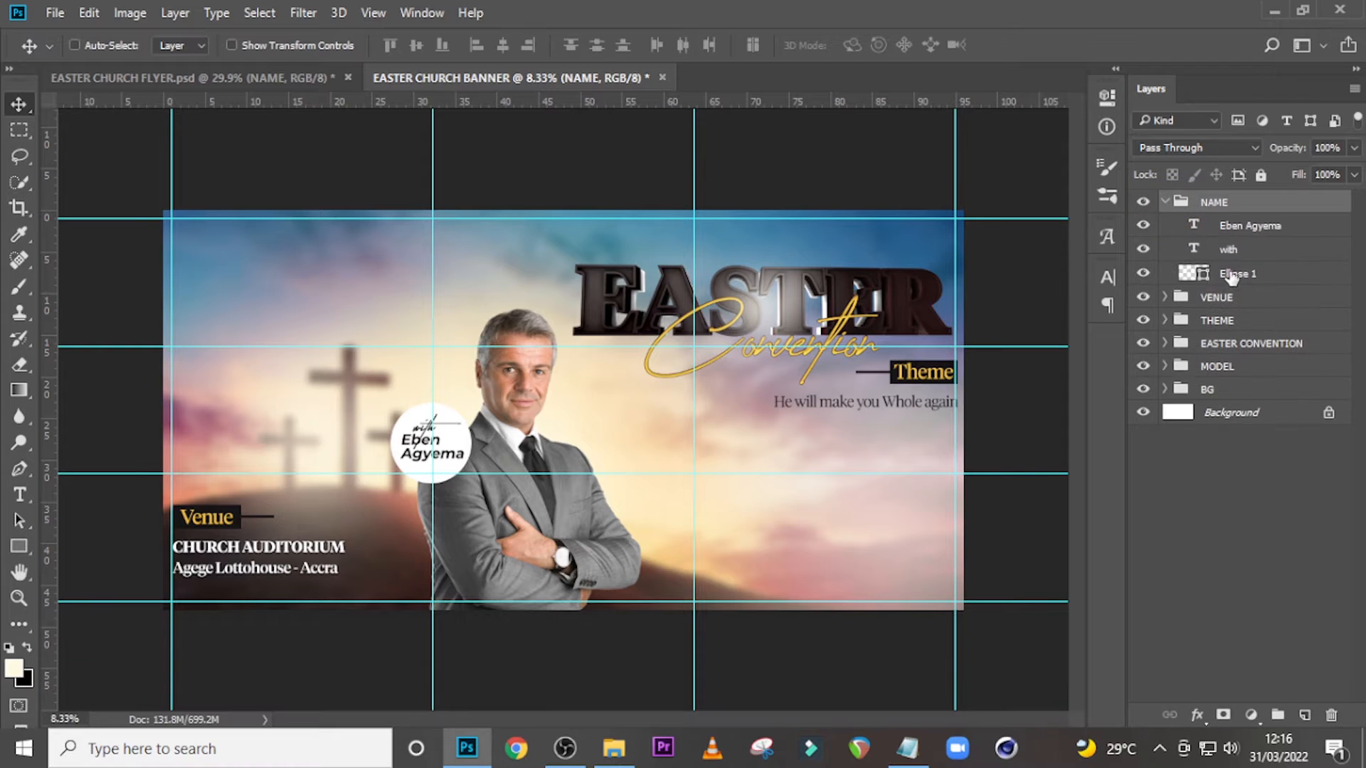
pyautogui.click(1237, 275)
pyautogui.hotkey('ctrl', 'j')
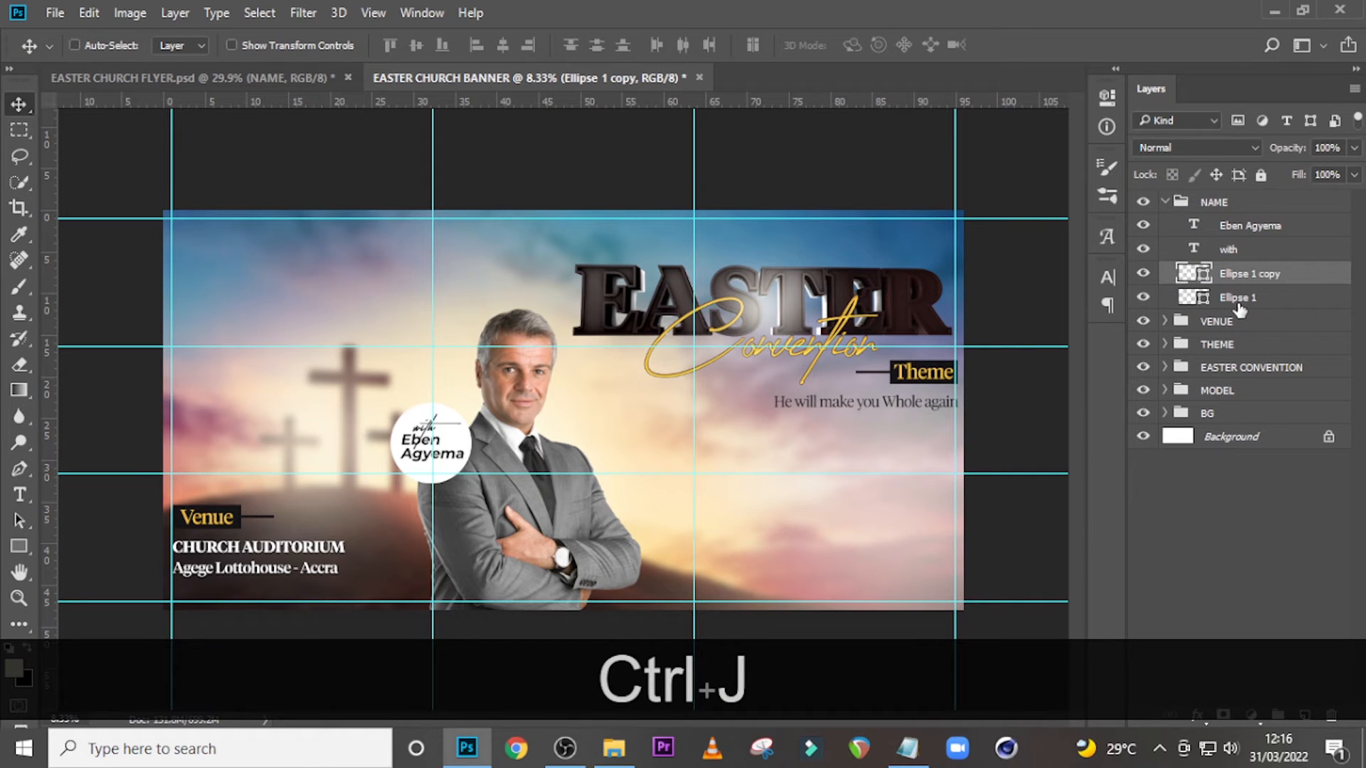
pyautogui.click(1195, 297)
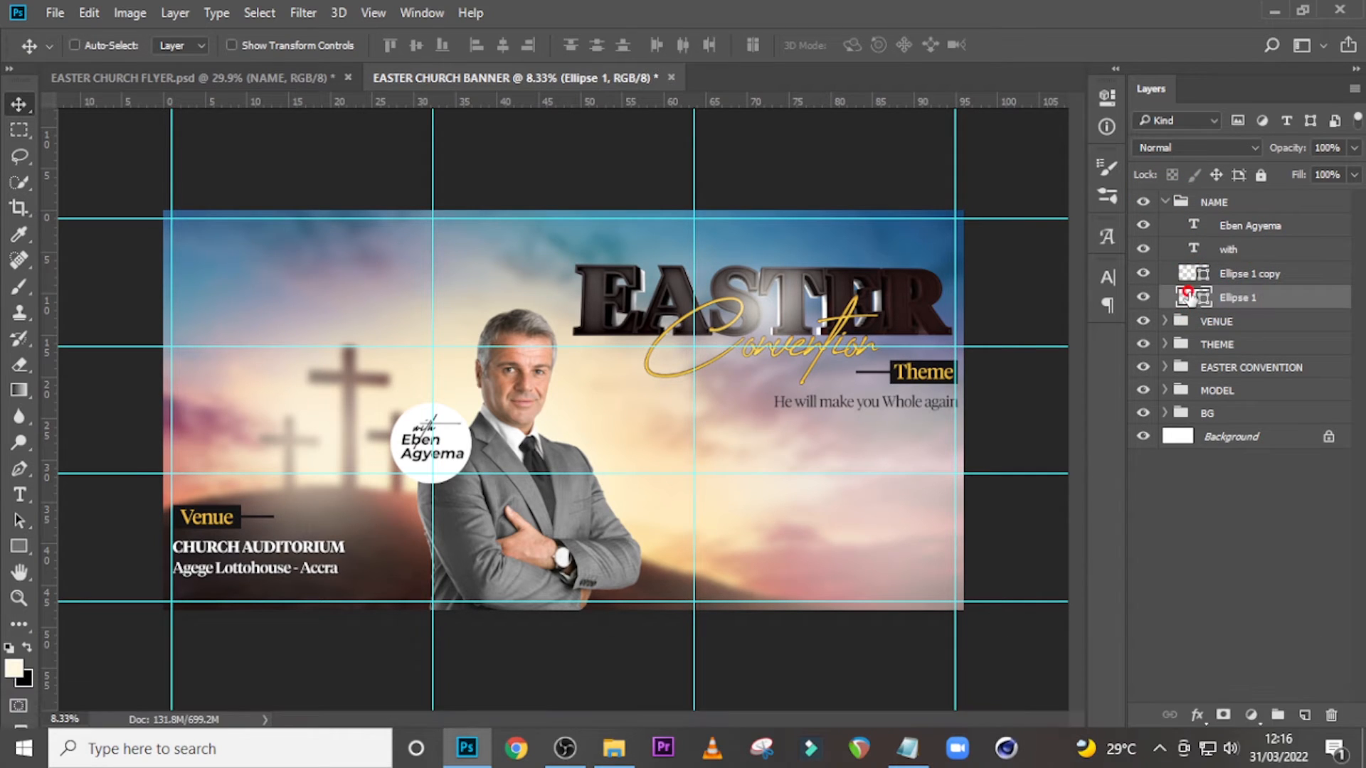
pyautogui.doubleClick(1192, 297)
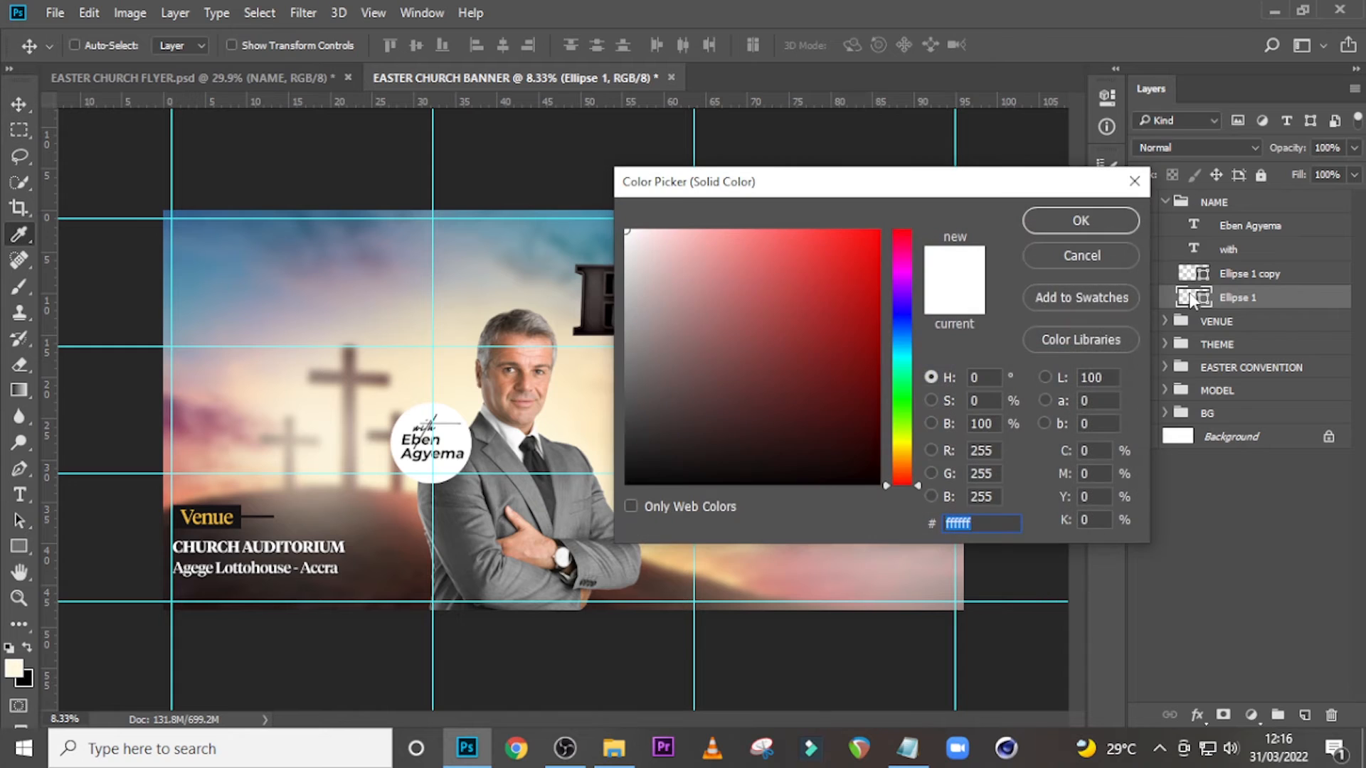
pyautogui.click(507, 461)
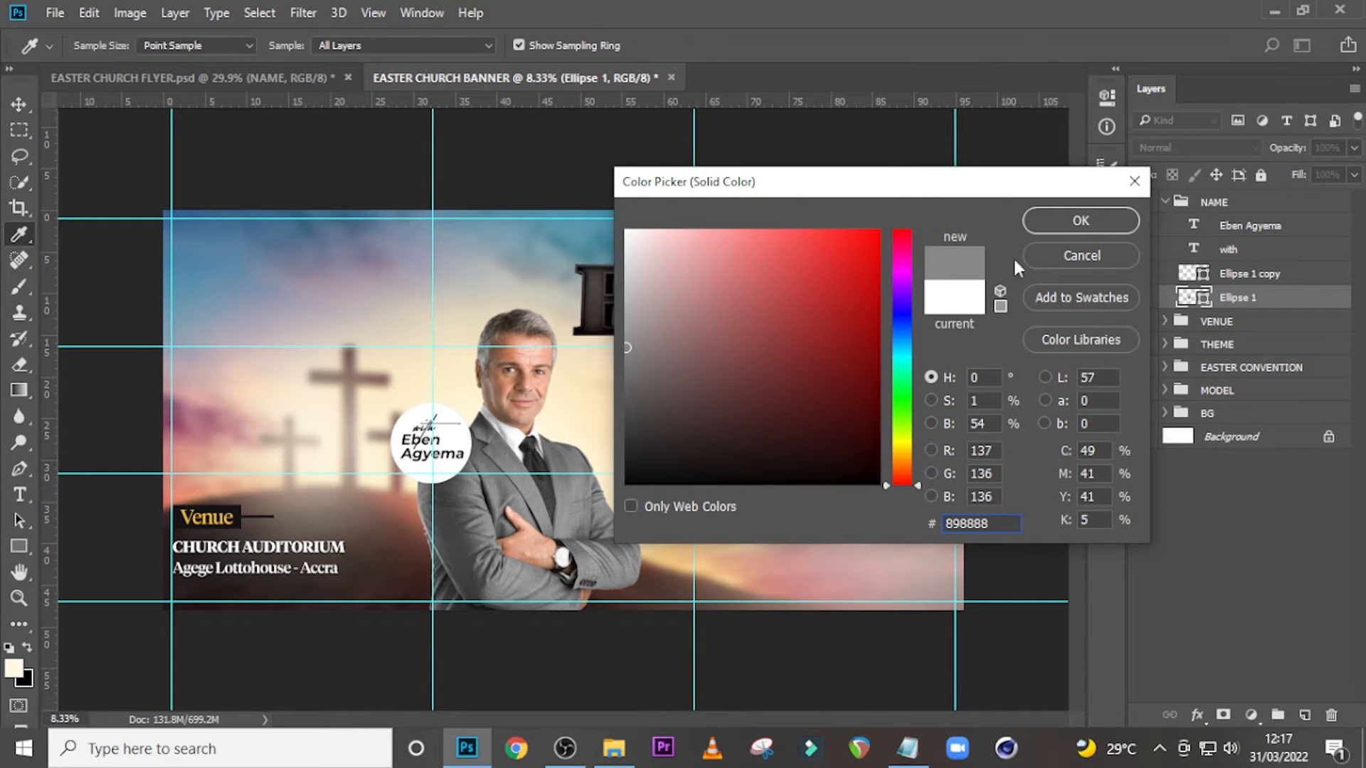
pyautogui.click(1053, 221)
# Offset the grey ellipse slightly up and left behind the white circle so only a thin rim shows.
pyautogui.press('Up')
pyautogui.press('Up')
pyautogui.press('Up')
pyautogui.press('Left')
pyautogui.press('Left')
pyautogui.press('Left')
pyautogui.press('Left')
pyautogui.press('Left')
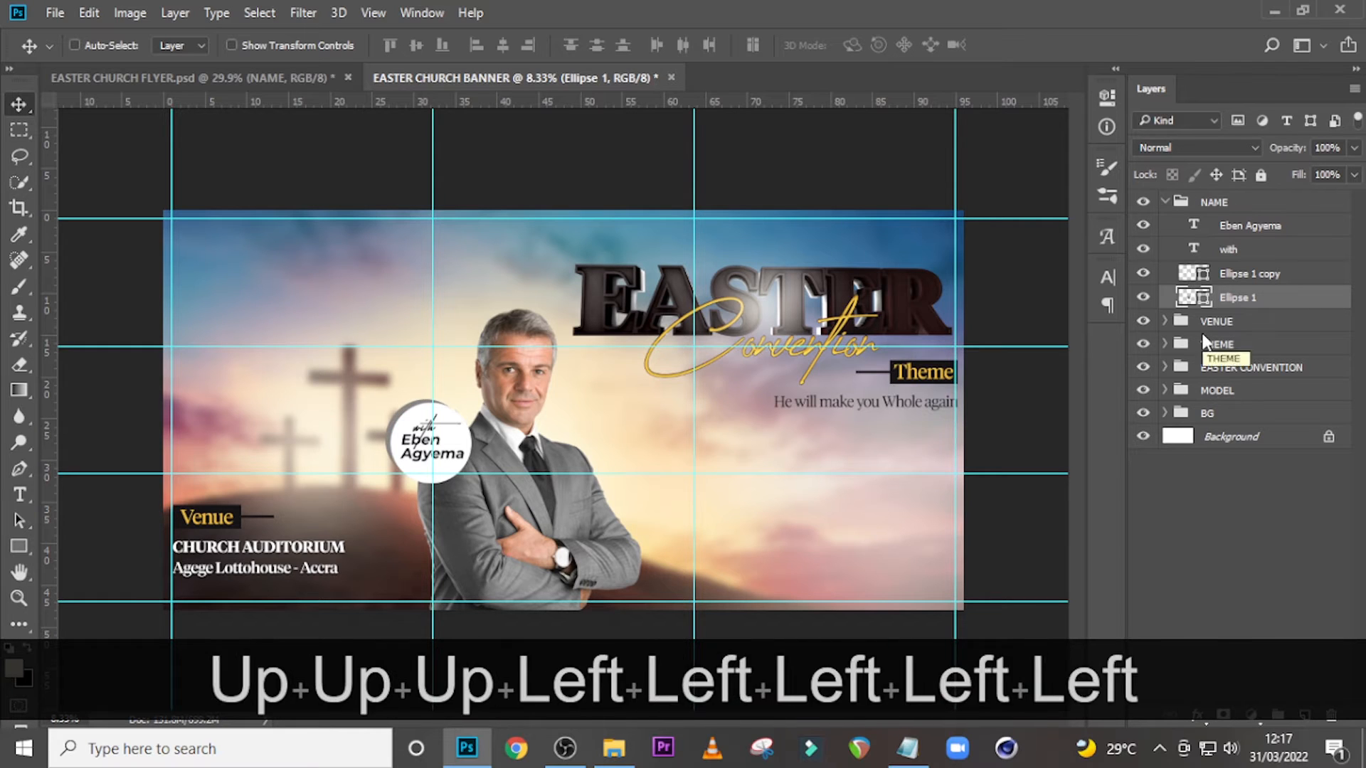
pyautogui.press('Down')
pyautogui.press('Down')
pyautogui.press('Right')
pyautogui.press('Right')
pyautogui.press('Right')
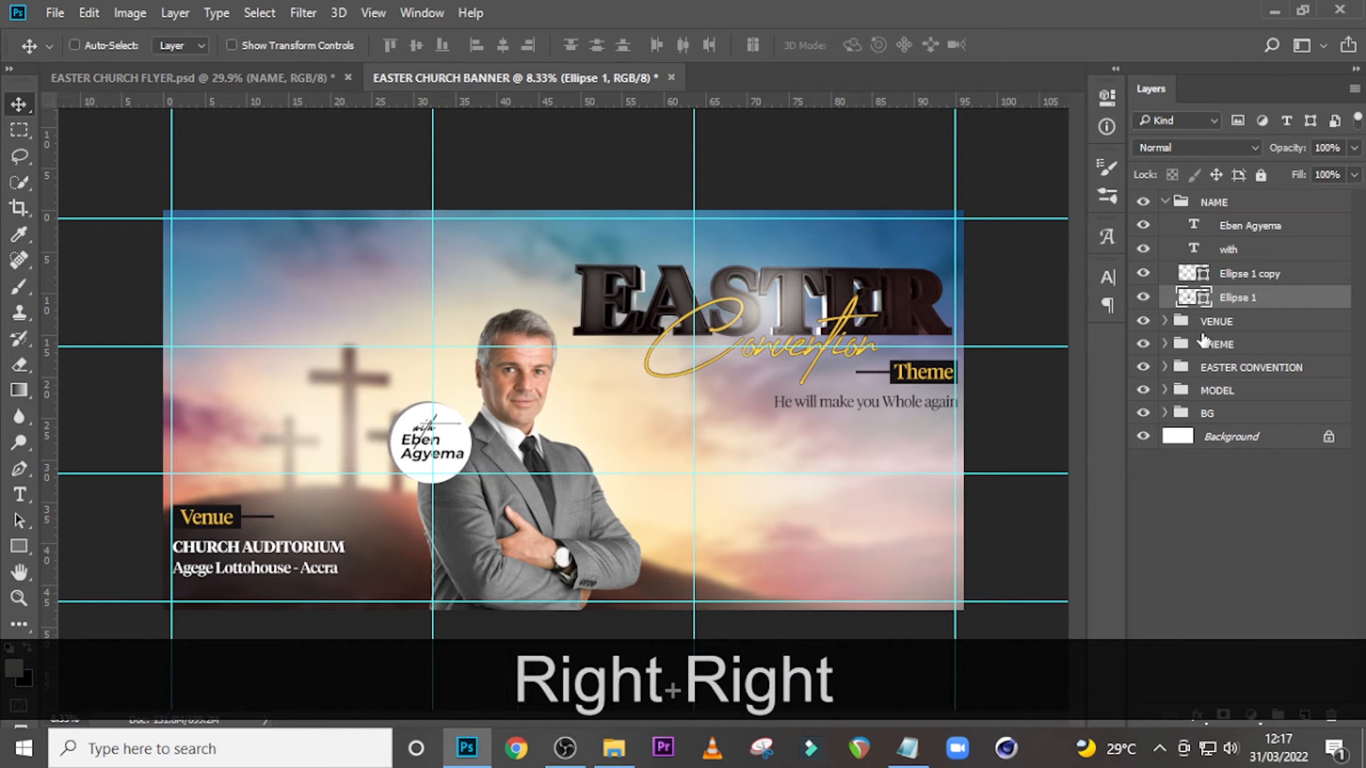
pyautogui.press('Left')
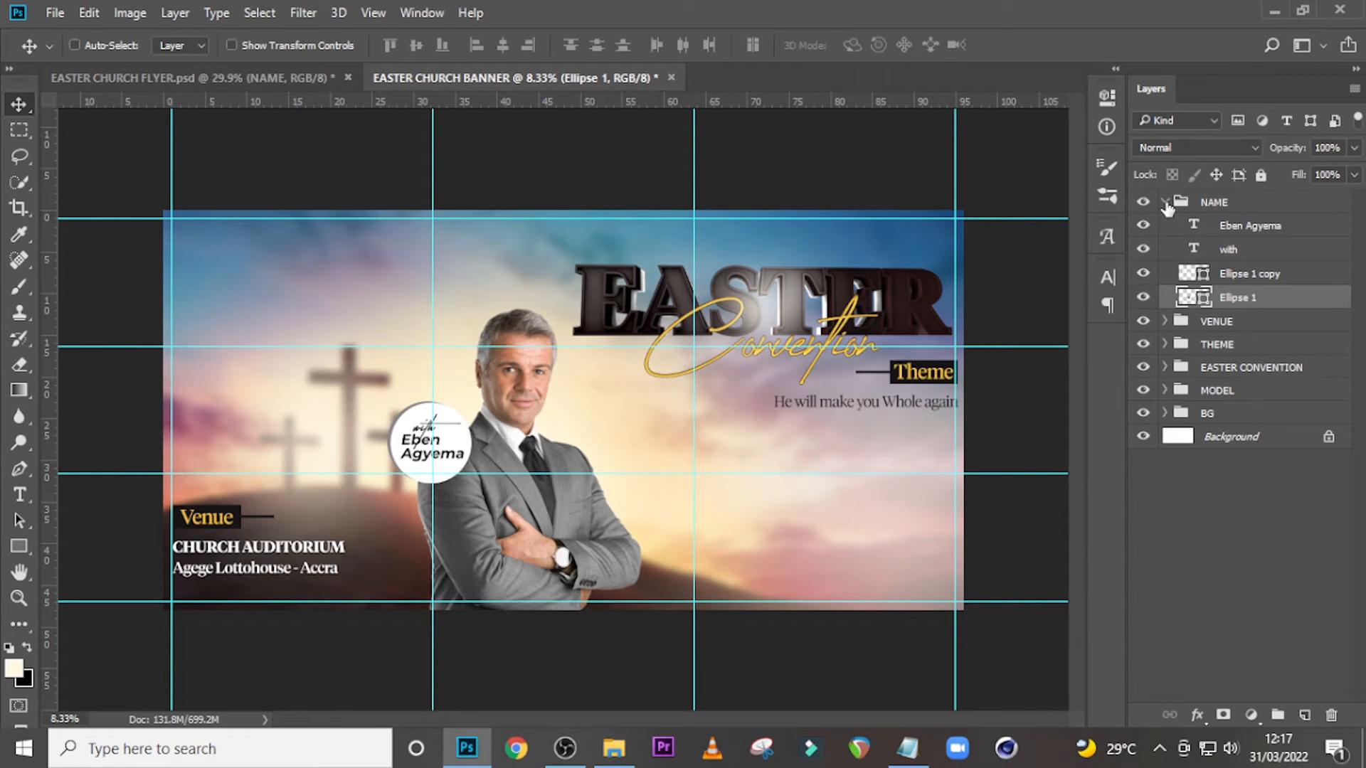
# Copy the flyer's DATE and TIME groups into the banner and undo the accidental shift of a vertical guide.
pyautogui.click(1165, 203)
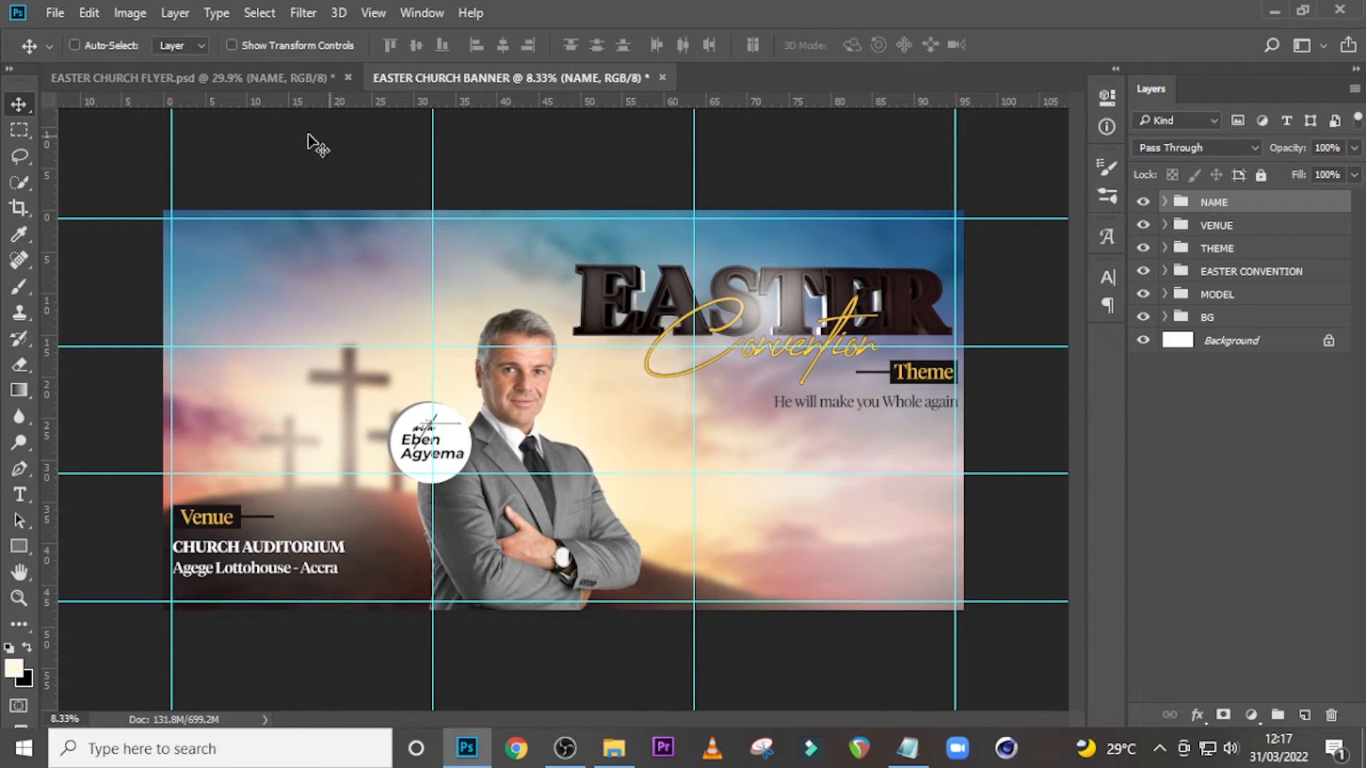
pyautogui.click(288, 78)
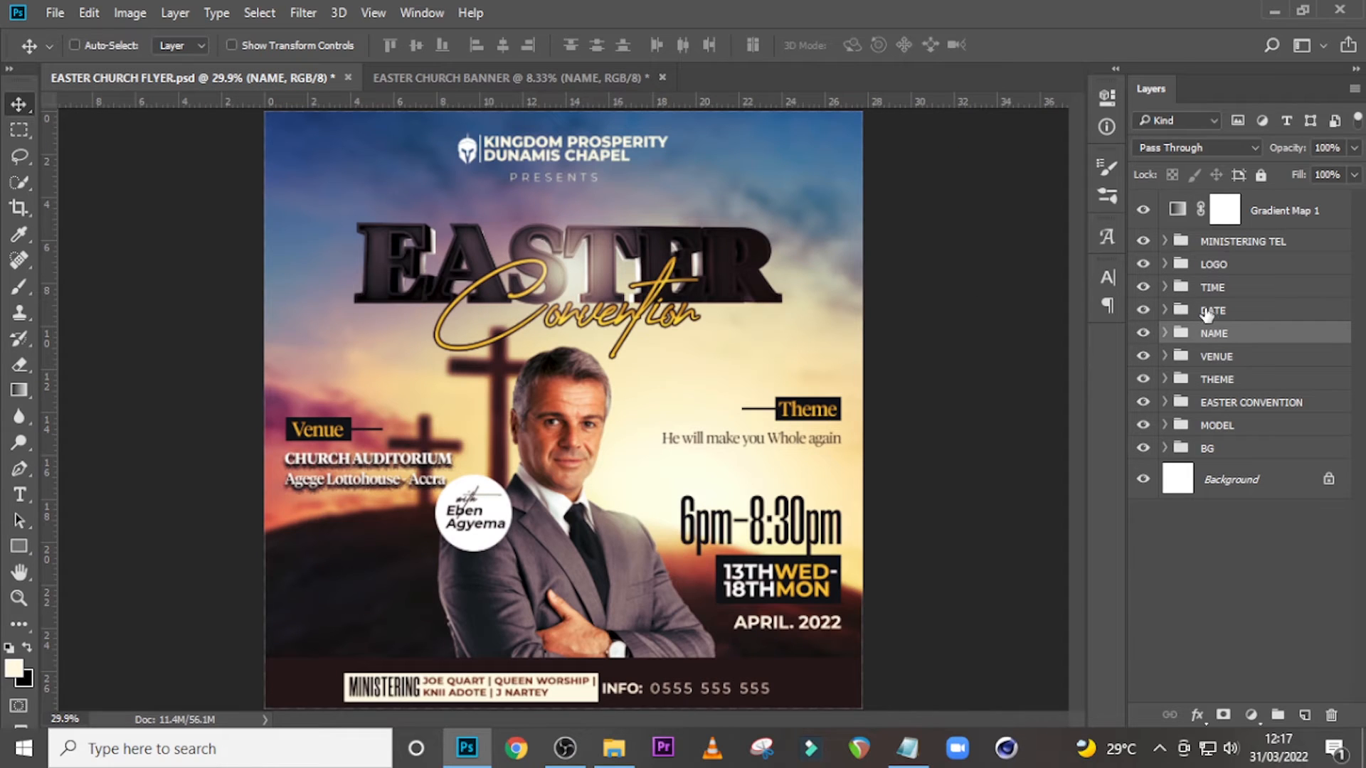
pyautogui.click(1209, 312)
pyautogui.press('ctrl')
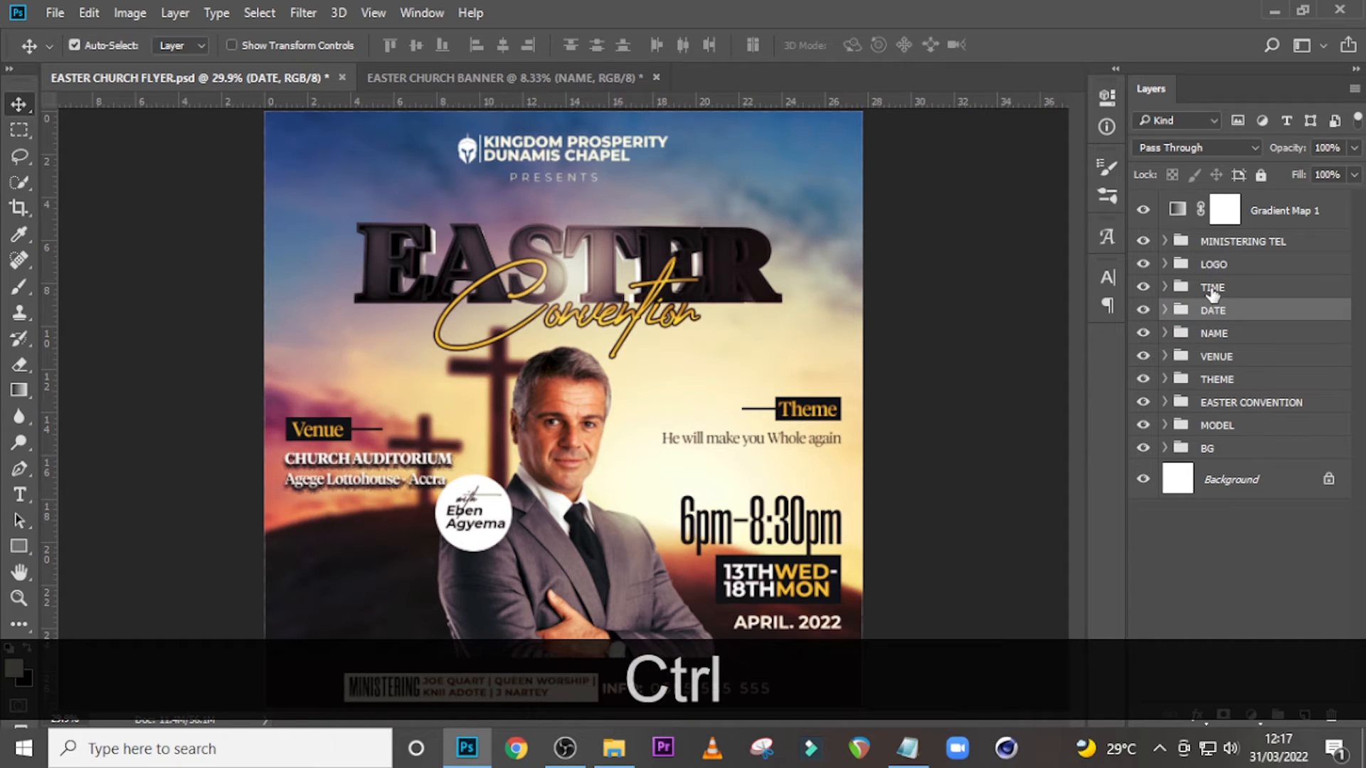
pyautogui.keyDown('ctrl'); pyautogui.click(1211, 288); pyautogui.keyUp('ctrl')
pyautogui.moveTo(603, 301); pyautogui.dragTo(579, 375)
pyautogui.moveTo(694, 440); pyautogui.dragTo(777, 469)
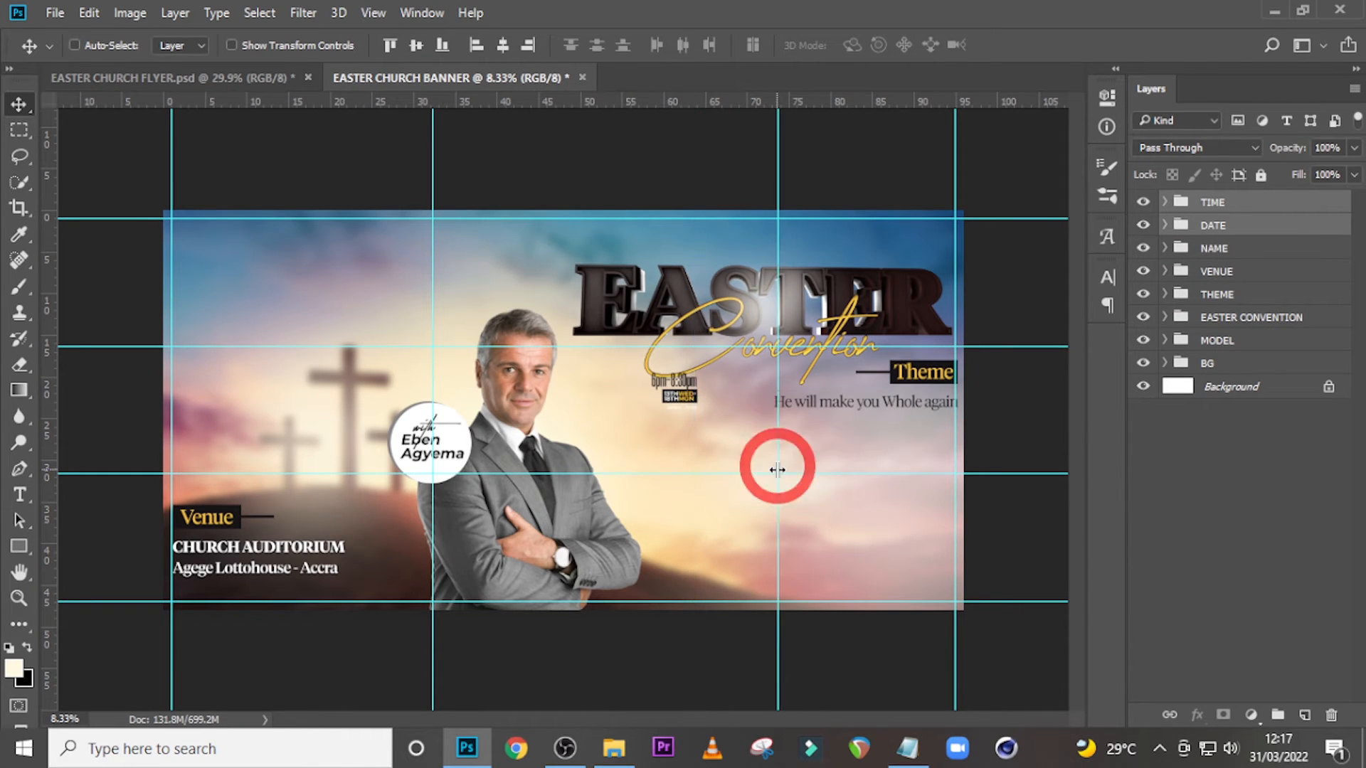
pyautogui.hotkey('ctrl', 'z')
# Enlarge the TIME and DATE groups and place them under the theme text, nudged slightly down from it.
pyautogui.moveTo(661, 409); pyautogui.dragTo(739, 367)
pyautogui.hotkey('ctrl', 't')
pyautogui.moveTo(897, 437); pyautogui.dragTo(894, 518)
pyautogui.press('Return')
pyautogui.press('v')
pyautogui.press('Down')
pyautogui.press('Down')
pyautogui.press('Down')
pyautogui.press('Down')
pyautogui.press('Down')
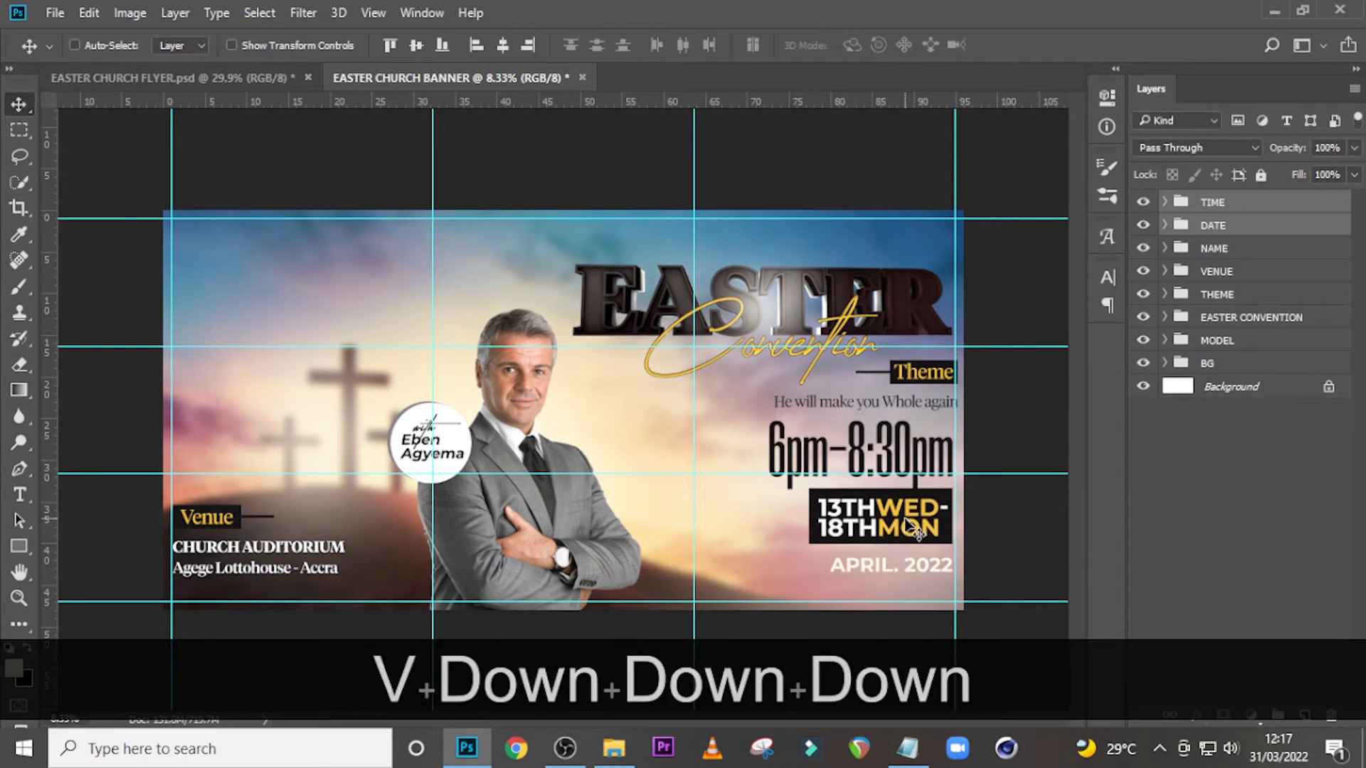
# Hide the guides and draw a near-black rectangle about 10032 by 624 px across the banner's bottom edge.
pyautogui.hotkey('ctrl', ';')
pyautogui.click(18, 546)
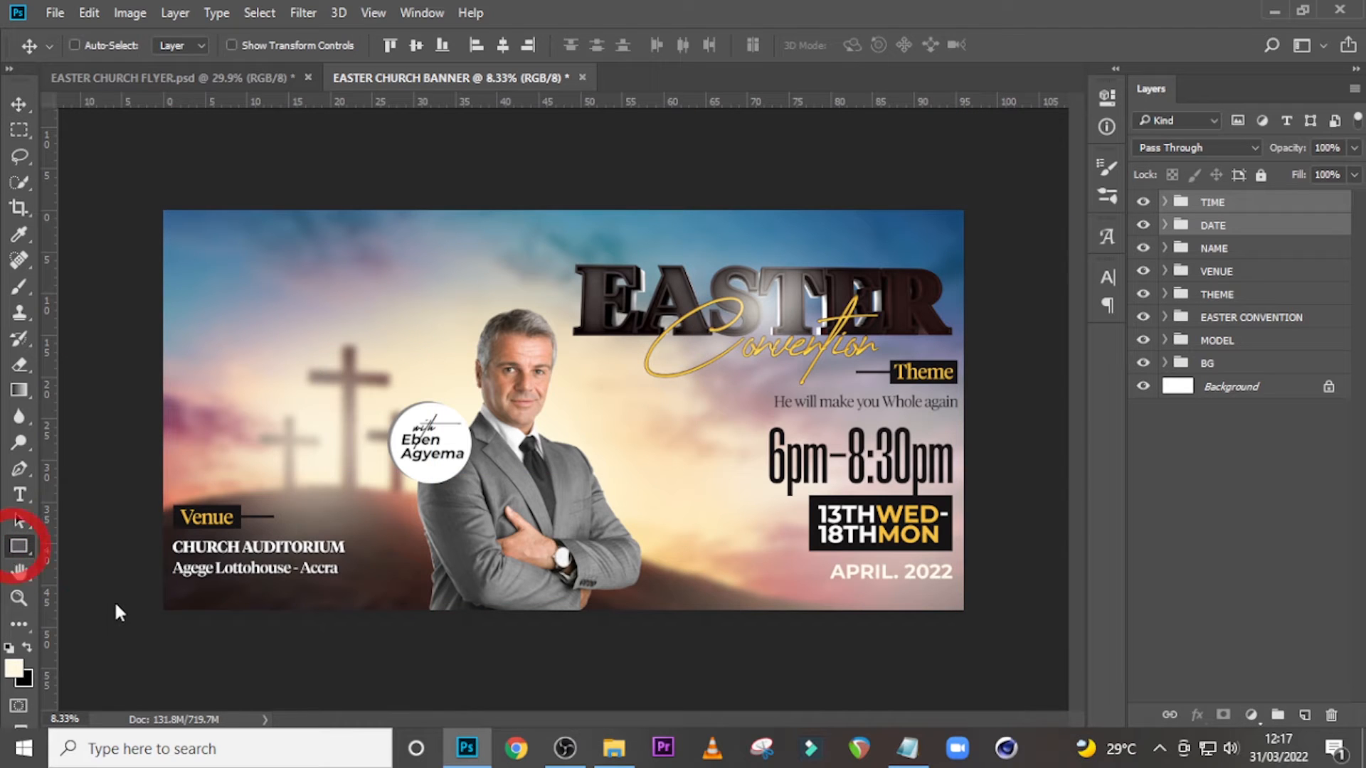
pyautogui.moveTo(137, 577); pyautogui.dragTo(972, 628)
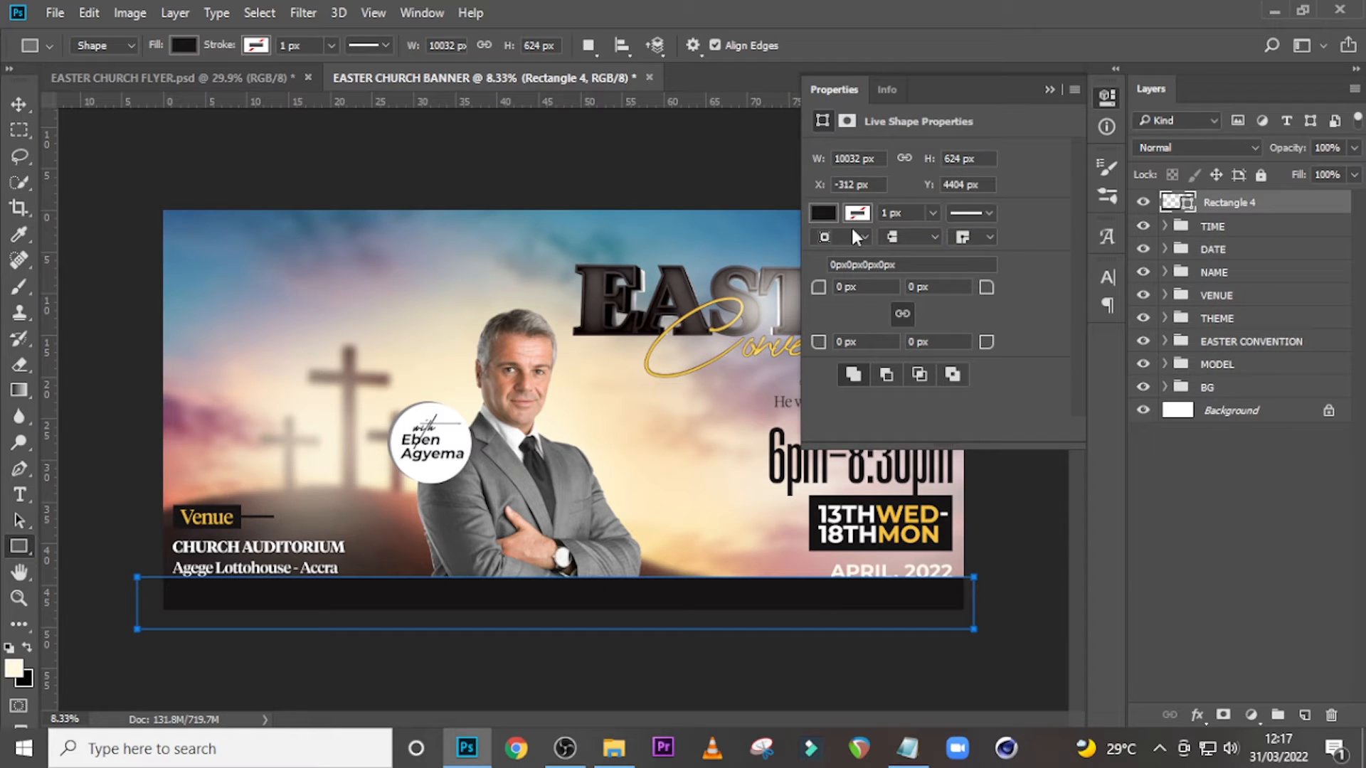
pyautogui.click(1246, 202)
# Nudge the TIME, DATE, THEME and EASTER CONVENTION groups up together so the April 2022 line clears the dark bottom bar.
pyautogui.click(1227, 228)
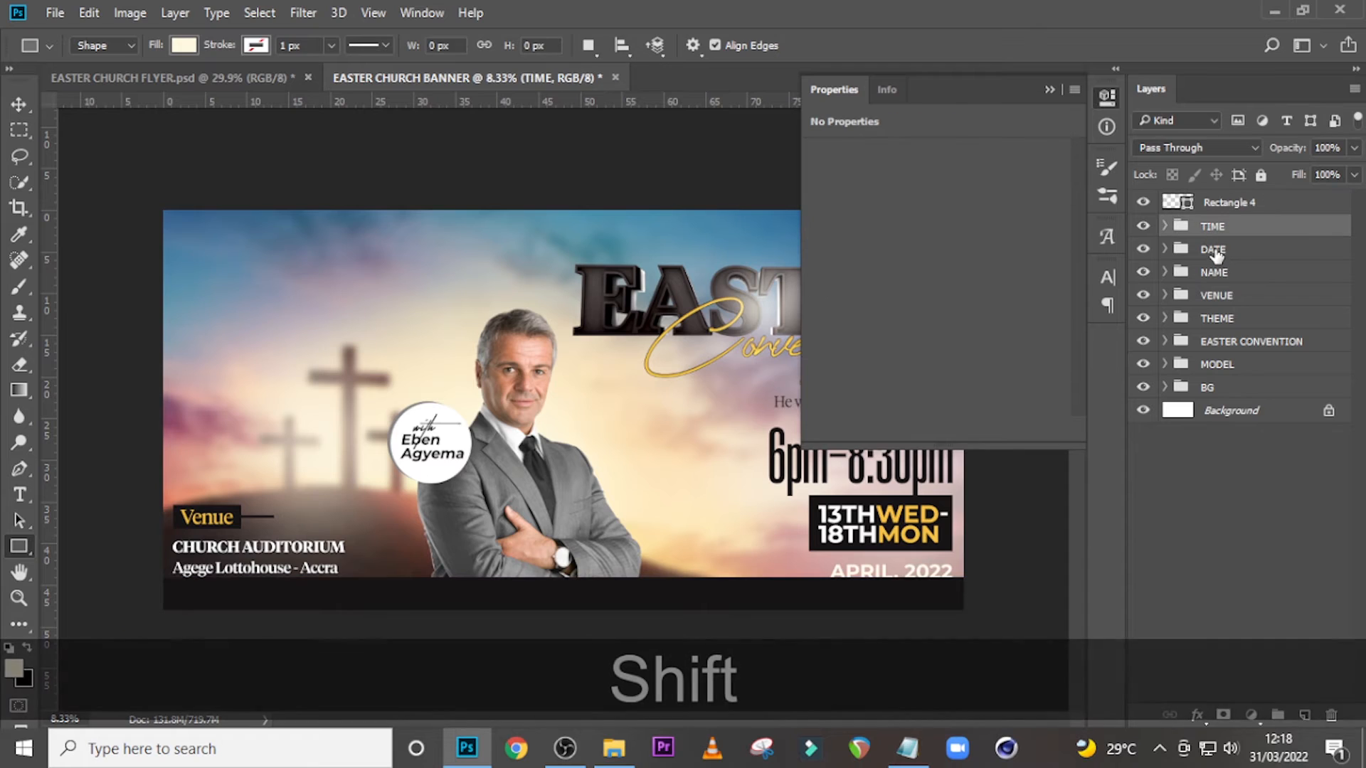
pyautogui.keyDown('shift'); pyautogui.click(1216, 251); pyautogui.keyUp('shift')
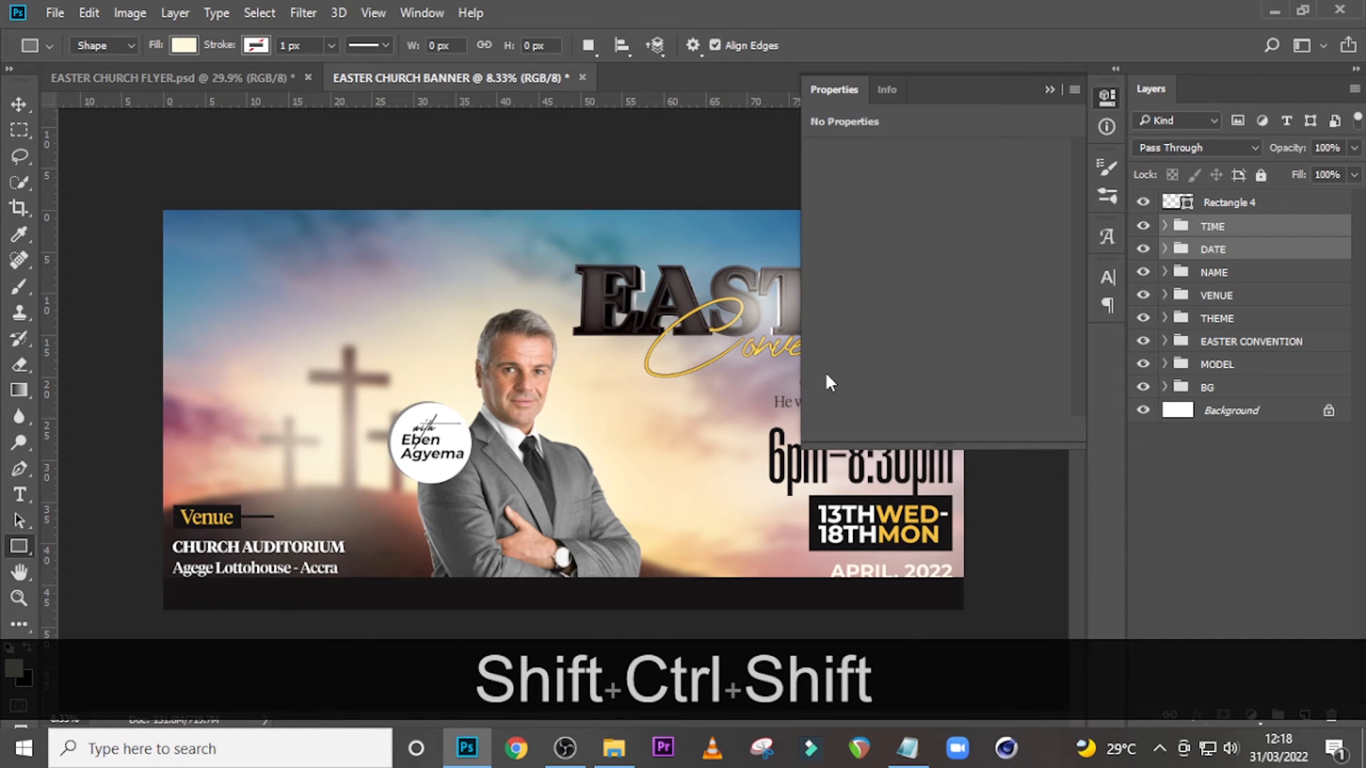
pyautogui.click(1050, 91)
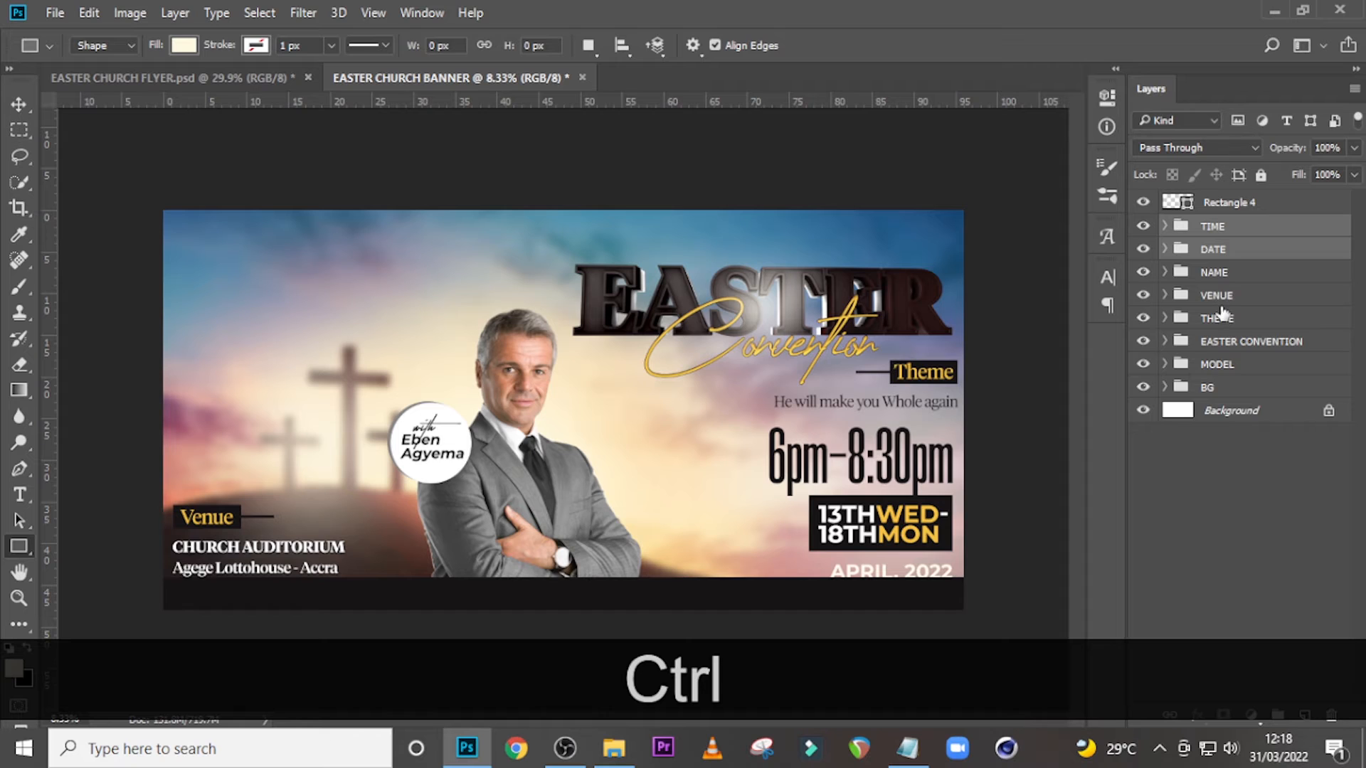
pyautogui.keyDown('ctrl'); pyautogui.click(1221, 319); pyautogui.keyUp('ctrl')
pyautogui.keyDown('ctrl'); pyautogui.click(1197, 351); pyautogui.keyUp('ctrl')
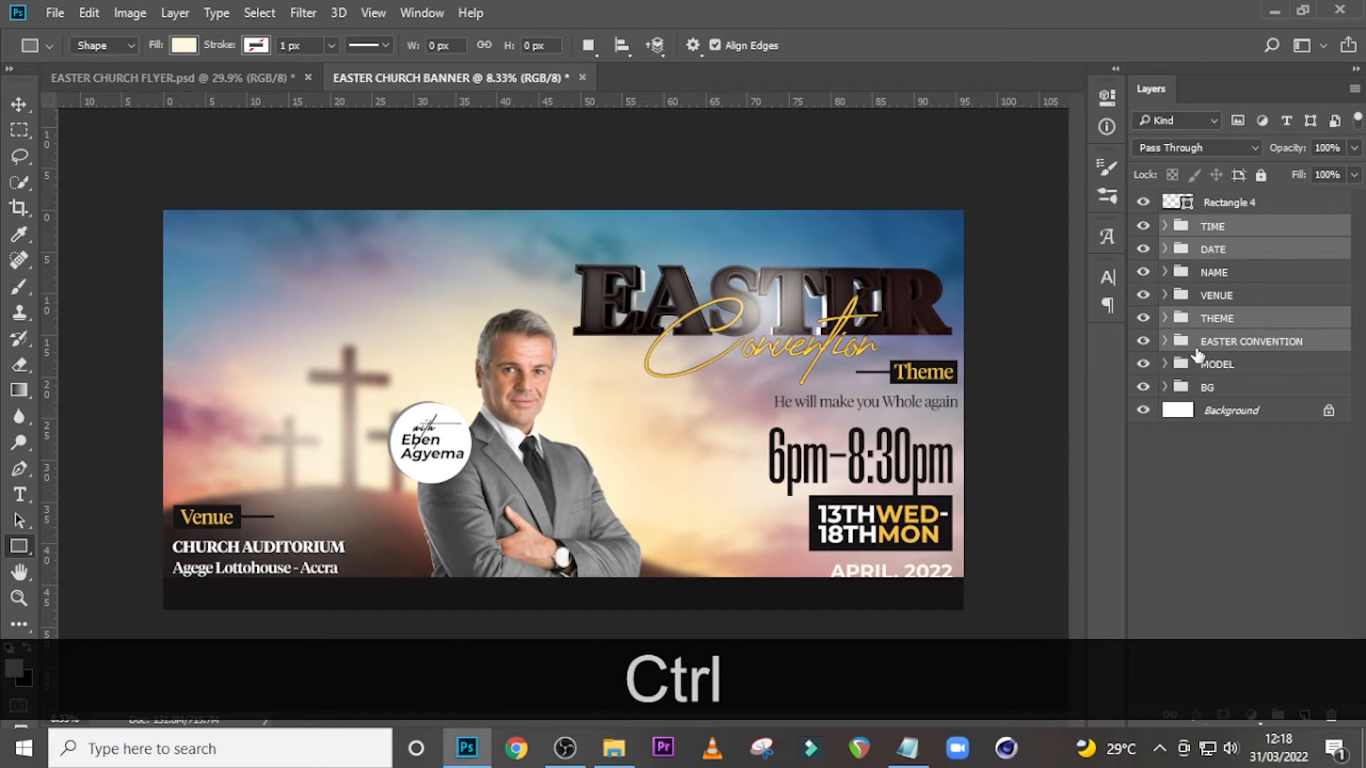
pyautogui.hotkey('ctrl', 'shift', 'Up')
pyautogui.hotkey('ctrl', 'shift', 'Up')
pyautogui.hotkey('ctrl', 'shift', 'Up')
pyautogui.hotkey('ctrl', 'shift', 'Up')
pyautogui.press('v')
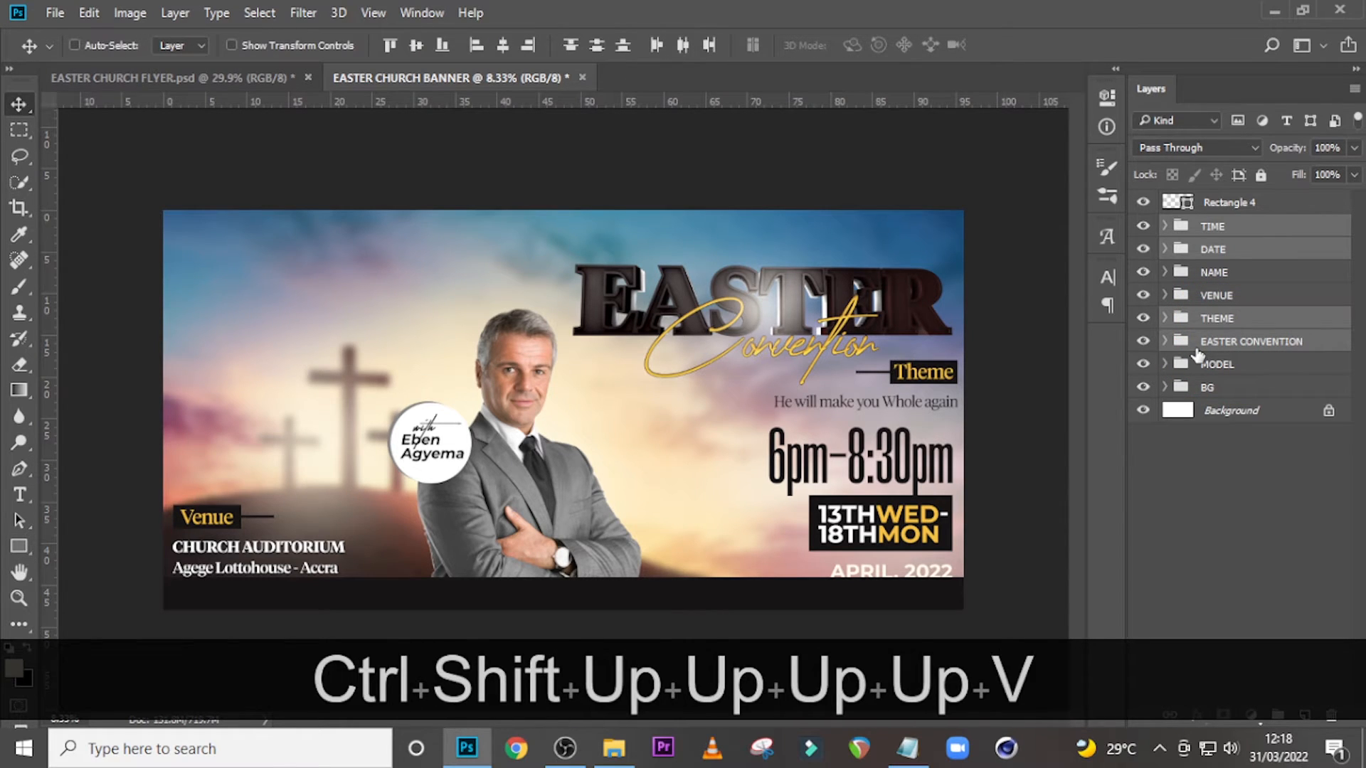
pyautogui.hotkey('shift', 'Up')
pyautogui.hotkey('shift', 'Up')
pyautogui.hotkey('shift', 'Up')
pyautogui.hotkey('shift', 'Up')
pyautogui.hotkey('shift', 'Up')
pyautogui.hotkey('shift', 'Up')
pyautogui.hotkey('shift', 'Up')
pyautogui.hotkey('shift', 'Up')
pyautogui.hotkey('shift', 'Up')
pyautogui.hotkey('shift', 'Up')
pyautogui.hotkey('shift', 'Up')
pyautogui.hotkey('shift', 'Up')
pyautogui.hotkey('shift', 'Up')
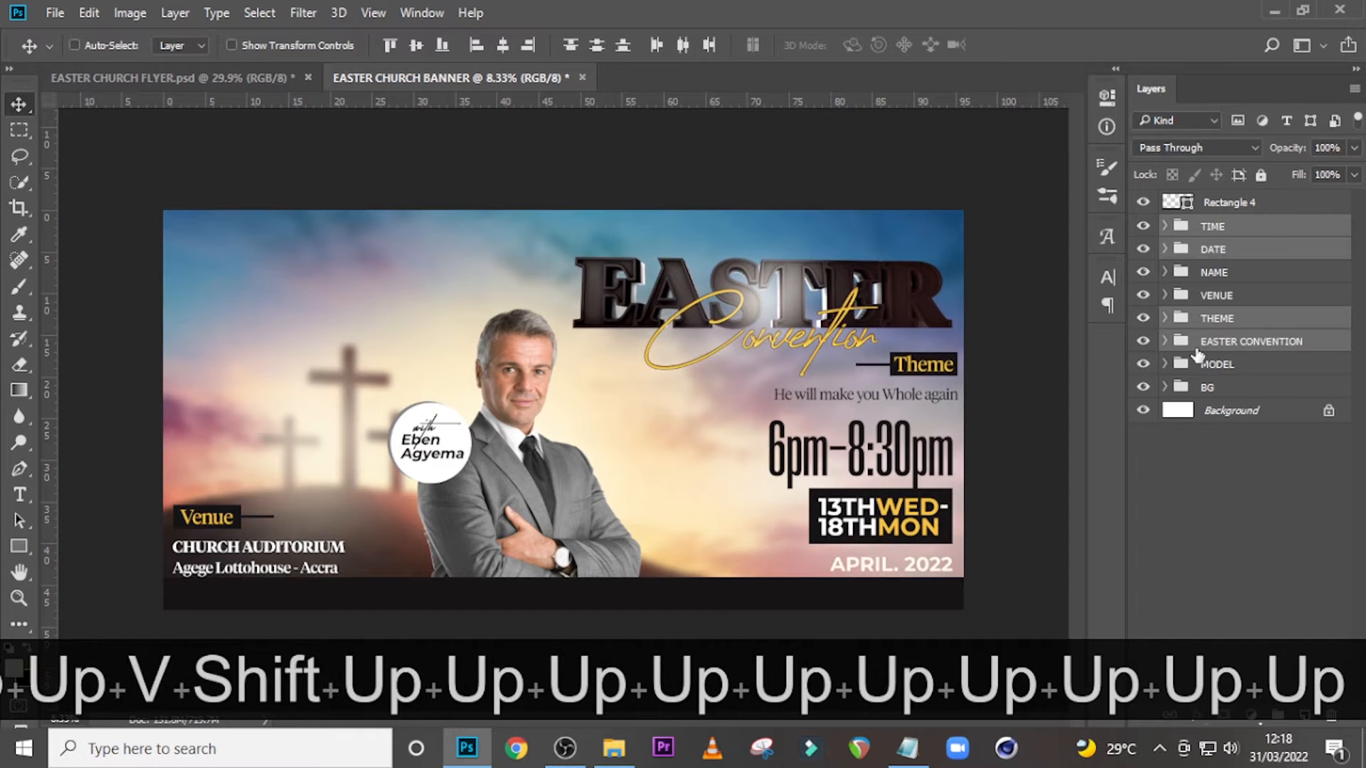
pyautogui.hotkey('shift', 'Up')
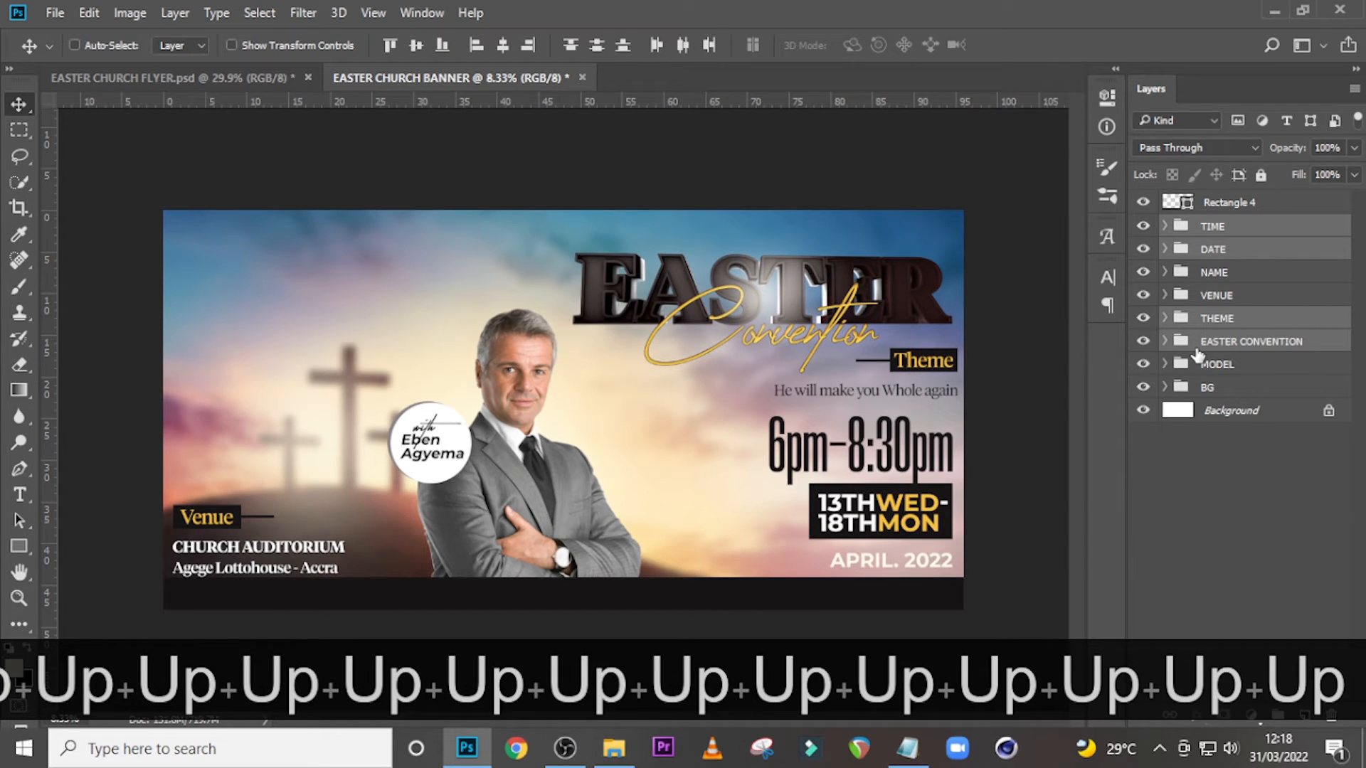
# Shift the TIME, DATE, THEME and EASTER CONVENTION groups slightly left, away from the banner's right edge.
pyautogui.hotkey('shift', 'Left')
pyautogui.hotkey('shift', 'Left')
pyautogui.hotkey('shift', 'Left')
pyautogui.hotkey('shift', 'Left')
pyautogui.hotkey('shift', 'Left')
pyautogui.hotkey('shift', 'Left')
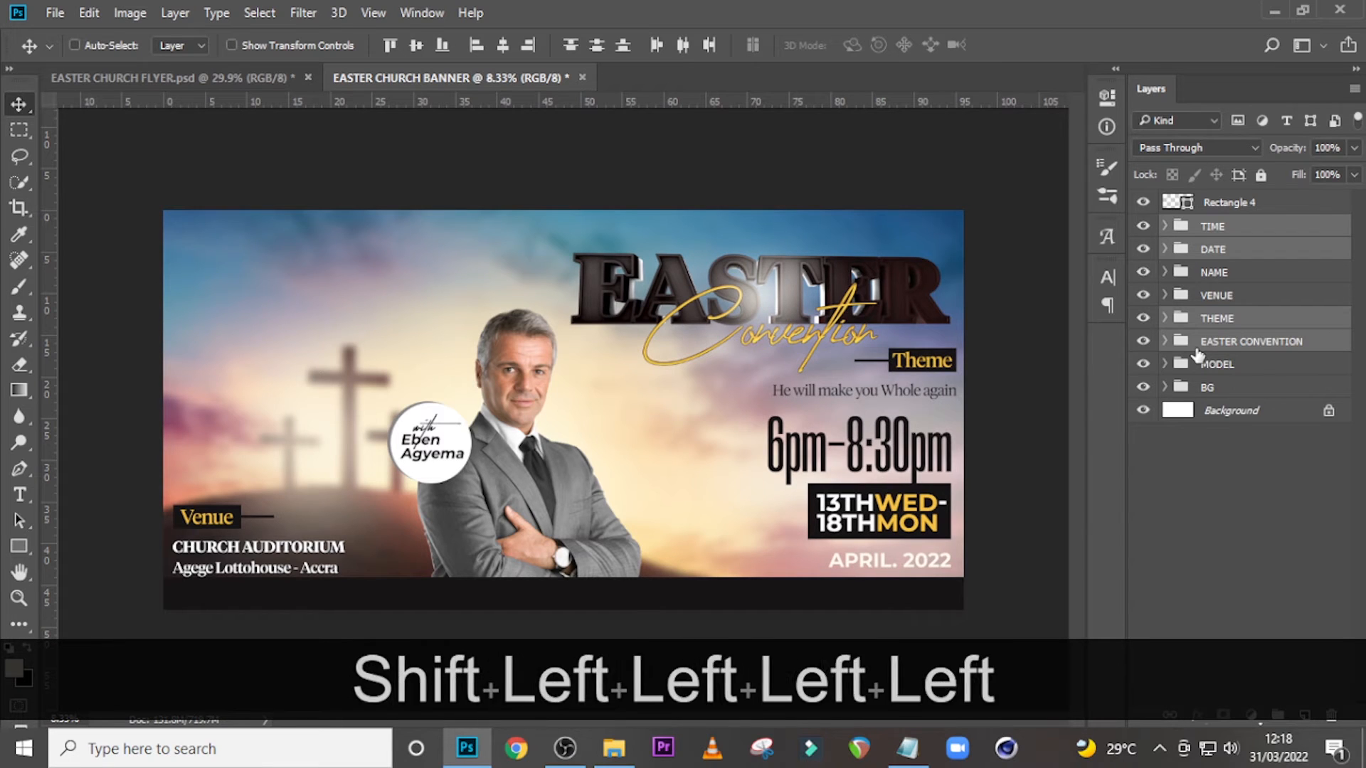
pyautogui.hotkey('shift', 'Left')
pyautogui.hotkey('shift', 'Left')
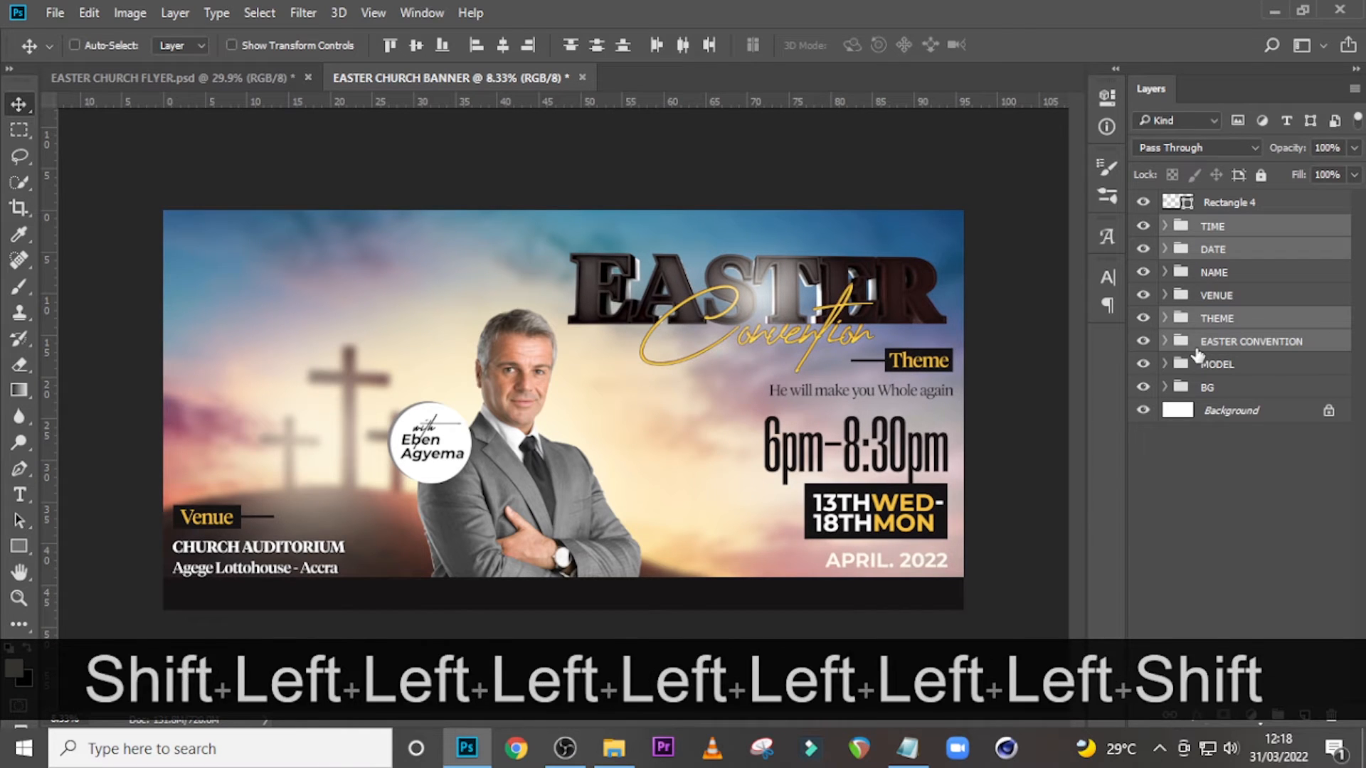
pyautogui.hotkey('shift', 'Right')
pyautogui.hotkey('shift', 'Right')
pyautogui.hotkey('shift', 'Right')
# Move only the TIME, DATE and THEME groups further left so they sit inset from the right end of the EASTER title.
pyautogui.click(1210, 230)
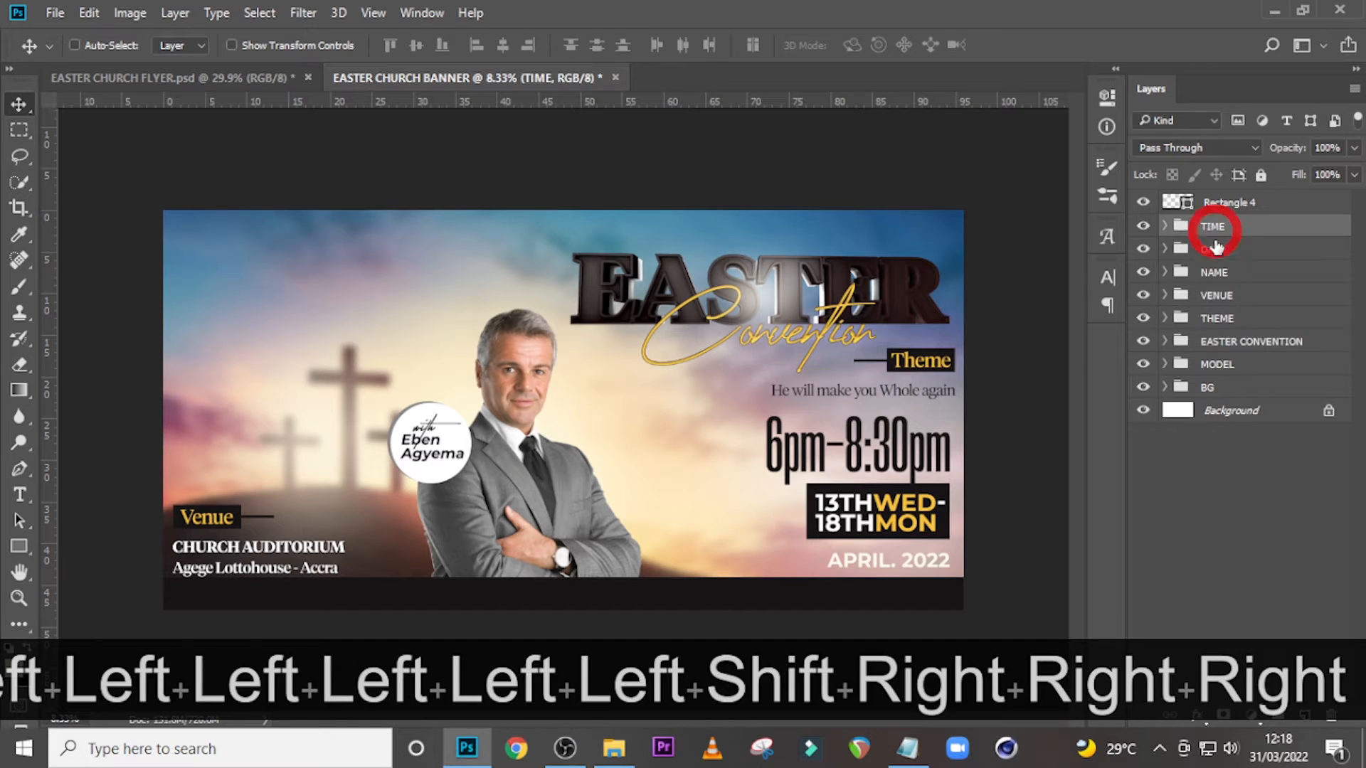
pyautogui.keyDown('ctrl'); pyautogui.click(1212, 254); pyautogui.keyUp('ctrl')
pyautogui.keyDown('ctrl'); pyautogui.click(1208, 320); pyautogui.keyUp('ctrl')
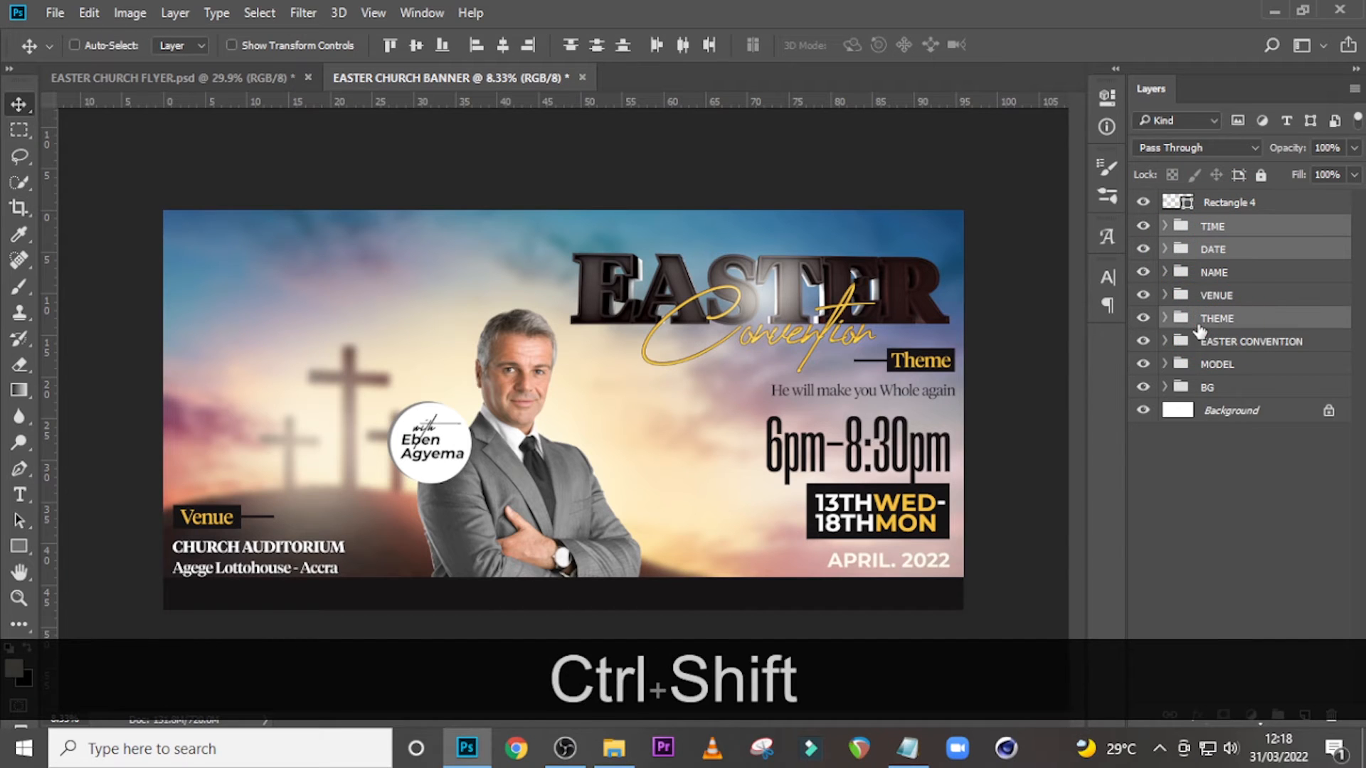
pyautogui.hotkey('ctrl', 'shift', 'Left')
pyautogui.hotkey('ctrl', 'shift', 'Left')
pyautogui.hotkey('ctrl', 'shift', 'Left')
pyautogui.hotkey('ctrl', 'shift', 'Left')
pyautogui.hotkey('ctrl', 'shift', 'Left')
pyautogui.hotkey('ctrl', 'shift', 'Left')
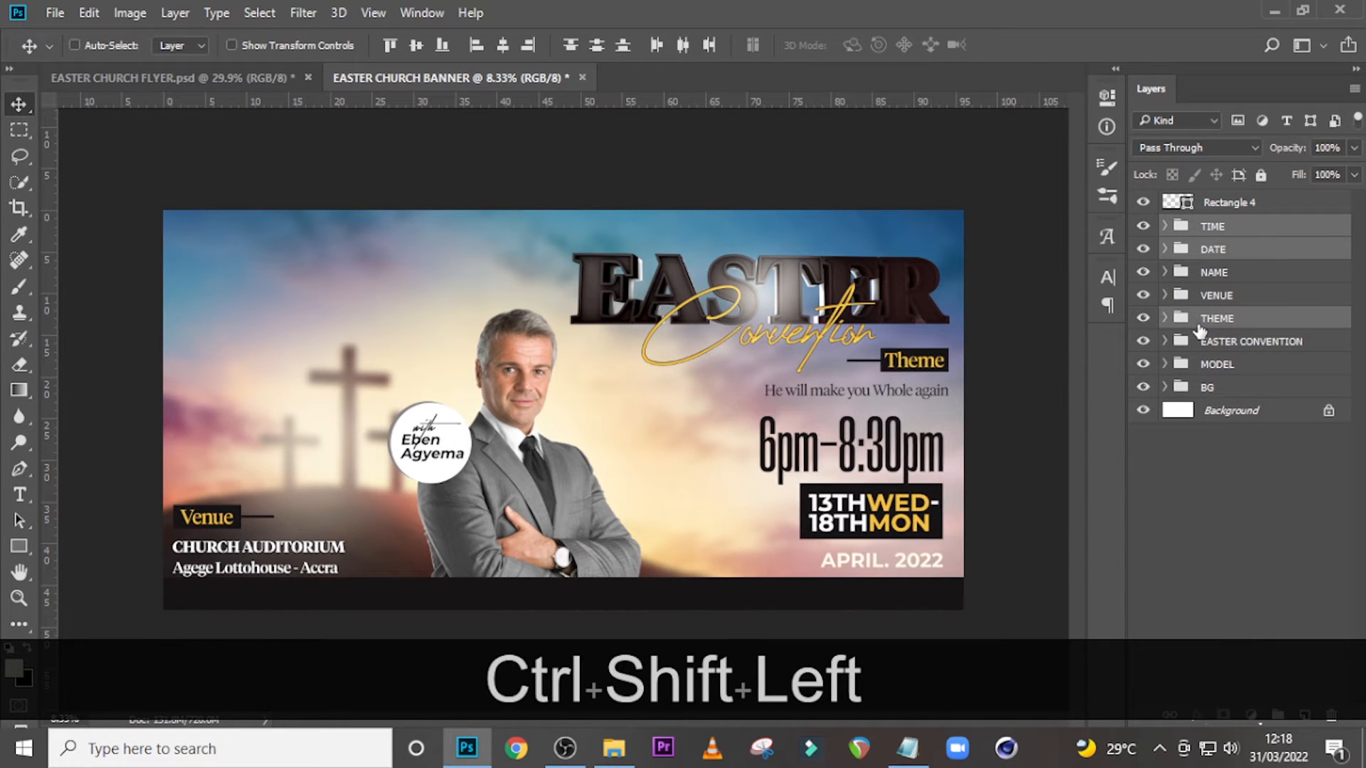
pyautogui.hotkey('ctrl', 'shift', 'Left')
pyautogui.hotkey('ctrl', 'shift', 'Left')
pyautogui.hotkey('ctrl', 'shift', 'Left')
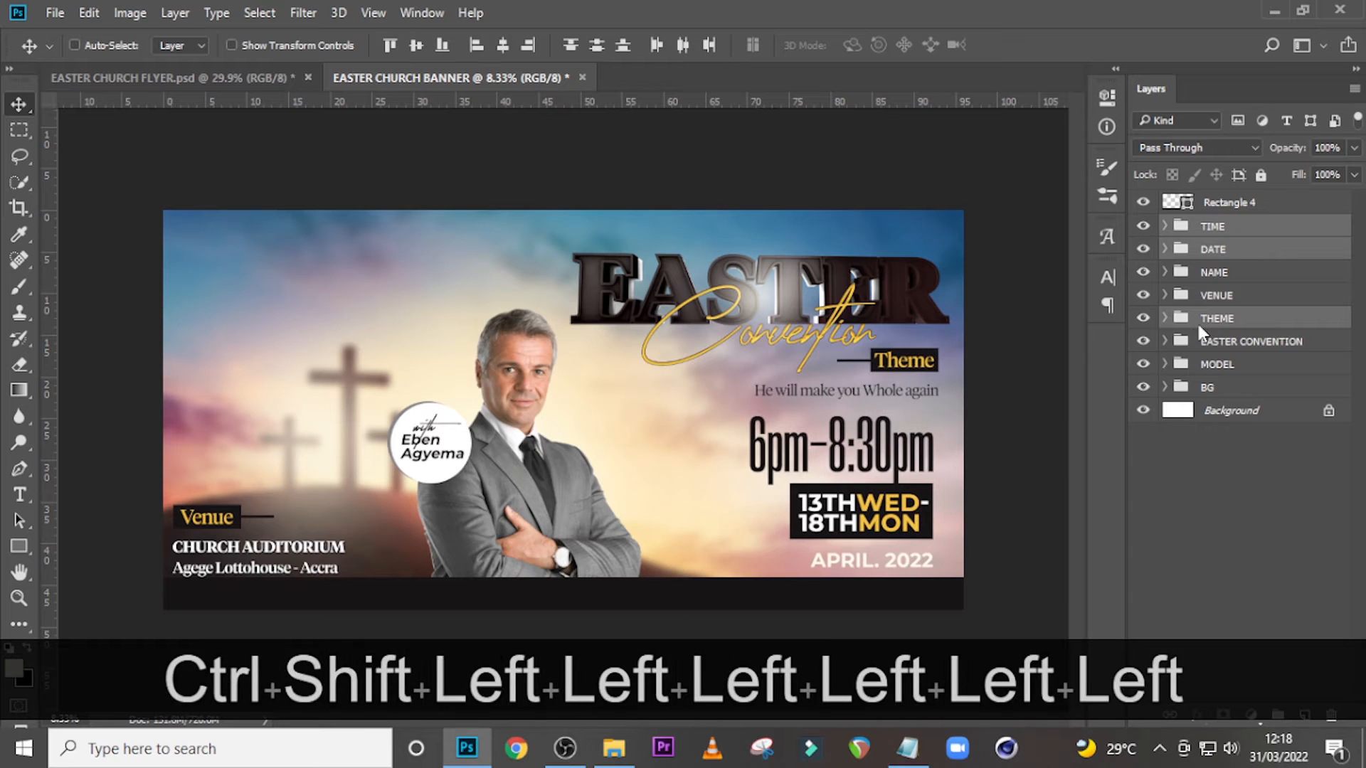
# Paint black on the mask of the BG group's Layer 2 around the April 2022 line with a 1500 px brush.
pyautogui.click(1165, 387)
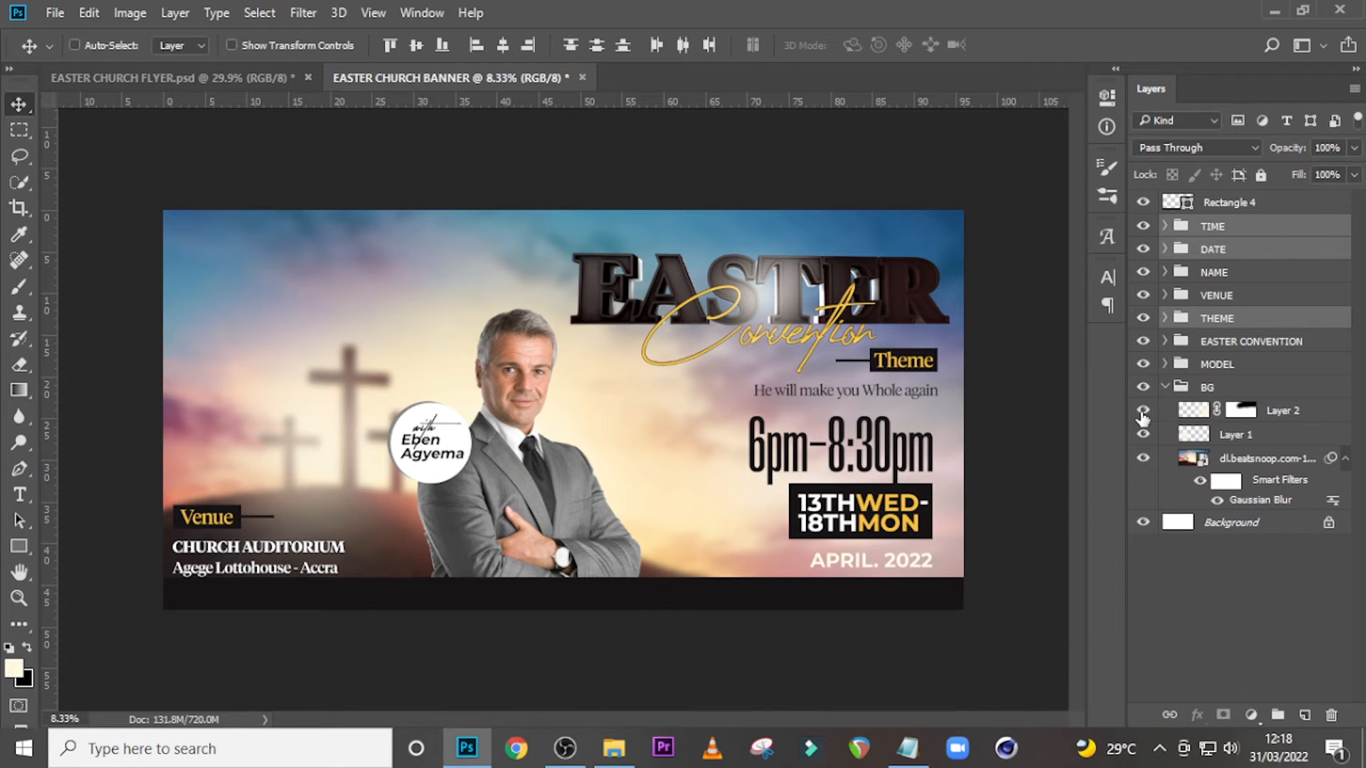
pyautogui.click(1142, 412)
pyautogui.click(1142, 411)
pyautogui.click(1241, 413)
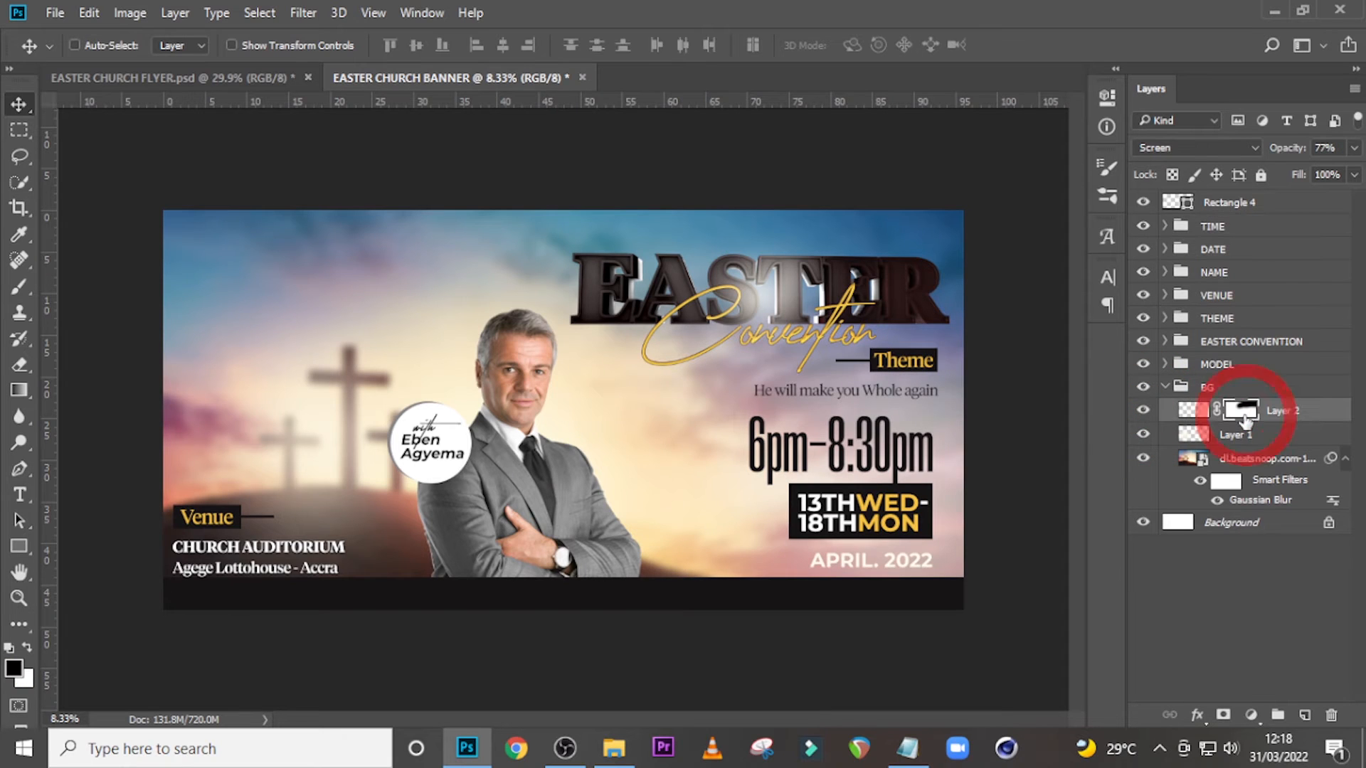
pyautogui.click(1241, 412)
pyautogui.press('b')
pyautogui.press('capslock')
pyautogui.press('[')
pyautogui.press('[')
pyautogui.press('[')
pyautogui.press('[')
pyautogui.press('[')
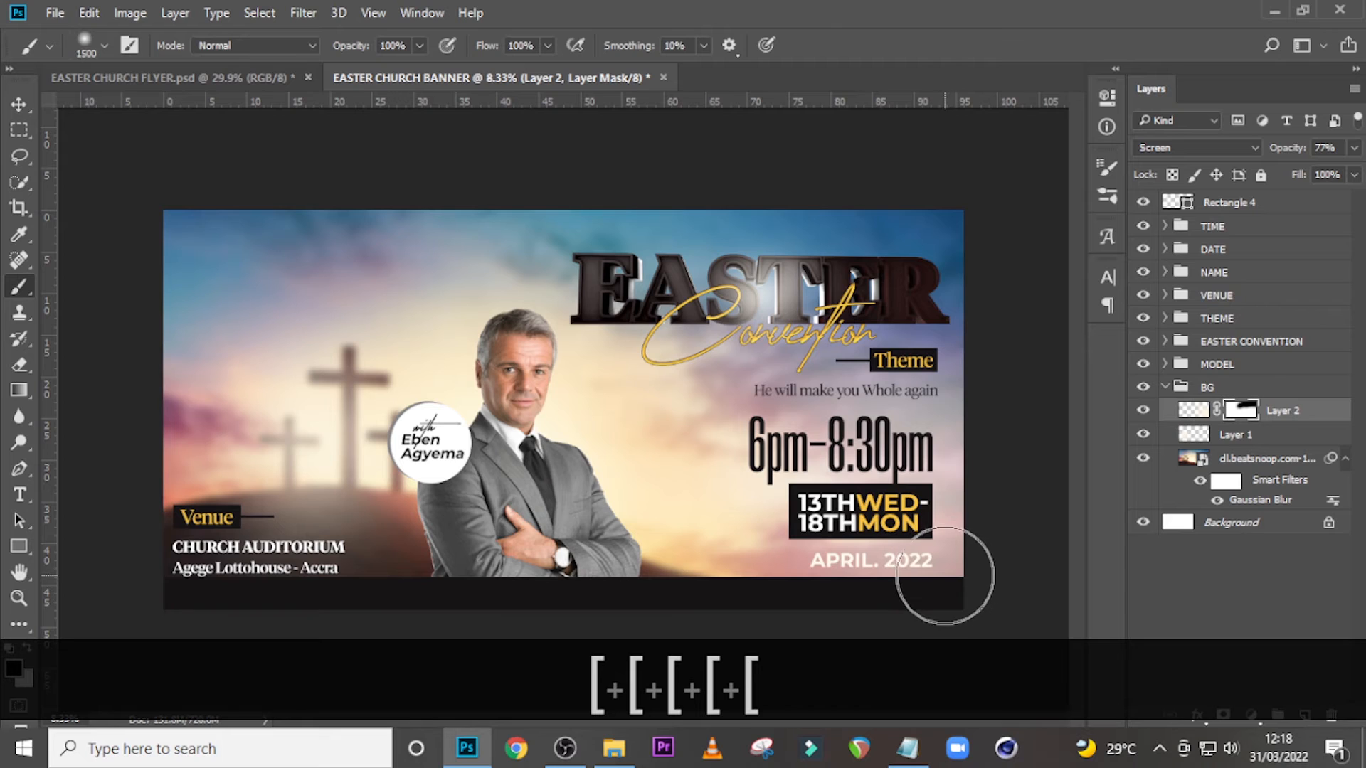
pyautogui.moveTo(967, 567); pyautogui.dragTo(770, 596)
# Paint white on Layer 2's mask beside the Theme label and set the layer's opacity to 84%.
pyautogui.click(1194, 411)
pyautogui.click(1354, 148)
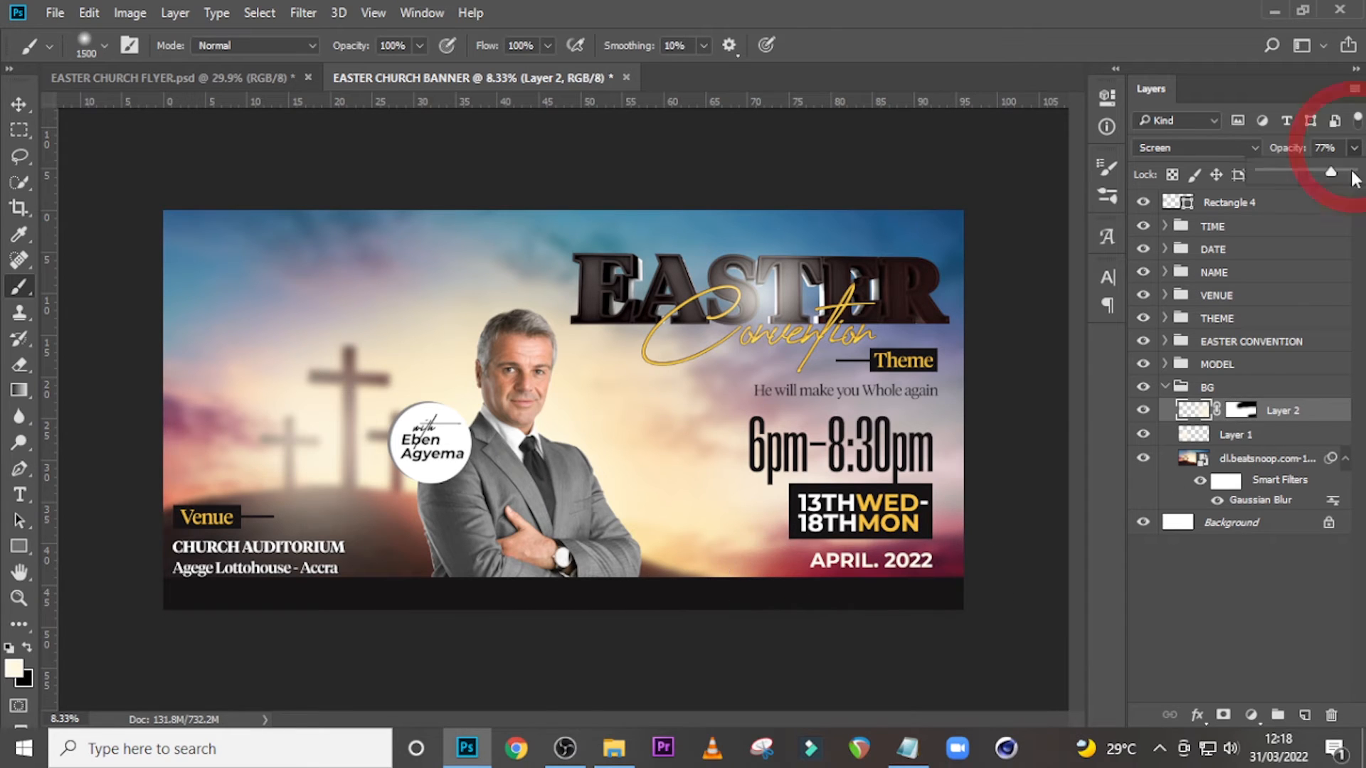
pyautogui.moveTo(1331, 173); pyautogui.dragTo(1296, 172)
pyautogui.click(1165, 387)
pyautogui.click(1165, 387)
pyautogui.click(1241, 410)
pyautogui.press('x')
pyautogui.moveTo(921, 370)
pyautogui.mouseDown()
pyautogui.moveTo(1030, 357)
pyautogui.moveTo(937, 367)
pyautogui.mouseUp()
pyautogui.click(1354, 148)
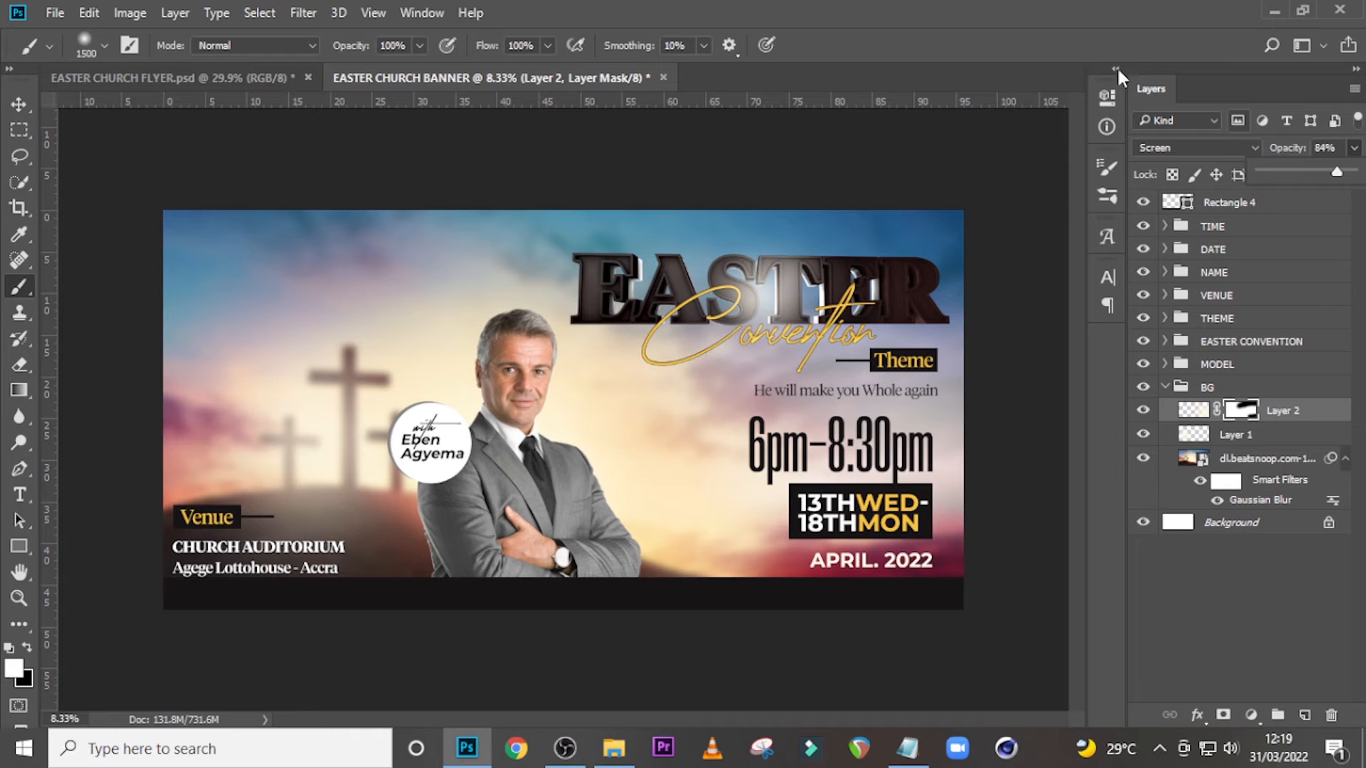
pyautogui.click(1170, 388)
pyautogui.click(1234, 388)
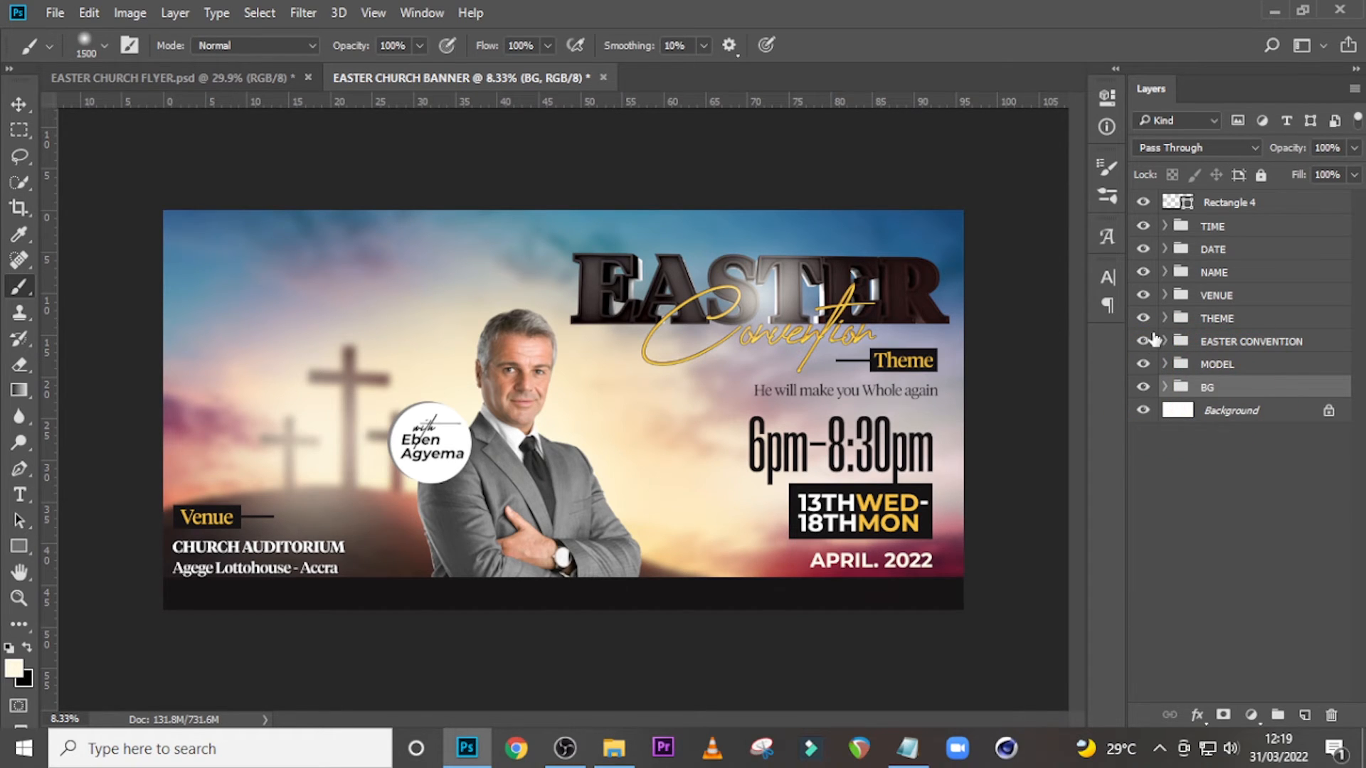
# Copy the flyer's LOGO group into the banner over the open sky above the crosses.
pyautogui.hotkey('ctrl', 'Tab')
pyautogui.click(1185, 264)
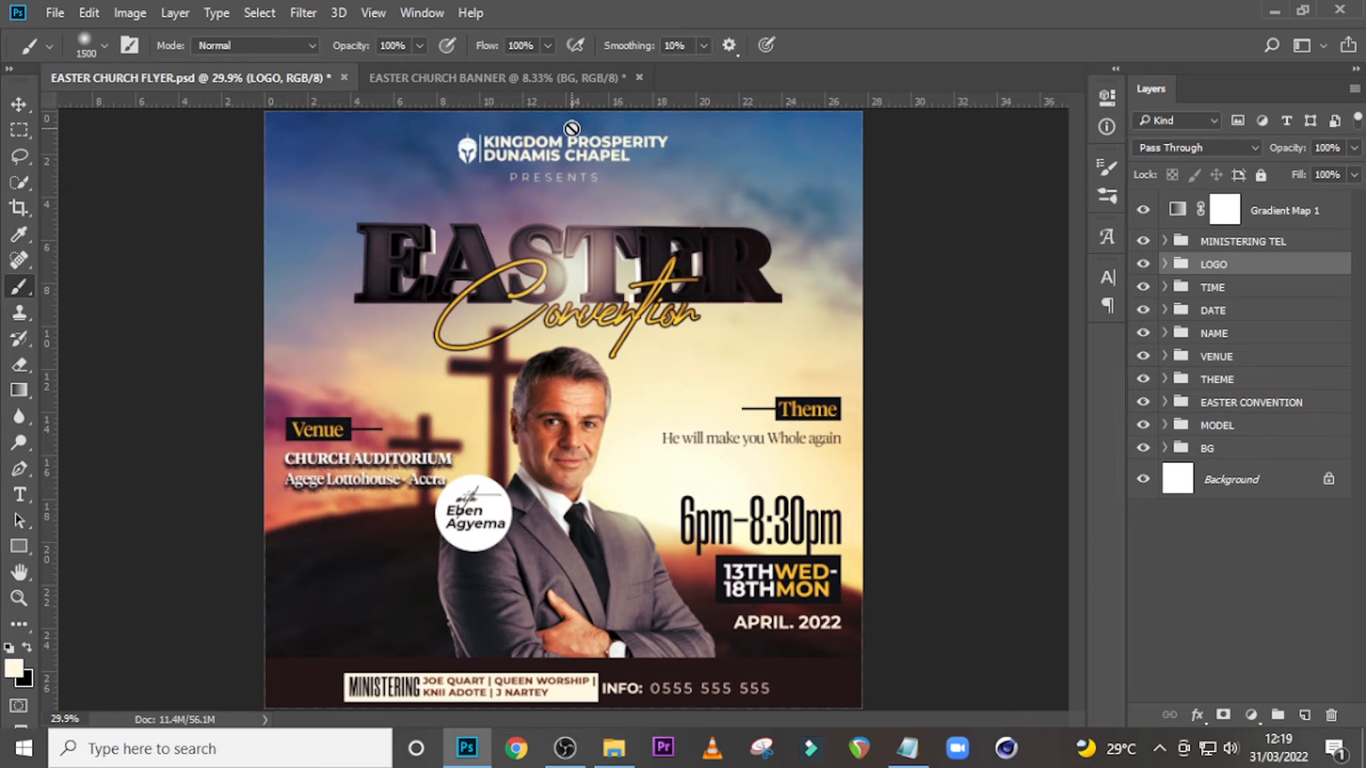
pyautogui.press('v')
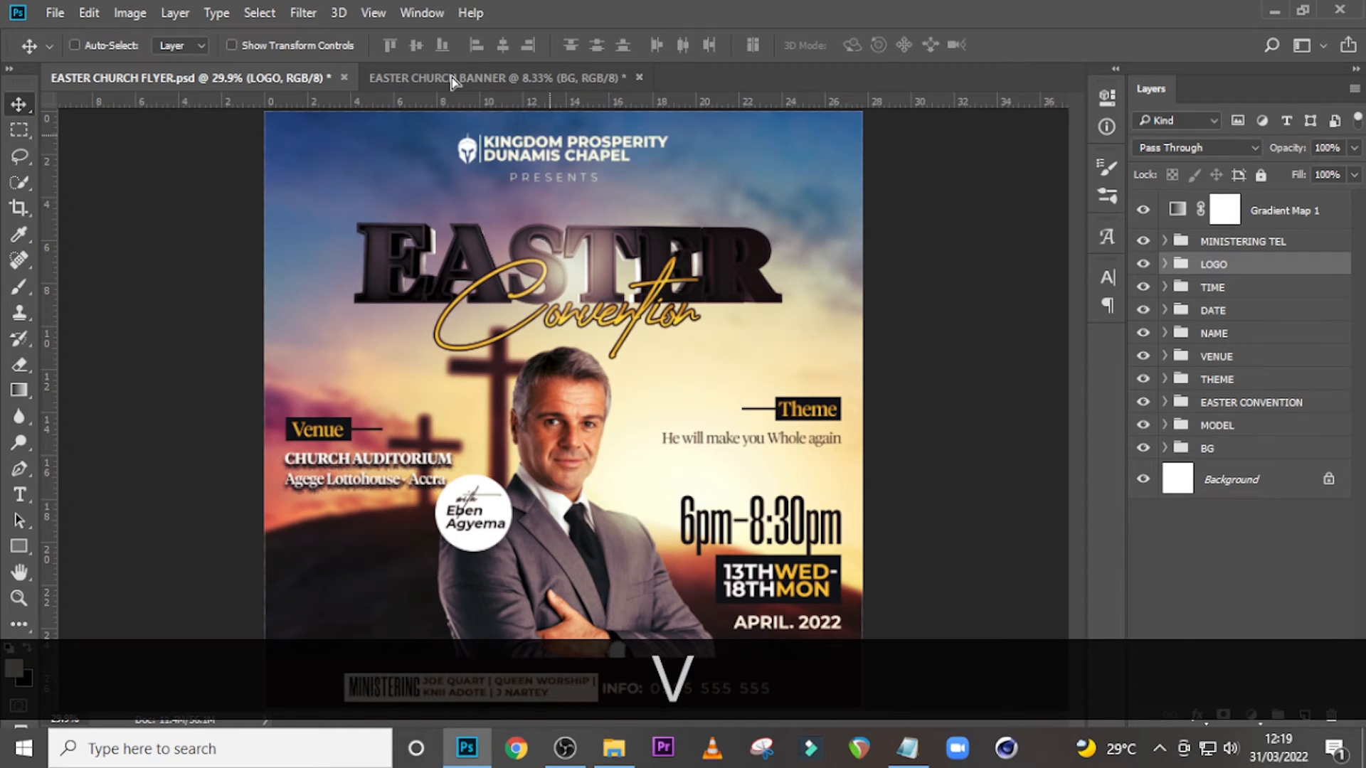
pyautogui.click(453, 78)
pyautogui.click(358, 318)
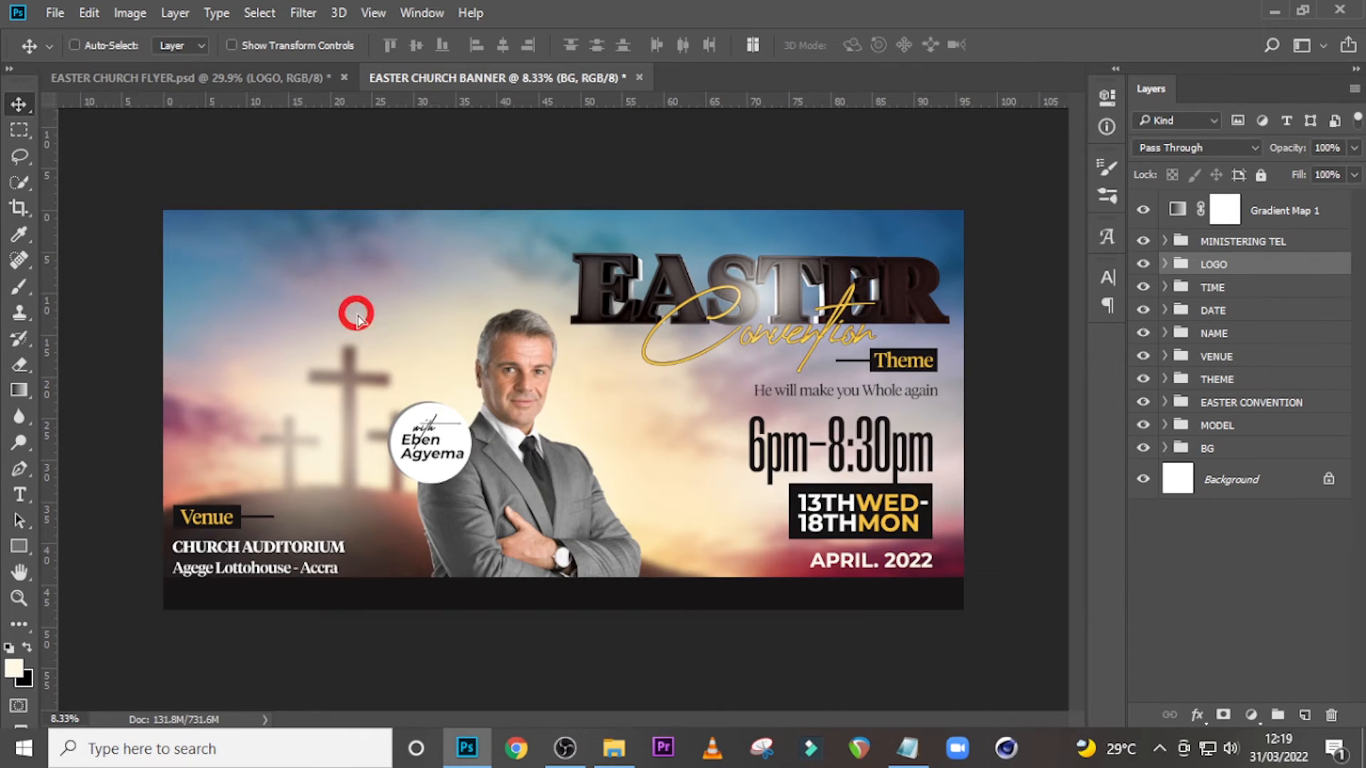
# Show the guides, enlarge the logo into the banner's upper-left margin corner, and move the LOGO group directly below Rectangle 4.
pyautogui.hotkey('ctrl', 'h')
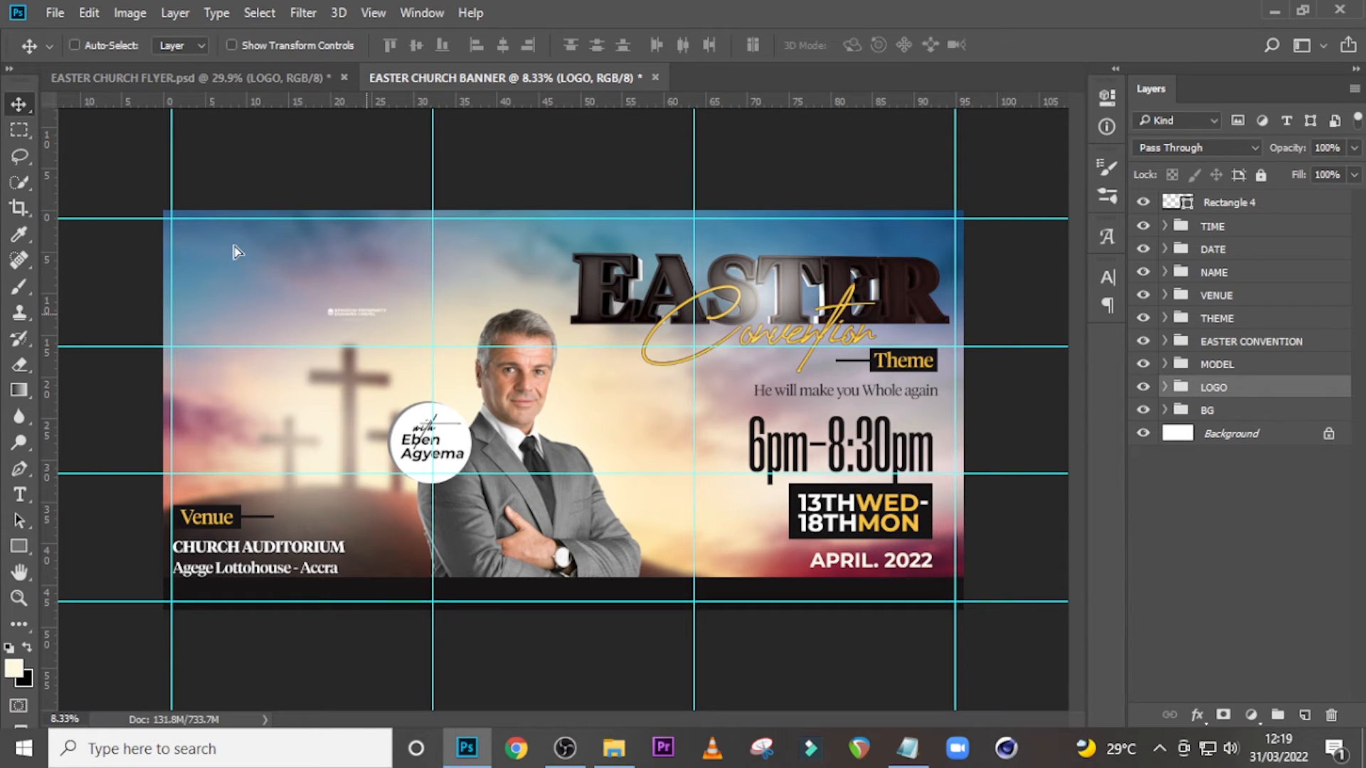
pyautogui.moveTo(202, 244); pyautogui.dragTo(317, 273)
pyautogui.hotkey('ctrl', 't')
pyautogui.press('Return')
pyautogui.press('v')
pyautogui.moveTo(243, 249)
pyautogui.mouseDown()
pyautogui.moveTo(281, 252)
pyautogui.moveTo(267, 253)
pyautogui.mouseUp()
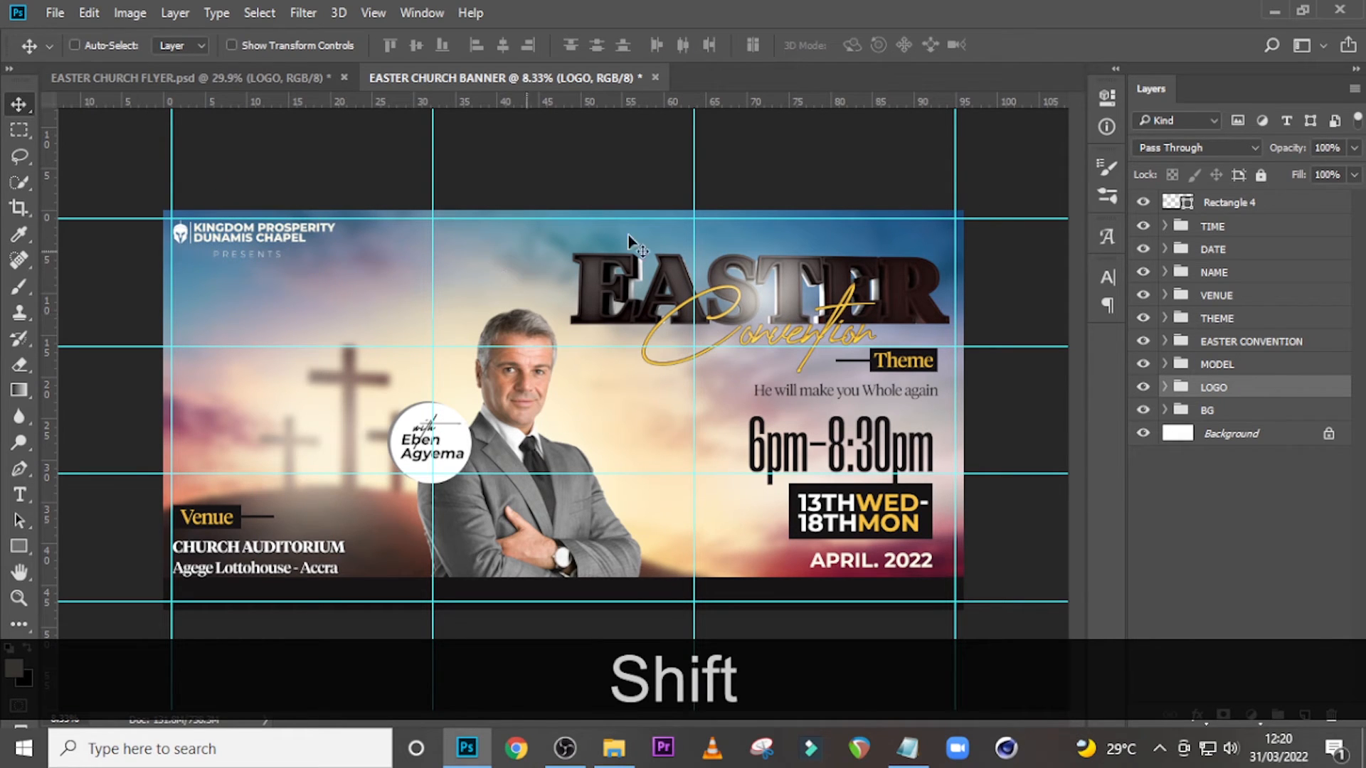
pyautogui.moveTo(1209, 383); pyautogui.dragTo(1215, 219)
# Nudge the LOGO group's PRESENTS text left and slightly up to align it with the start of the church name.
pyautogui.click(1165, 226)
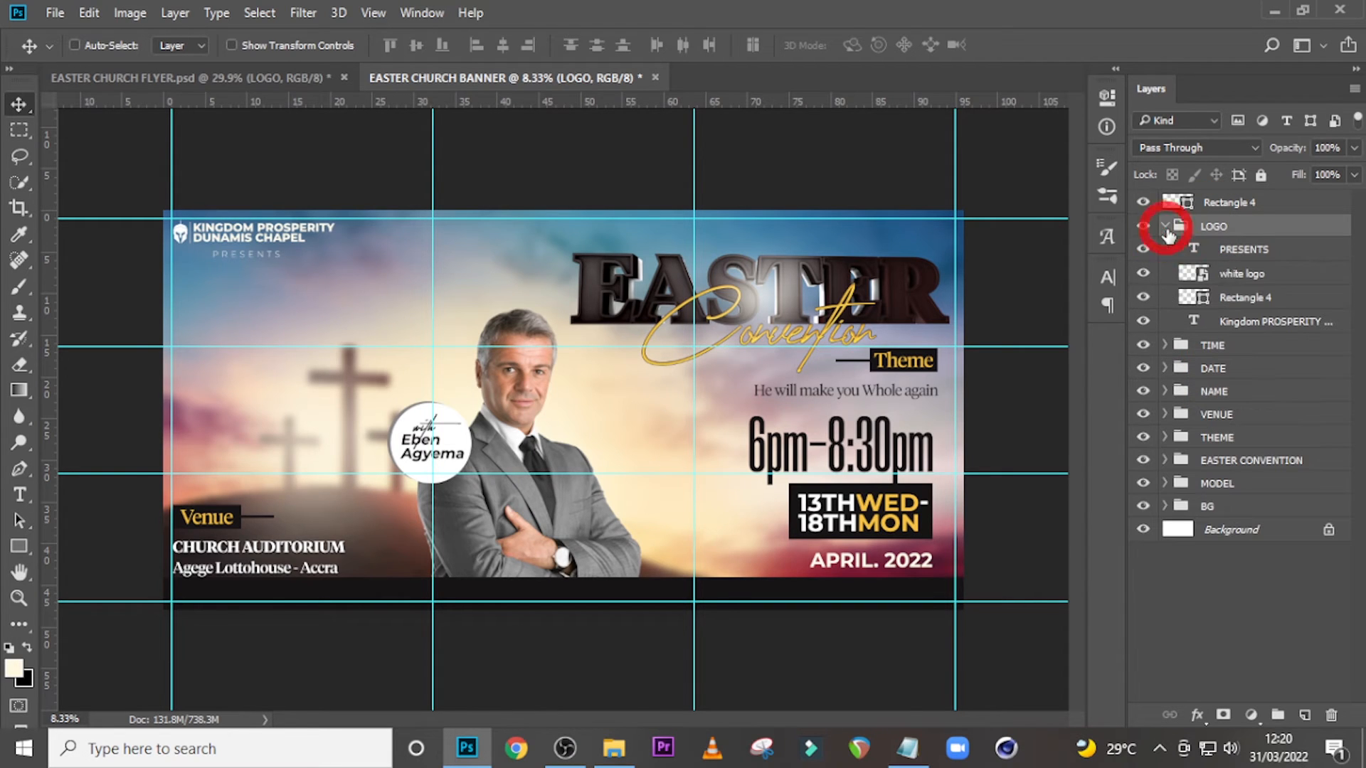
pyautogui.click(1238, 251)
pyautogui.press('Left')
pyautogui.press('Left')
pyautogui.press('Left')
pyautogui.press('Left')
pyautogui.press('Left')
pyautogui.press('Left')
pyautogui.press('Left')
pyautogui.press('Left')
pyautogui.press('Up')
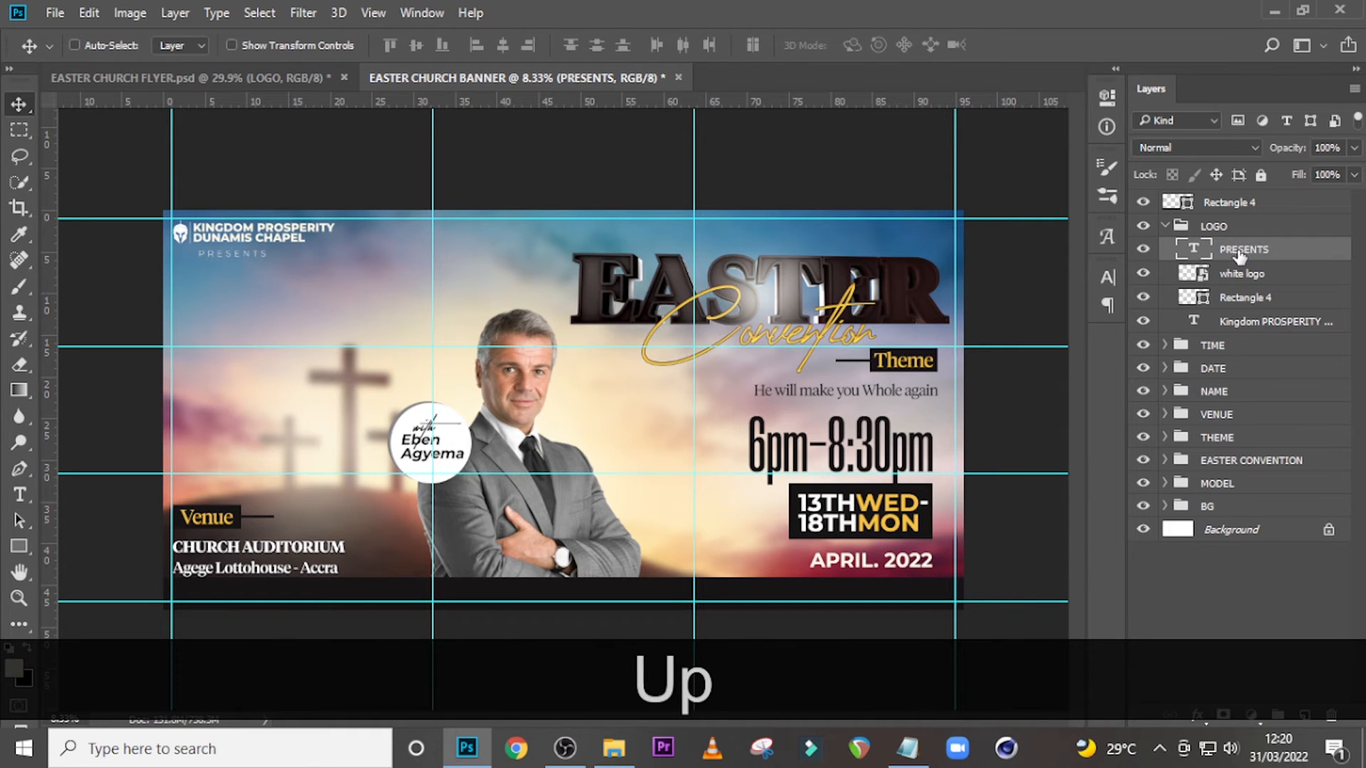
# Recolour the PRESENTS text to near-black 100d0f, sampled from the dark area at the banner's foot.
pyautogui.click(1108, 277)
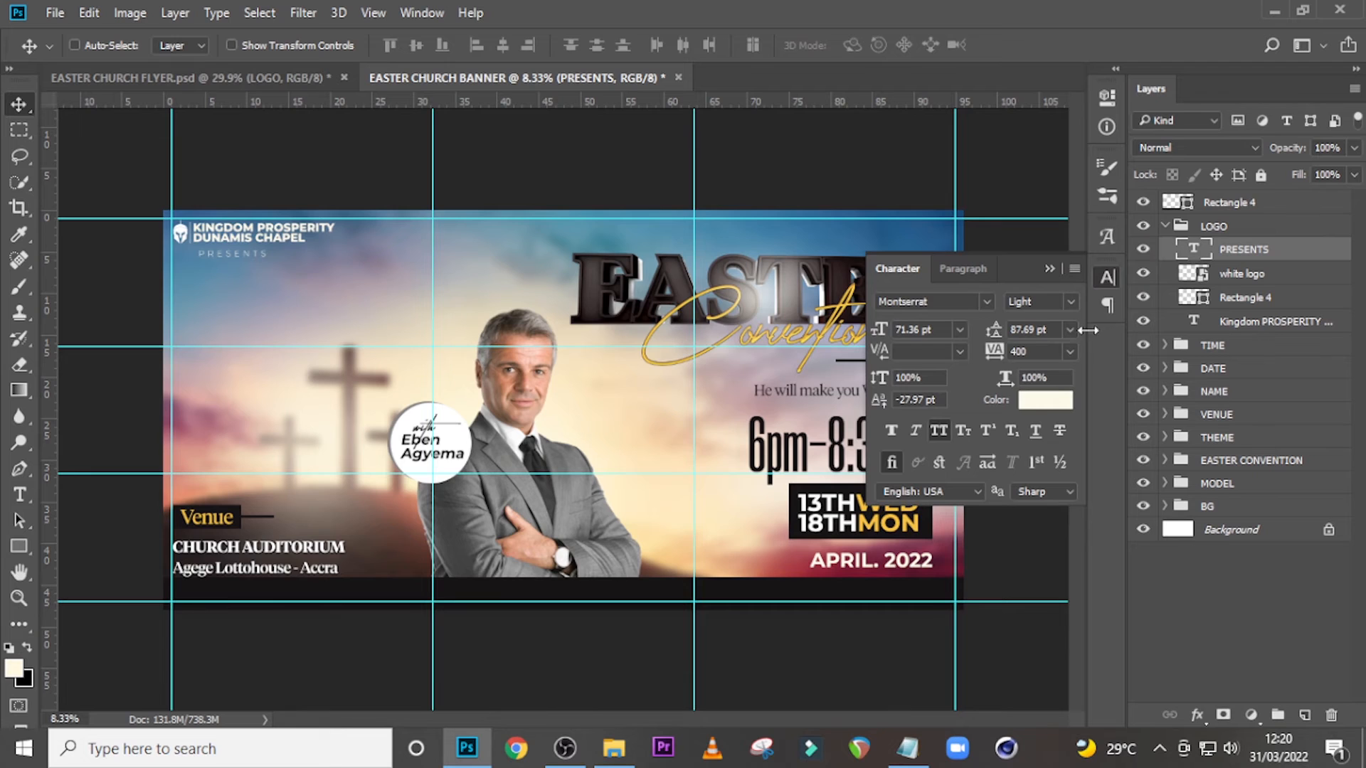
pyautogui.click(1042, 402)
pyautogui.click(551, 583)
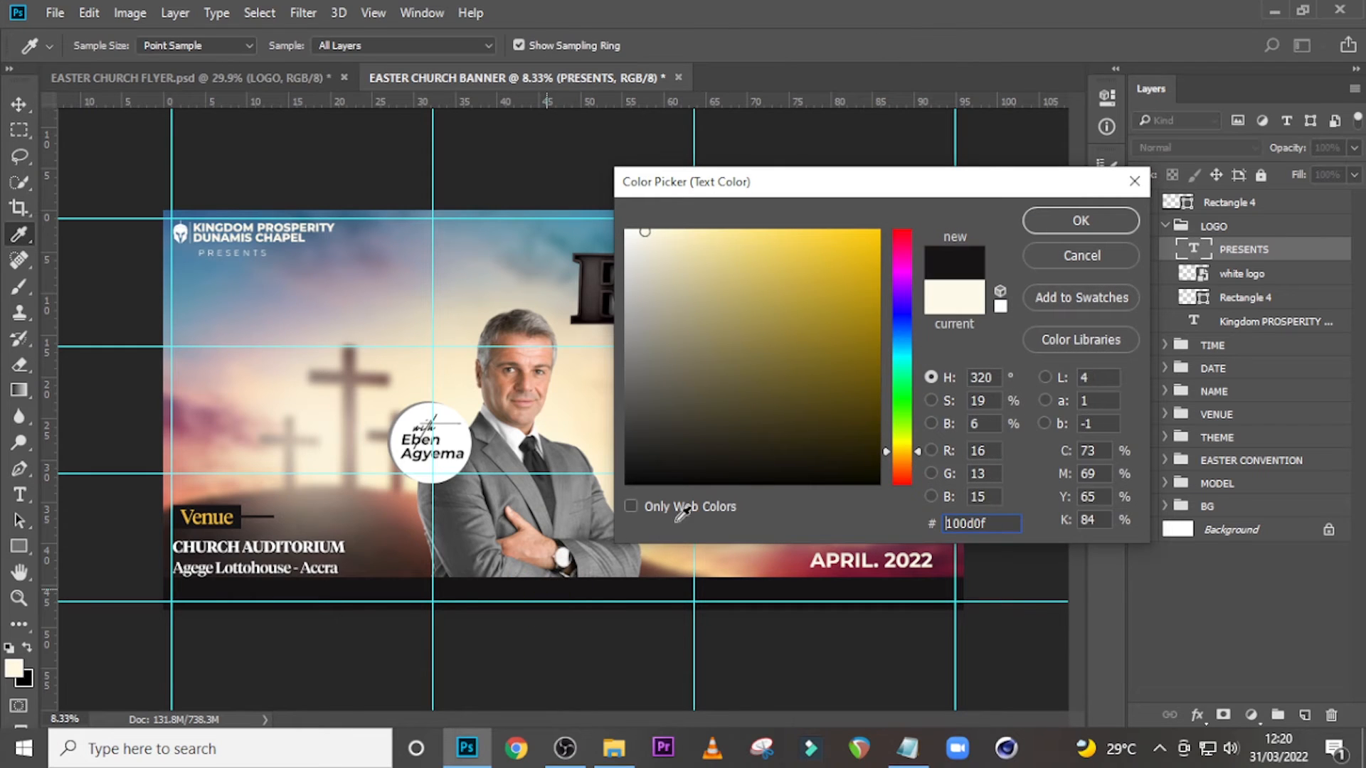
pyautogui.click(1080, 220)
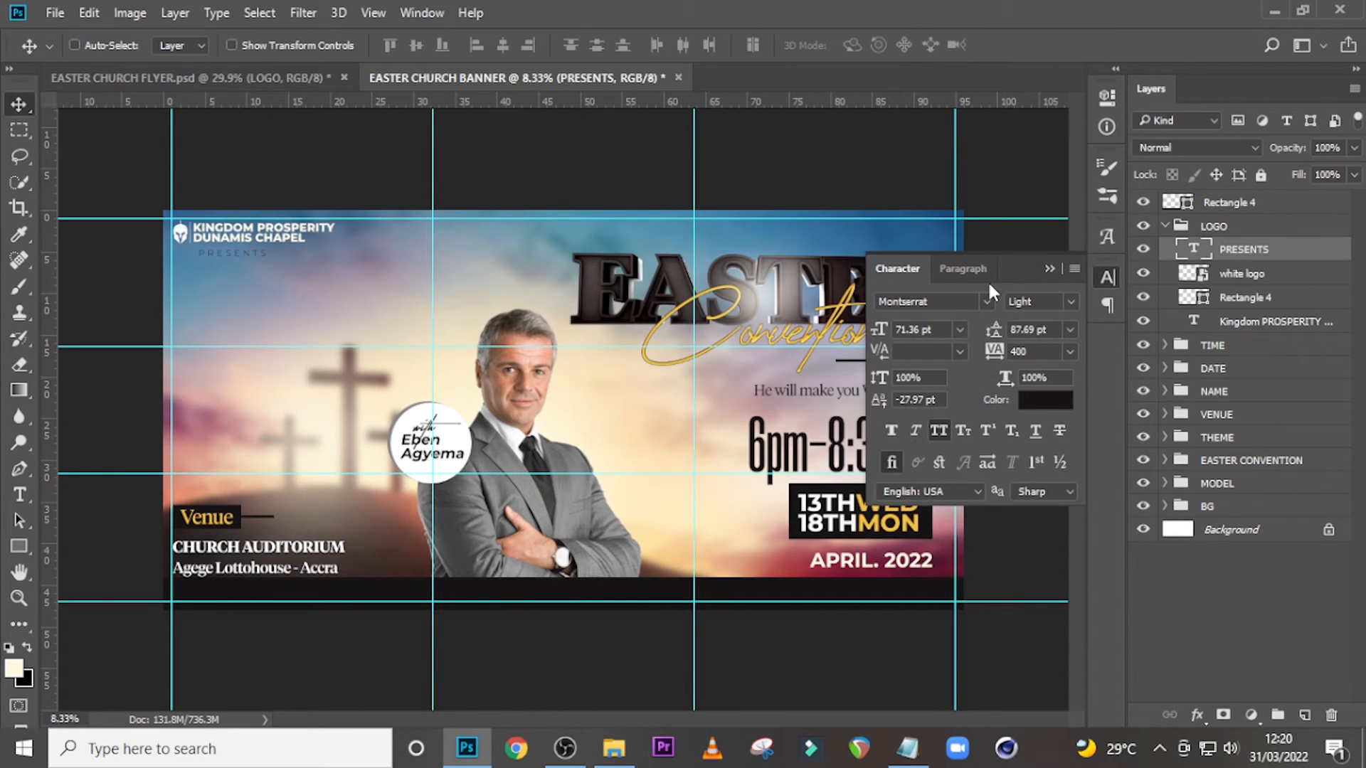
pyautogui.click(1050, 269)
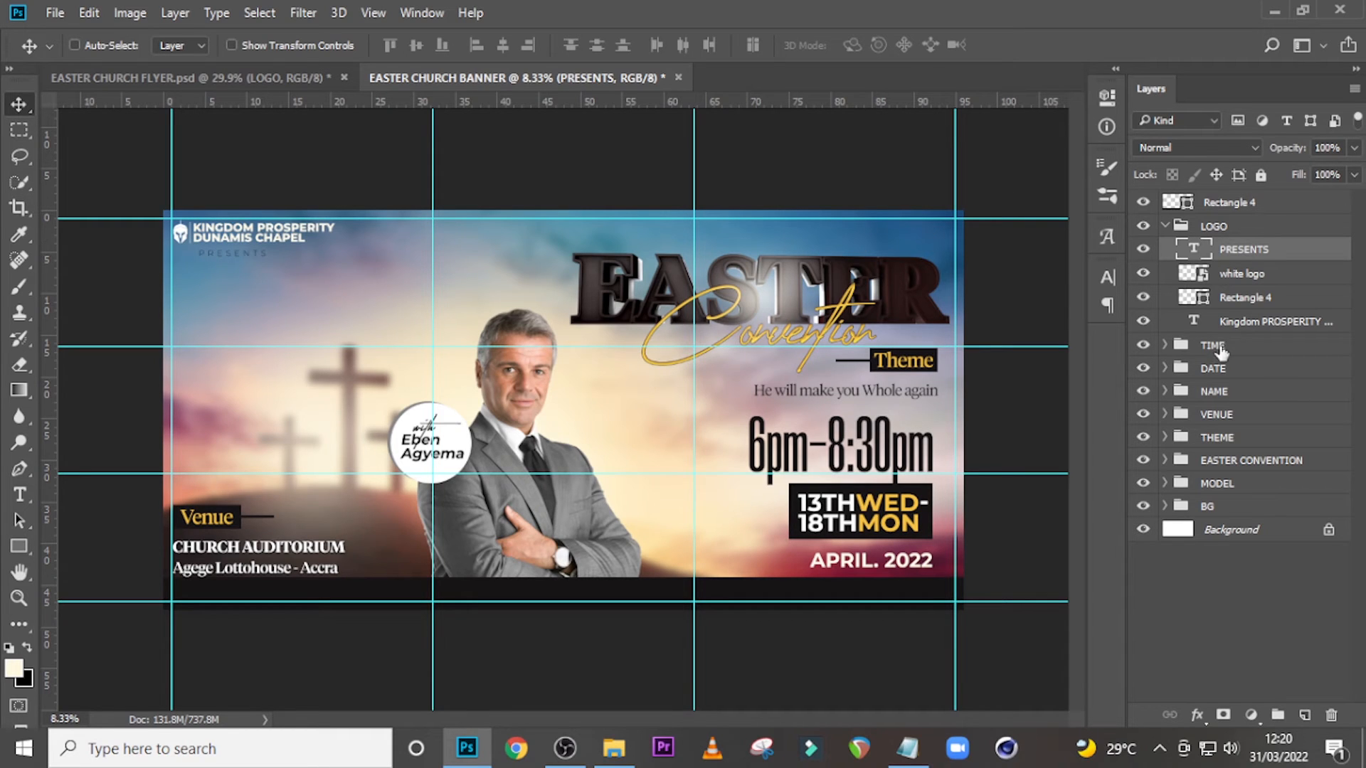
# Set the PRESENTS text's Montserrat font style to Medium.
pyautogui.click(1107, 277)
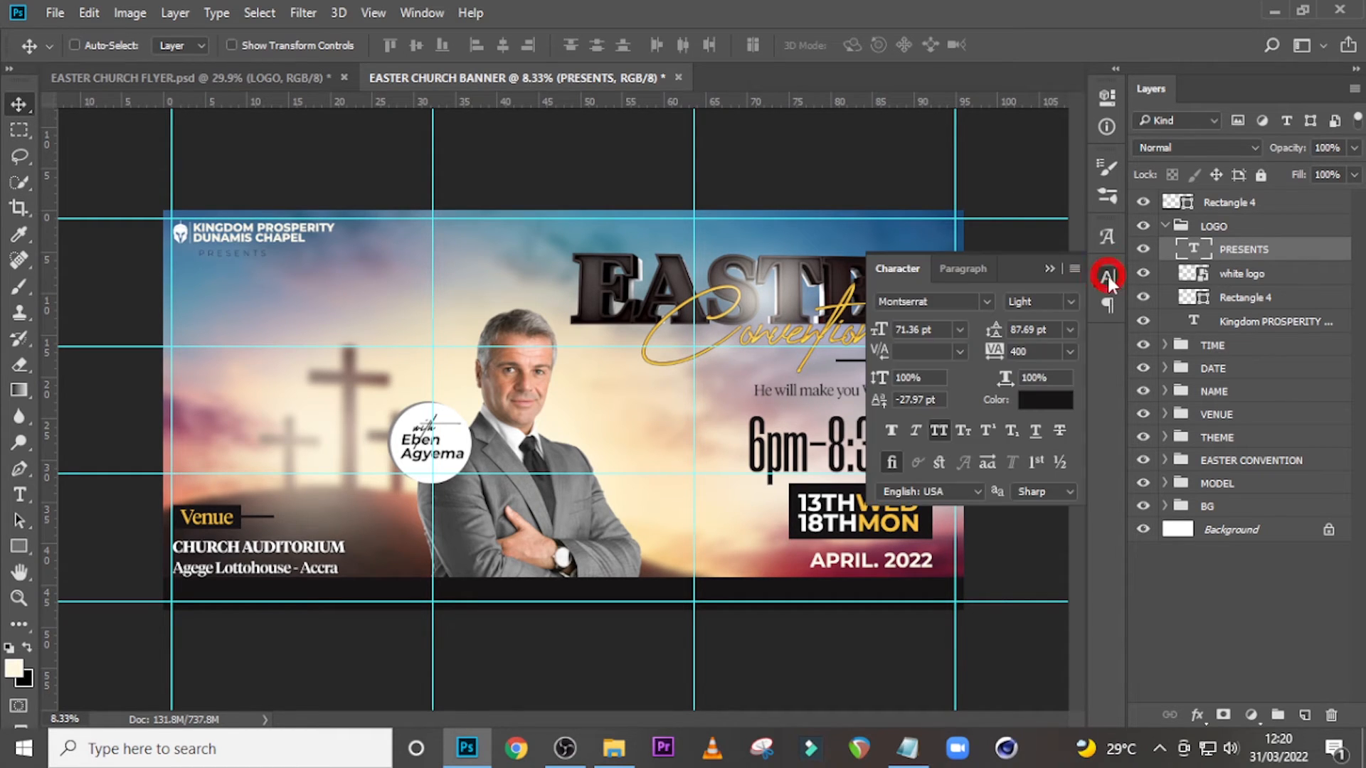
pyautogui.click(1070, 302)
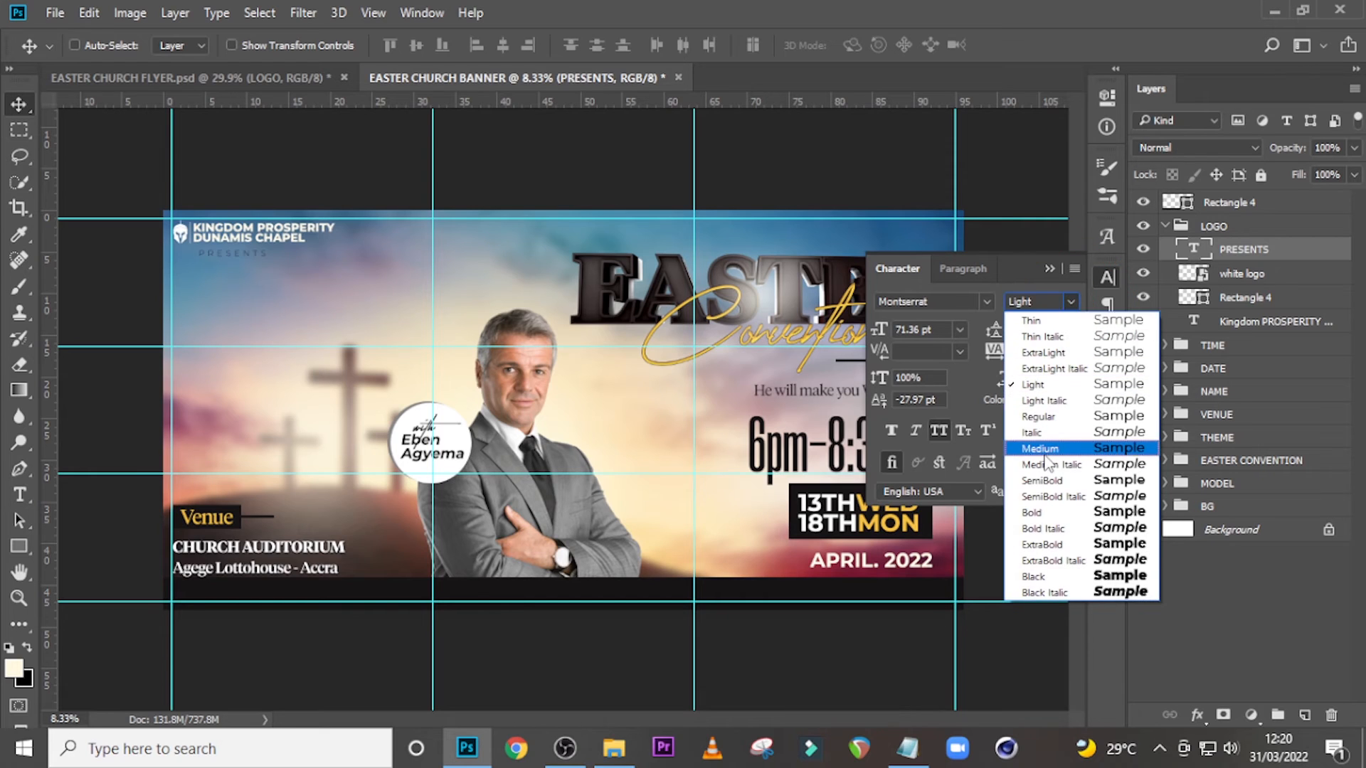
pyautogui.click(1039, 369)
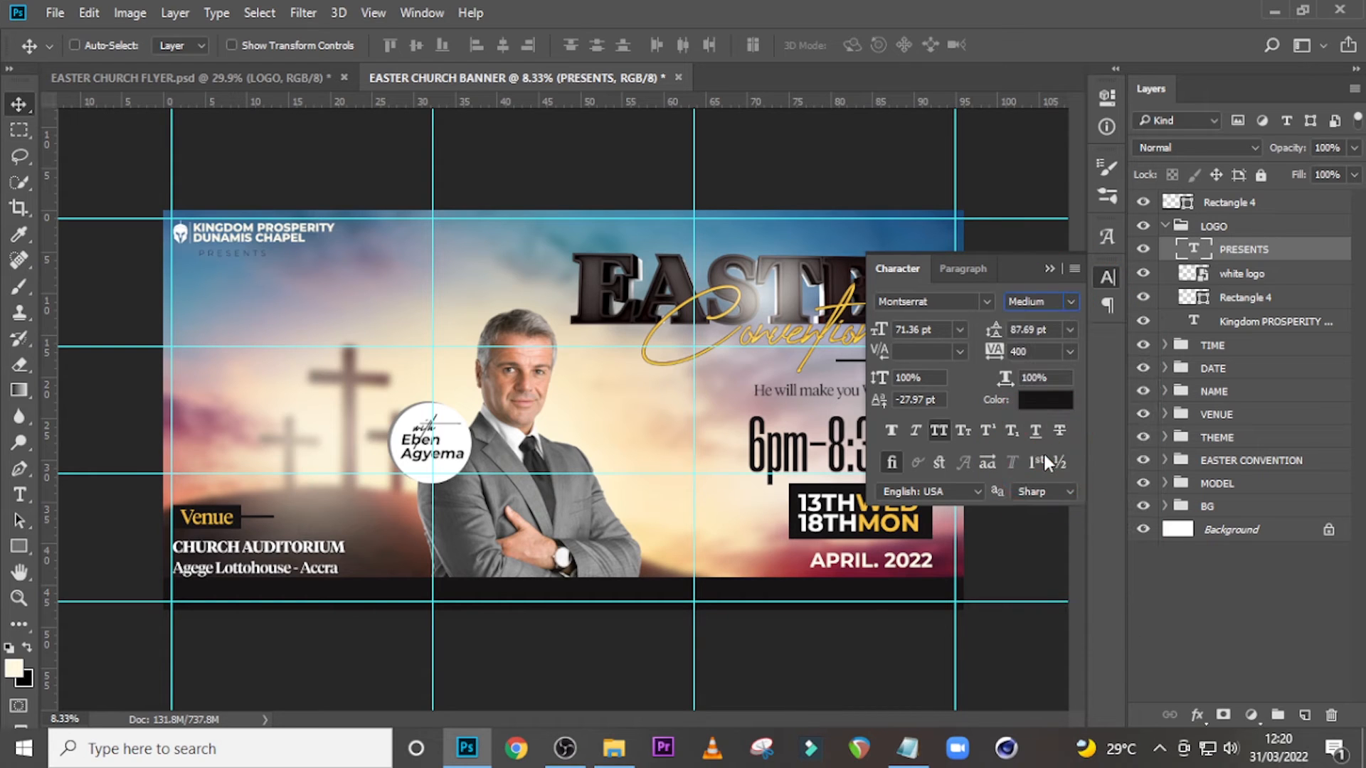
pyautogui.click(1048, 269)
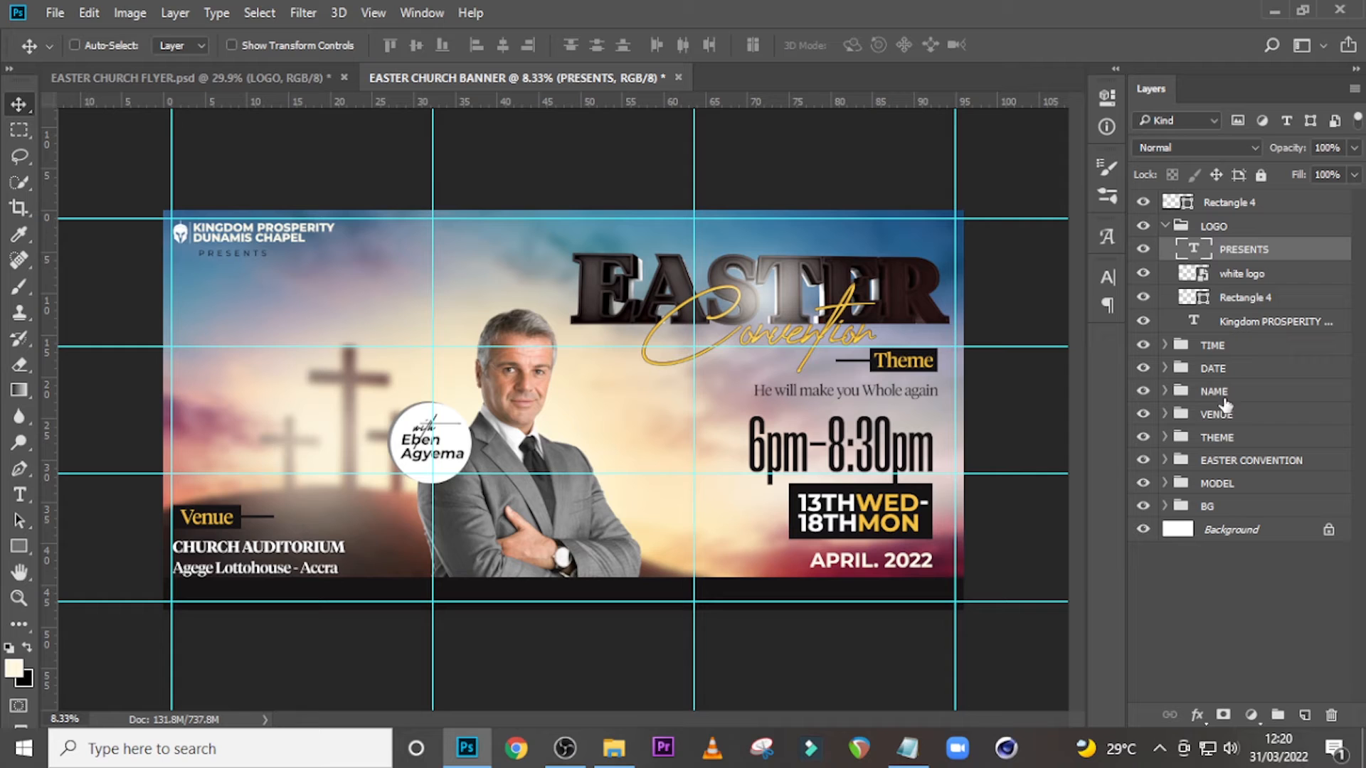
# Nudge the VENUE group slightly right and up from the dark bottom strip.
pyautogui.click(1221, 425)
pyautogui.hotkey('shift', 'Right')
pyautogui.hotkey('shift', 'Right')
pyautogui.hotkey('shift', 'Right')
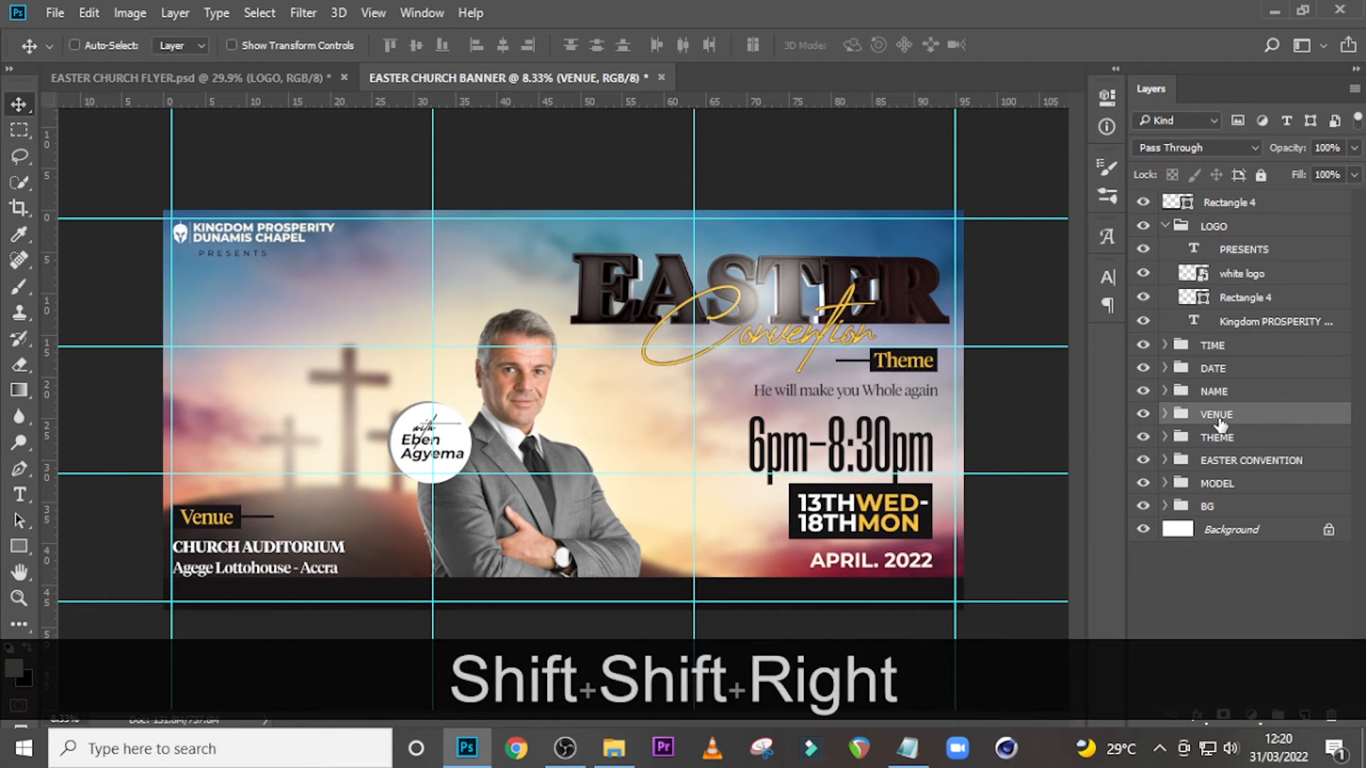
pyautogui.press('Up')
pyautogui.press('Up')
pyautogui.press('Up')
pyautogui.press('Up')
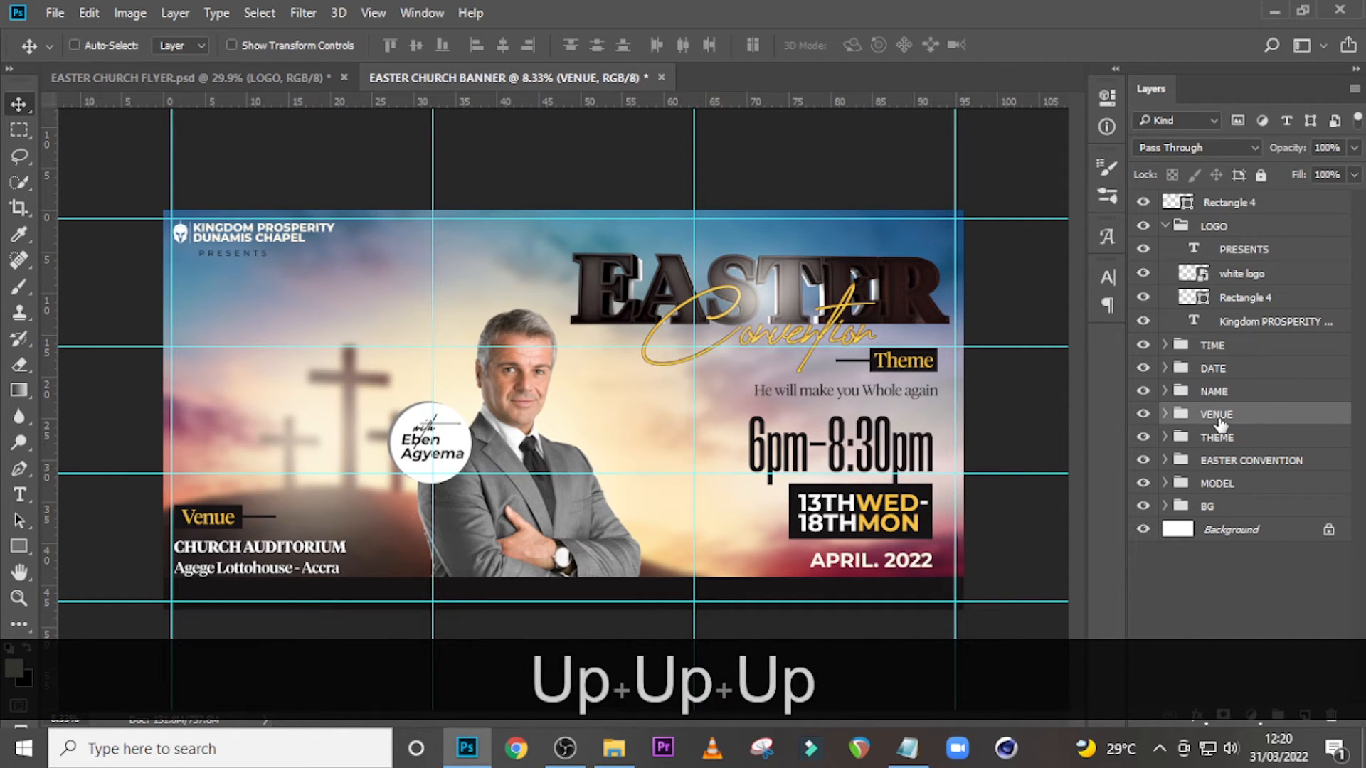
pyautogui.press('v')
pyautogui.press('Up')
pyautogui.press('Up')
pyautogui.press('Up')
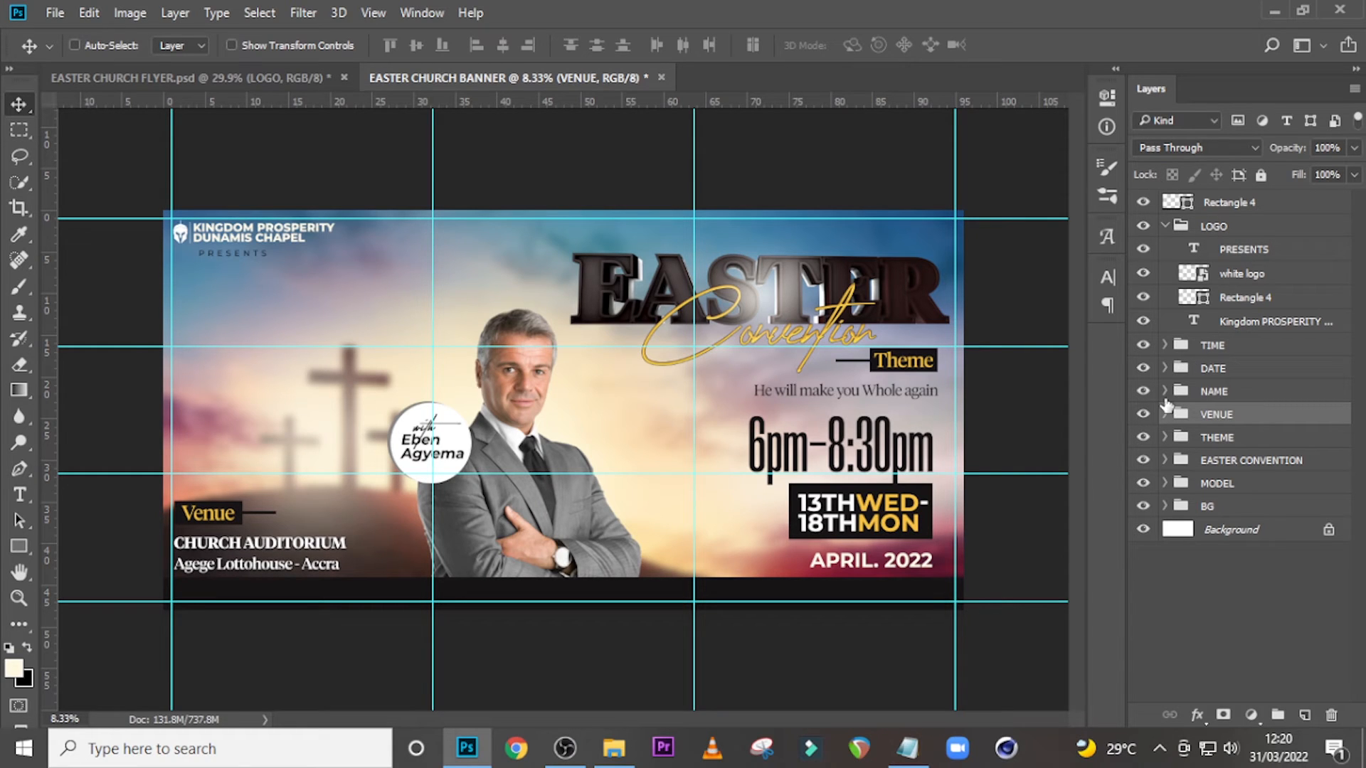
# Delete the black label box and the short line beside the Venue text in the VENUE group.
pyautogui.click(1165, 414)
pyautogui.click(1230, 518)
pyautogui.press('Delete')
pyautogui.press('Delete')
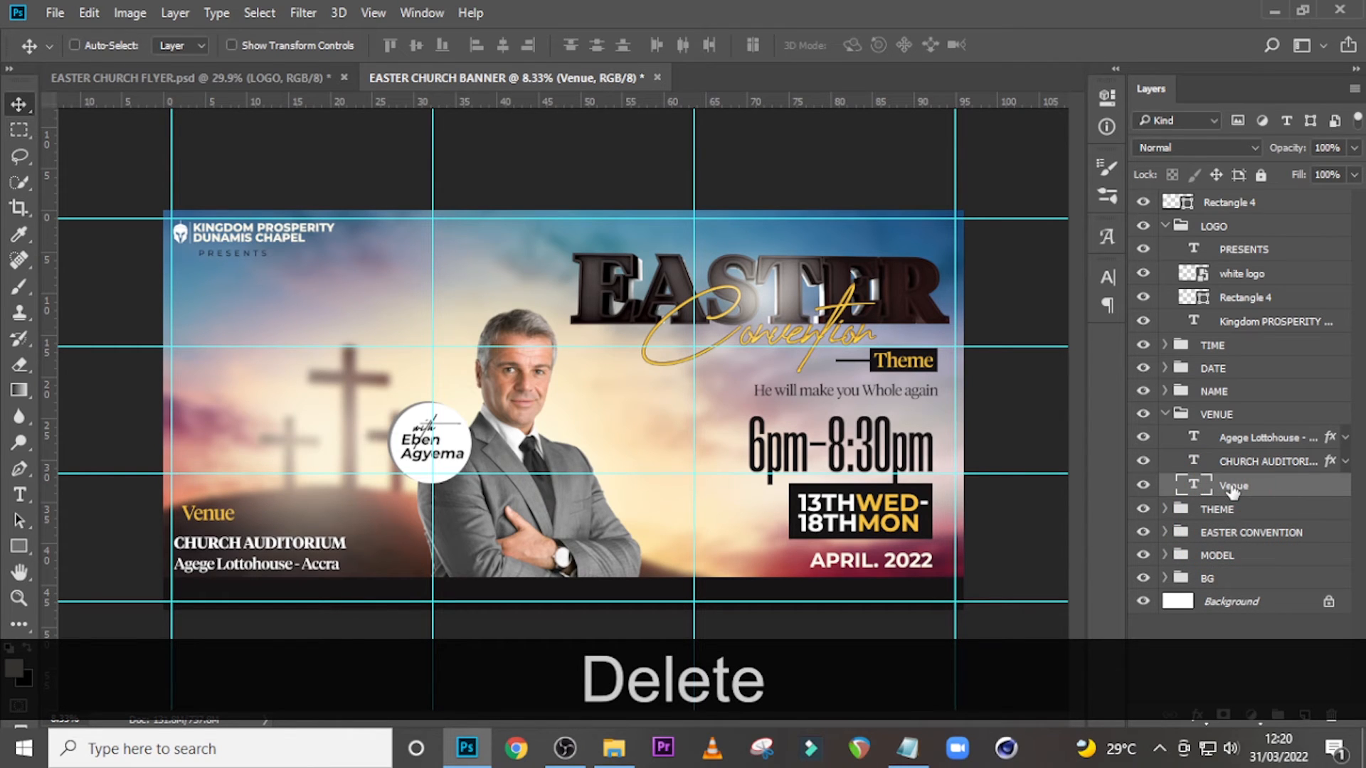
# Nudge the Venue text down and left so it sits close above the start of CHURCH AUDITORIUM.
pyautogui.press('v')
pyautogui.hotkey('shift', 'Down')
pyautogui.hotkey('shift', 'Down')
pyautogui.hotkey('shift', 'Down')
pyautogui.hotkey('shift', 'Down')
pyautogui.hotkey('shift', 'Down')
pyautogui.hotkey('shift', 'Down')
pyautogui.hotkey('shift', 'Down')
pyautogui.hotkey('shift', 'Down')
pyautogui.hotkey('shift', 'Down')
pyautogui.hotkey('shift', 'Down')
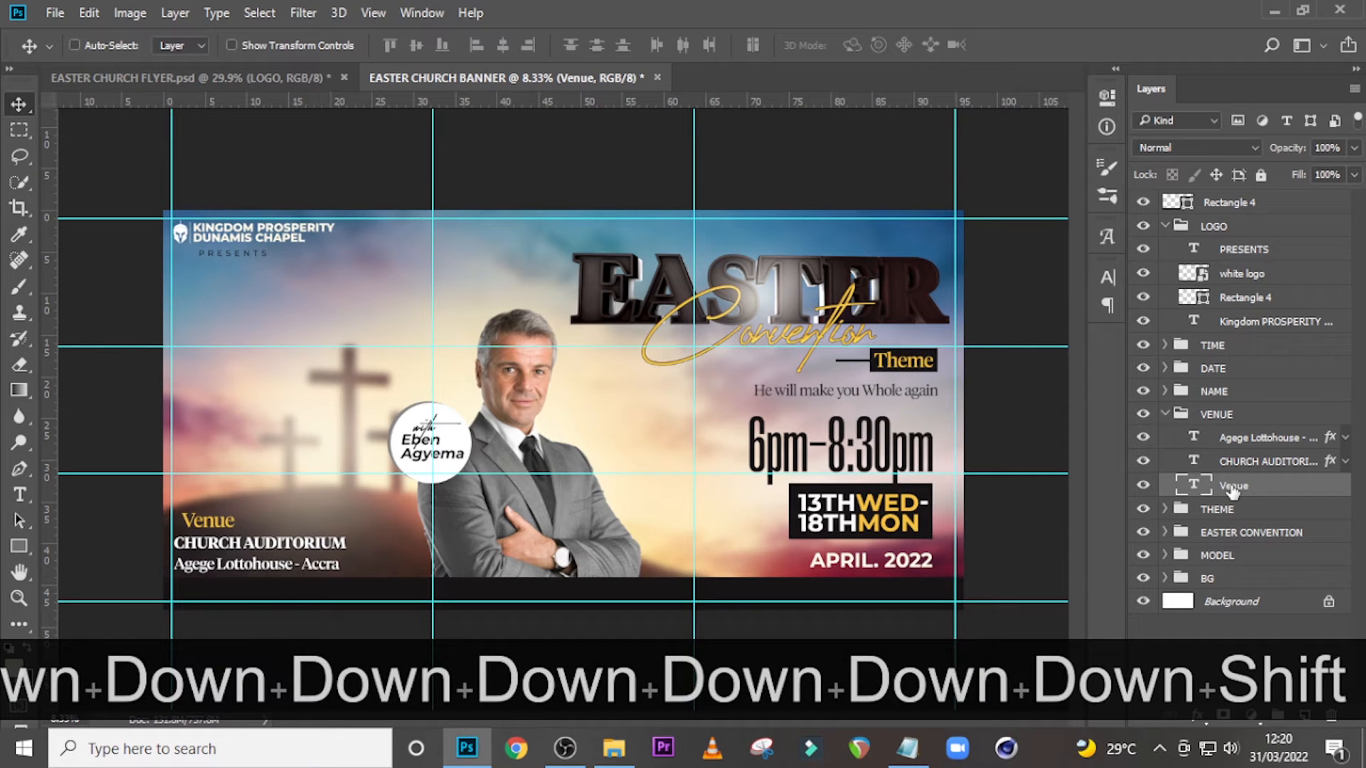
pyautogui.hotkey('shift', 'Left')
pyautogui.hotkey('shift', 'Left')
pyautogui.hotkey('shift', 'Left')
pyautogui.hotkey('shift', 'Left')
pyautogui.hotkey('shift', 'Left')
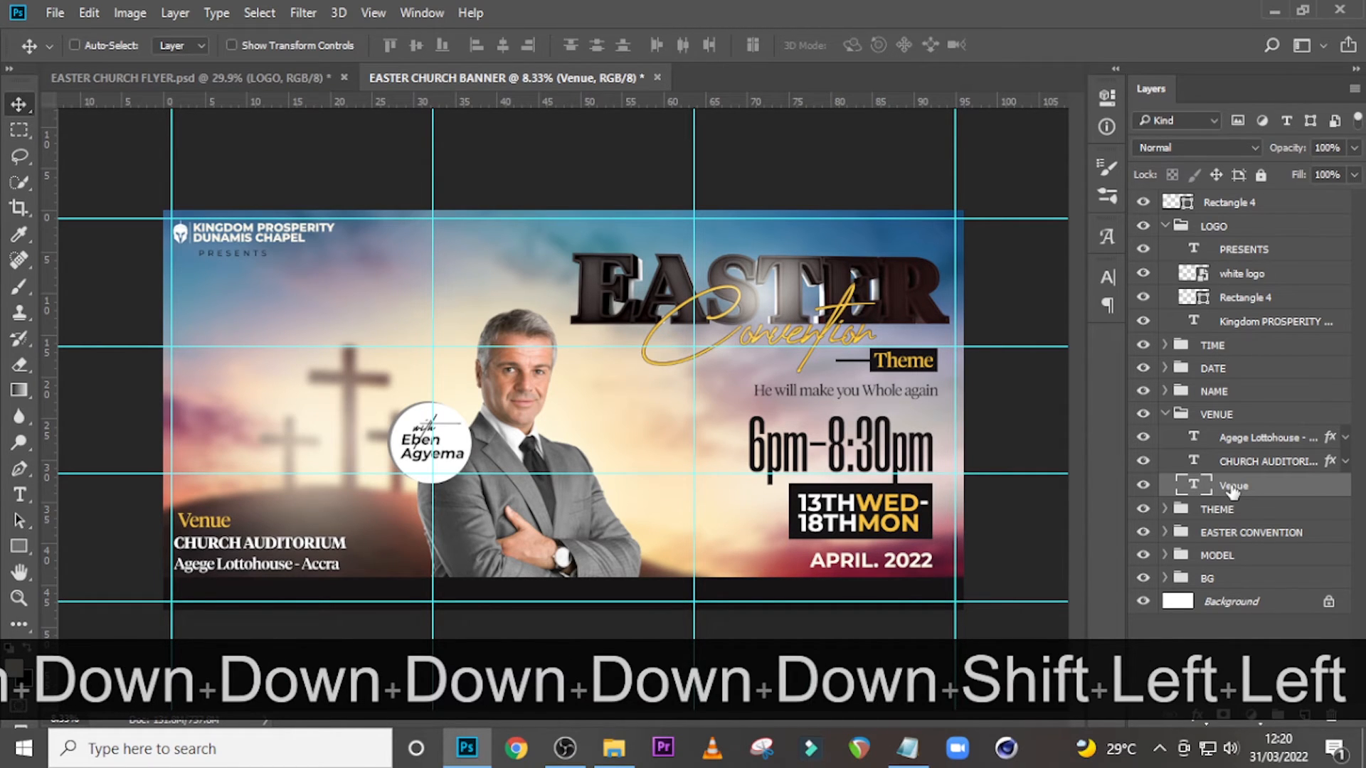
pyautogui.hotkey('shift', 'Left')
# Nudge the Agege Lottohouse - Accra line slightly up towards CHURCH AUDITORIUM and hide the guides.
pyautogui.click(1244, 439)
pyautogui.hotkey('shift', 'Left')
pyautogui.hotkey('shift', 'Left')
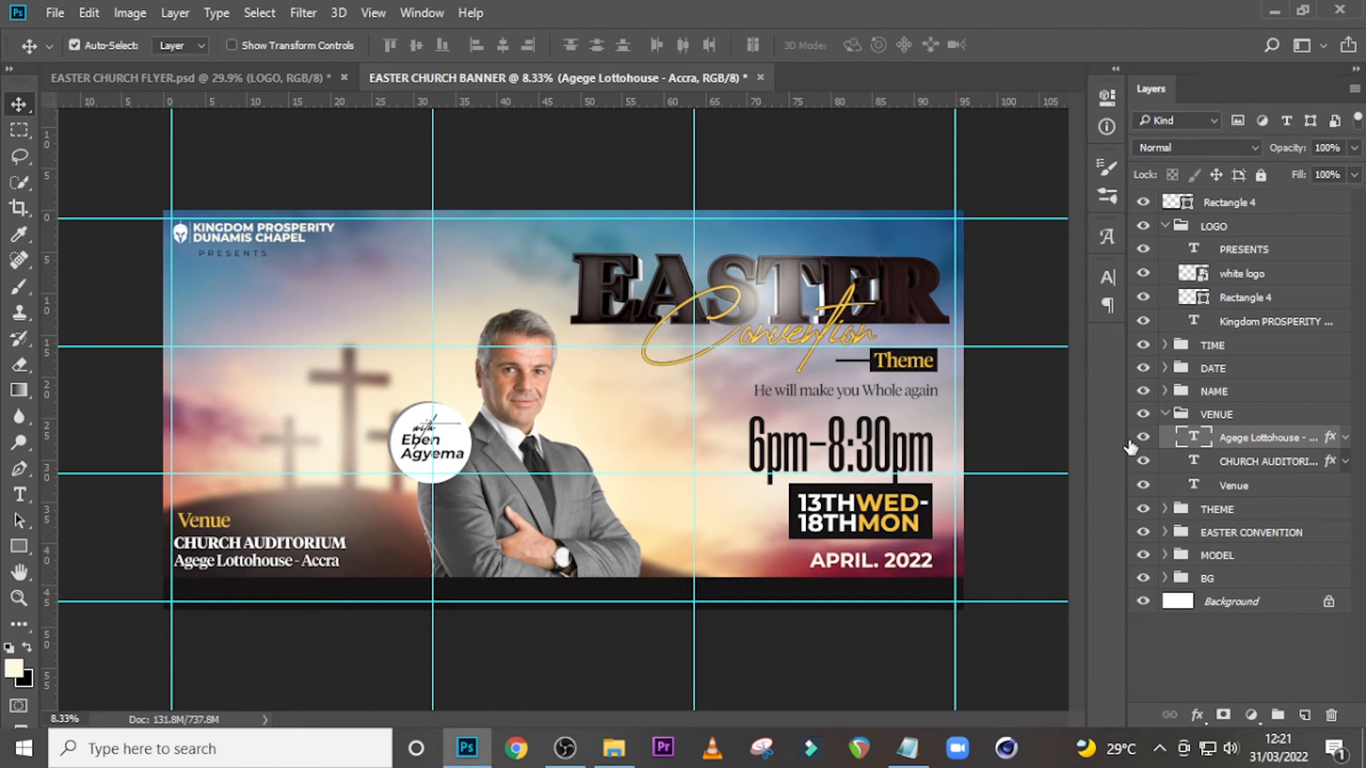
pyautogui.hotkey('ctrl', ';')
# Compare the background with and without Layer 1 in the BG group, and add a layer mask to Layer 1.
pyautogui.click(1164, 578)
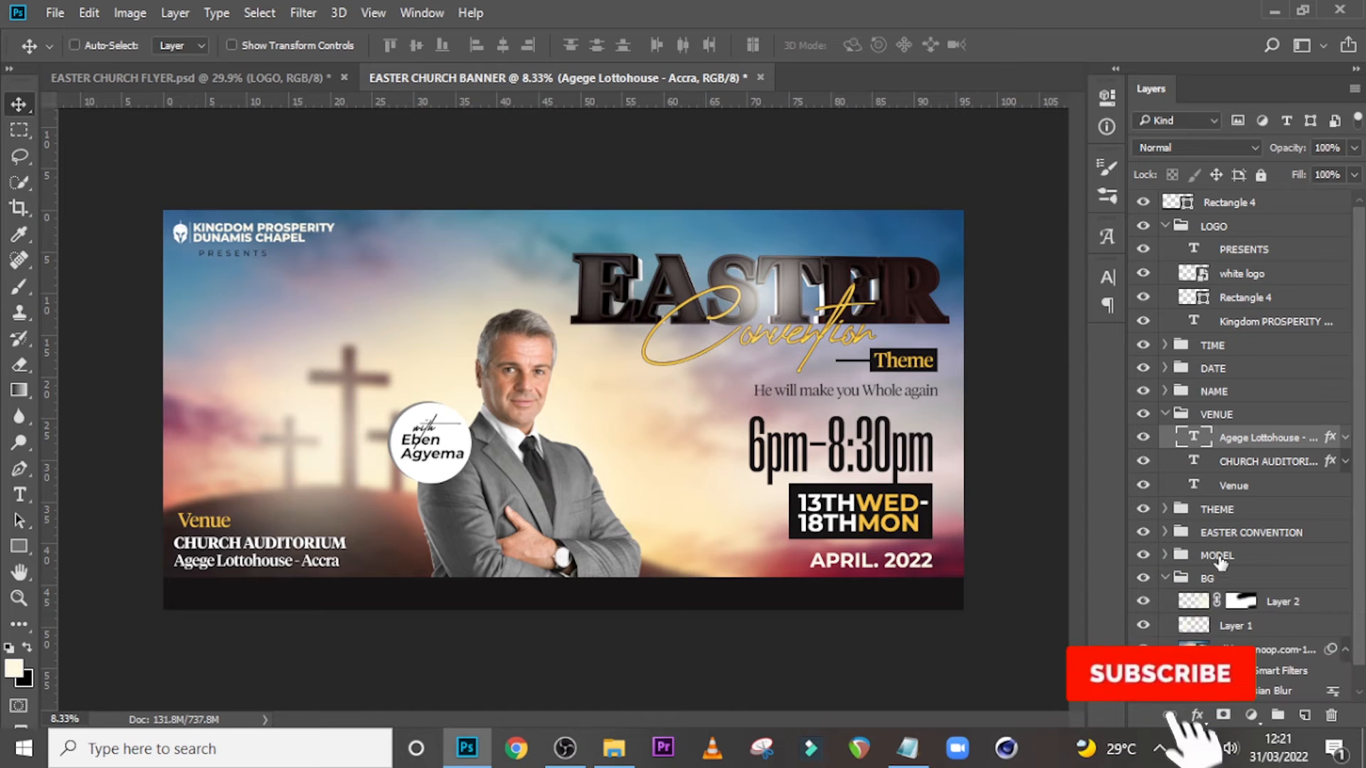
pyautogui.click(1143, 625)
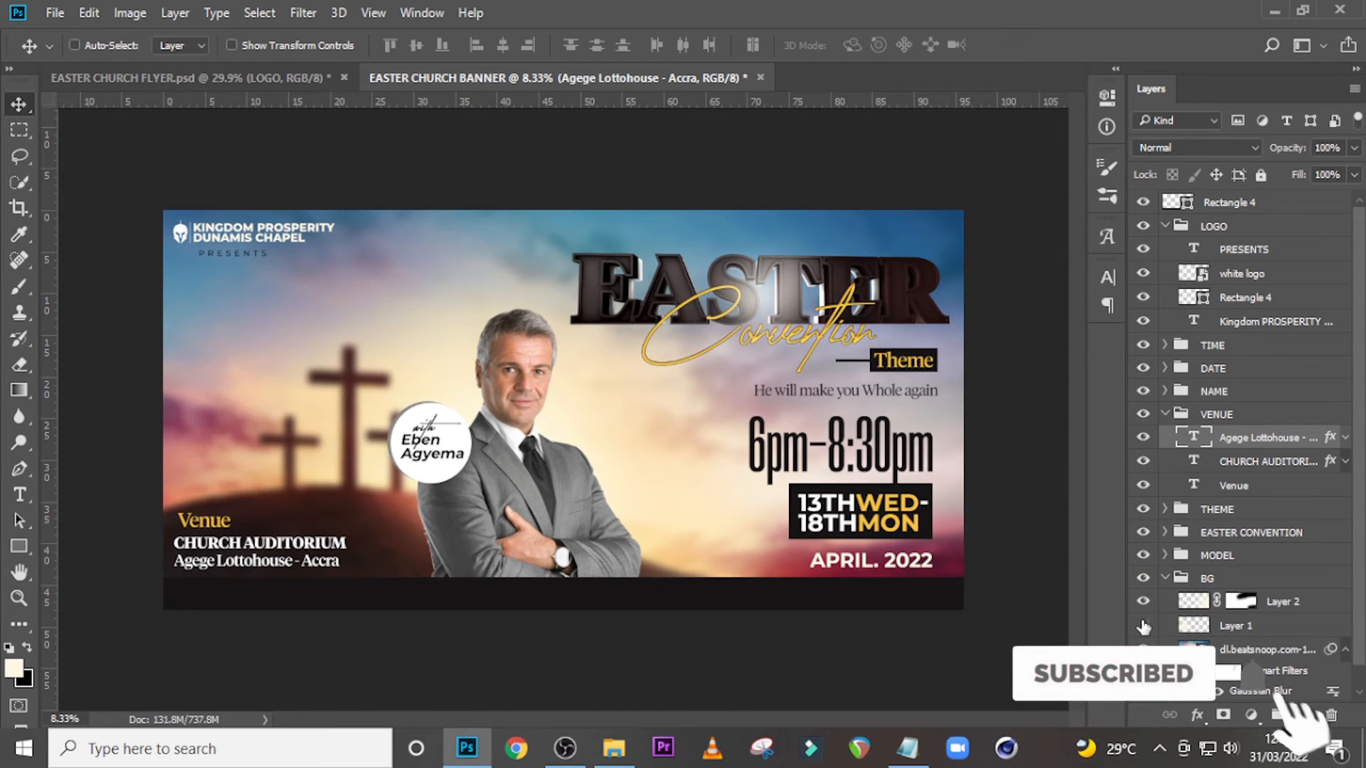
pyautogui.click(1143, 625)
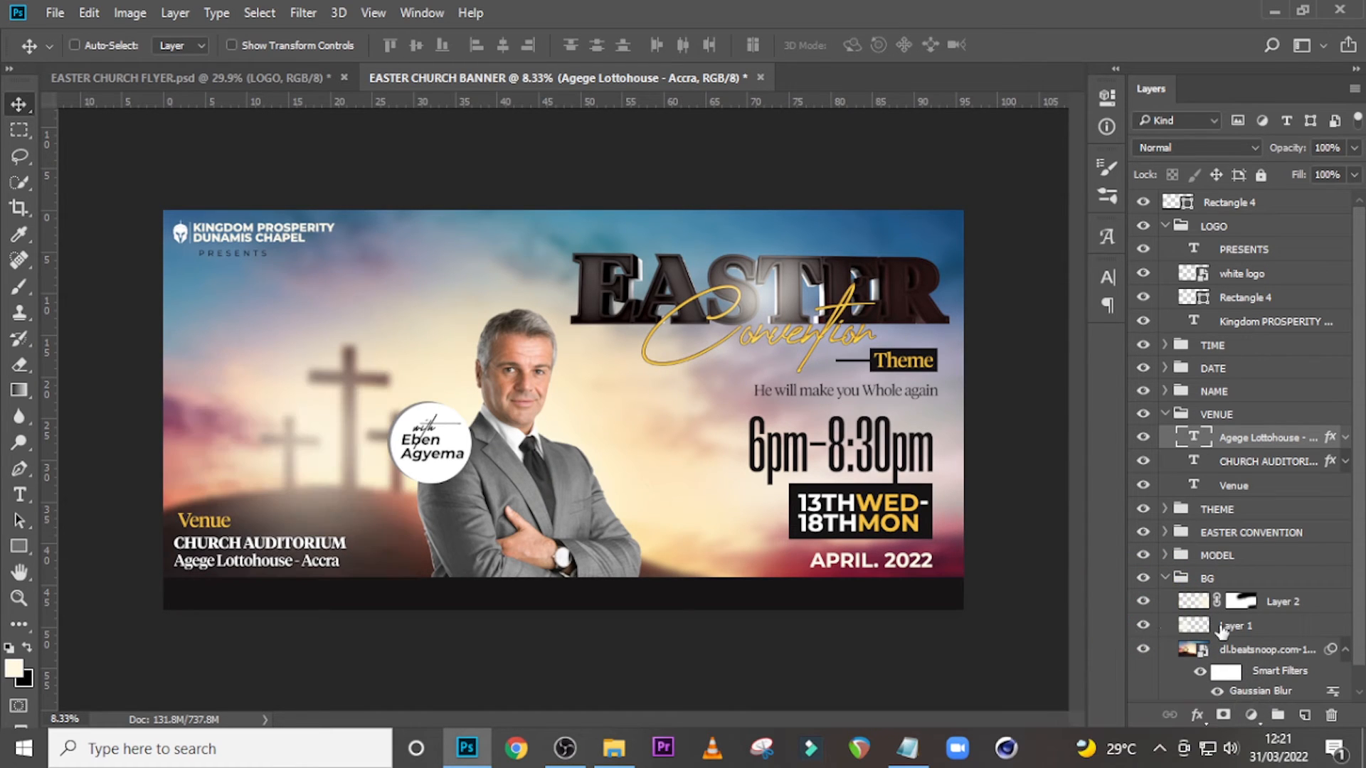
pyautogui.click(1221, 628)
pyautogui.click(1223, 715)
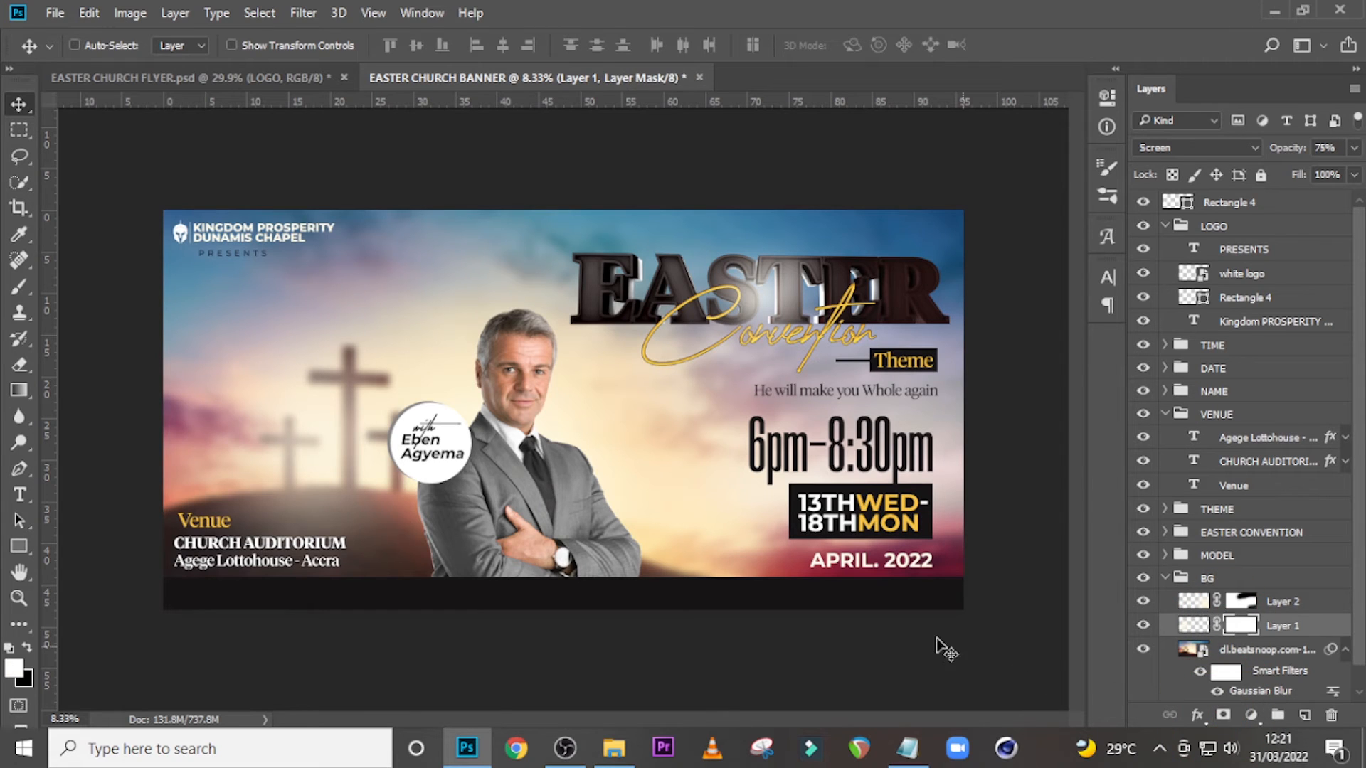
# Paint black on Layer 1's mask over the banner's lower-left hill with a 2700 px soft brush, and collapse the BG group.
pyautogui.press('b')
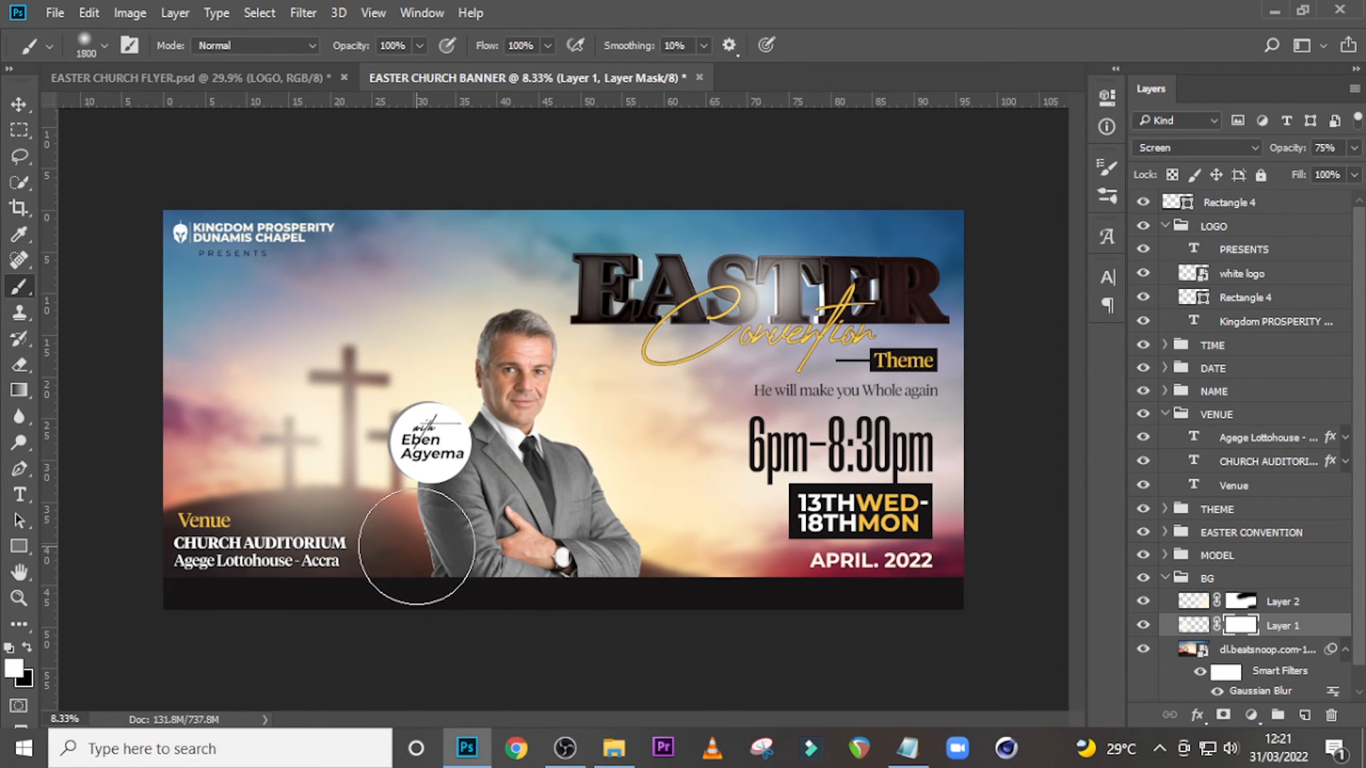
pyautogui.press(']')
pyautogui.press(']')
pyautogui.press(']')
pyautogui.press(']')
pyautogui.press(']')
pyautogui.press(']')
pyautogui.press(']')
pyautogui.press(']')
pyautogui.press(']')
pyautogui.press('x')
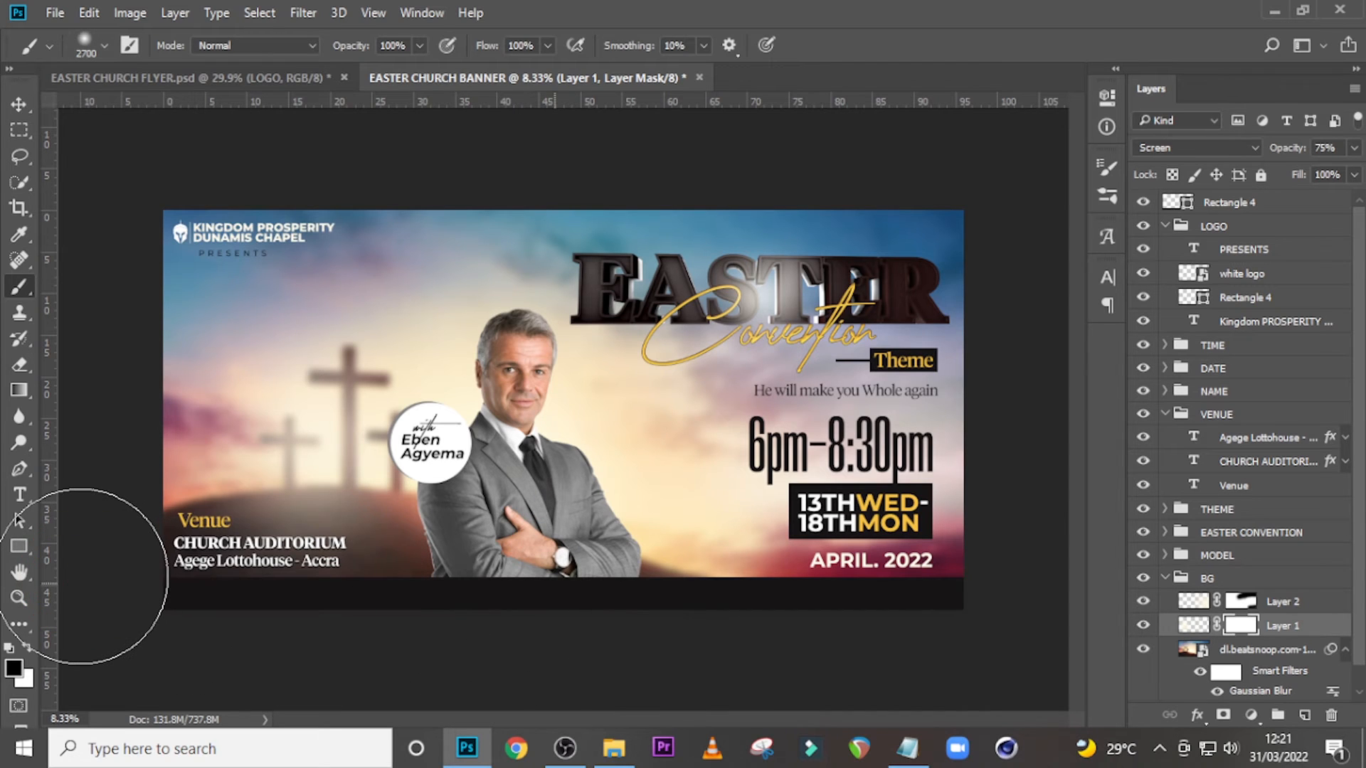
pyautogui.moveTo(81, 576)
pyautogui.mouseDown()
pyautogui.moveTo(334, 579)
pyautogui.moveTo(334, 610)
pyautogui.moveTo(82, 576)
pyautogui.mouseUp()
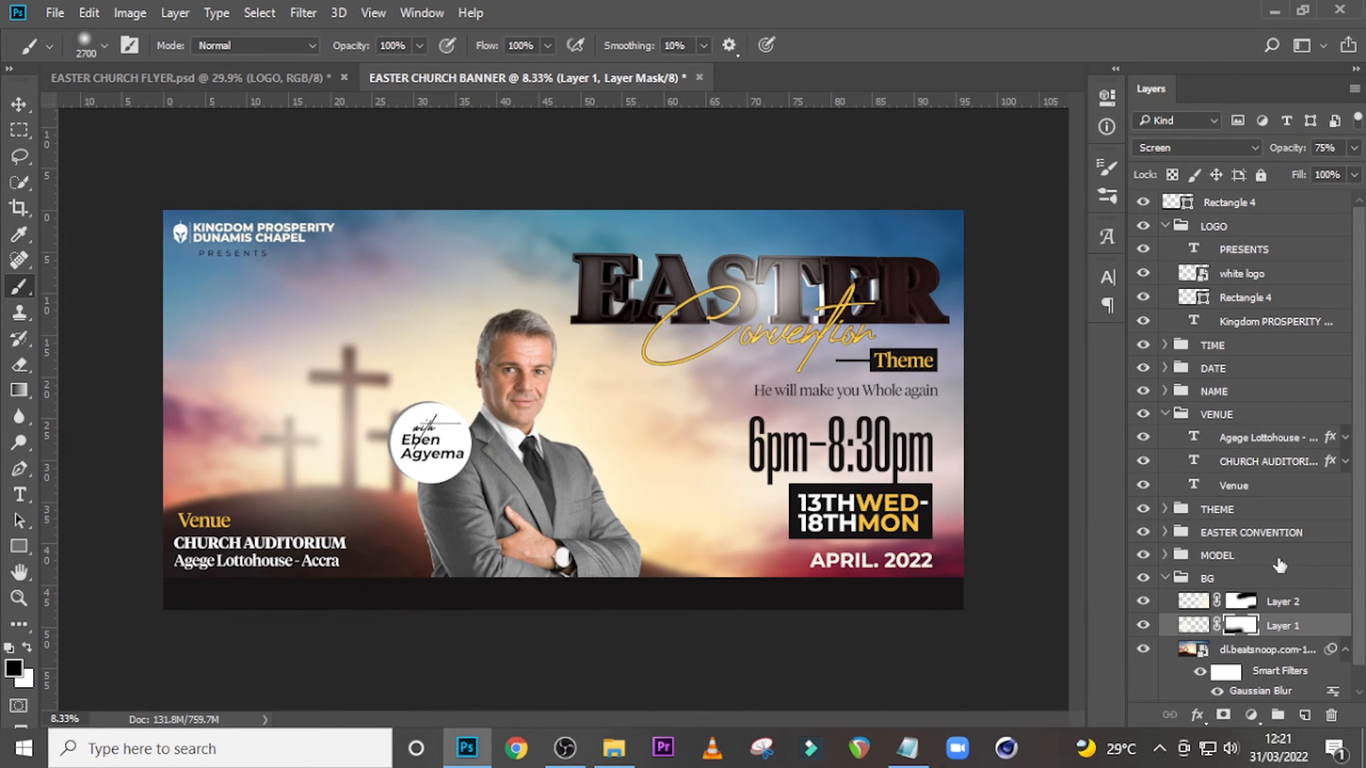
pyautogui.click(1165, 579)
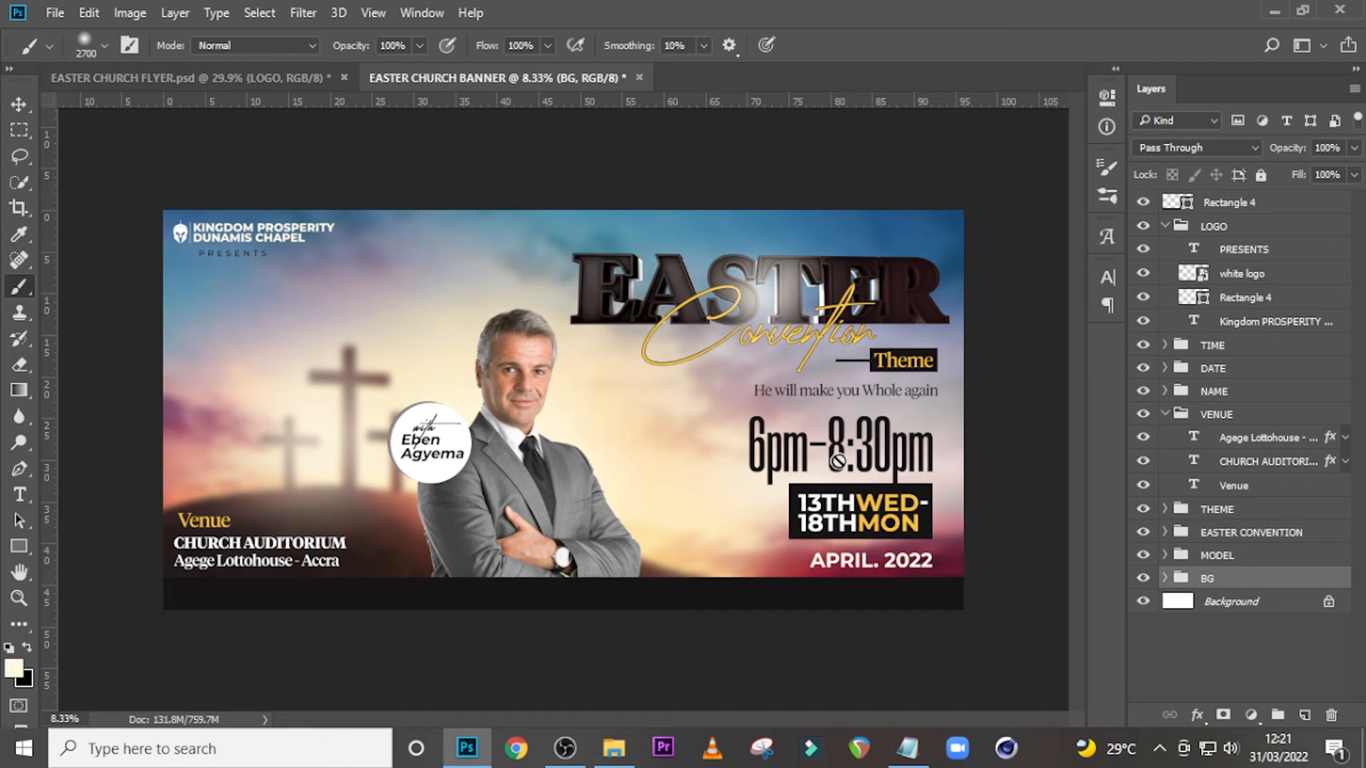
# Draw a thin 3920 by 8 px rectangle above the BG group across the Venue text and fill it white.
pyautogui.hotkey('ctrl', '+')
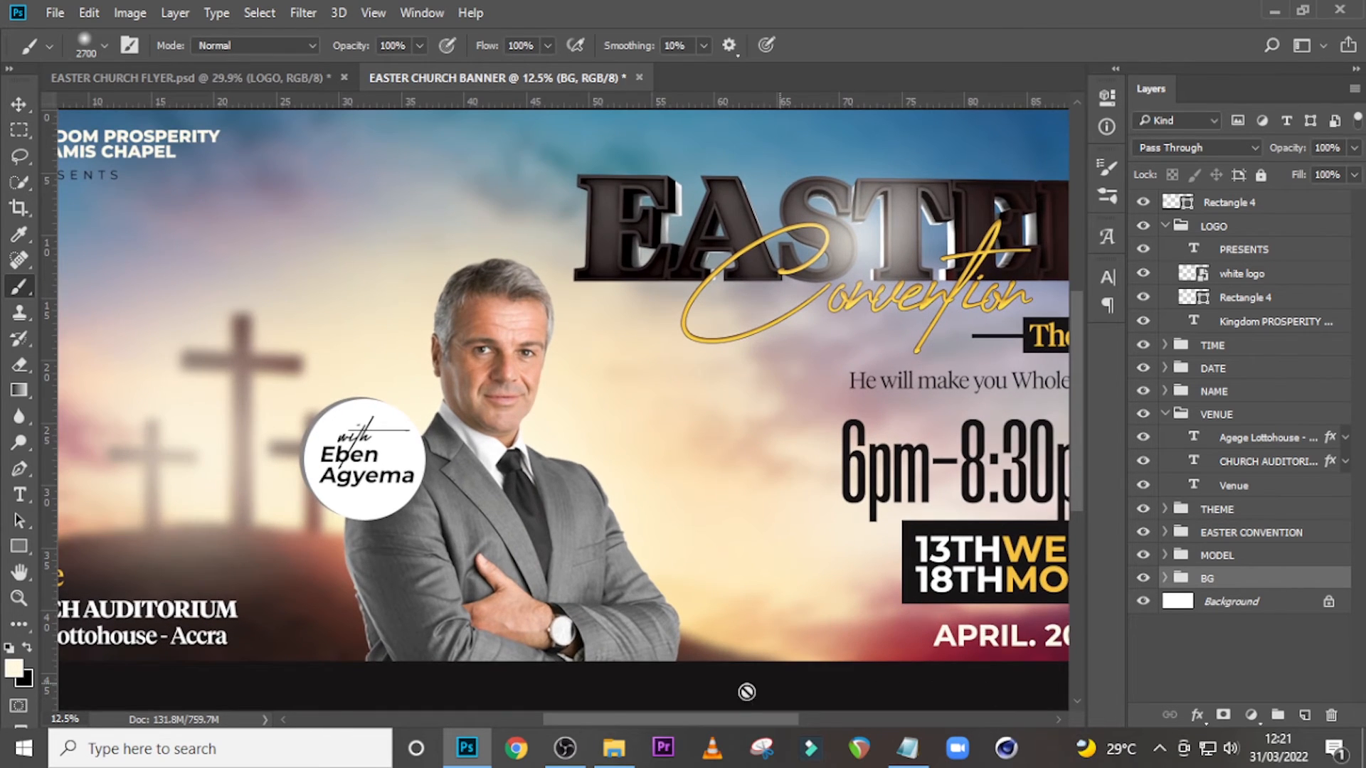
pyautogui.moveTo(737, 716)
pyautogui.mouseDown()
pyautogui.moveTo(615, 714)
pyautogui.moveTo(626, 715)
pyautogui.mouseUp()
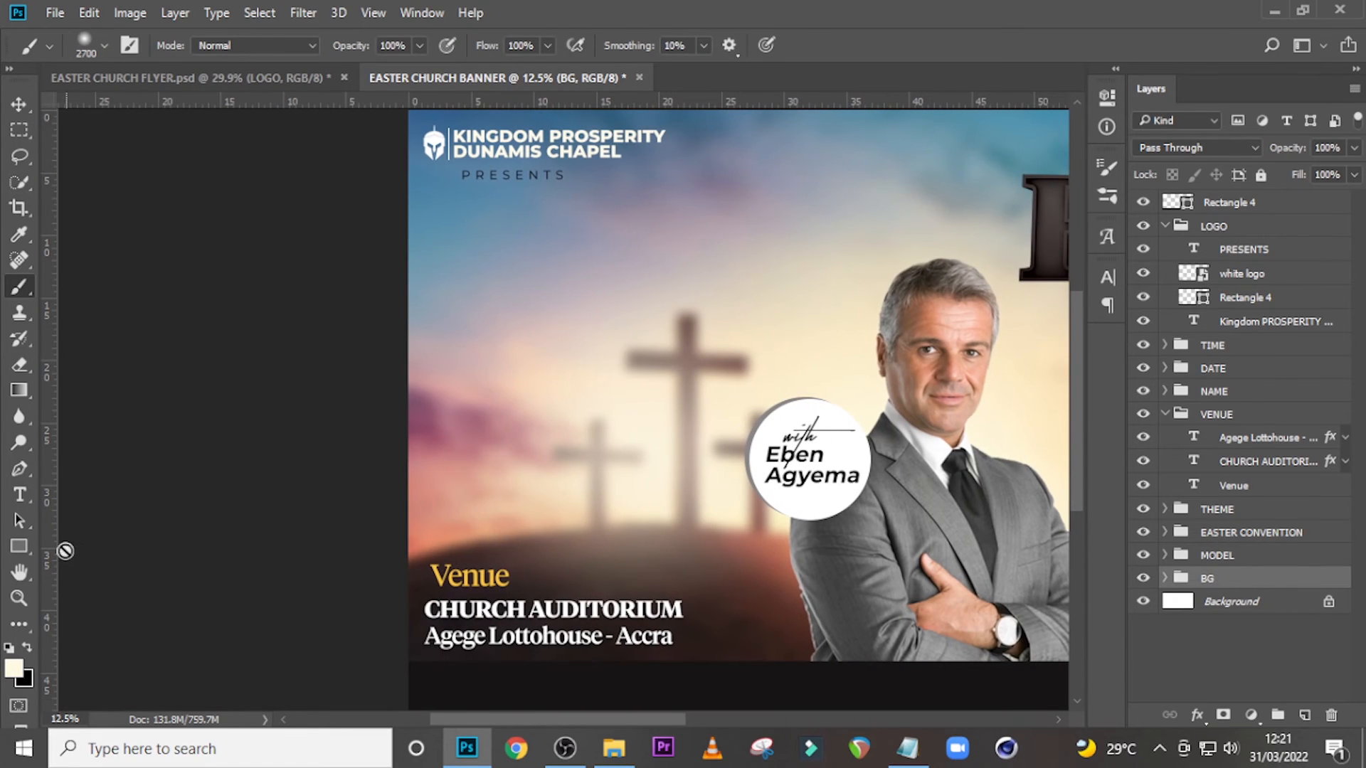
pyautogui.click(20, 546)
pyautogui.moveTo(418, 582); pyautogui.dragTo(911, 585)
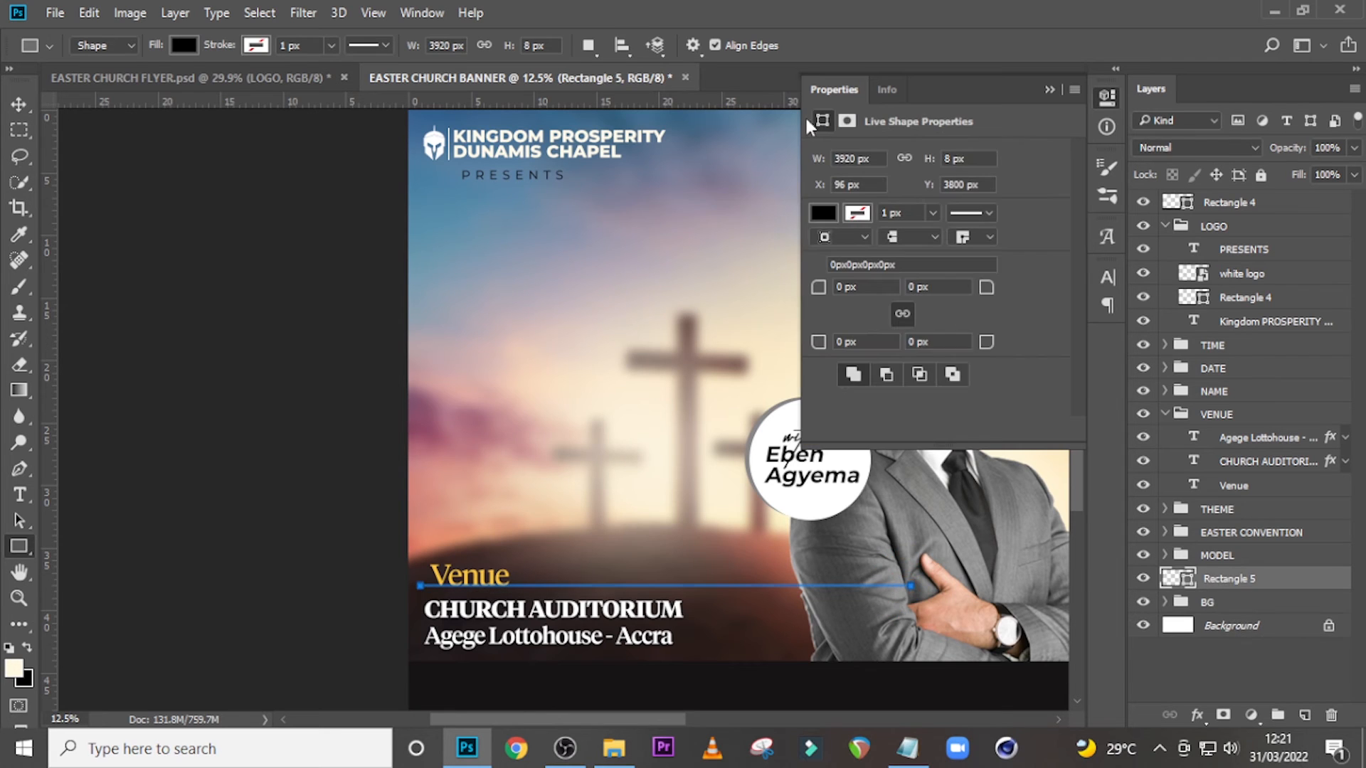
pyautogui.click(173, 45)
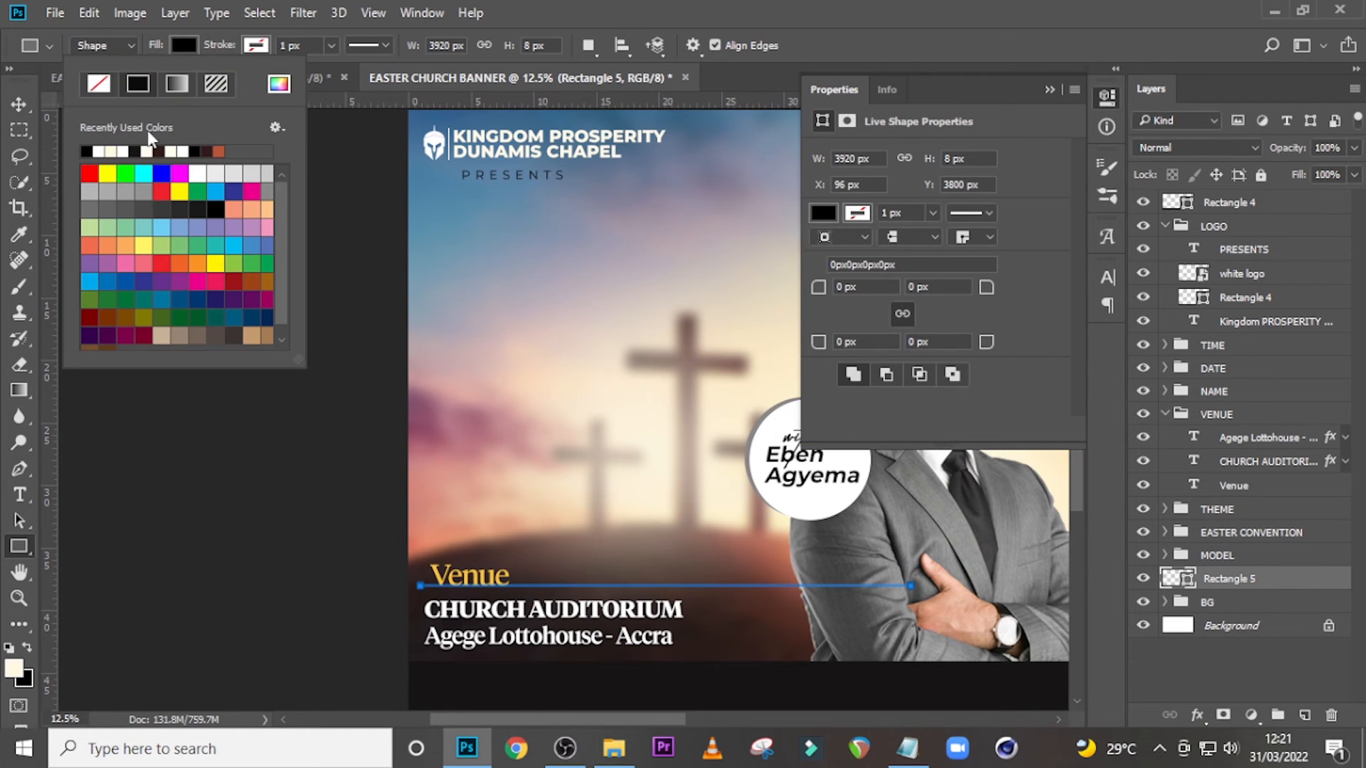
pyautogui.click(99, 151)
pyautogui.click(670, 18)
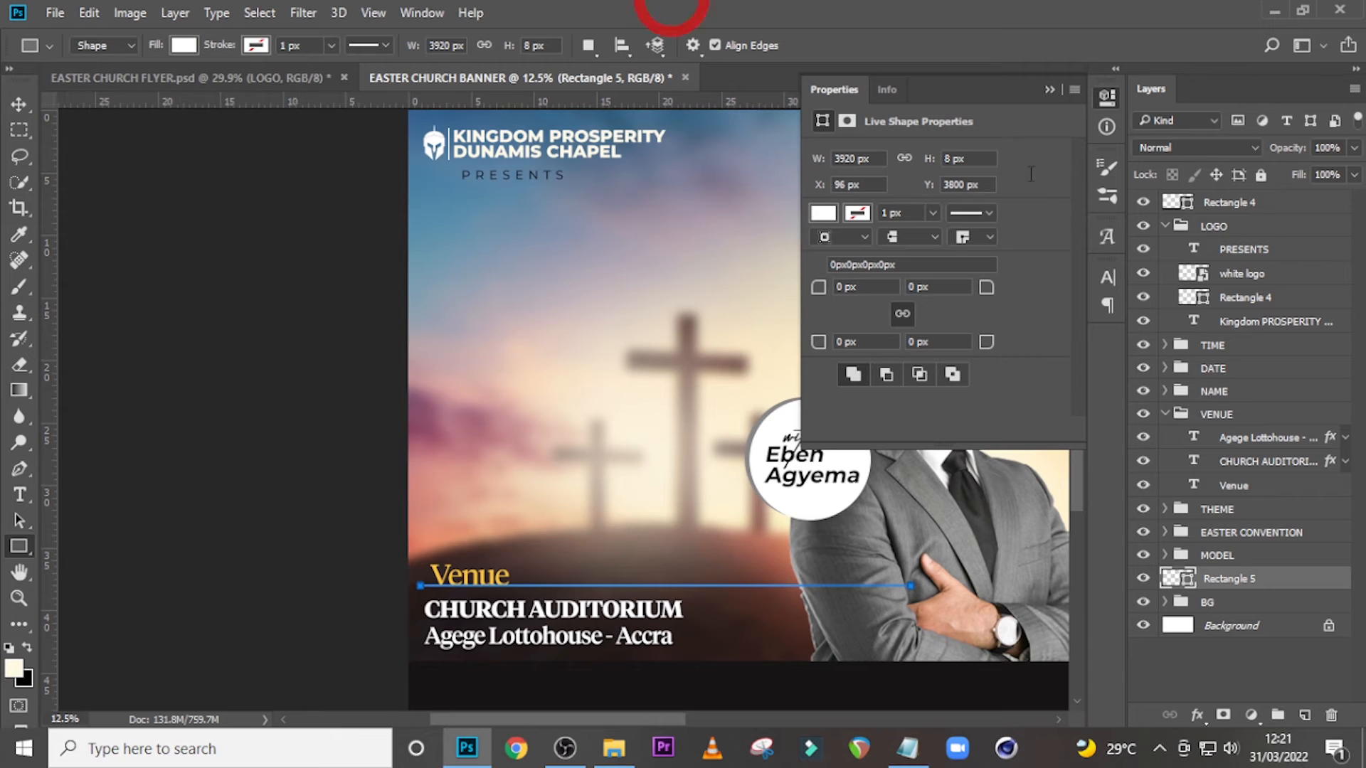
pyautogui.click(1049, 91)
# Move the white line under the Agege Lottohouse - Accra text, just above the dark strip and extending past the canvas's left edge.
pyautogui.click(1181, 579)
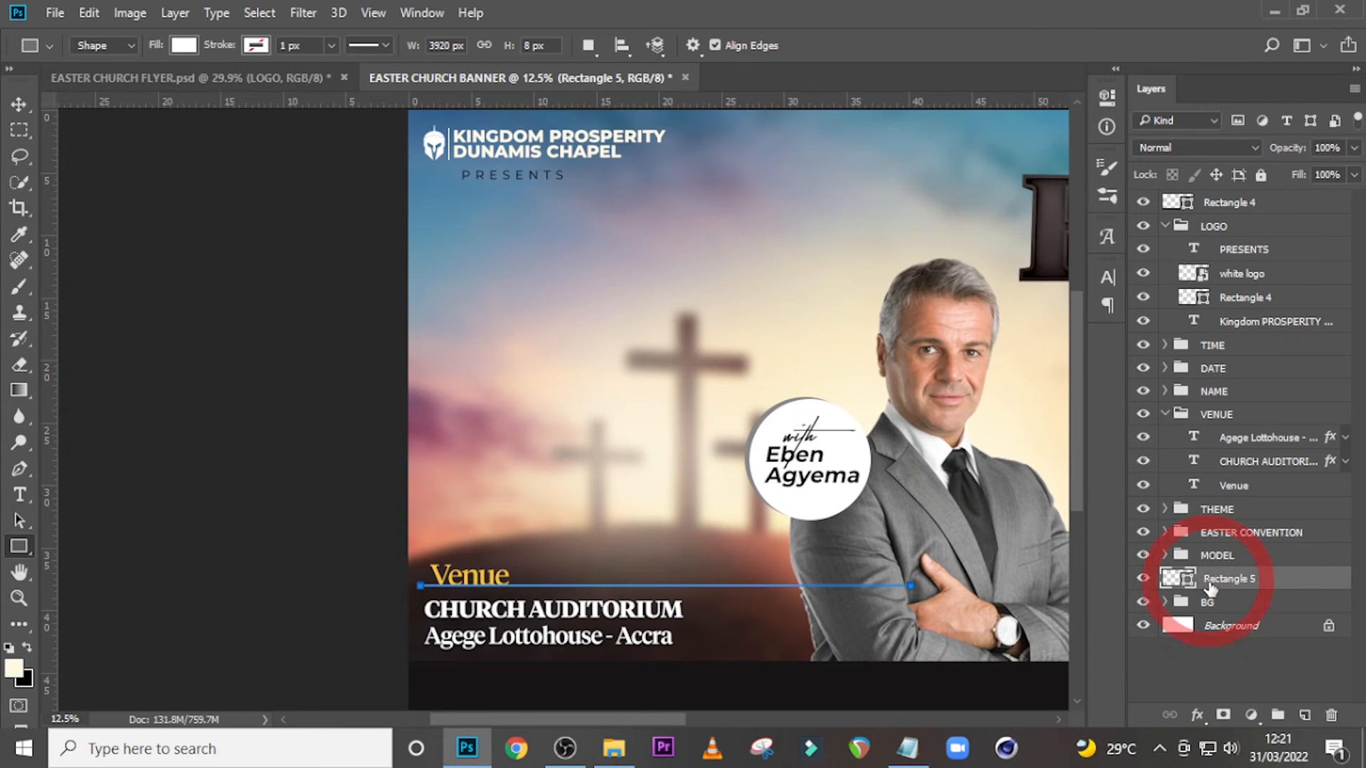
pyautogui.press('v')
pyautogui.moveTo(678, 603); pyautogui.dragTo(630, 655)
pyautogui.hotkey('shift', 'Down')
pyautogui.hotkey('shift', 'Down')
pyautogui.hotkey('shift', 'Down')
pyautogui.hotkey('shift', 'Down')
pyautogui.hotkey('shift', 'Down')
pyautogui.hotkey('shift', 'Up')
pyautogui.hotkey('shift', 'Up')
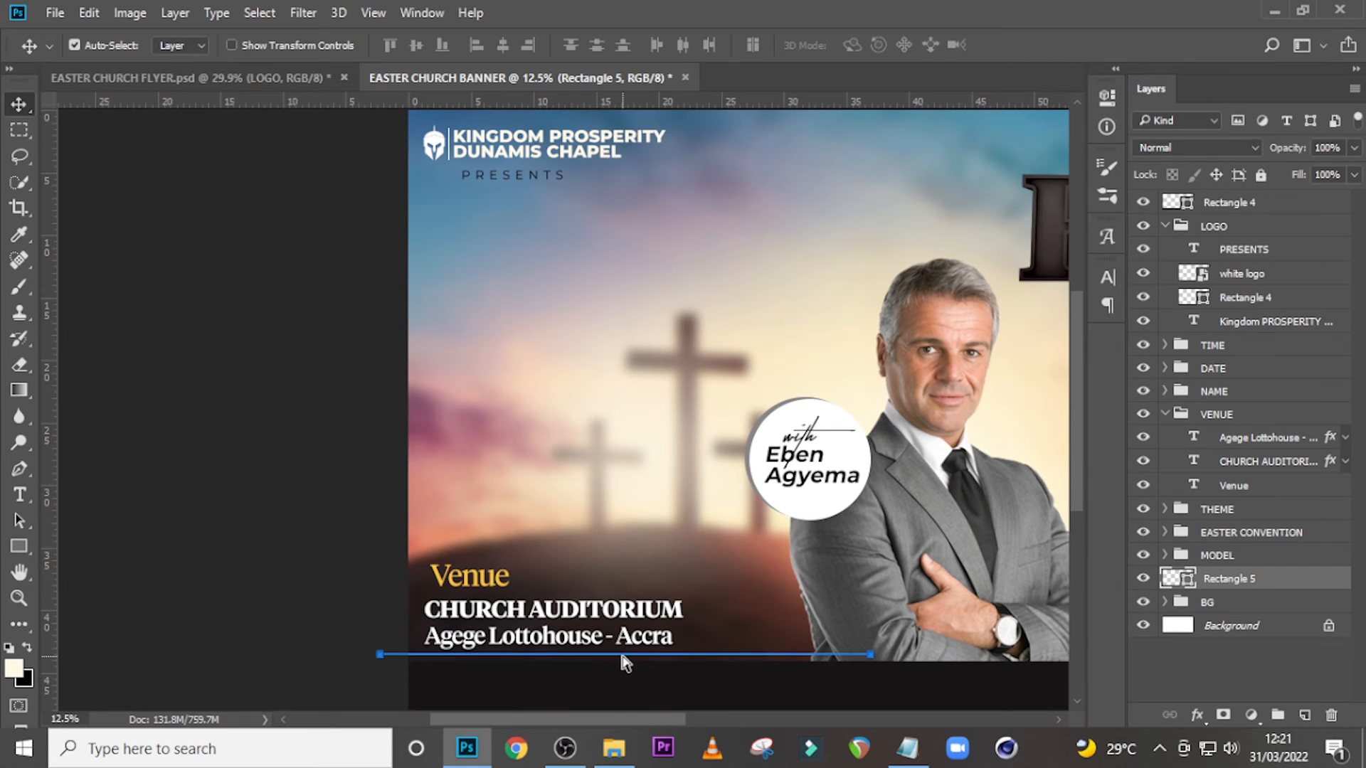
pyautogui.hotkey('ctrl', '0')
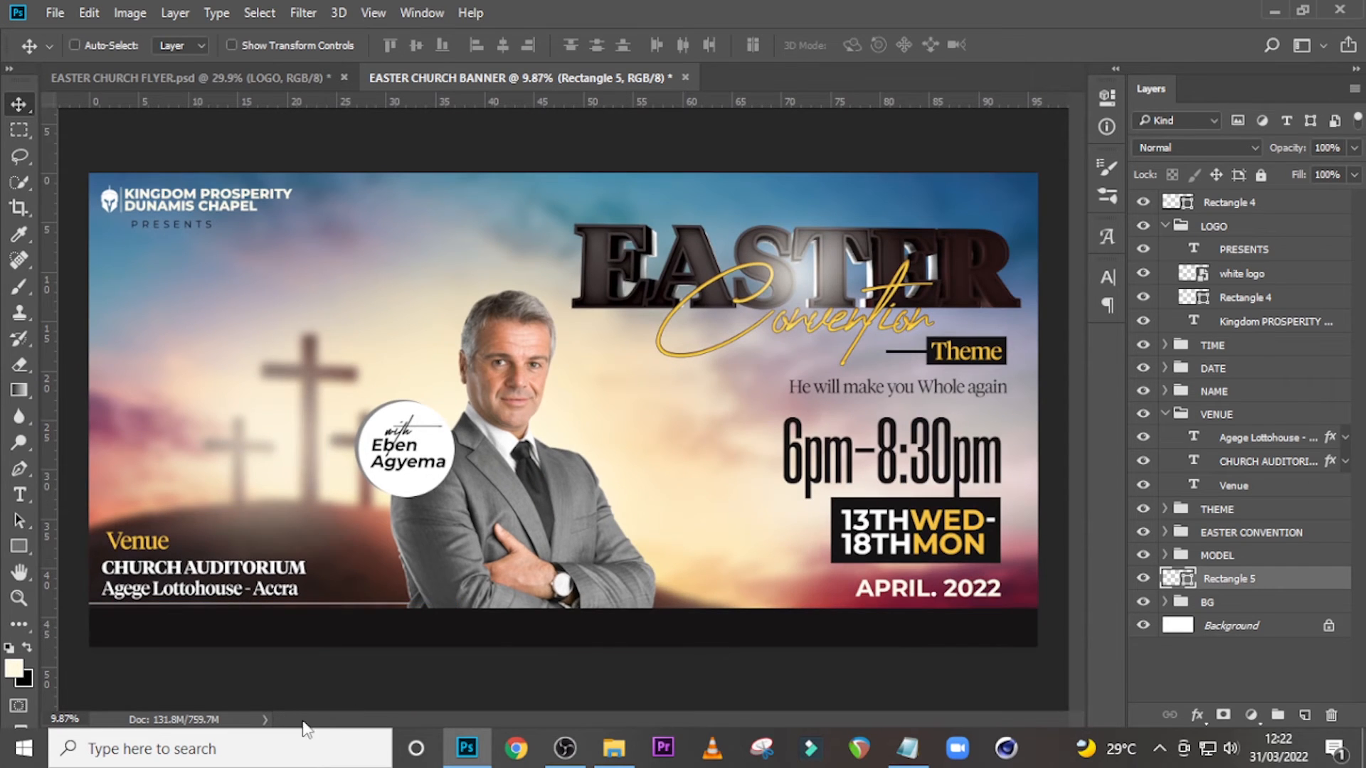
# Copy the MINISTERING TEL group's four text layers and Rectangle 5 from the flyer into the banner document.
pyautogui.press('t')
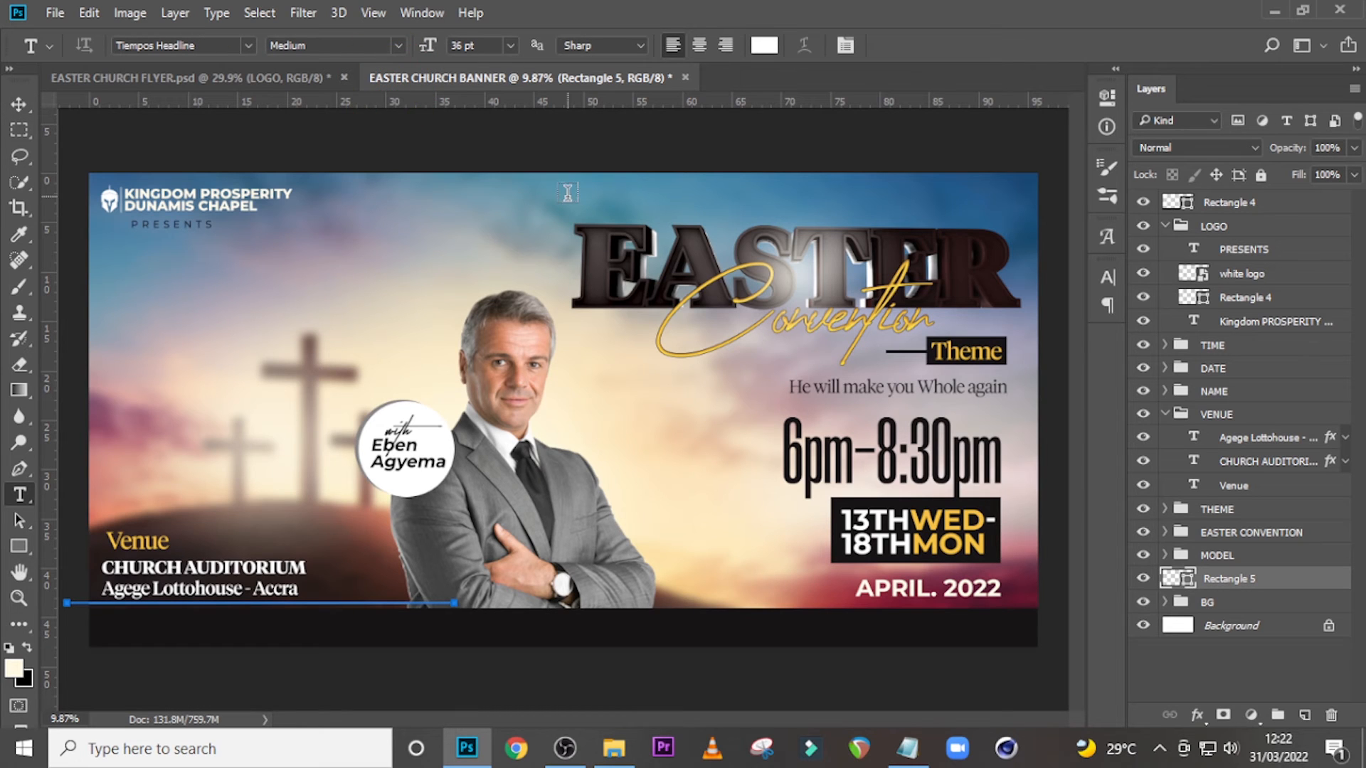
pyautogui.click(286, 75)
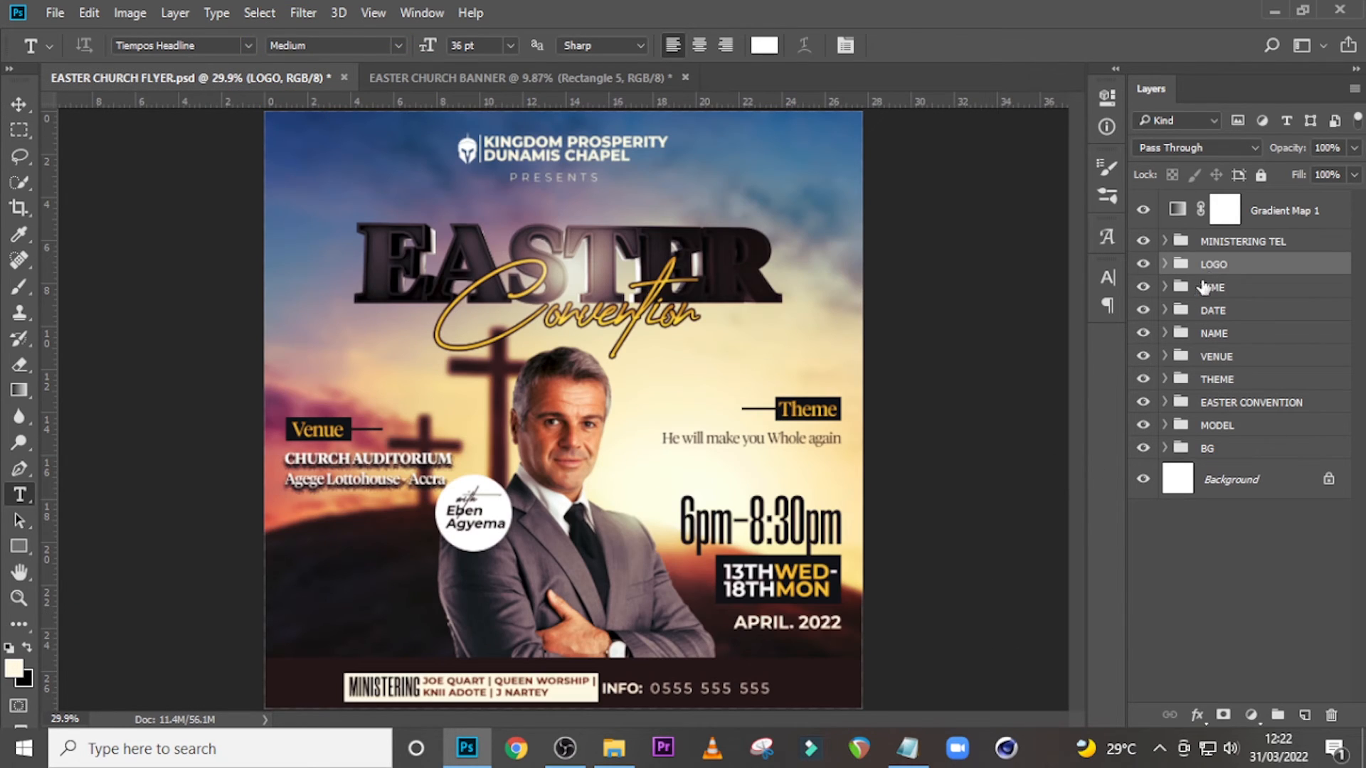
pyautogui.click(1164, 241)
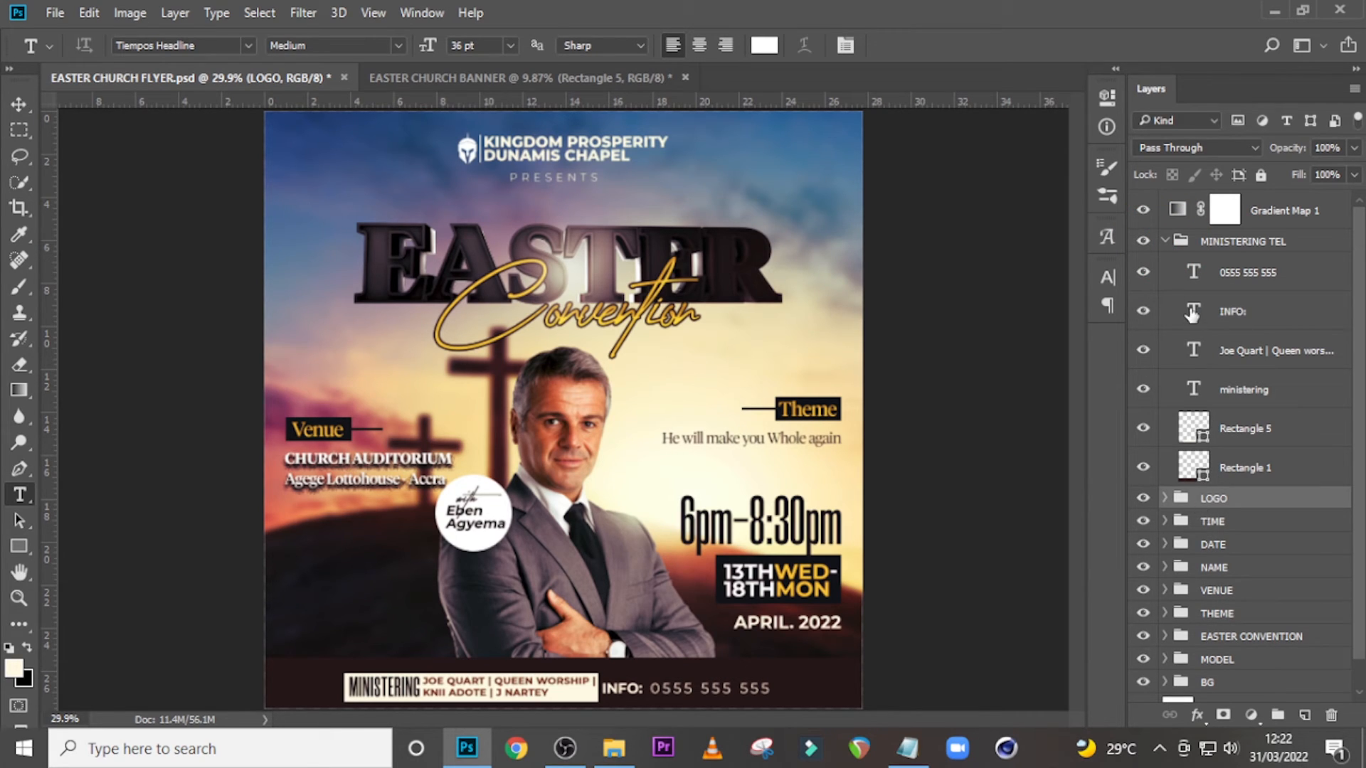
pyautogui.click(1258, 276)
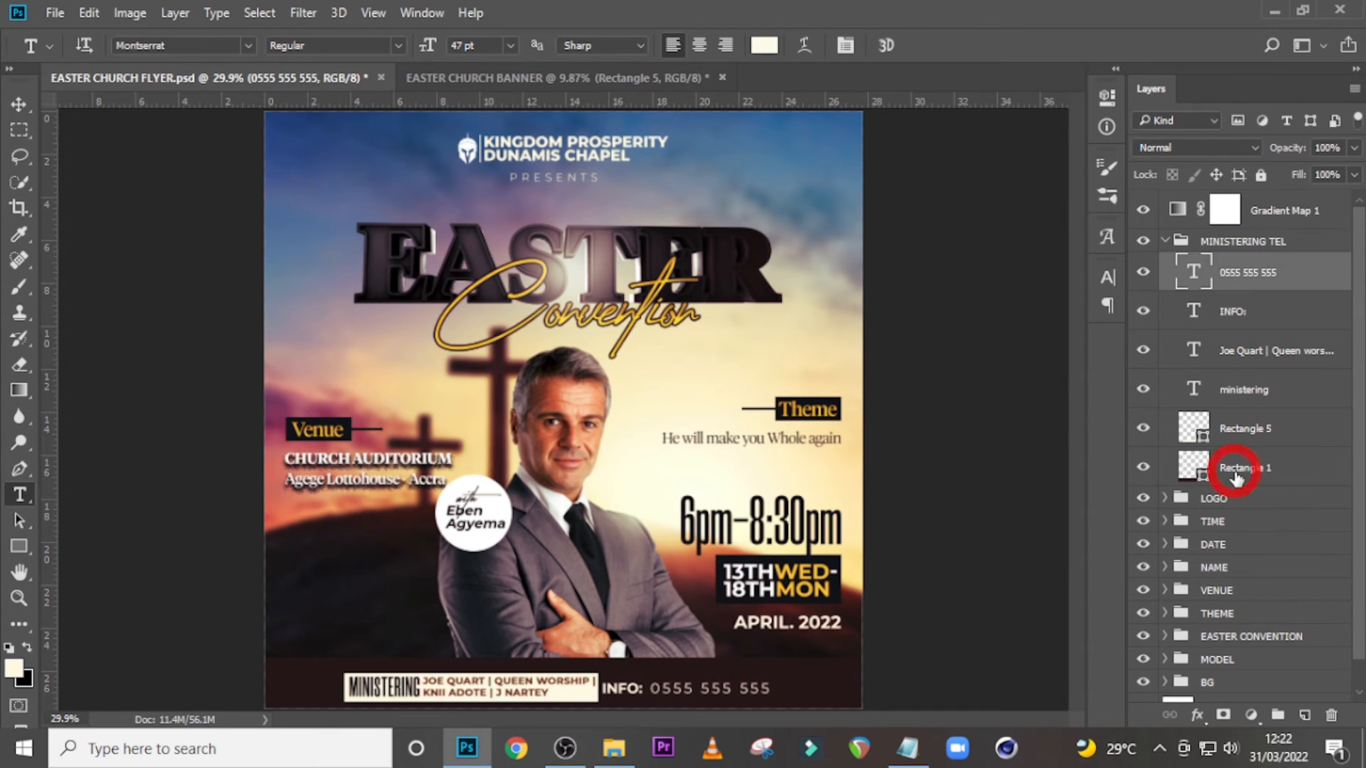
pyautogui.keyDown('shift'); pyautogui.click(1236, 473); pyautogui.keyUp('shift')
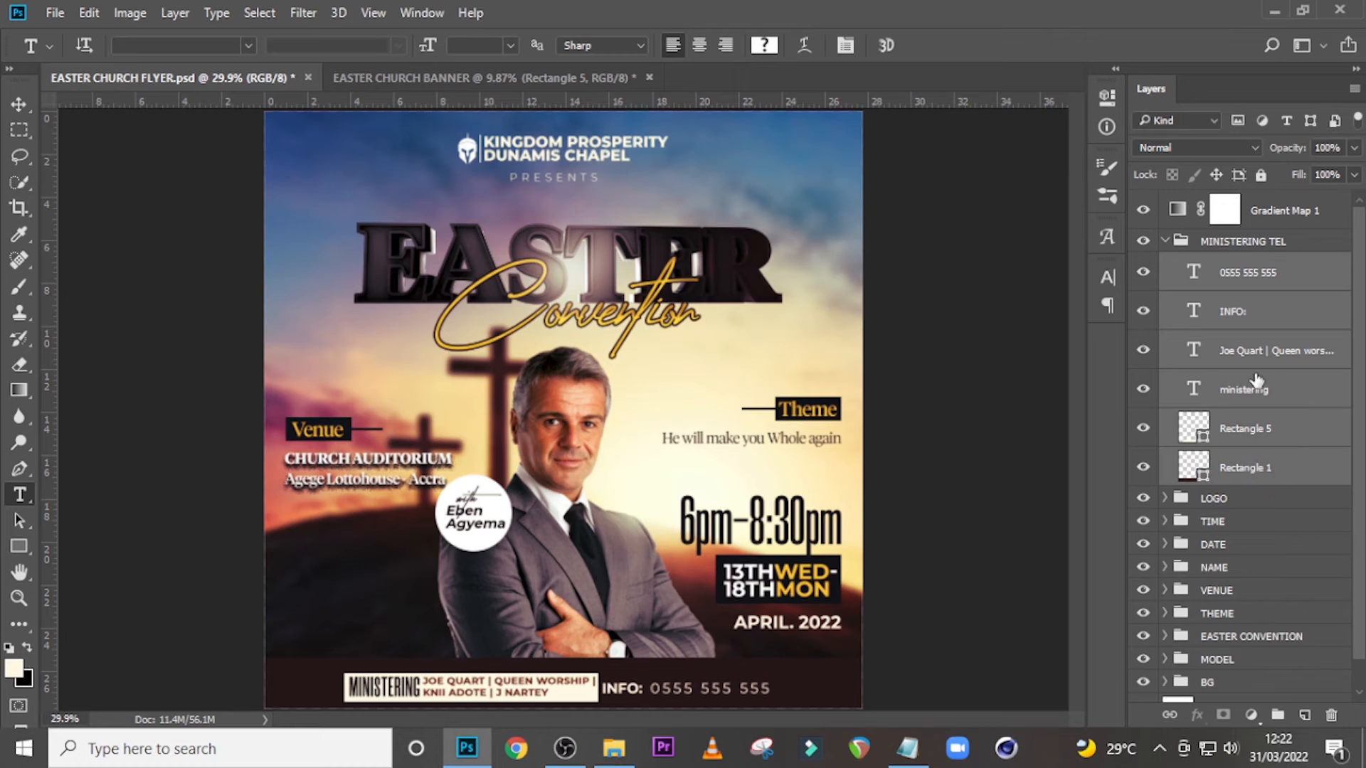
pyautogui.keyDown('shift'); pyautogui.click(1260, 420); pyautogui.keyUp('shift')
pyautogui.click(545, 313)
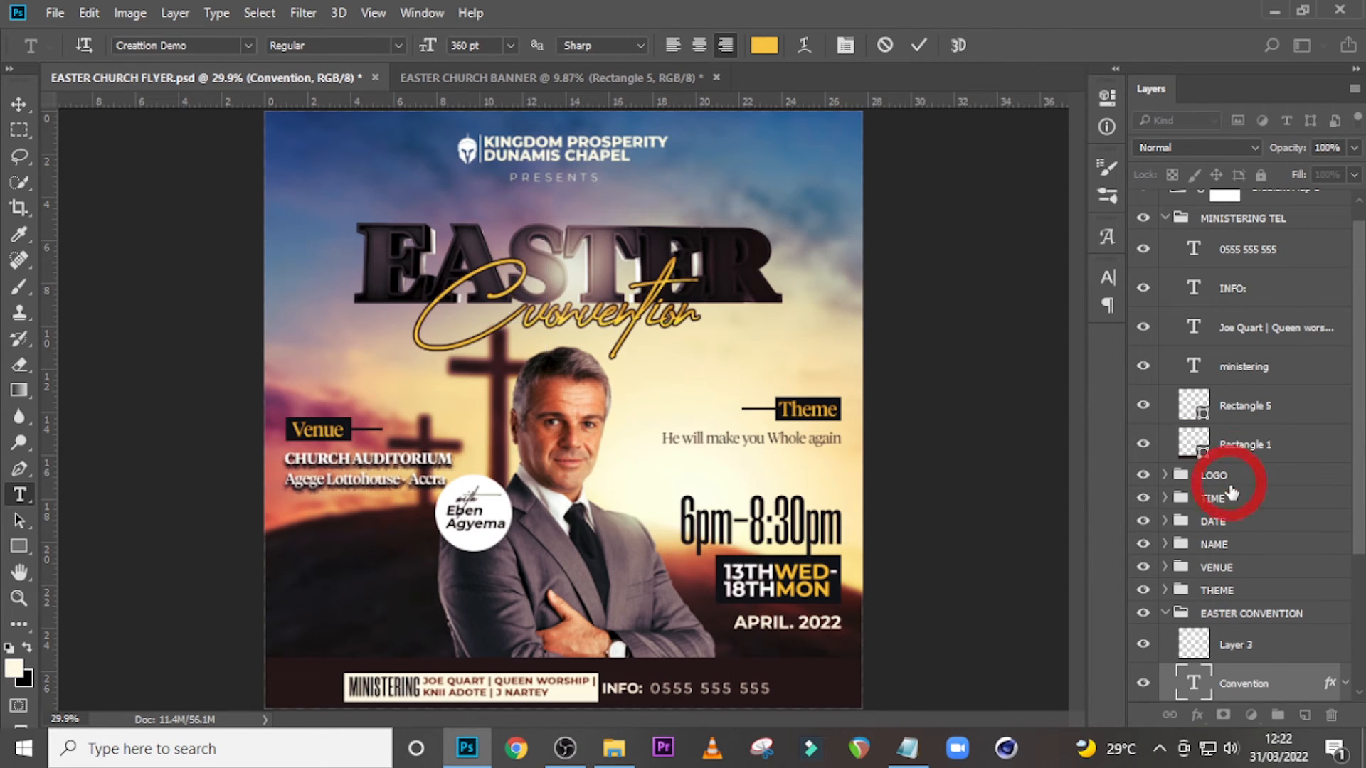
pyautogui.click(1231, 455)
pyautogui.click(1241, 409)
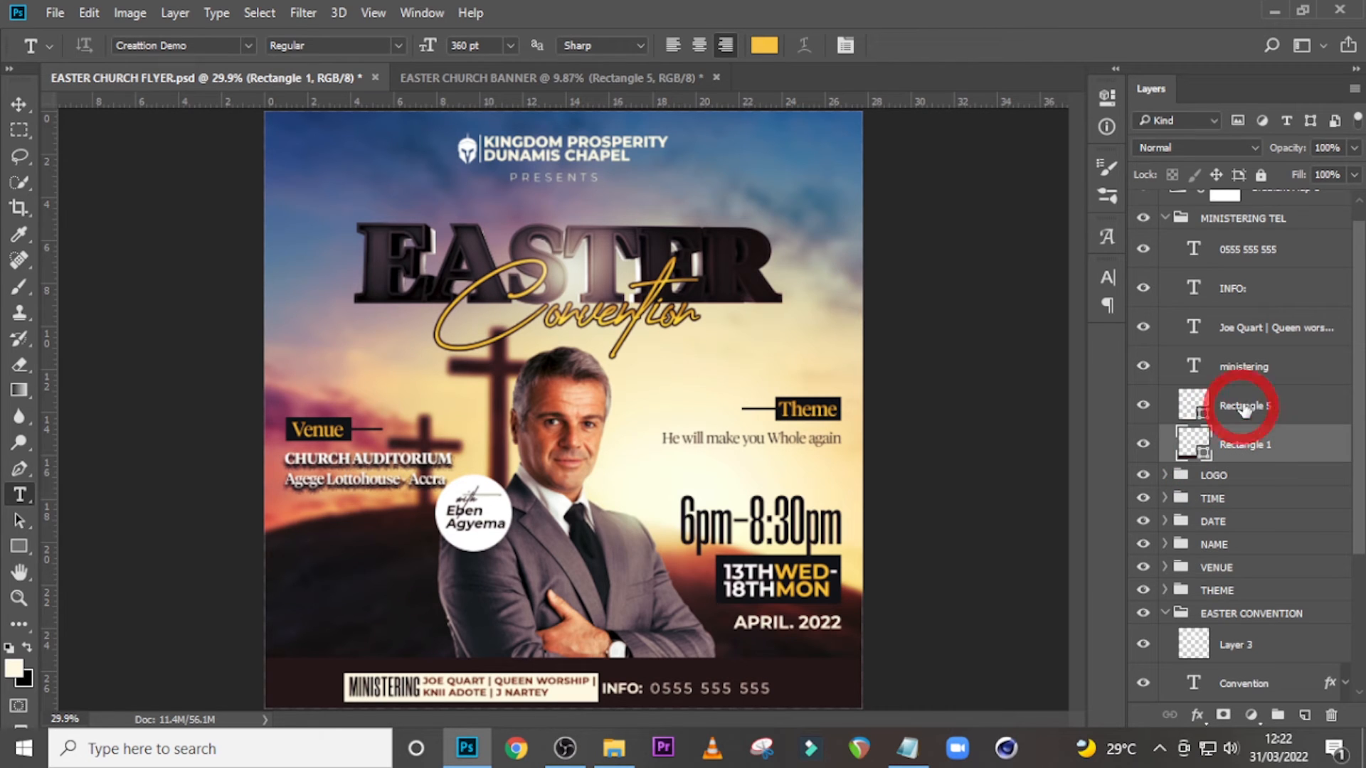
pyautogui.keyDown('shift'); pyautogui.click(1244, 247); pyautogui.keyUp('shift')
pyautogui.press('v')
pyautogui.moveTo(571, 298); pyautogui.dragTo(485, 439)
# Stack the copied ministering and info layers above all others, scale them to about 270%, and place them on the dark bottom strip.
pyautogui.moveTo(1216, 556); pyautogui.dragTo(1241, 193)
pyautogui.click(1165, 321)
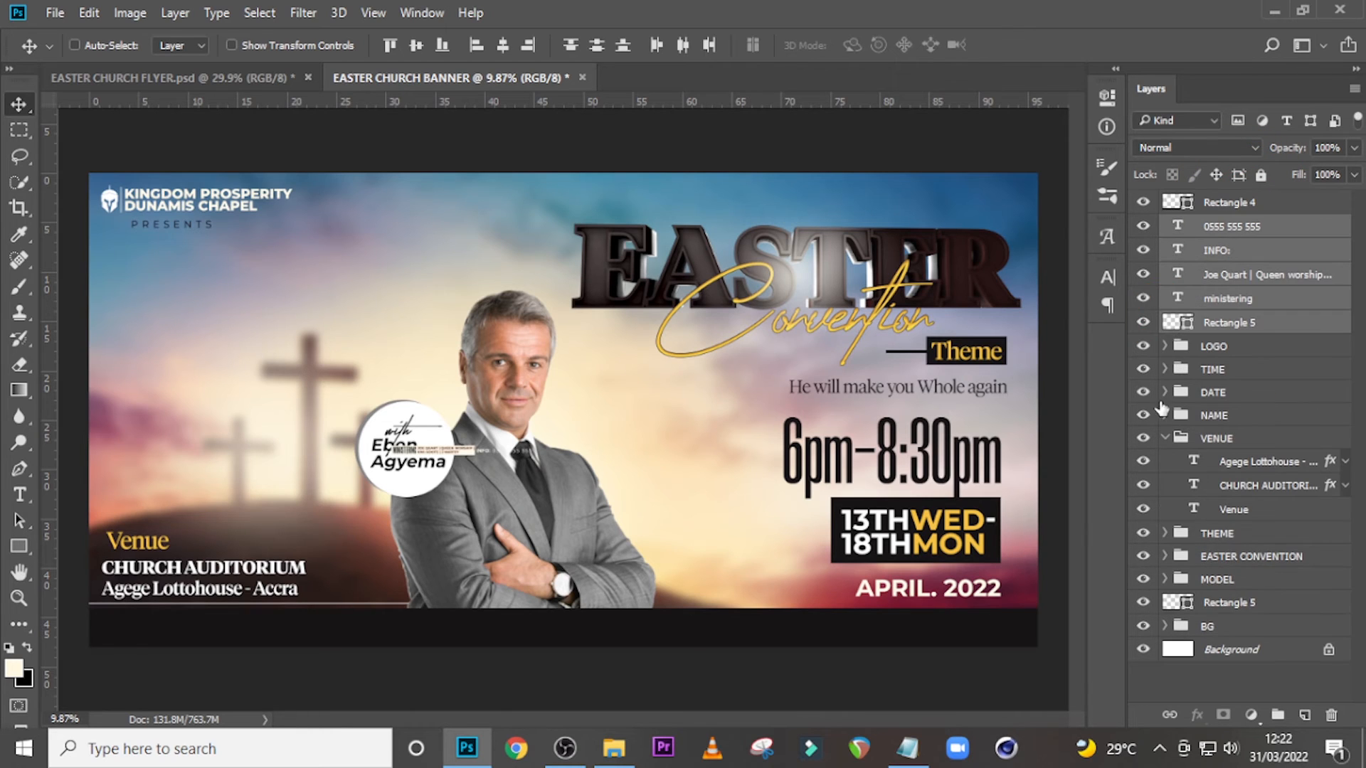
pyautogui.click(1164, 438)
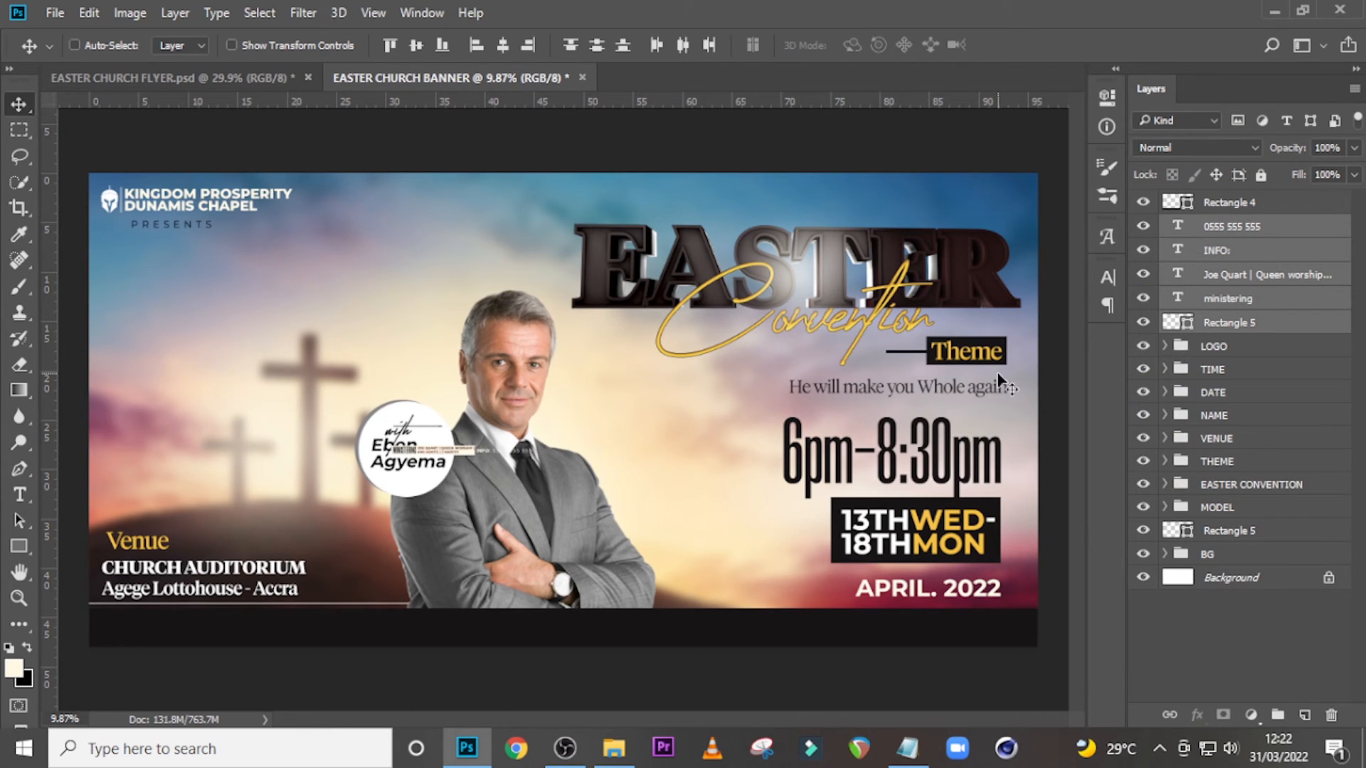
pyautogui.hotkey('ctrl', 't')
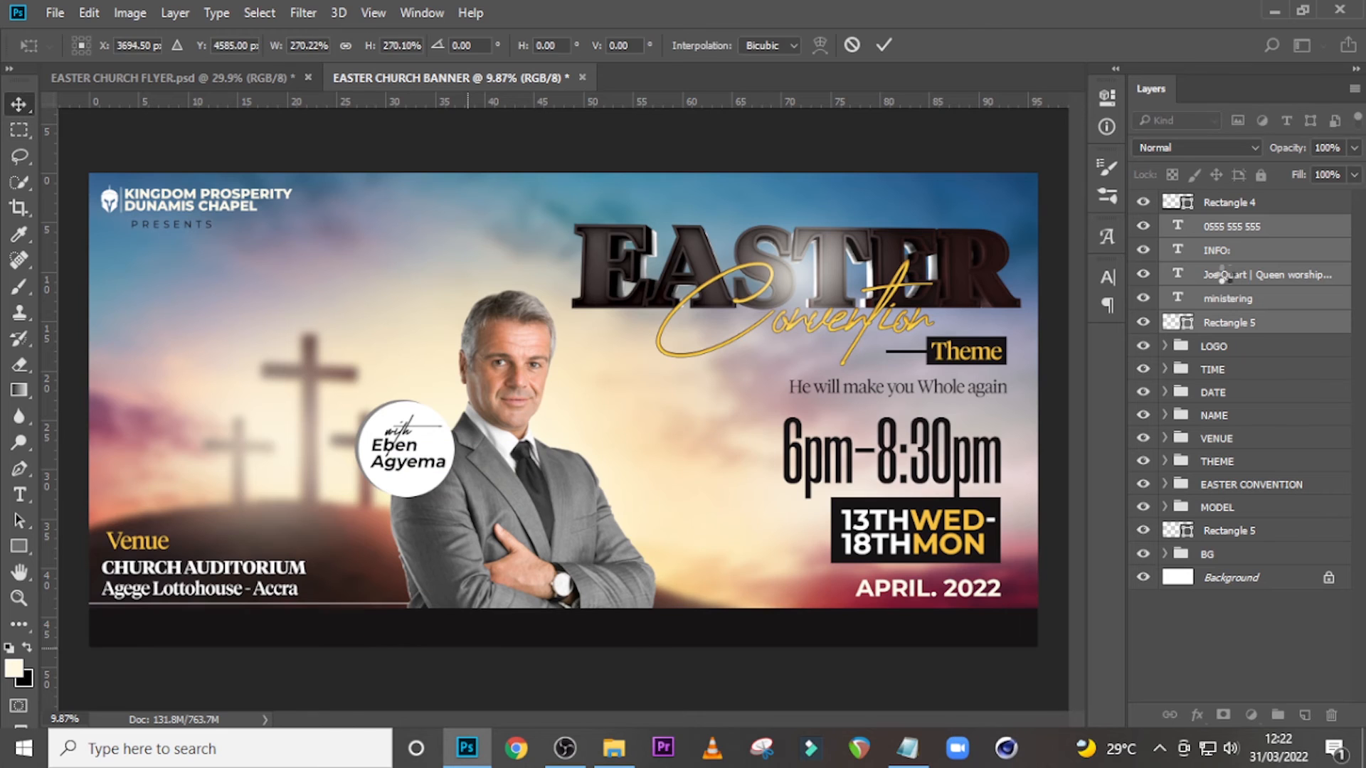
pyautogui.press('Return')
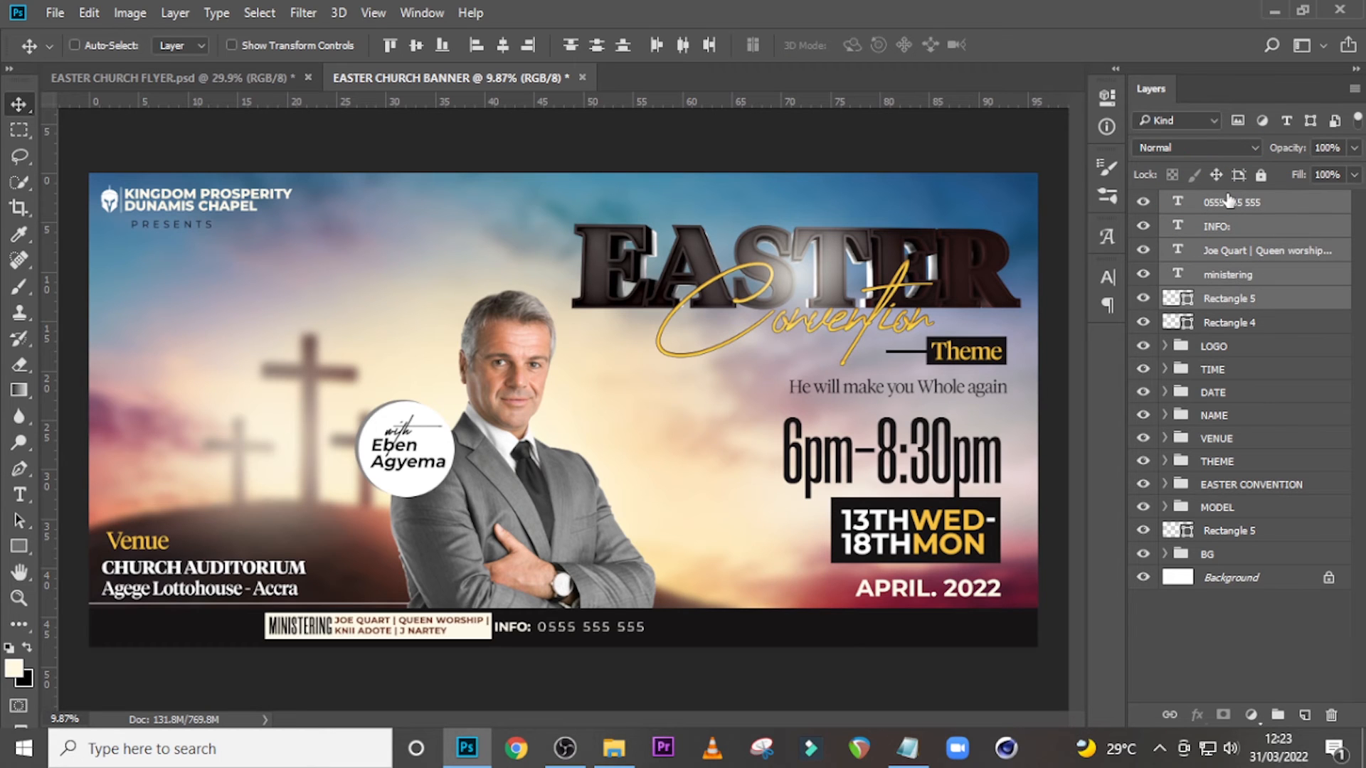
# Set the MINISTERING text to Montserrat Black at 115 pt.
pyautogui.hotkey('ctrl', '+')
pyautogui.scroll(-3, 569, 235)
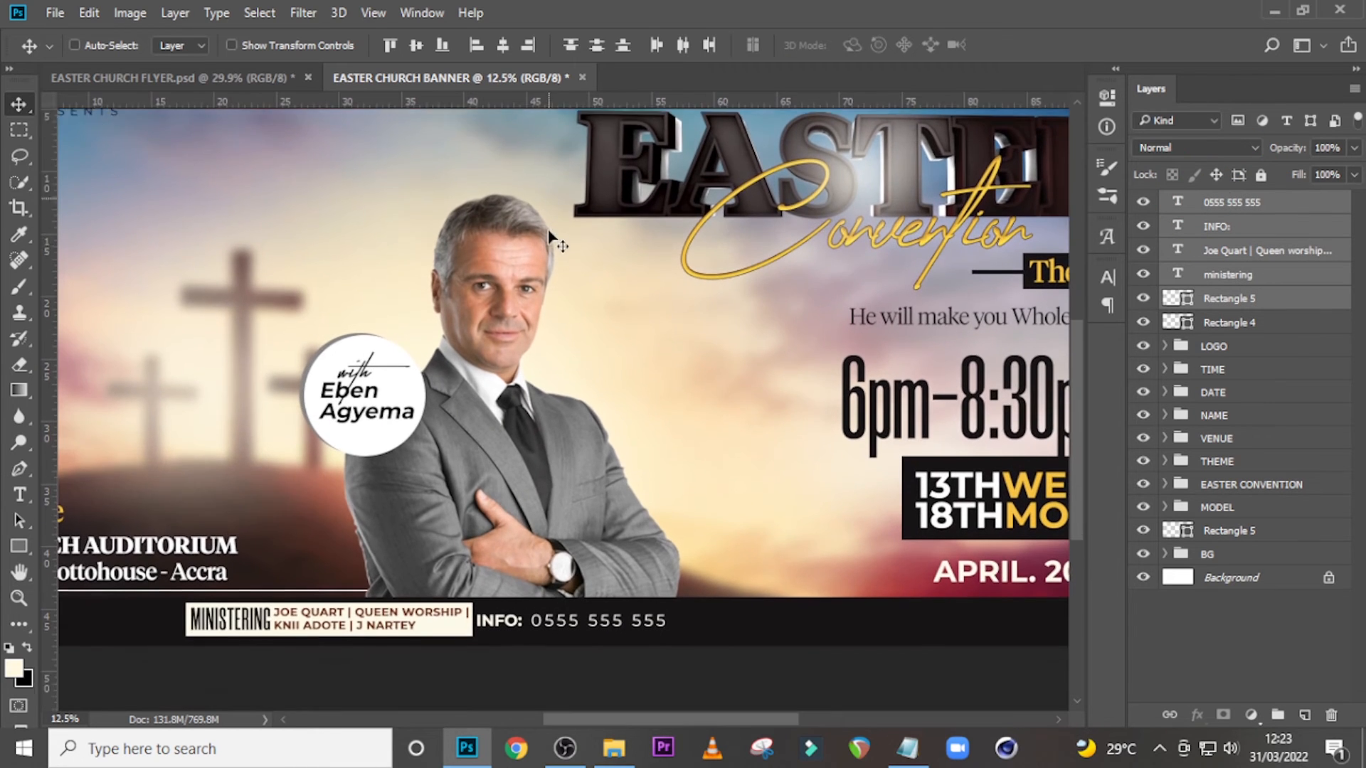
pyautogui.click(1213, 279)
pyautogui.click(1108, 277)
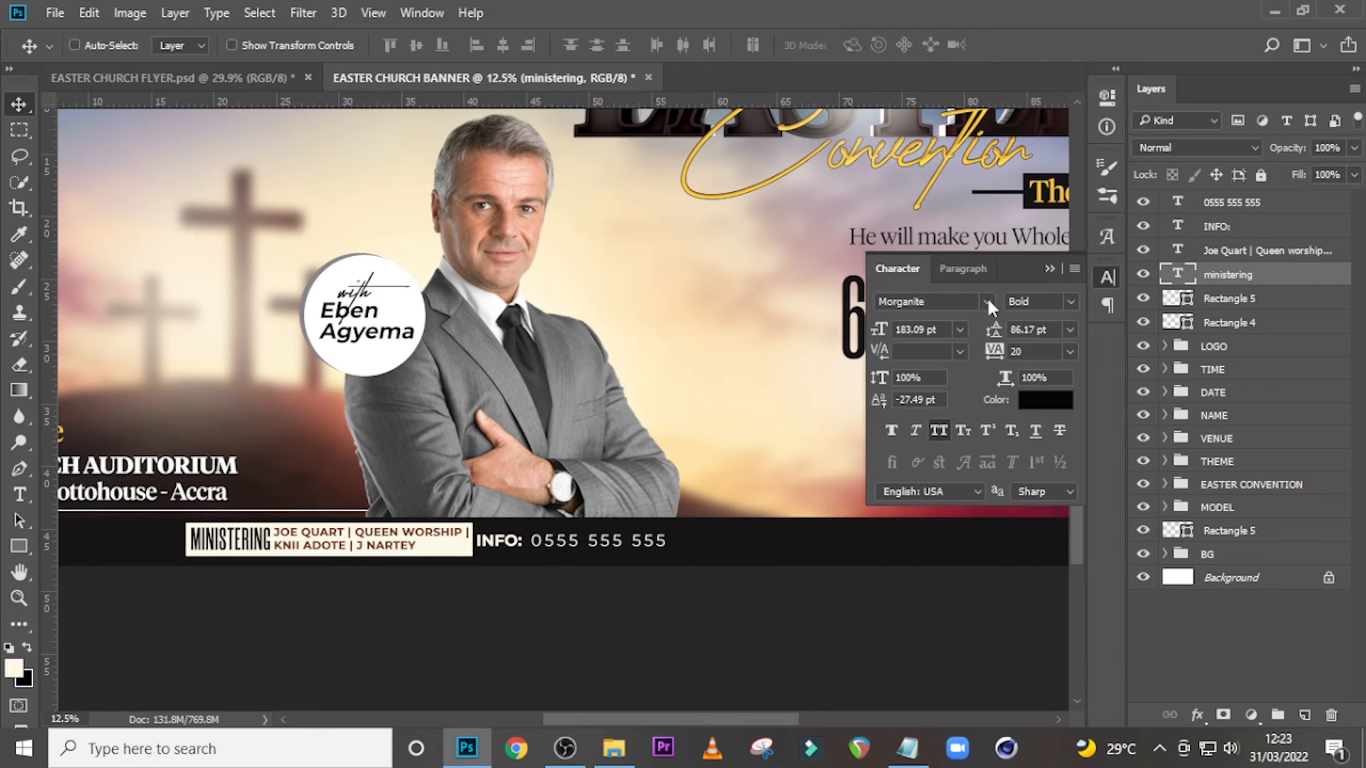
pyautogui.click(985, 302)
pyautogui.click(956, 139)
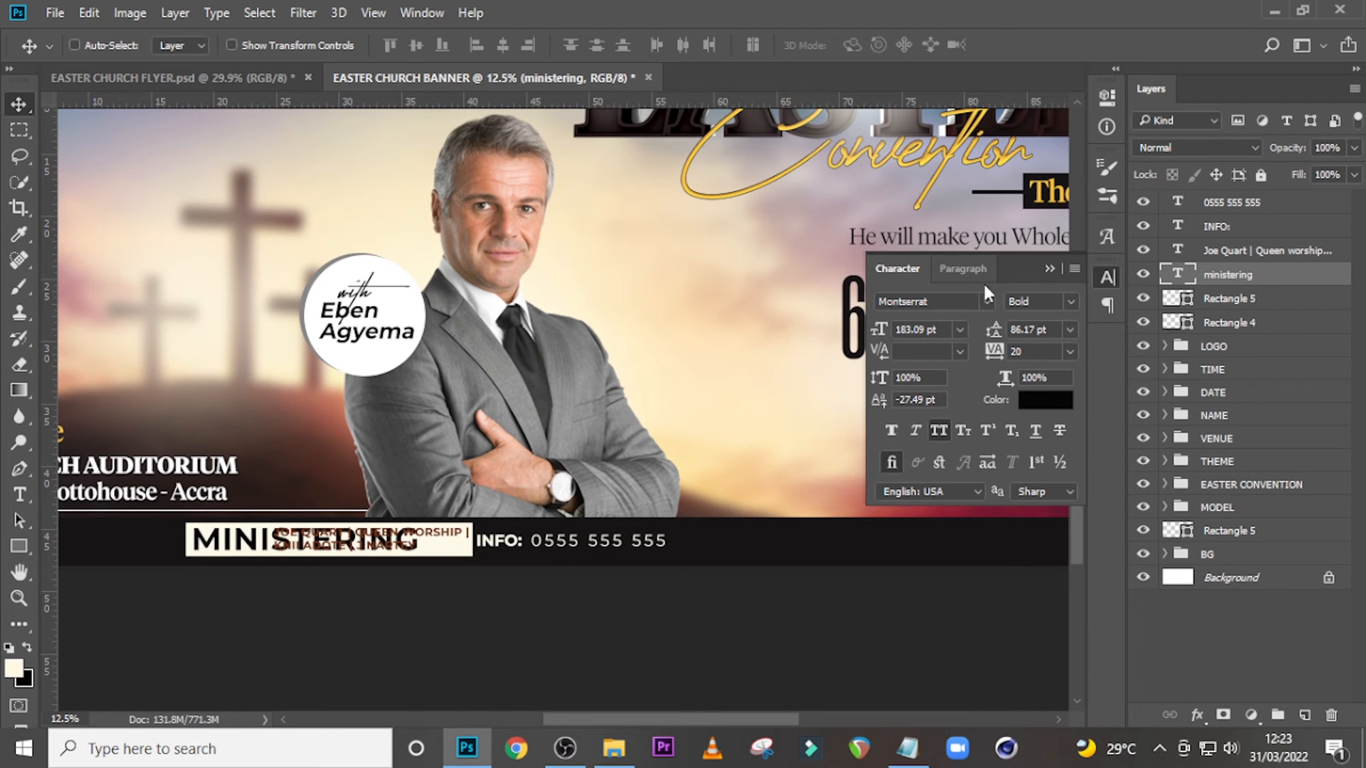
pyautogui.click(1070, 301)
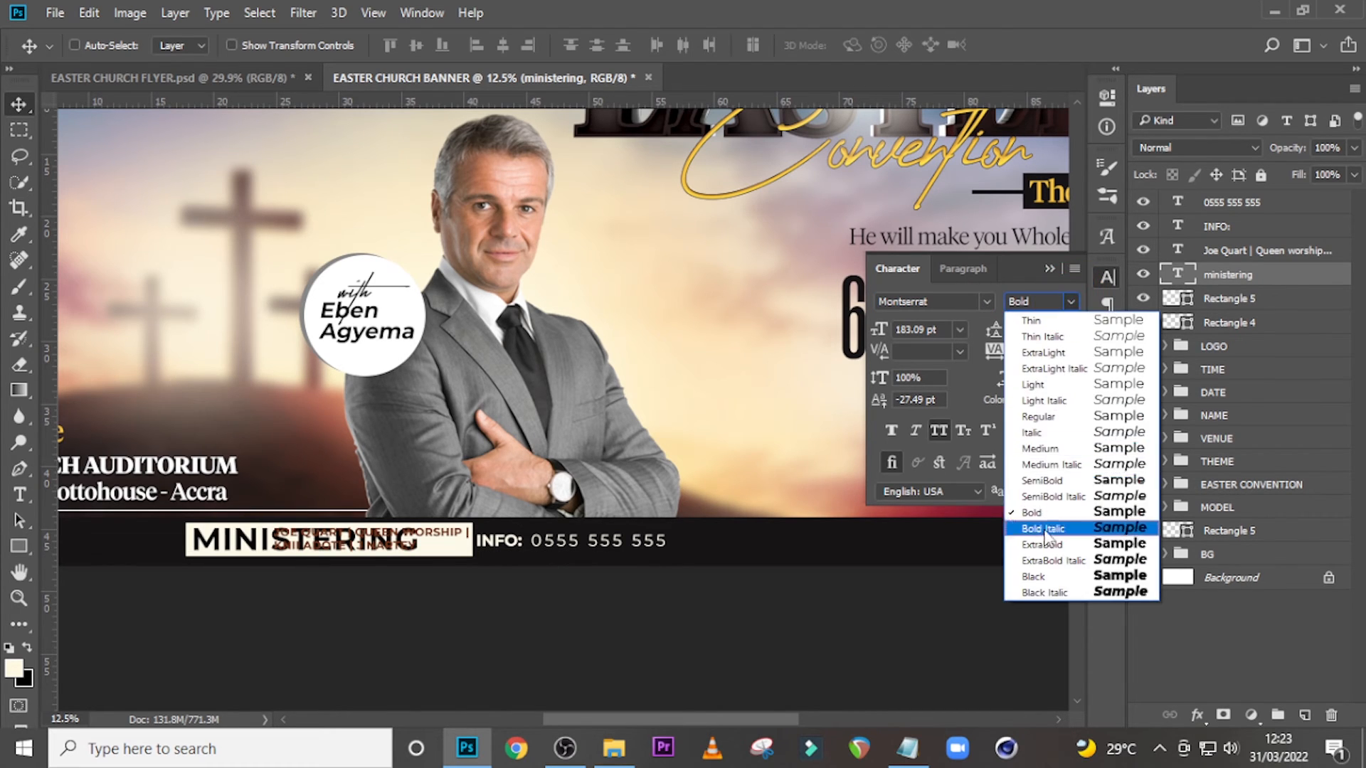
pyautogui.click(1027, 567)
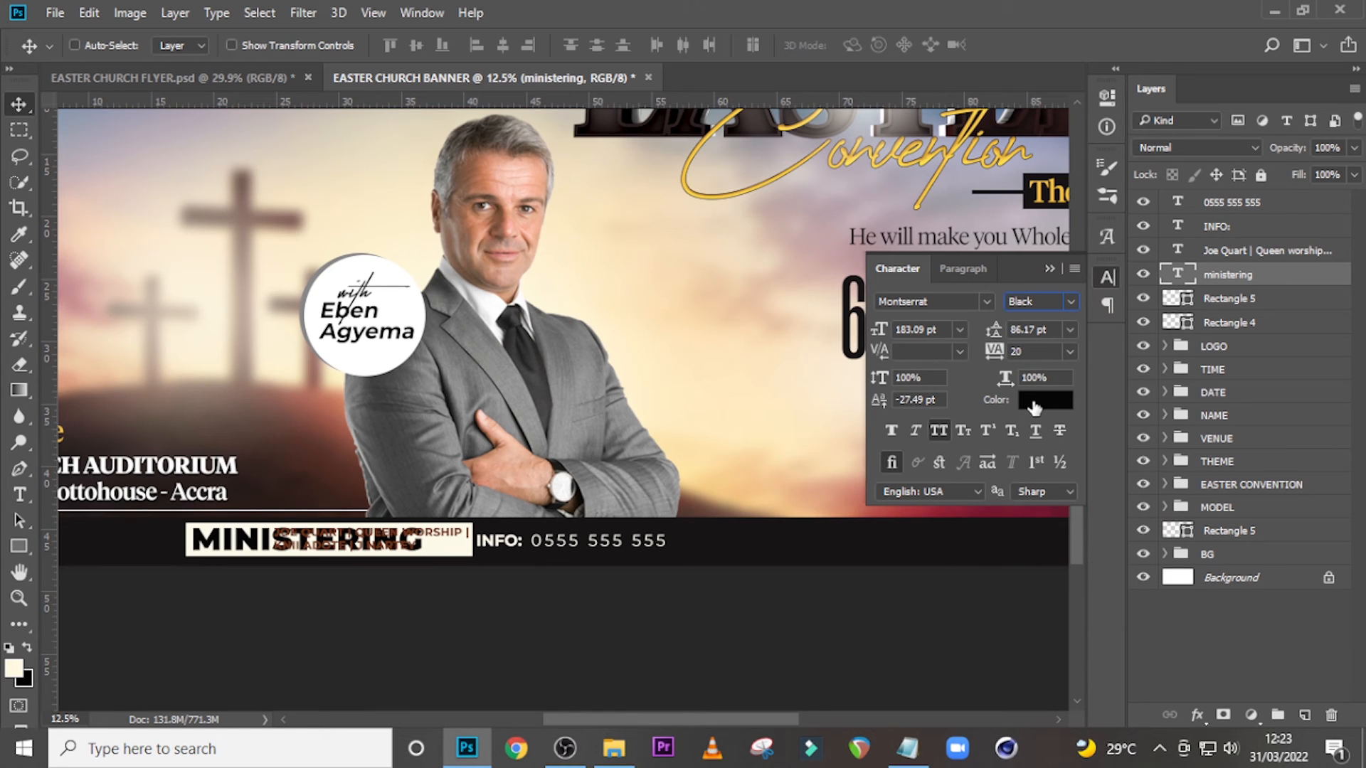
pyautogui.click(878, 332)
pyautogui.write('115')
pyautogui.press('Return')
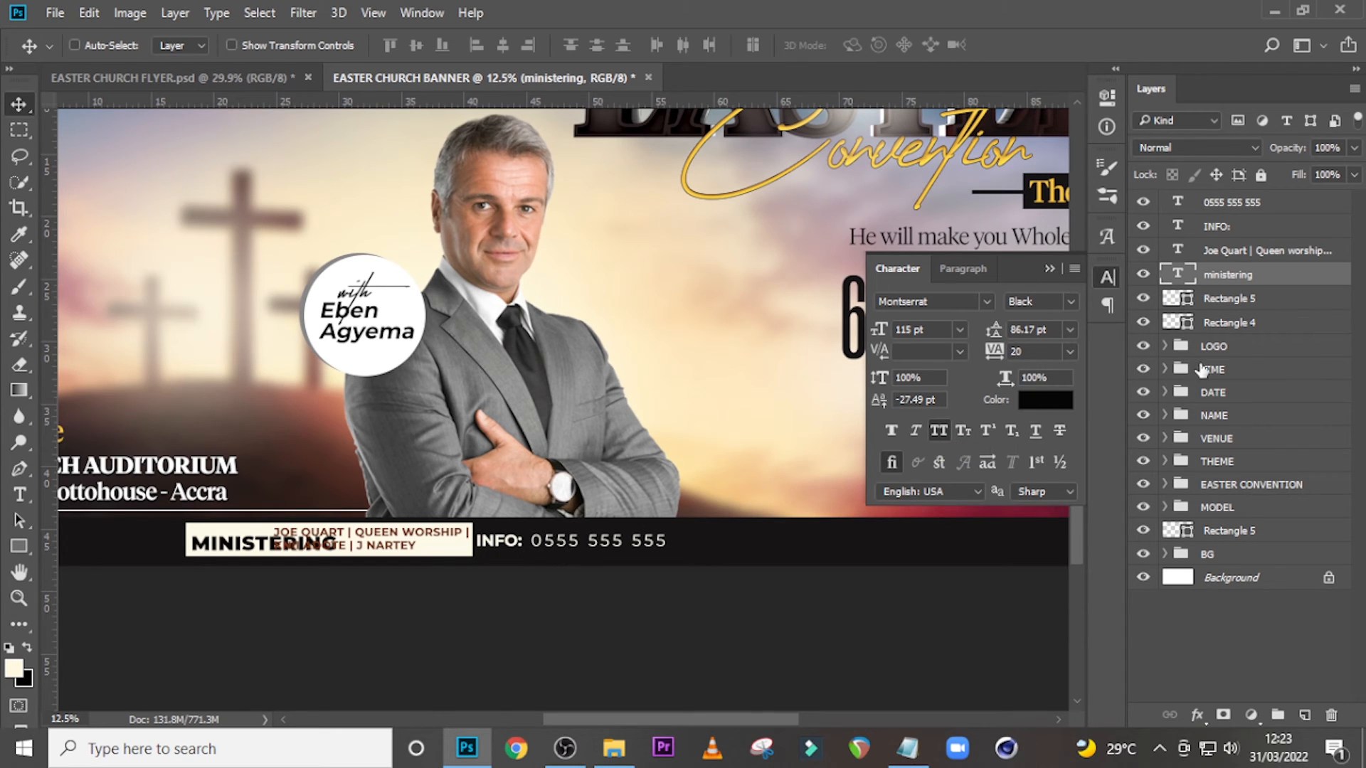
# Remove the line break in the ministers' names text so that all the names run on one line.
pyautogui.click(1224, 251)
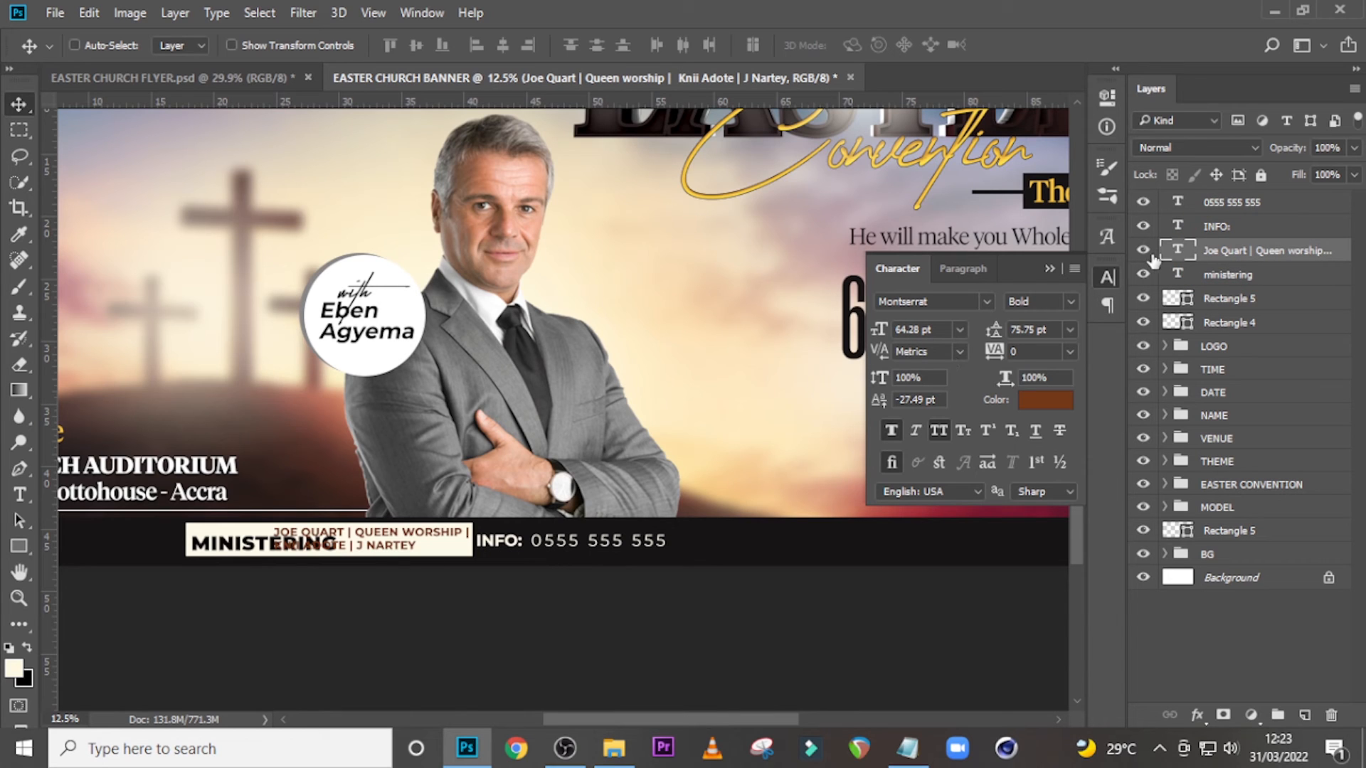
pyautogui.doubleClick(1174, 251)
pyautogui.moveTo(464, 554); pyautogui.dragTo(466, 554)
pyautogui.press('Delete')
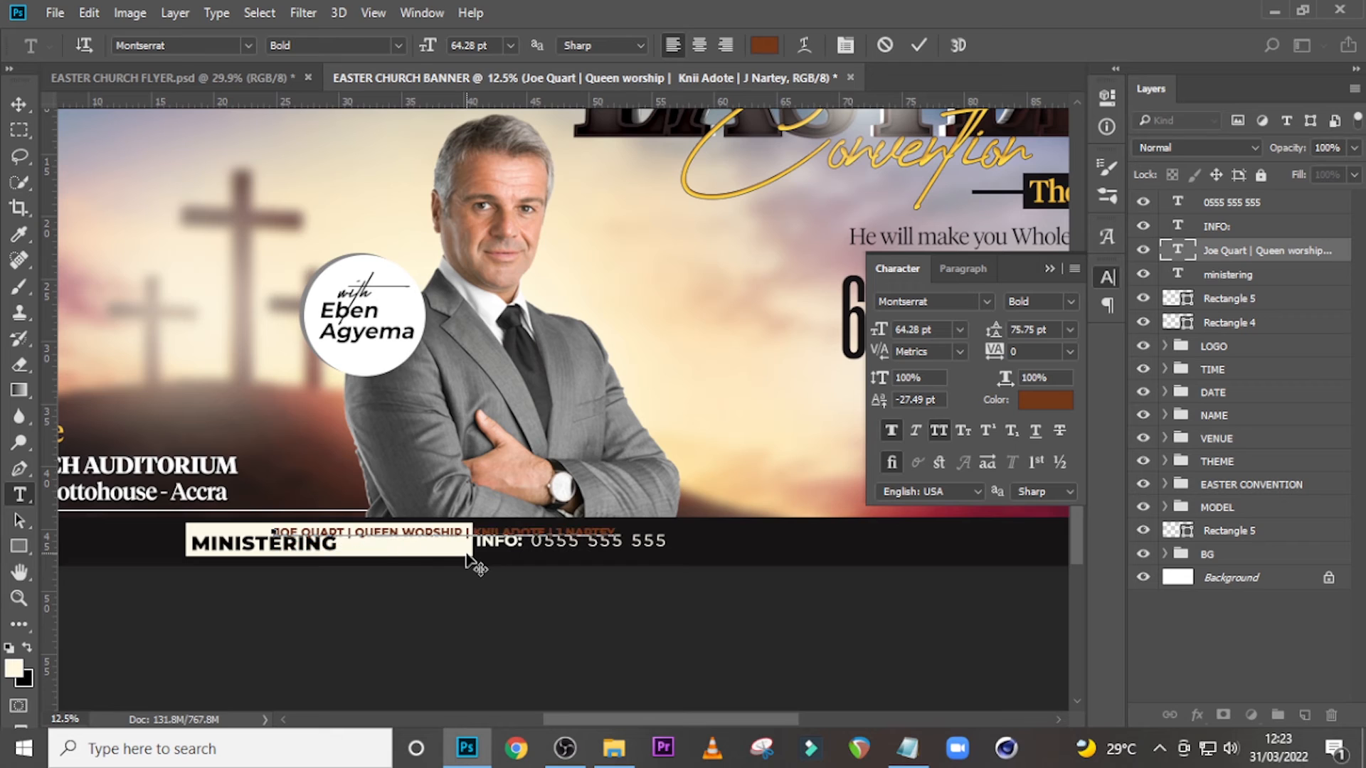
pyautogui.click(1196, 251)
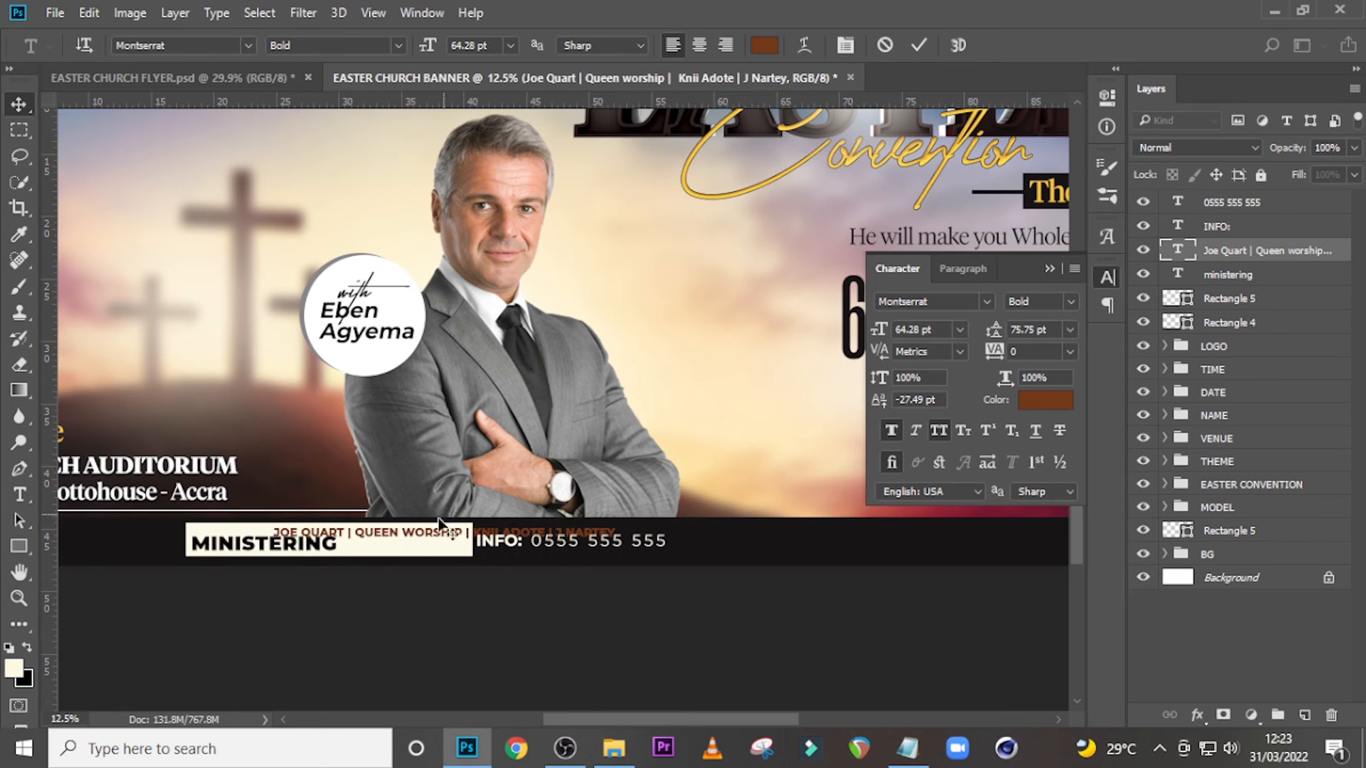
pyautogui.press('v')
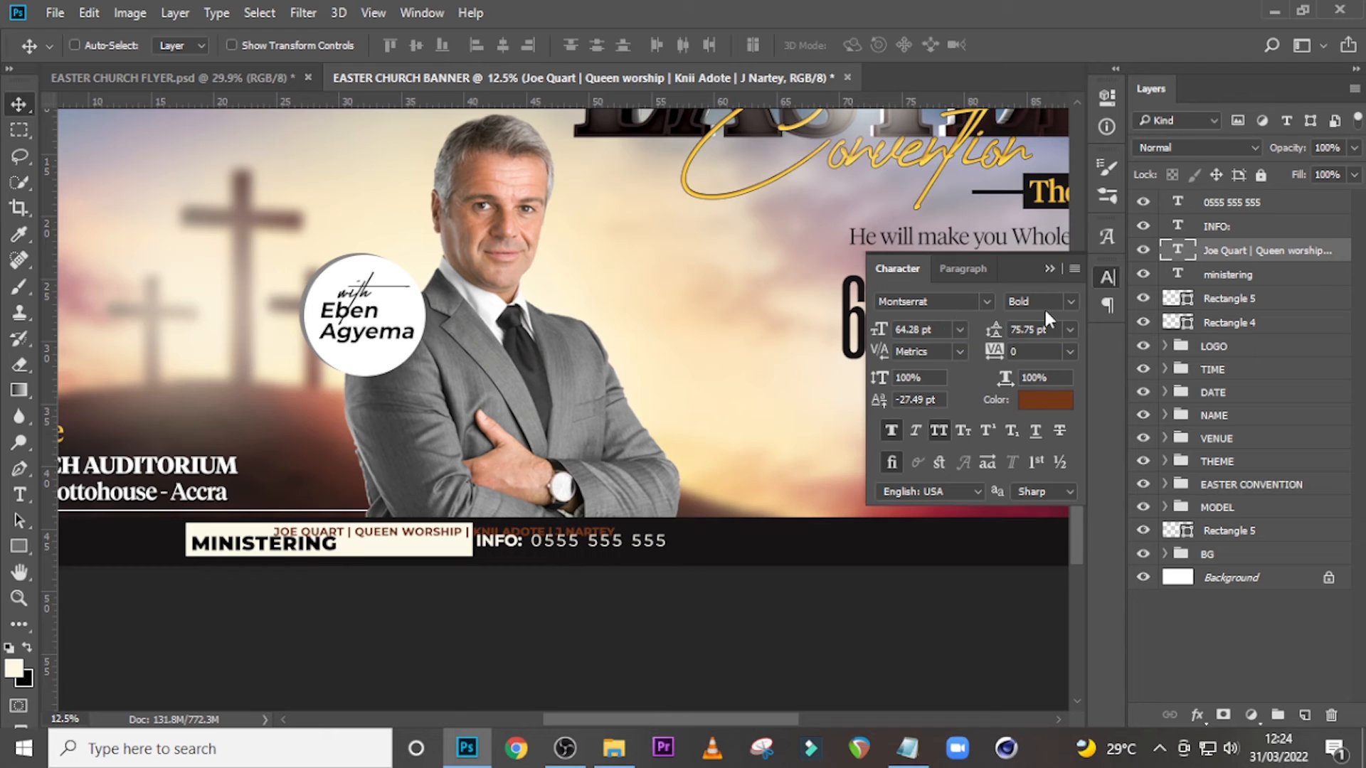
# Set the ministers' names text to 109 pt, turn off All Caps, and move it just right of the MINISTERING text.
pyautogui.click(921, 329)
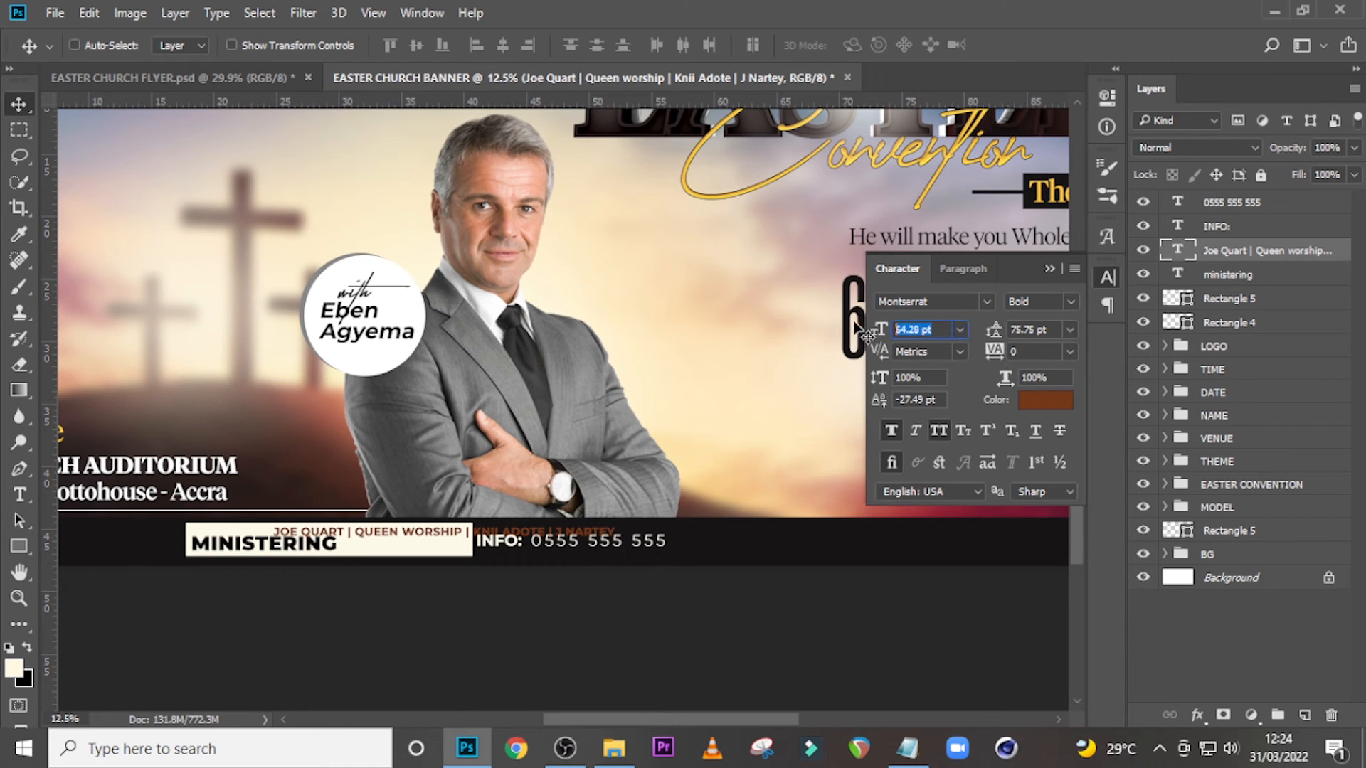
pyautogui.write('109')
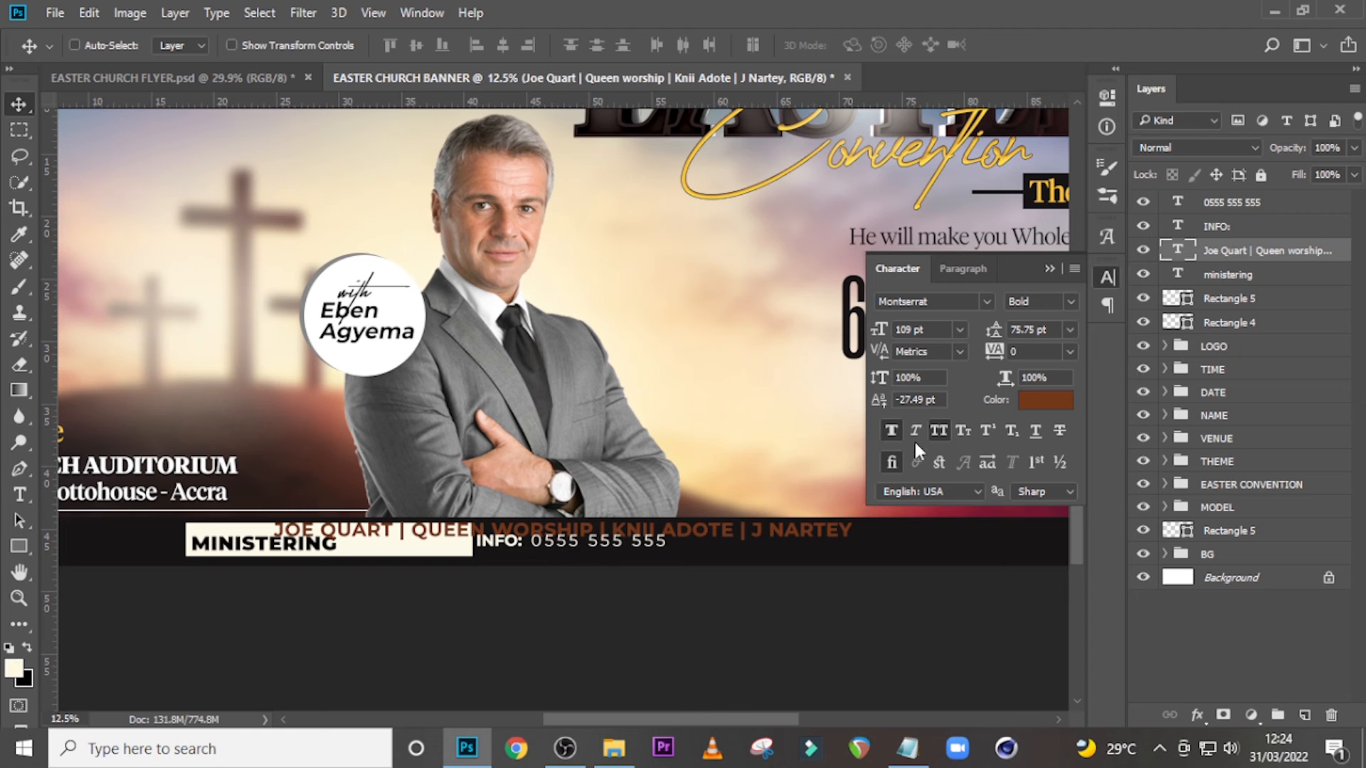
pyautogui.click(938, 431)
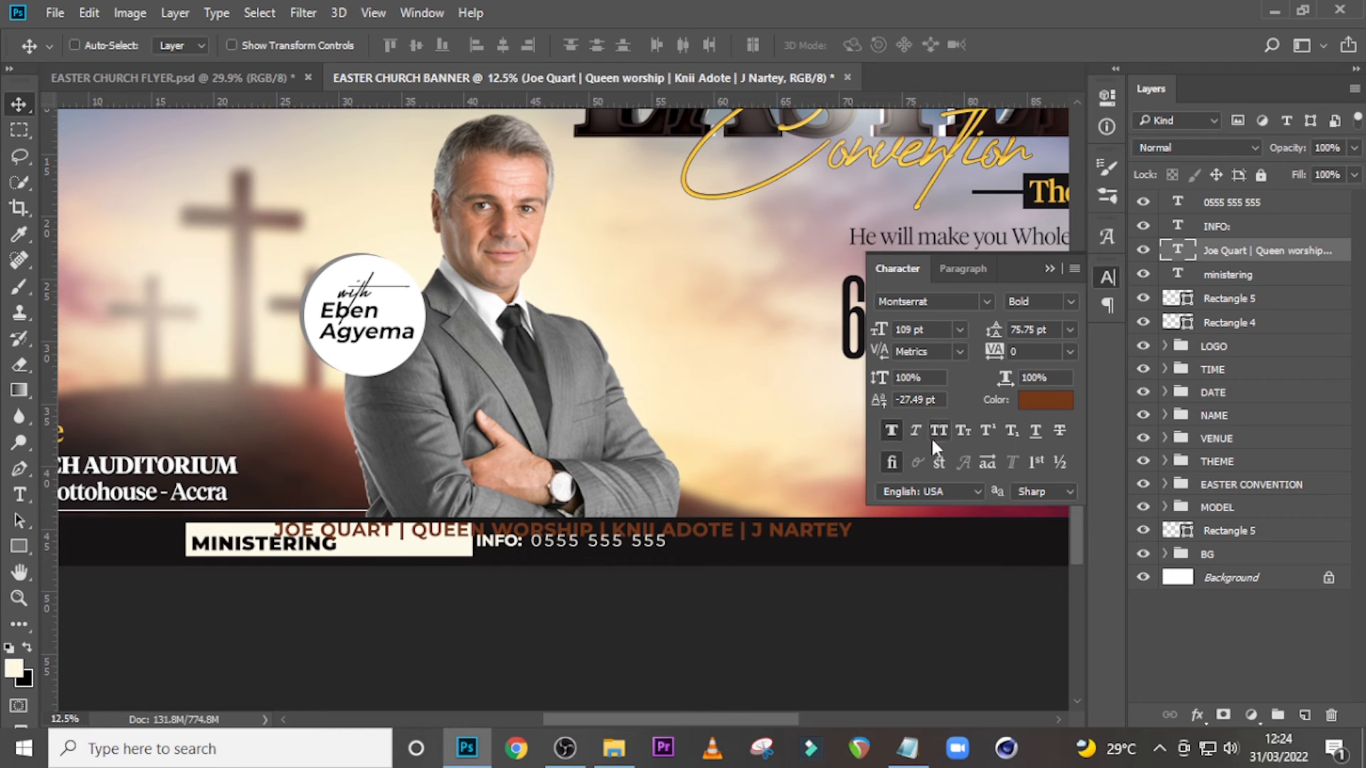
pyautogui.click(892, 433)
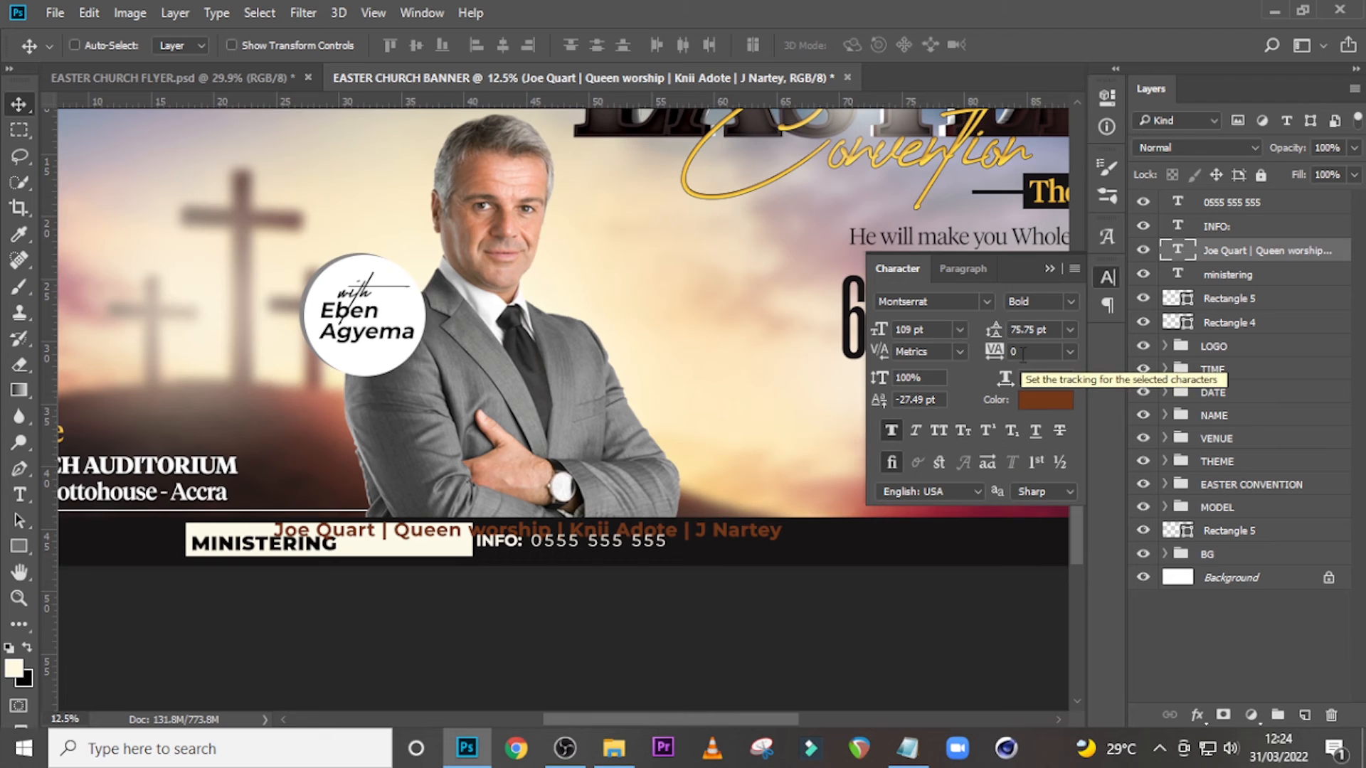
pyautogui.moveTo(396, 537); pyautogui.dragTo(465, 552)
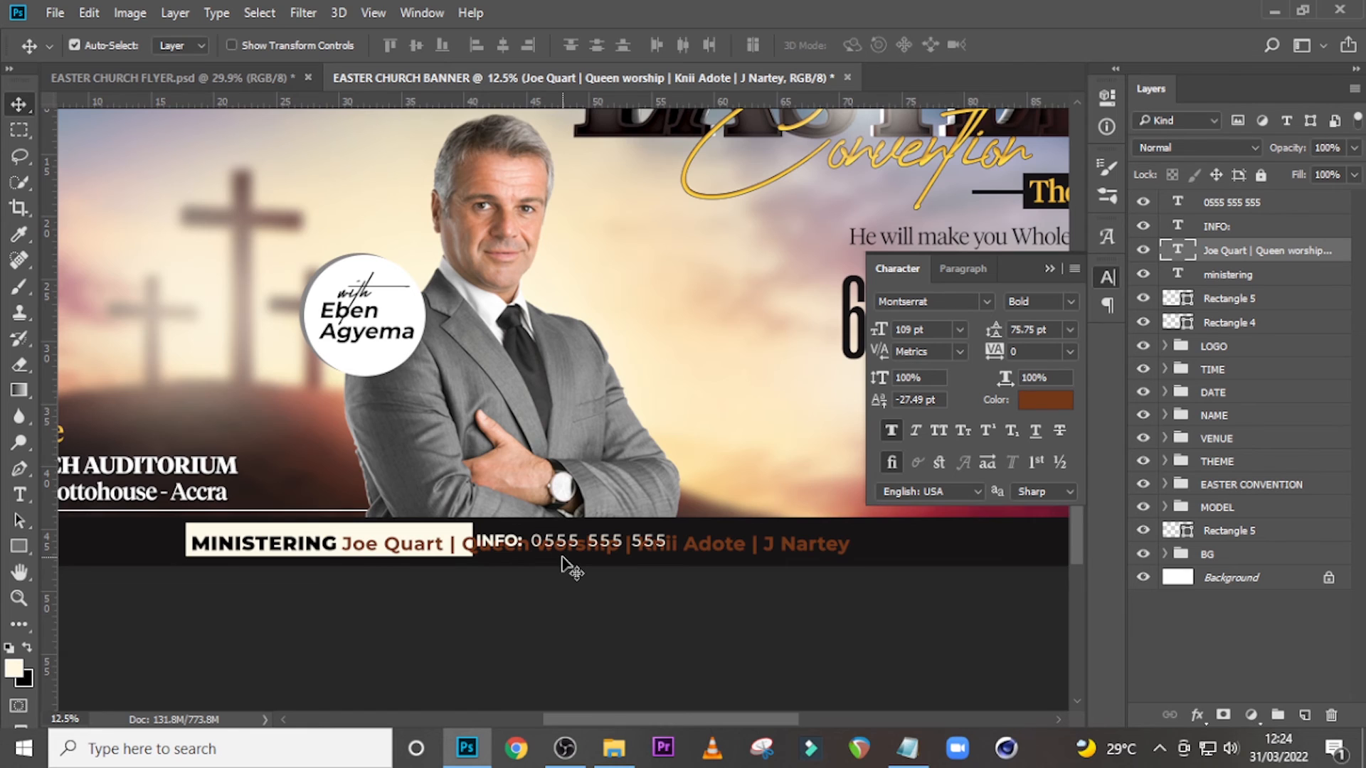
# Stretch the cream rectangle behind MINISTERING to the right, to about 235% width, so it extends past the last minister's name.
pyautogui.scroll(2, 569, 566)
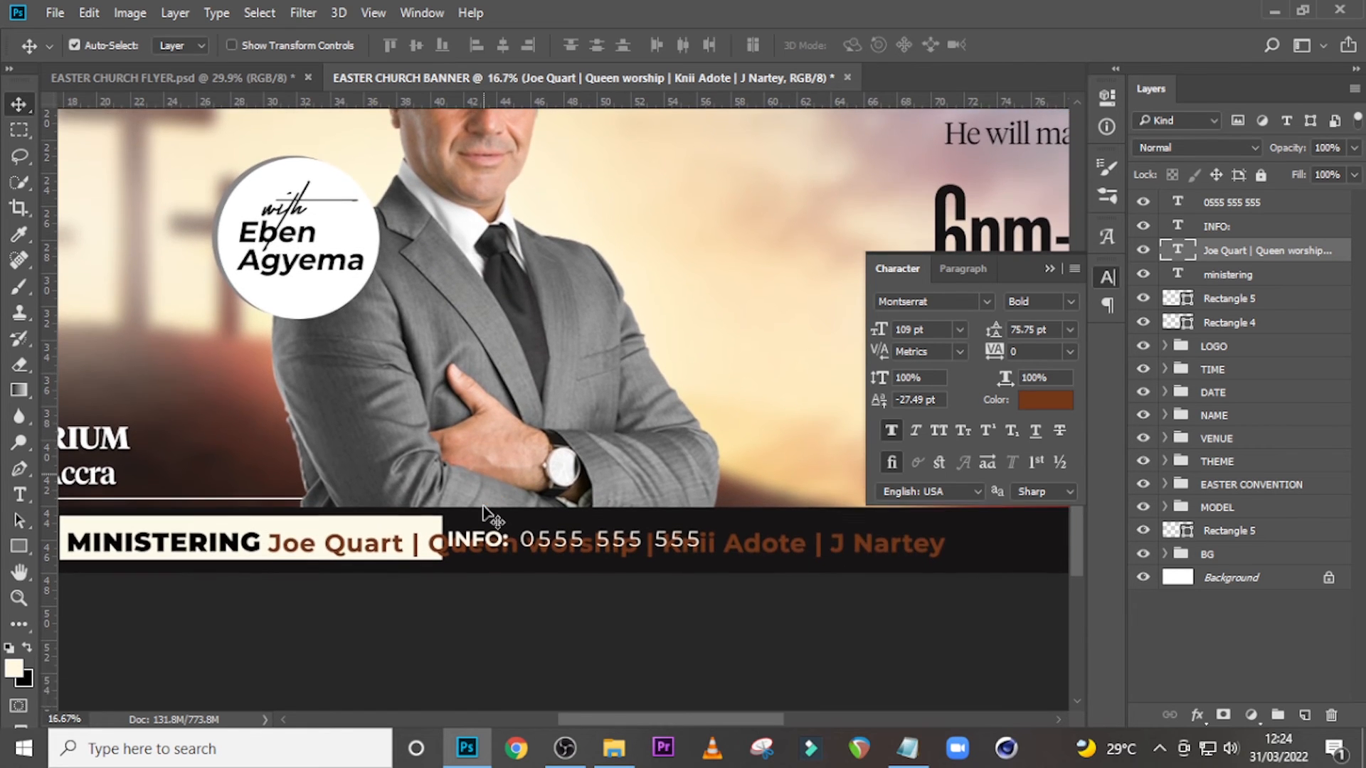
pyautogui.scroll(-3, 486, 516)
pyautogui.hscroll(3, 462, 505)
pyautogui.hotkey('ctrl', 't')
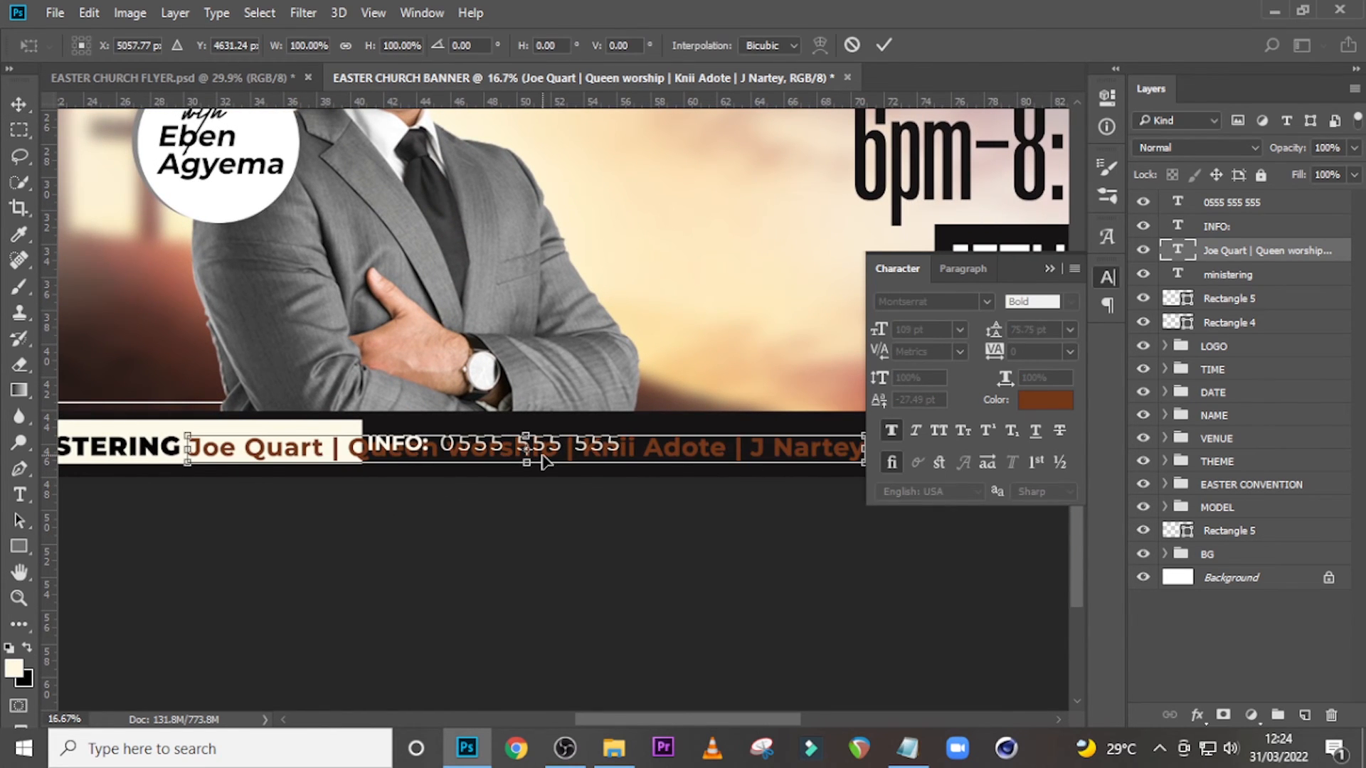
pyautogui.press('Return')
pyautogui.click(643, 317)
pyautogui.hotkey('ctrl', 't')
pyautogui.moveTo(362, 441); pyautogui.dragTo(813, 441)
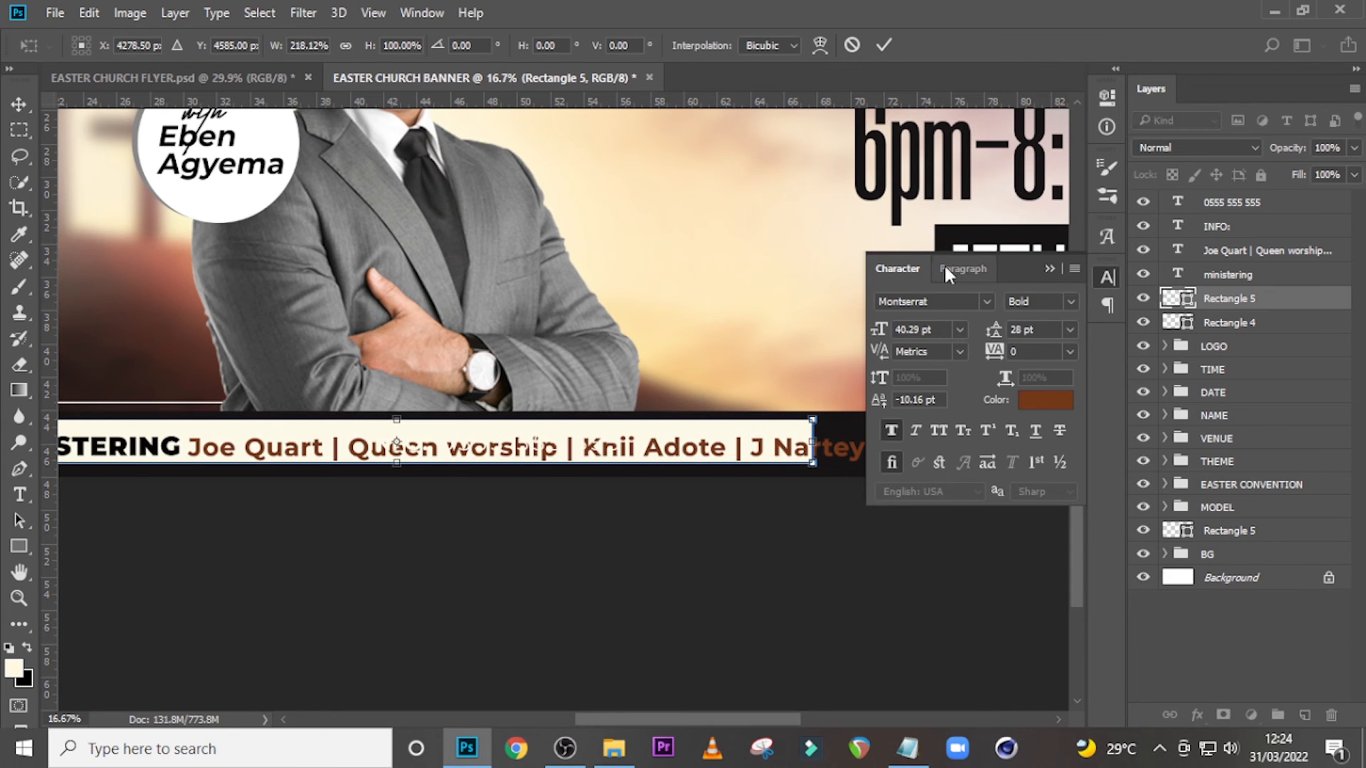
pyautogui.click(1049, 268)
pyautogui.moveTo(813, 441); pyautogui.dragTo(877, 441)
# Reduce the cream rectangle's height to about 86% and nudge it down 9 px behind the ministering text.
pyautogui.moveTo(660, 722); pyautogui.dragTo(589, 710)
pyautogui.moveTo(752, 419); pyautogui.dragTo(754, 425)
pyautogui.hotkey('ctrl', '+')
pyautogui.hotkey('ctrl', '+')
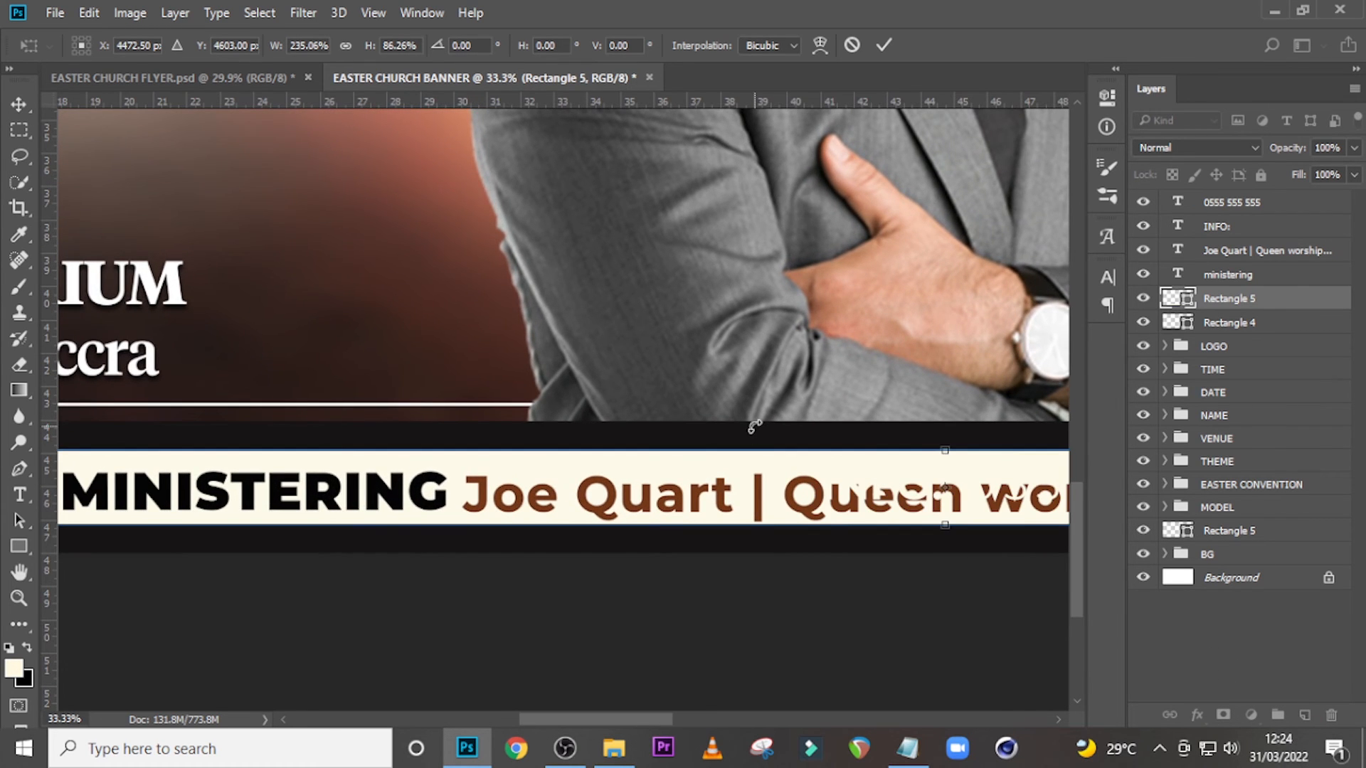
pyautogui.press('Down')
pyautogui.press('Down')
pyautogui.press('Down')
pyautogui.press('Down')
pyautogui.press('Down')
pyautogui.press('Down')
pyautogui.press('Down')
pyautogui.press('Down')
pyautogui.press('Down')
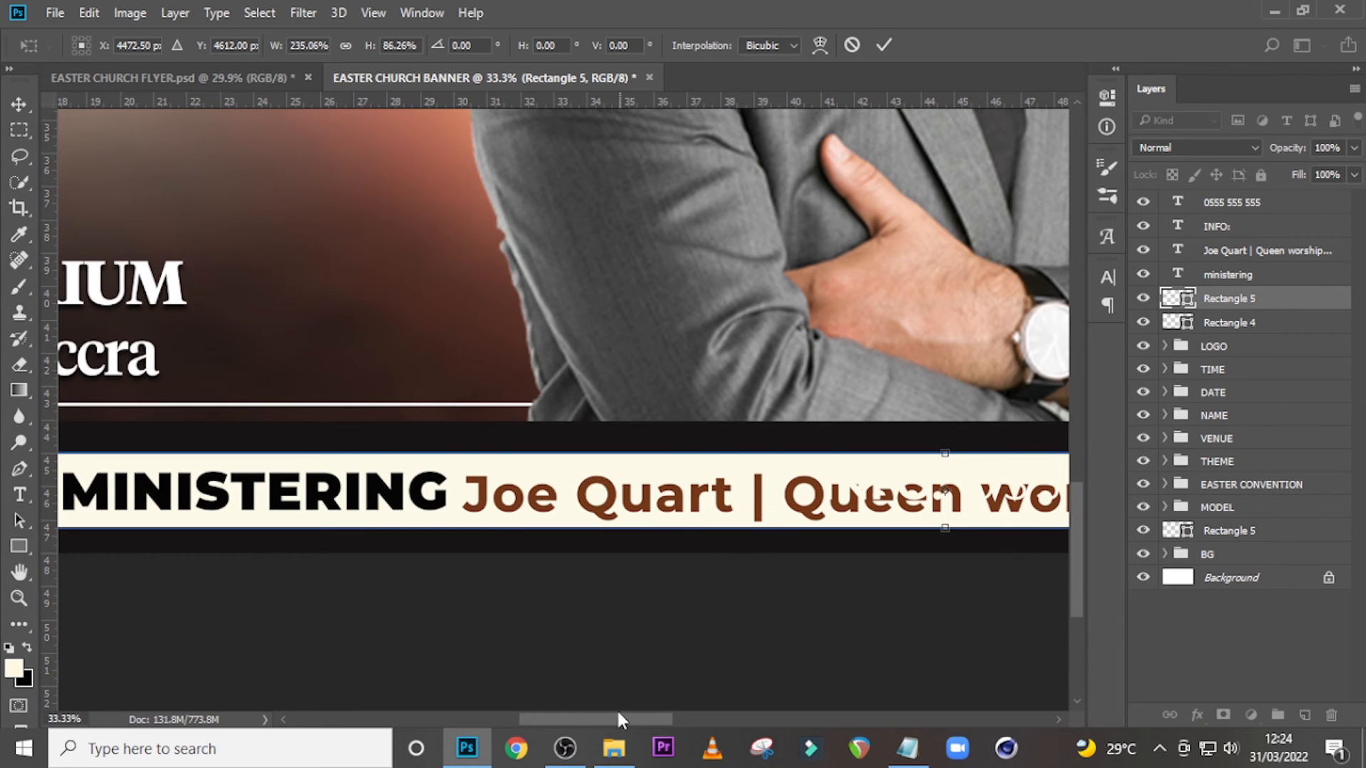
pyautogui.moveTo(621, 720); pyautogui.dragTo(762, 722)
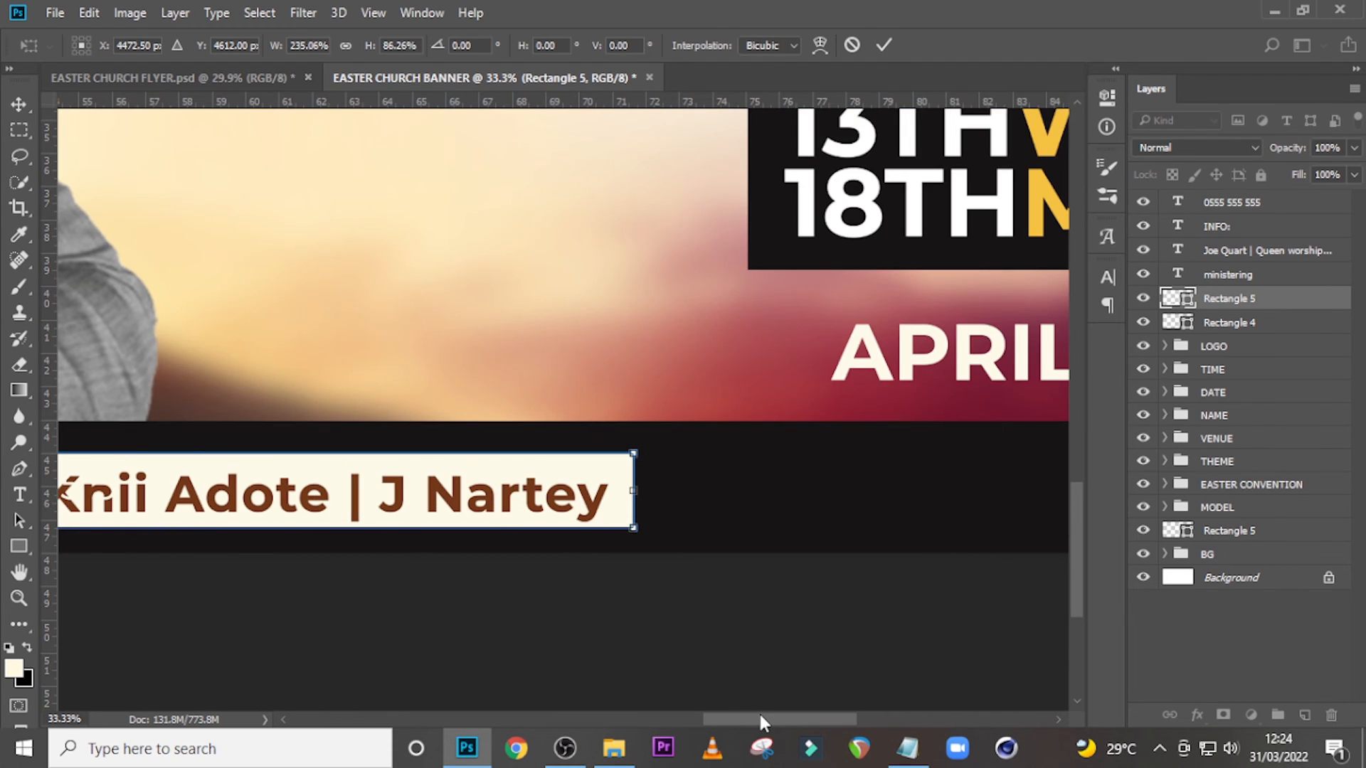
pyautogui.moveTo(759, 720); pyautogui.dragTo(691, 718)
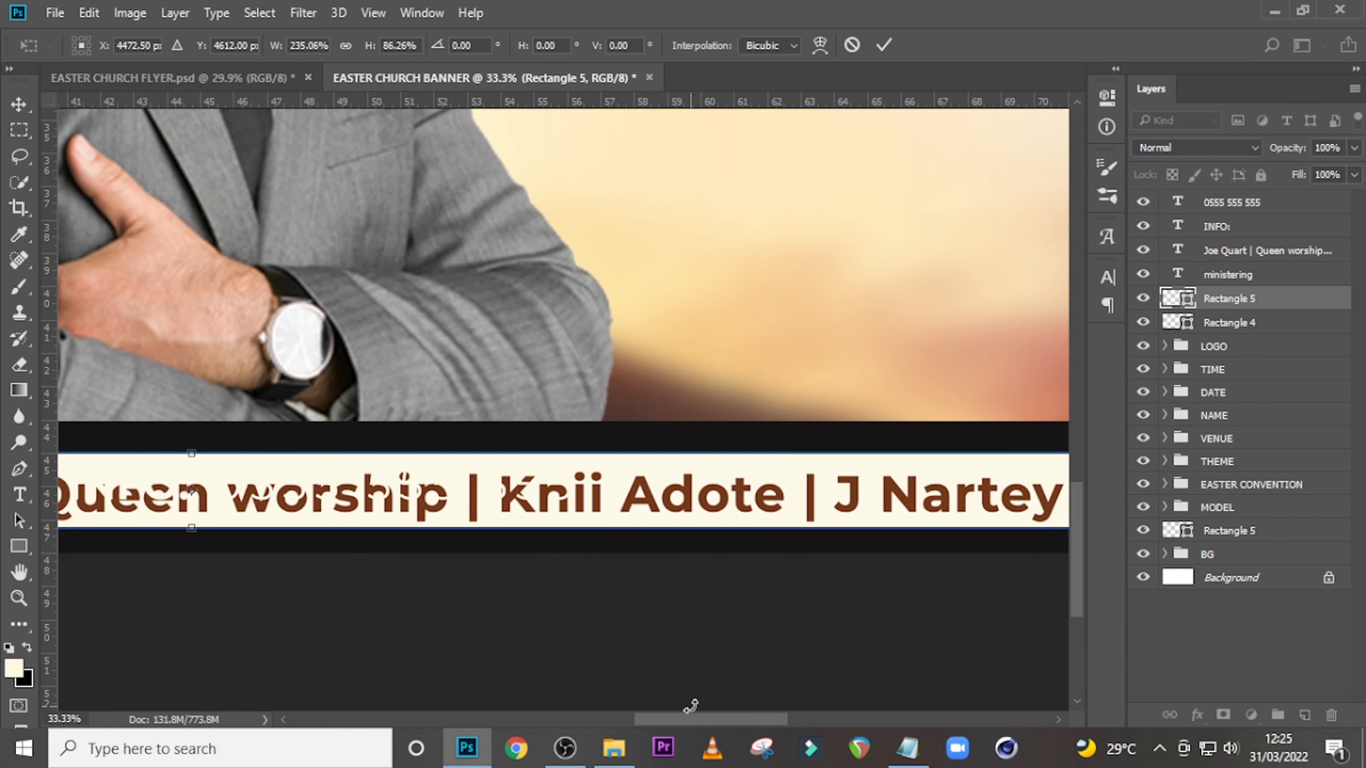
pyautogui.hotkey('ctrl', '0')
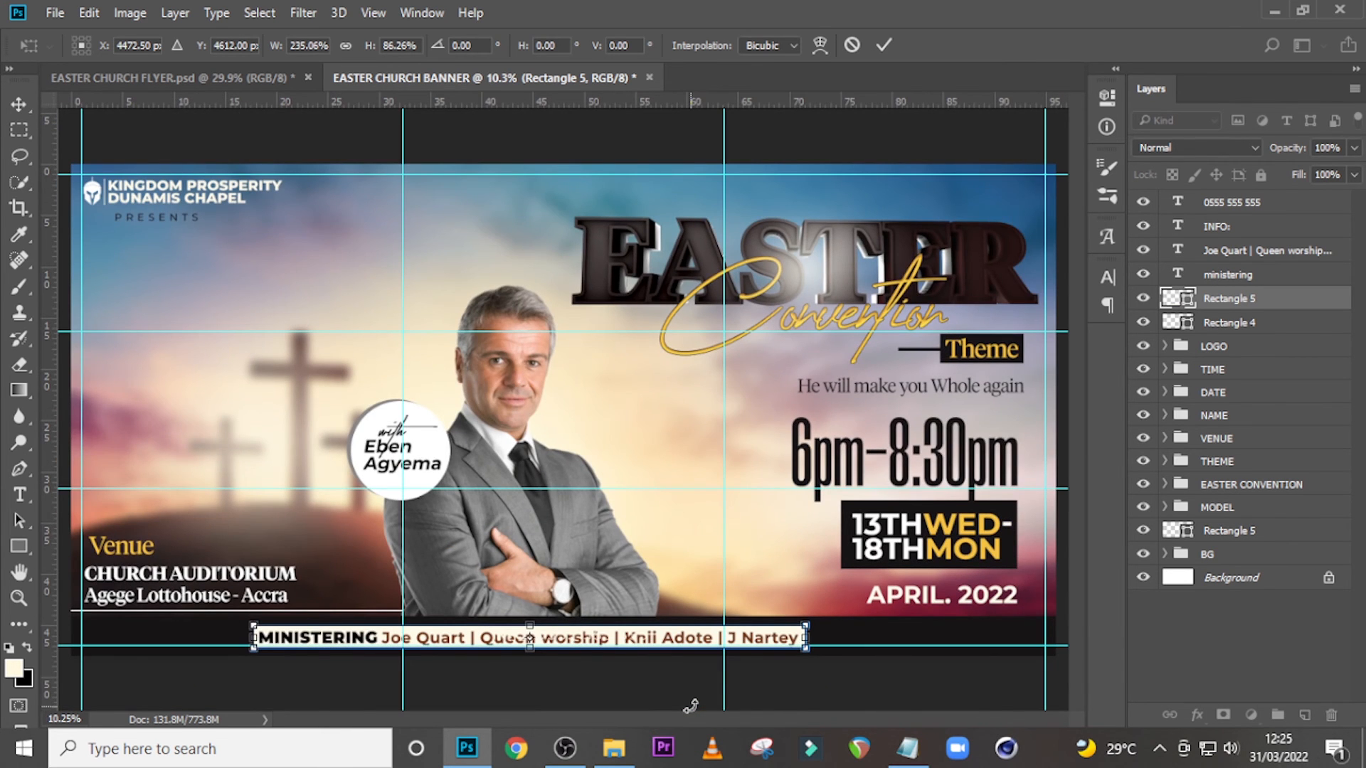
pyautogui.press('Return')
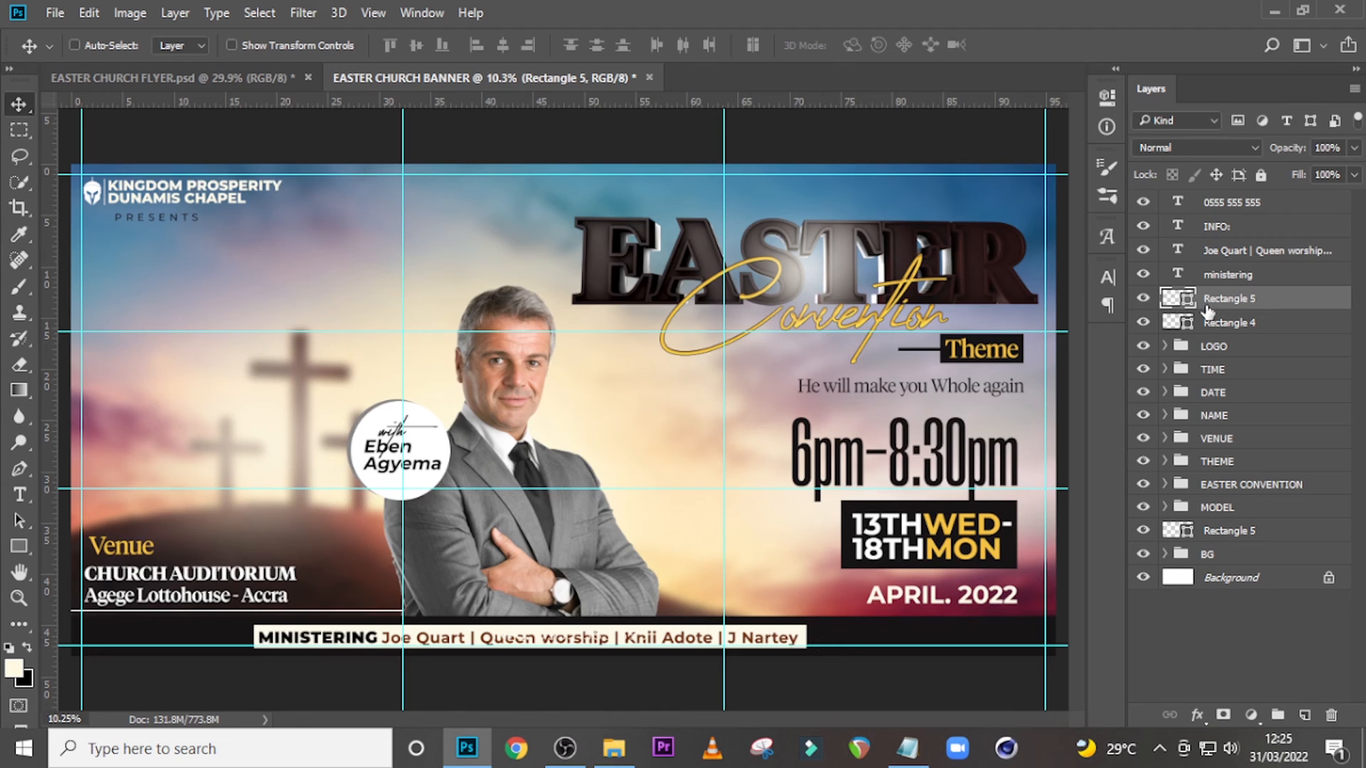
# Move the INFO: label and the phone number together into the black bottom strip, just right of the last minister's name.
pyautogui.click(1222, 226)
pyautogui.keyDown('shift'); pyautogui.click(1224, 202); pyautogui.keyUp('shift')
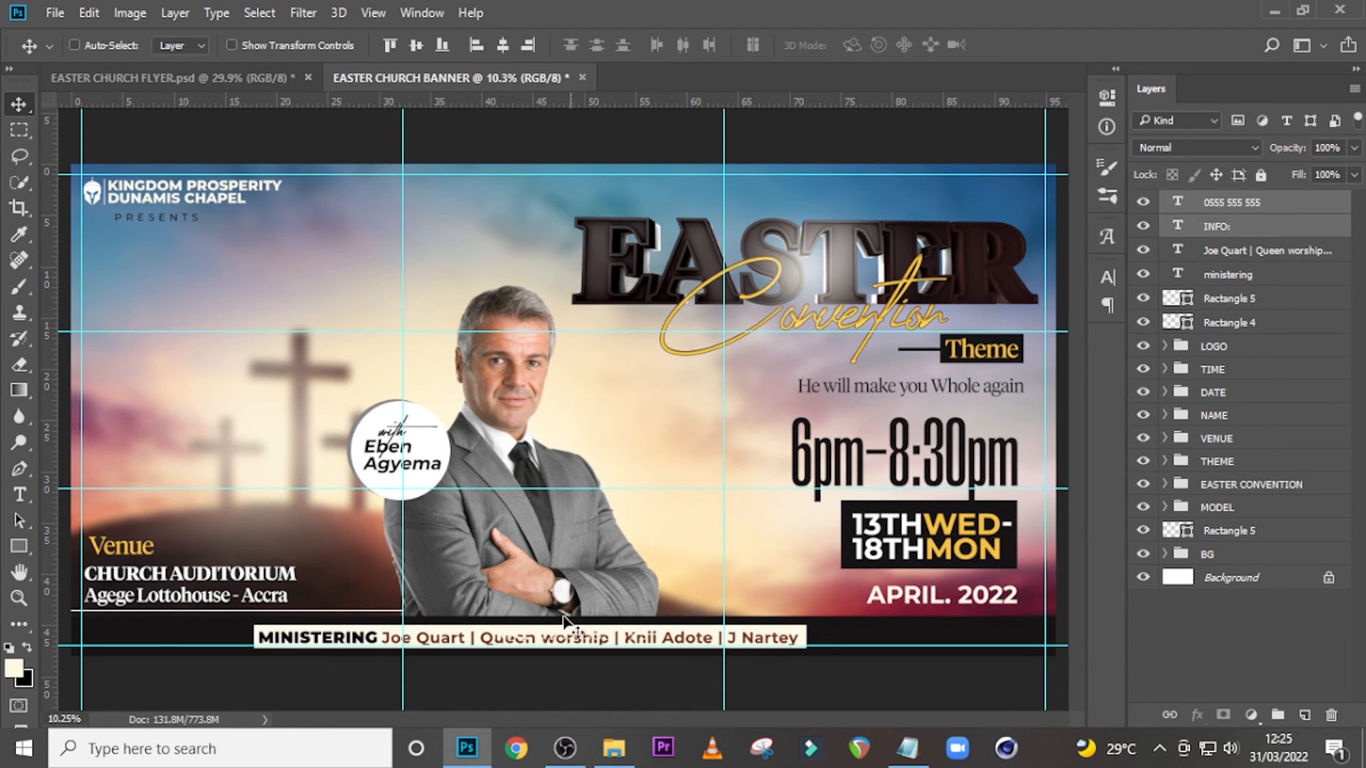
pyautogui.moveTo(545, 638); pyautogui.dragTo(1017, 661)
pyautogui.hotkey('ctrl', 't')
pyautogui.press('Return')
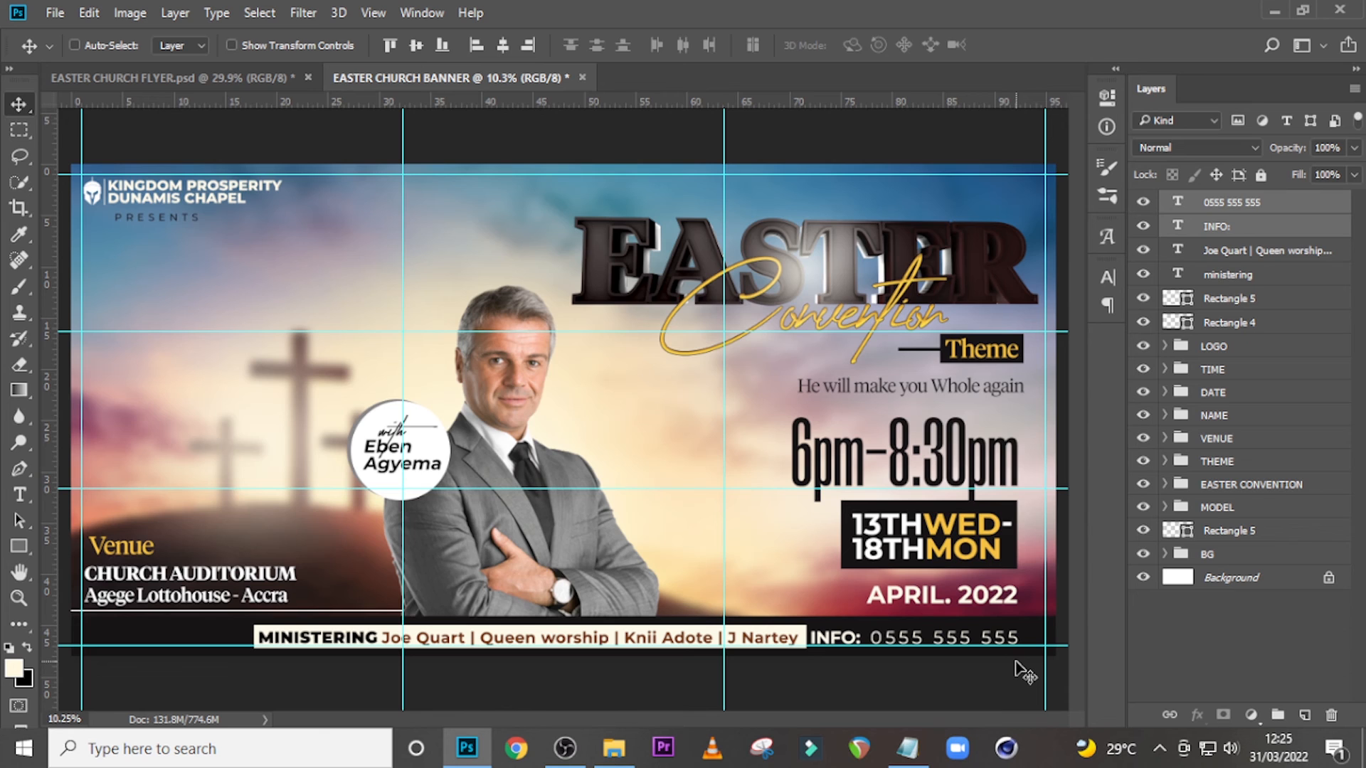
# Shift the ministering texts, their cream rectangle and the info texts left together to about X 4671 px, roughly centred in the black strip.
pyautogui.hotkey('ctrl', ';')
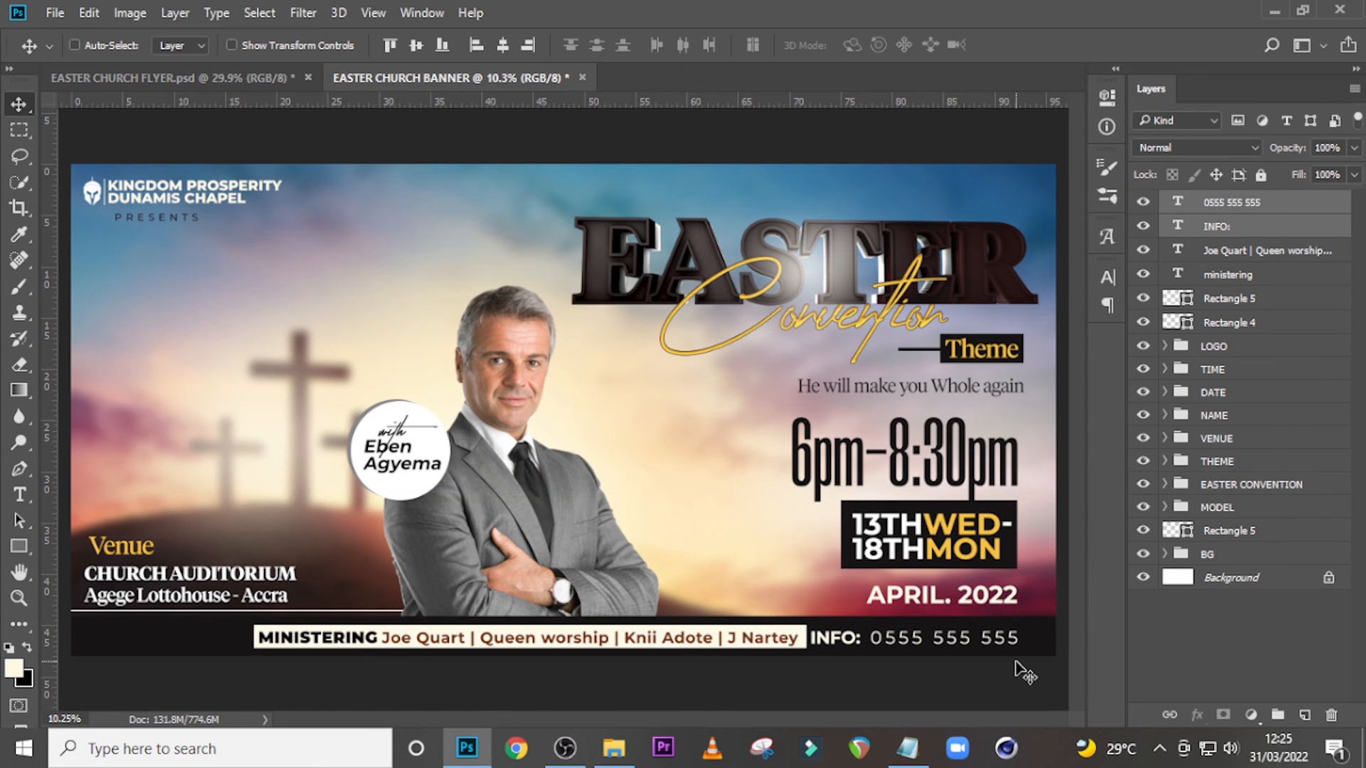
pyautogui.keyDown('ctrl'); pyautogui.click(1226, 257); pyautogui.keyUp('ctrl')
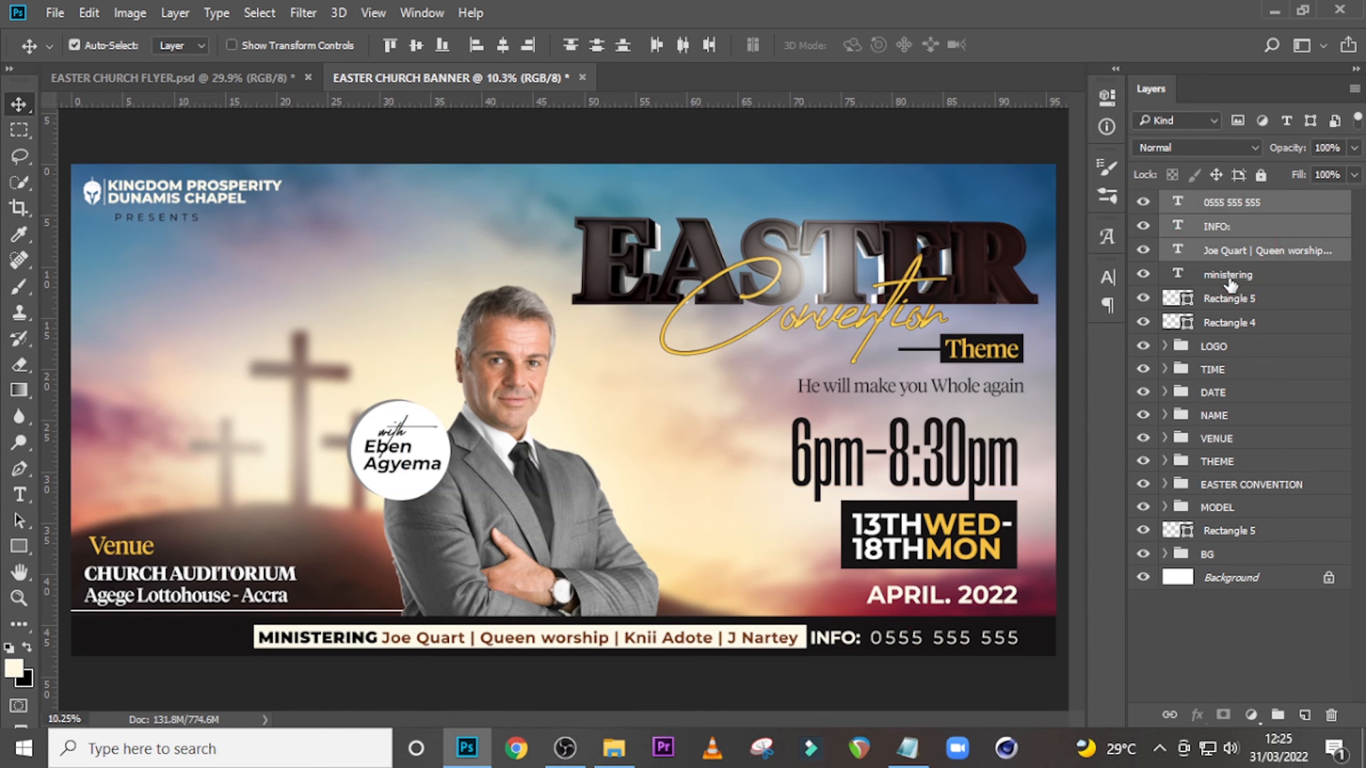
pyautogui.keyDown('ctrl'); pyautogui.click(1229, 277); pyautogui.keyUp('ctrl')
pyautogui.keyDown('ctrl'); pyautogui.click(1225, 300); pyautogui.keyUp('ctrl')
pyautogui.hotkey('ctrl', 't')
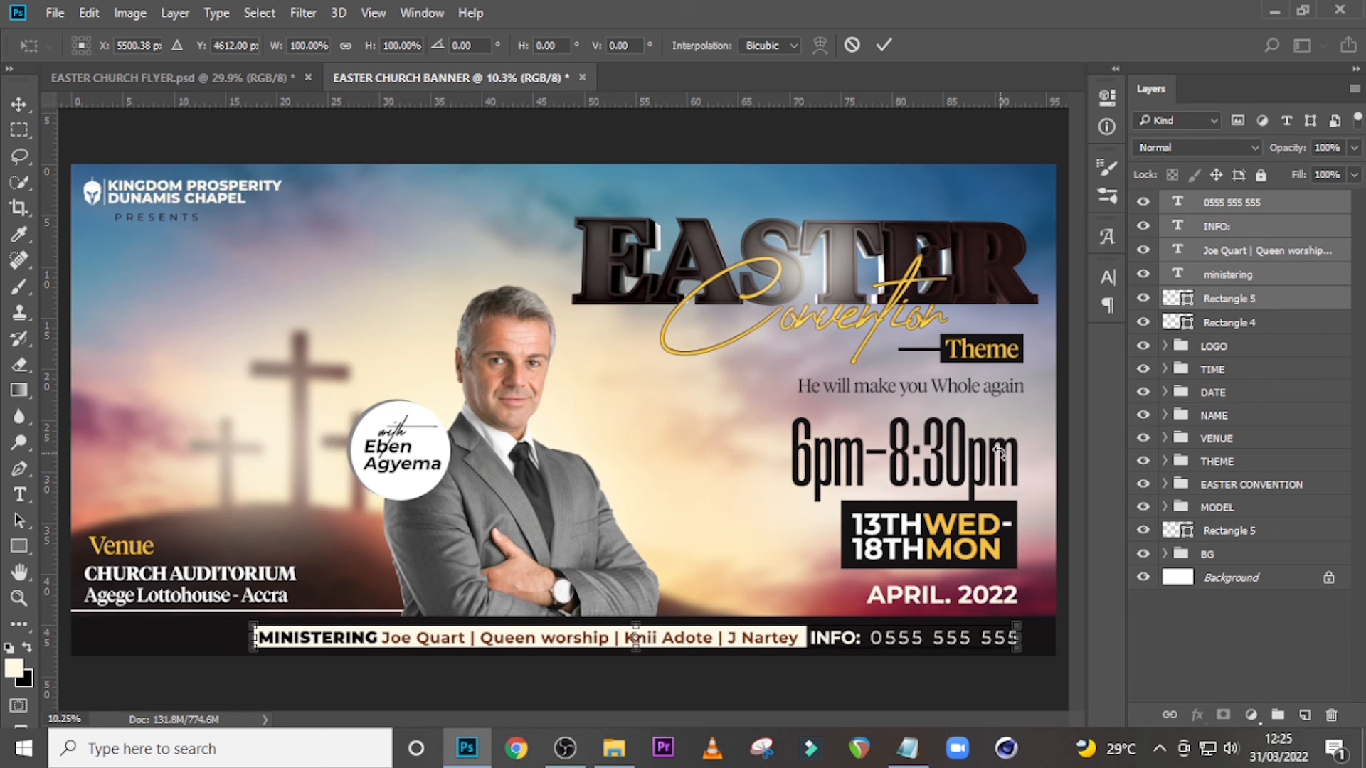
pyautogui.hotkey('ctrl', ';')
pyautogui.moveTo(882, 640); pyautogui.dragTo(797, 638)
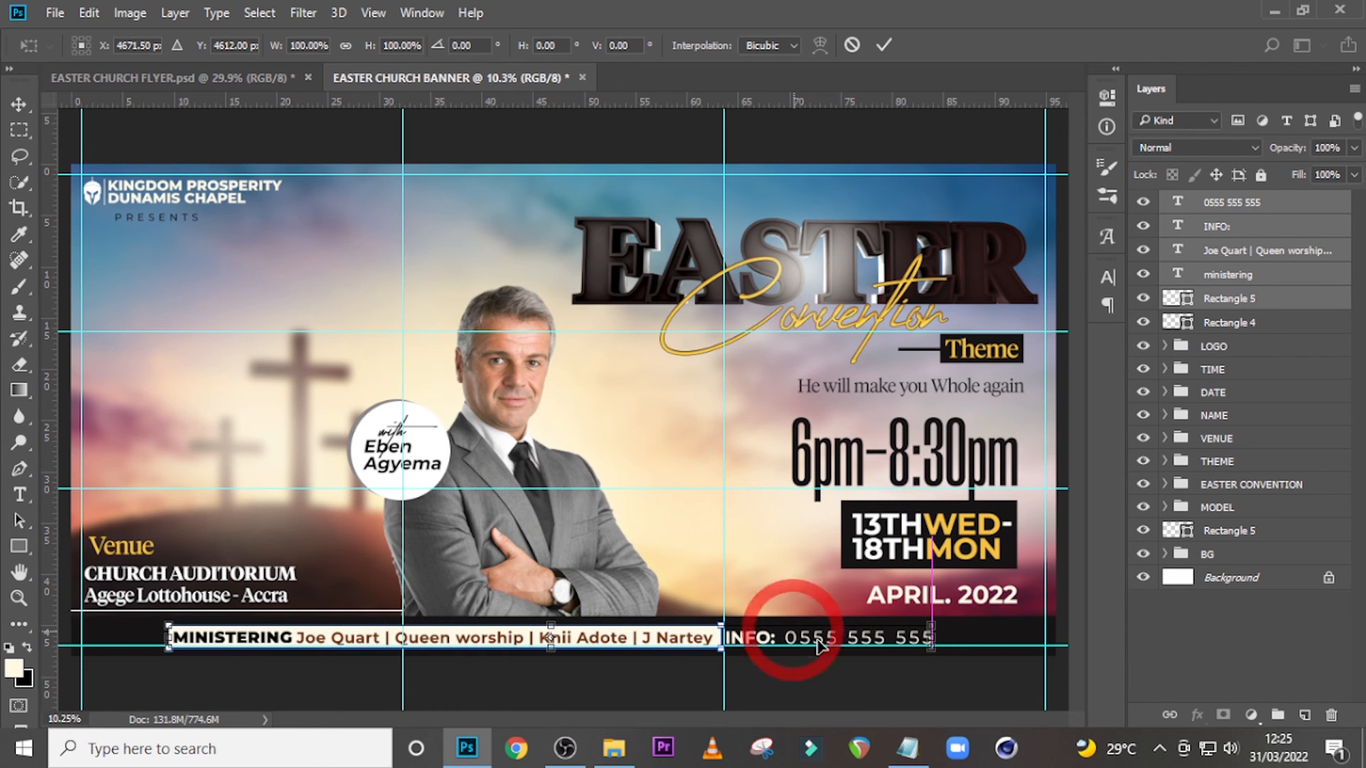
pyautogui.press('Return')
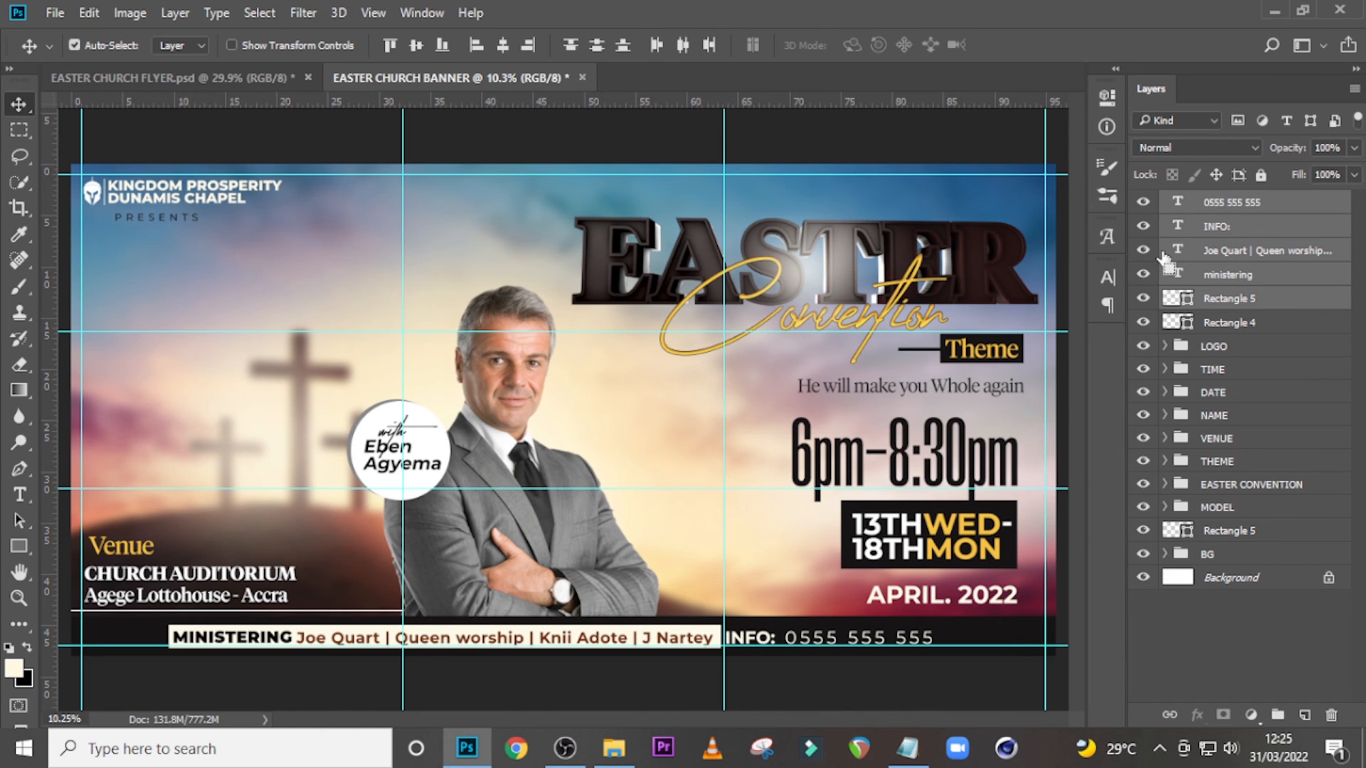
# Group the ministering and info layers and name the group MINISTERING TEL.
pyautogui.hotkey('ctrl', 'g')
pyautogui.doubleClick(1212, 202)
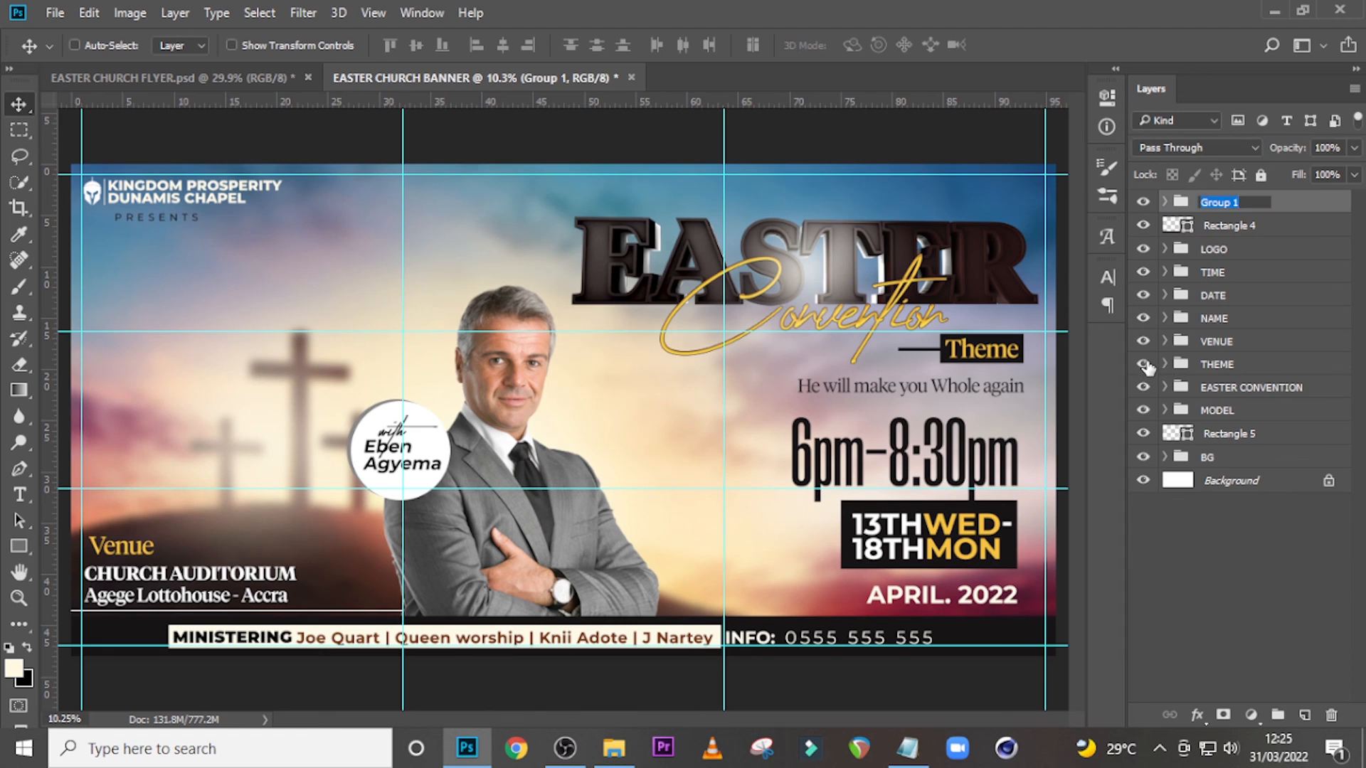
pyautogui.write('MINISTERING TEL')
pyautogui.press('Return')
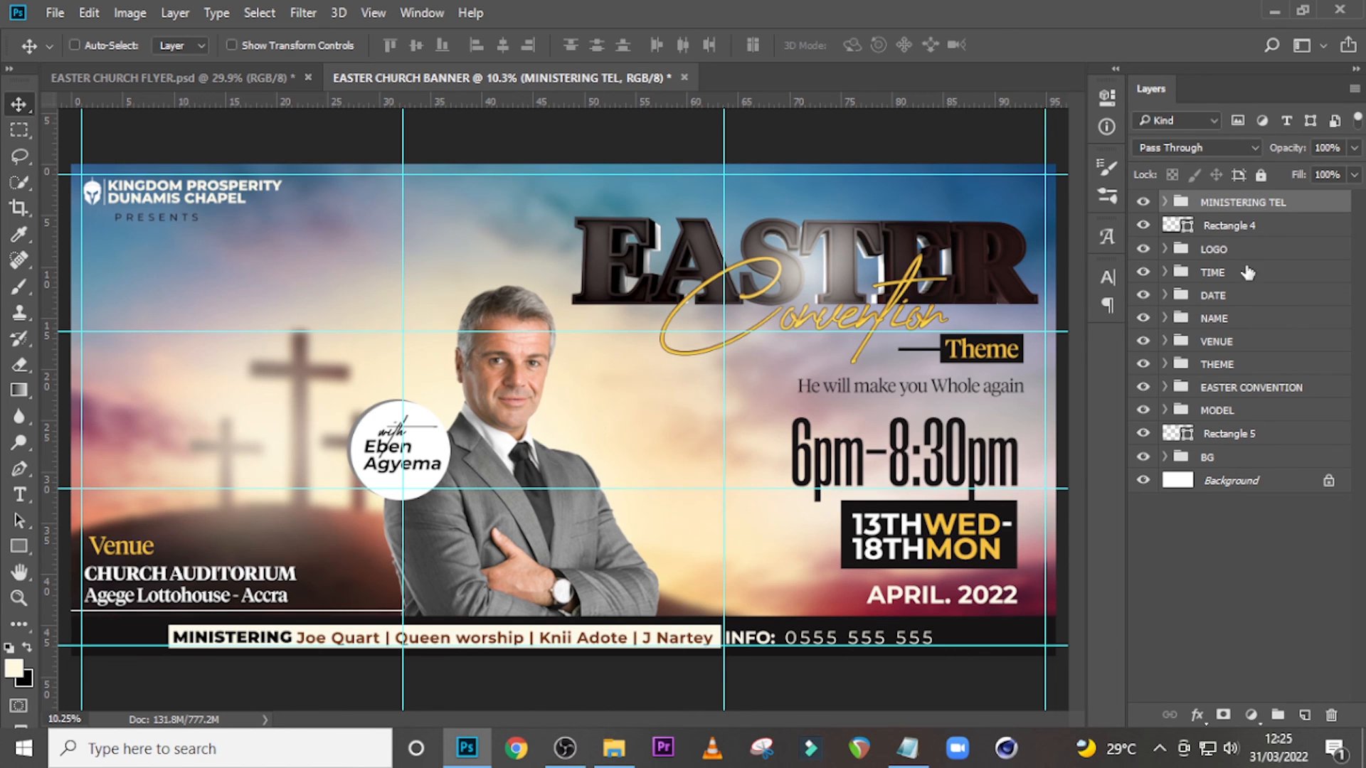
# Add a Gradient Map adjustment layer above all the groups, using the Dark Spectrum preset.
pyautogui.click(1250, 715)
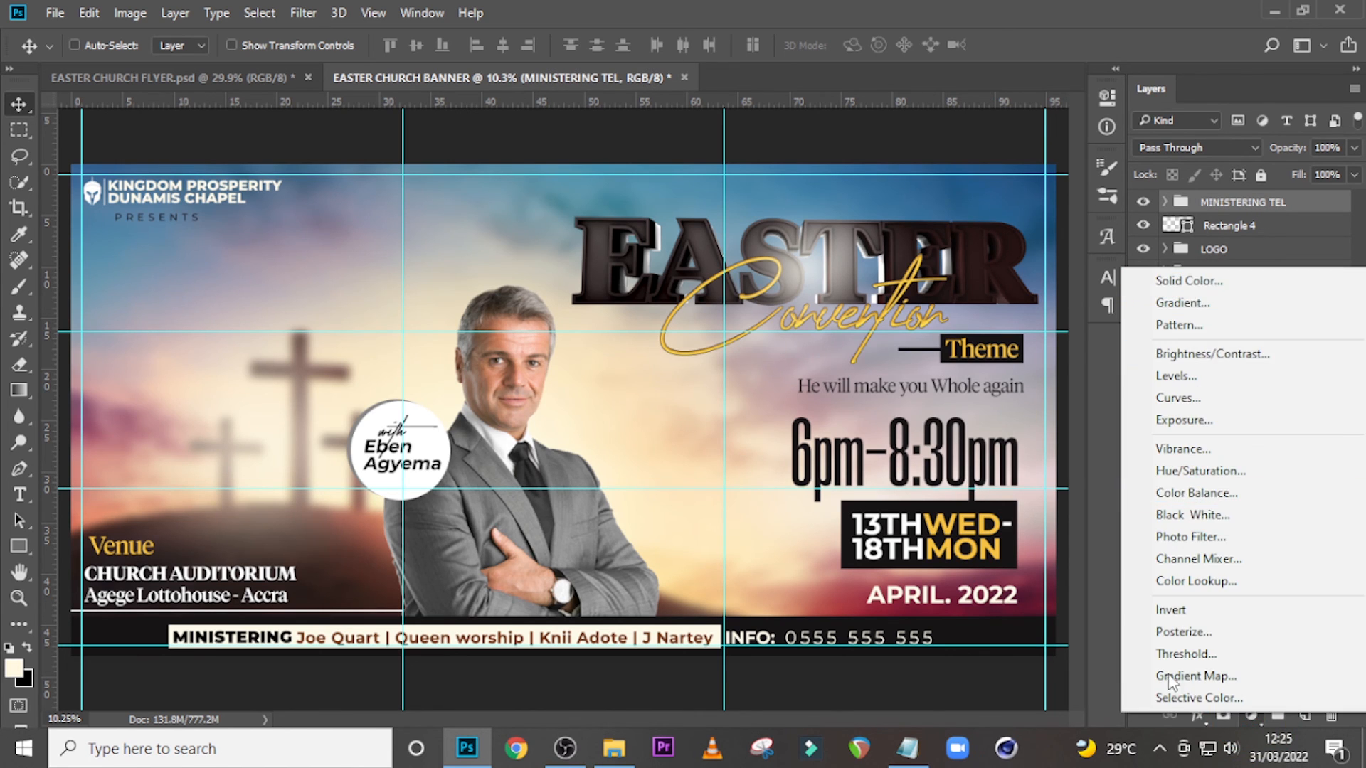
pyautogui.click(1223, 676)
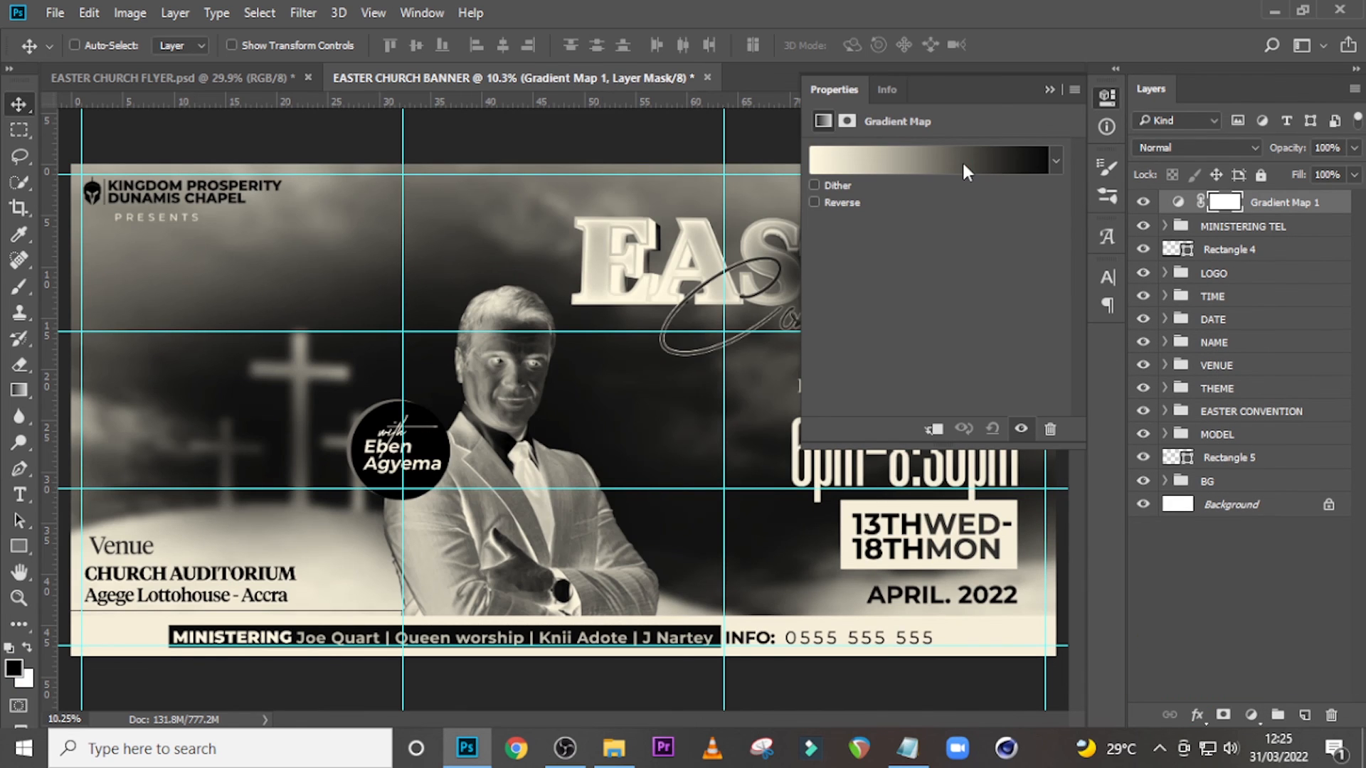
pyautogui.click(962, 160)
pyautogui.click(600, 160)
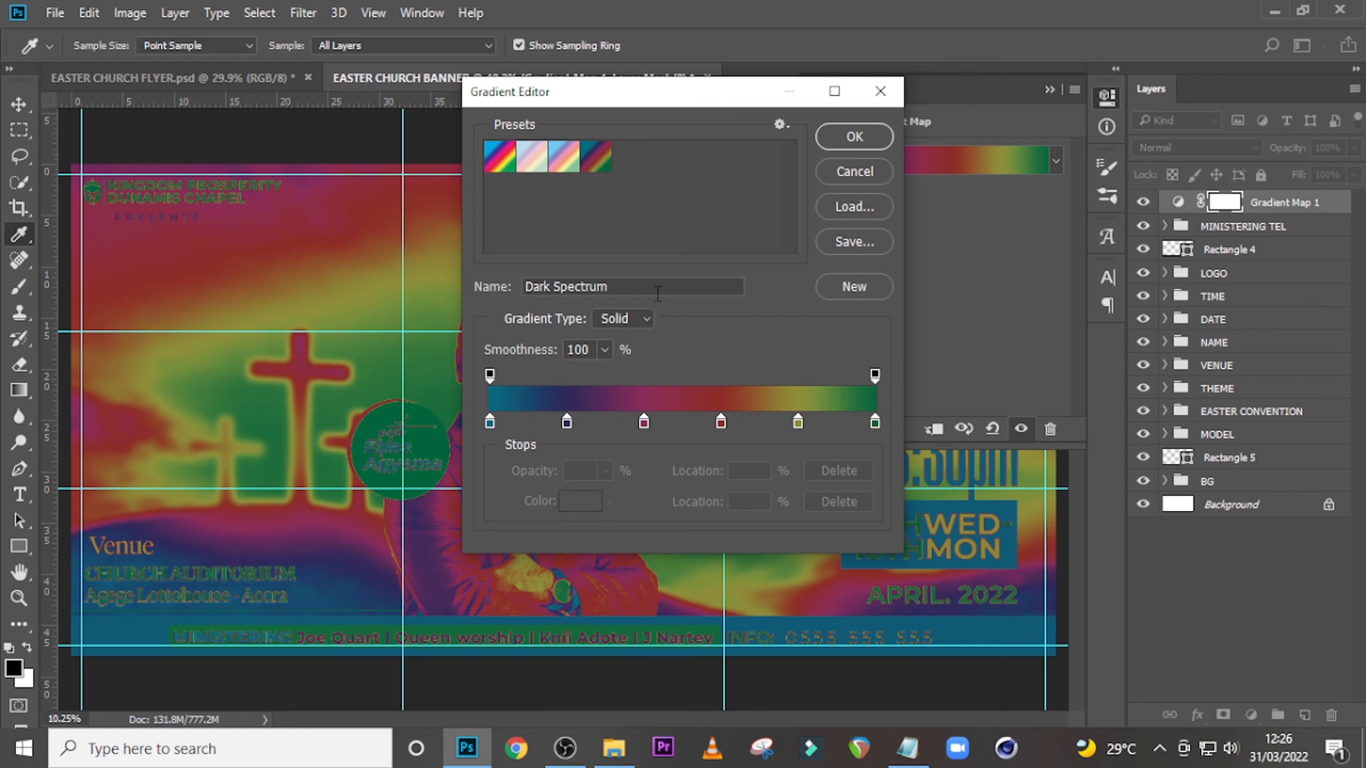
pyautogui.click(856, 138)
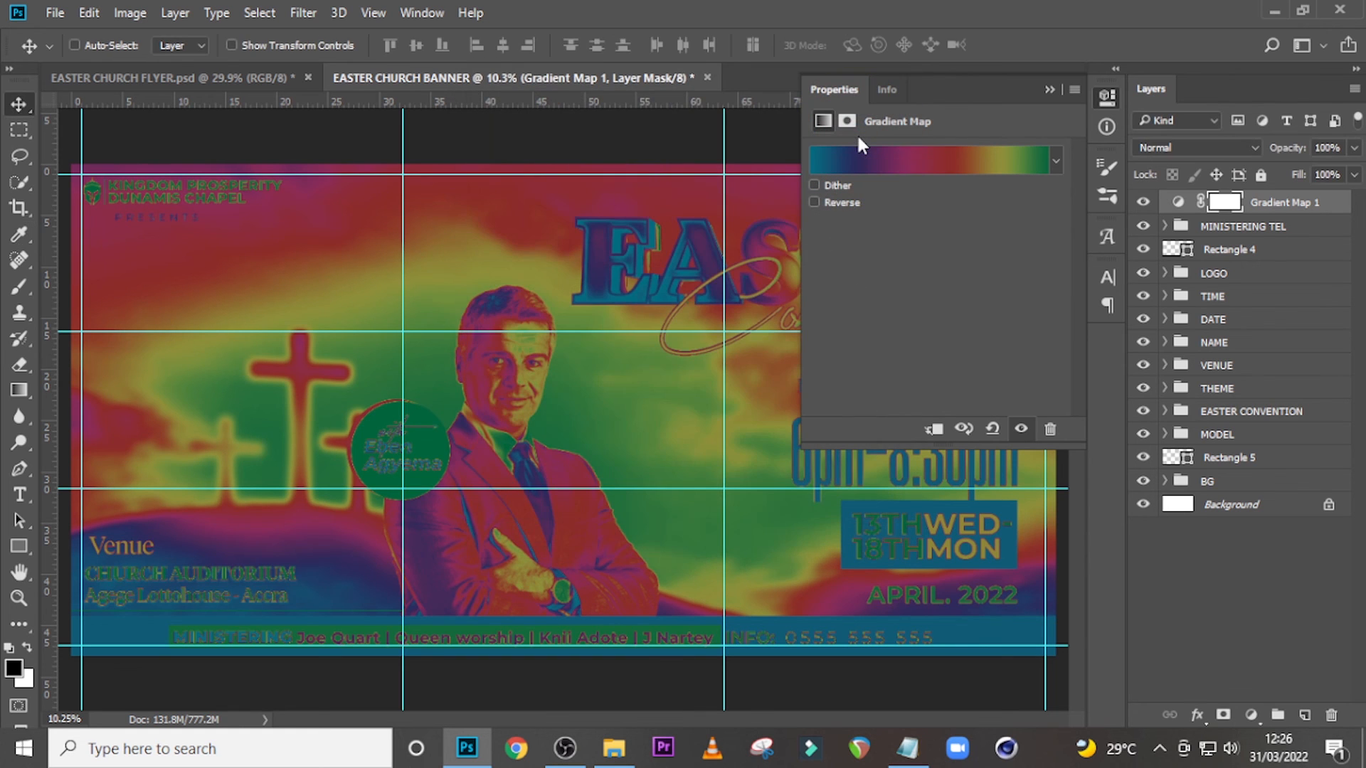
pyautogui.click(1050, 88)
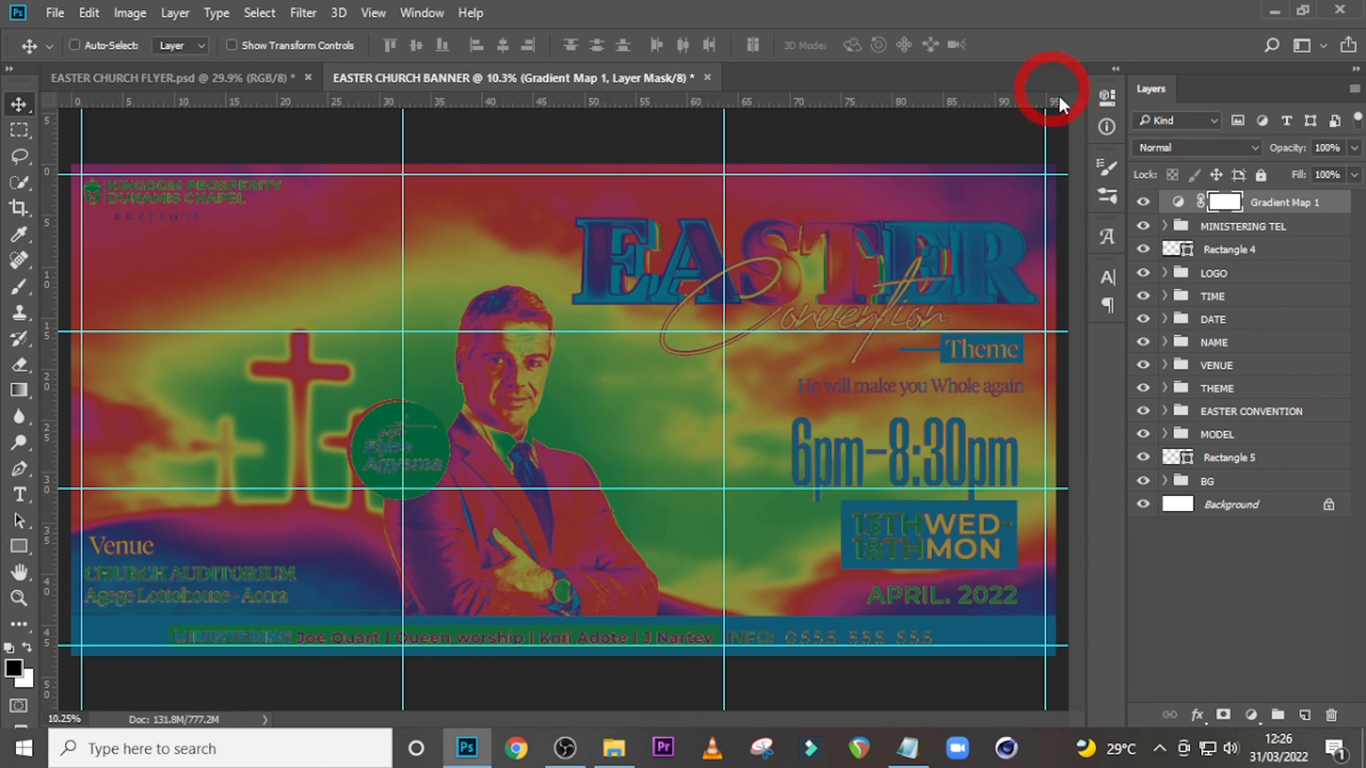
# Blend the Gradient Map layer in Overlay mode at 50% opacity.
pyautogui.click(1170, 147)
pyautogui.click(1167, 356)
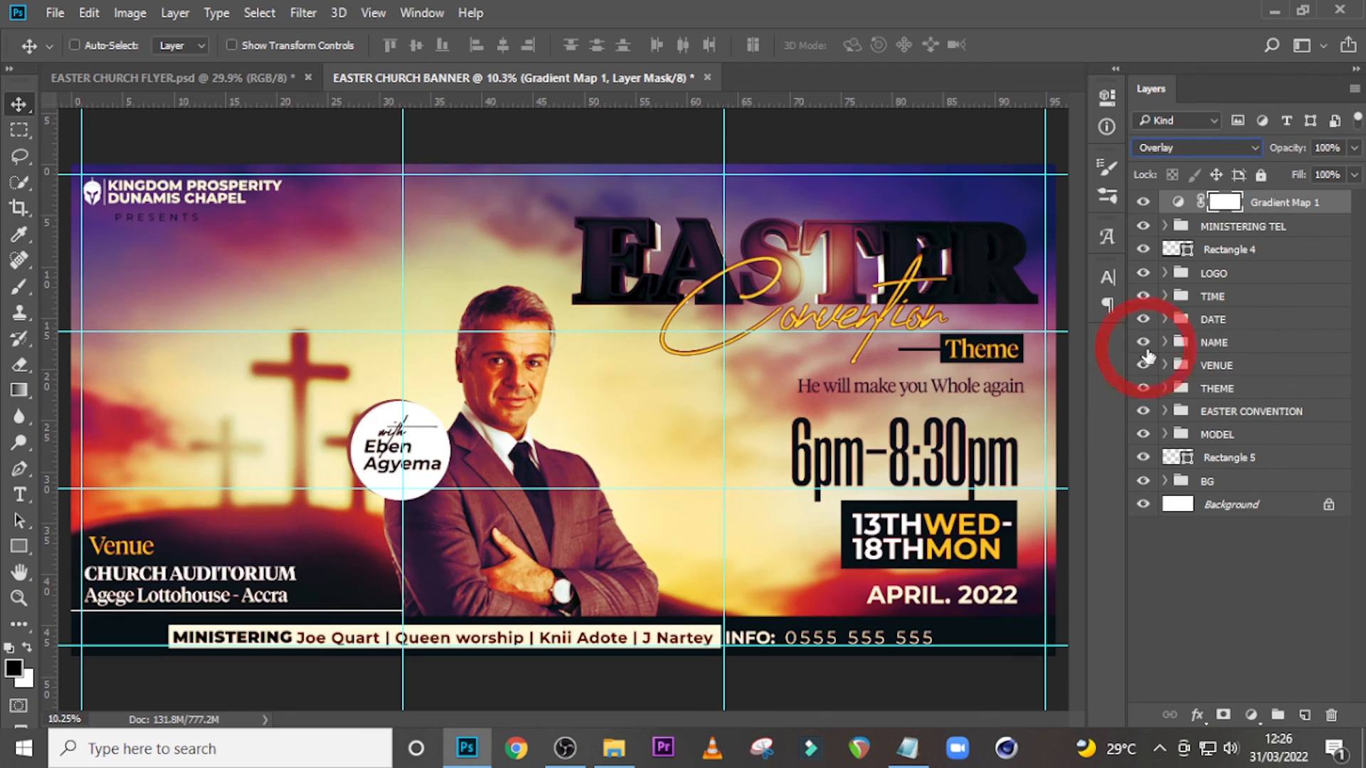
pyautogui.click(1327, 147)
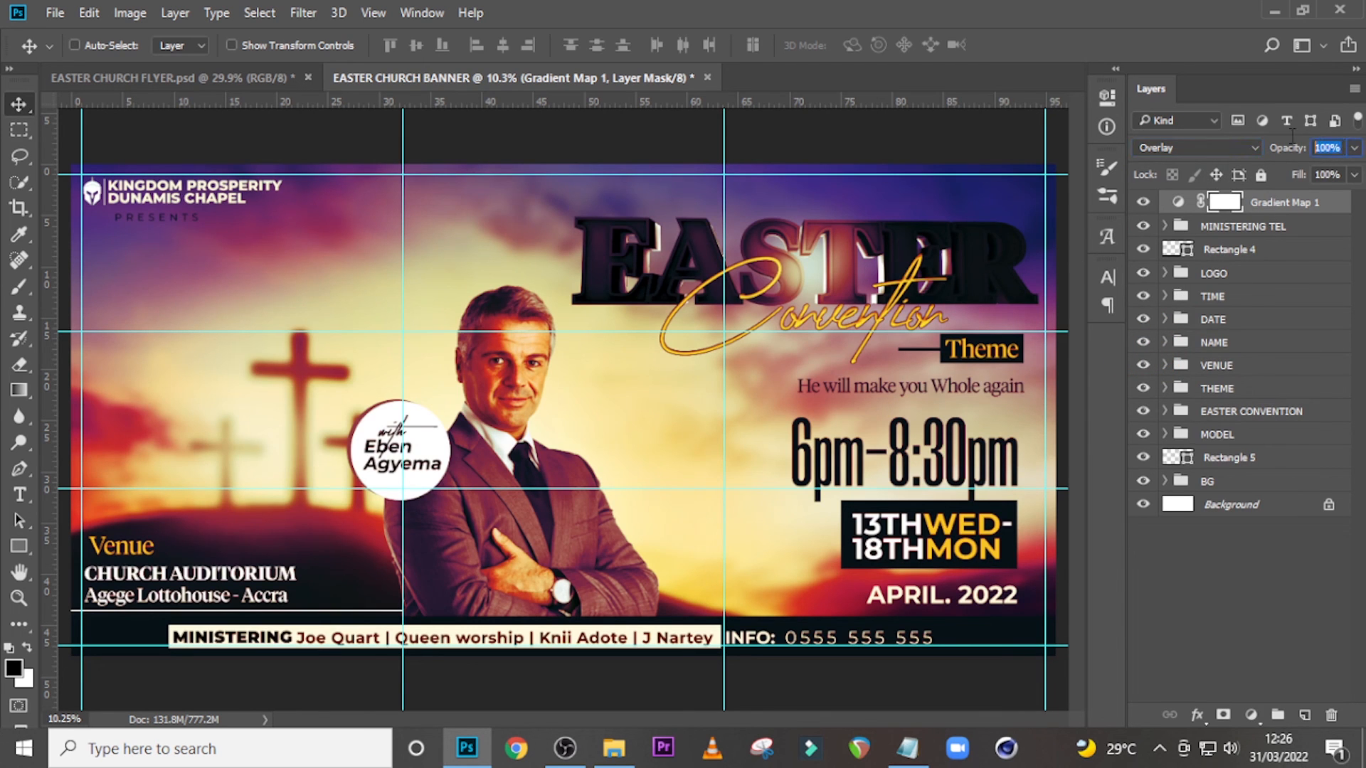
pyautogui.write('50')
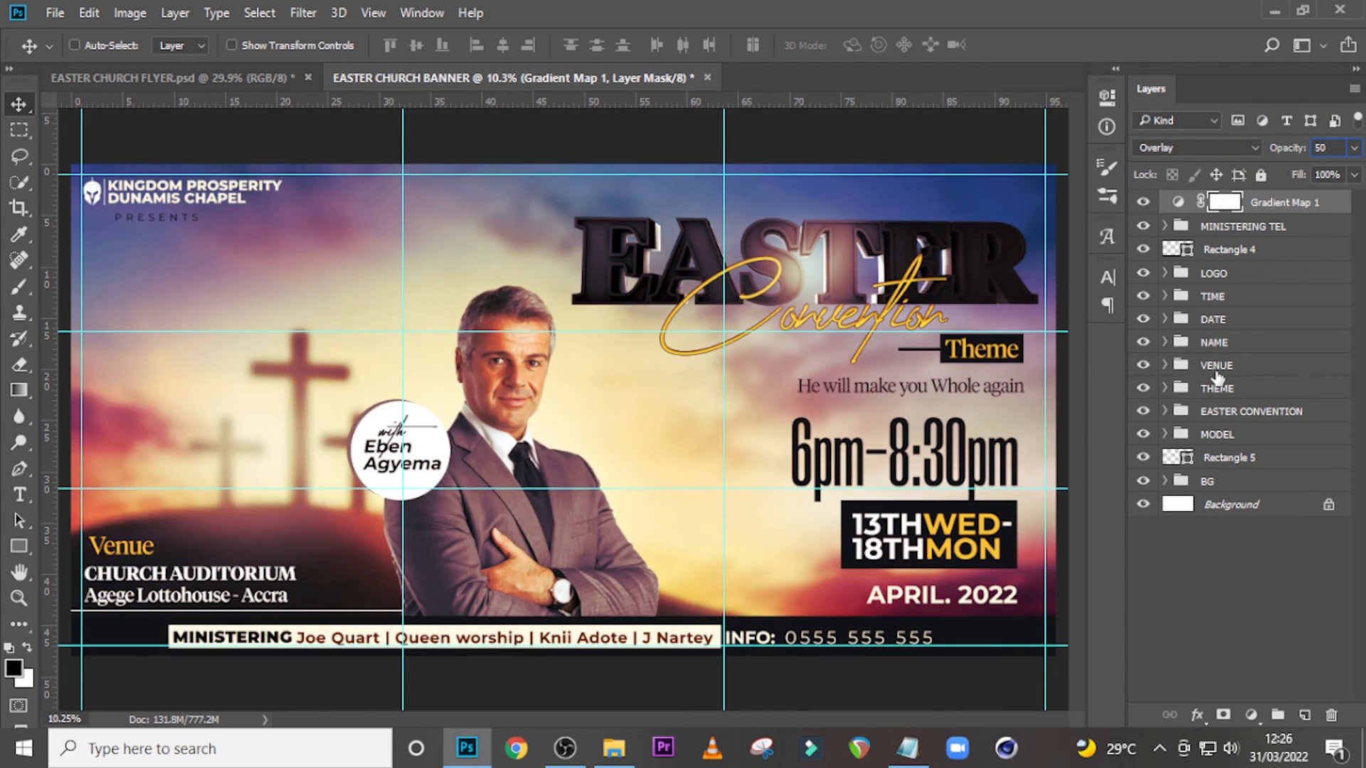
pyautogui.click(1290, 210)
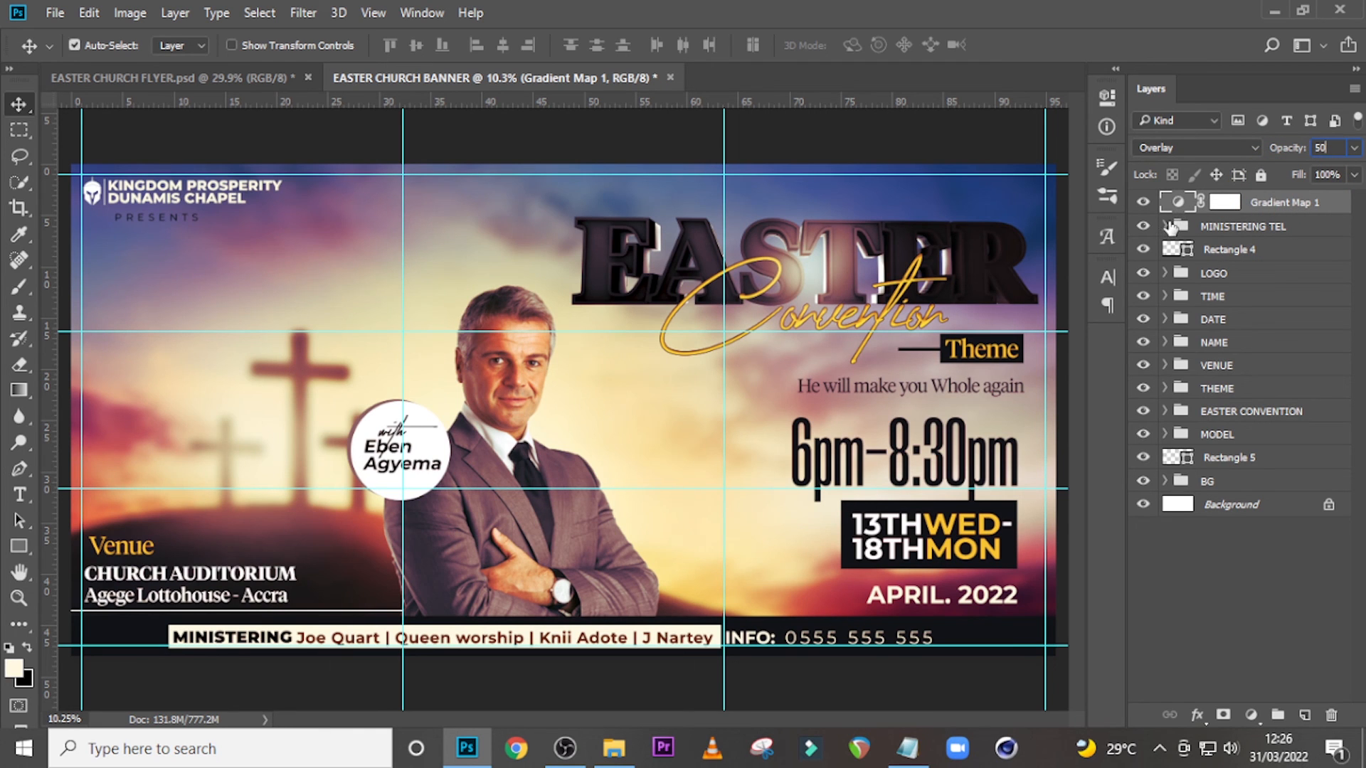
# Add a Levels adjustment above the businessman-12 layer in the MODEL group and clip it to that layer.
pyautogui.hotkey('ctrl', '-')
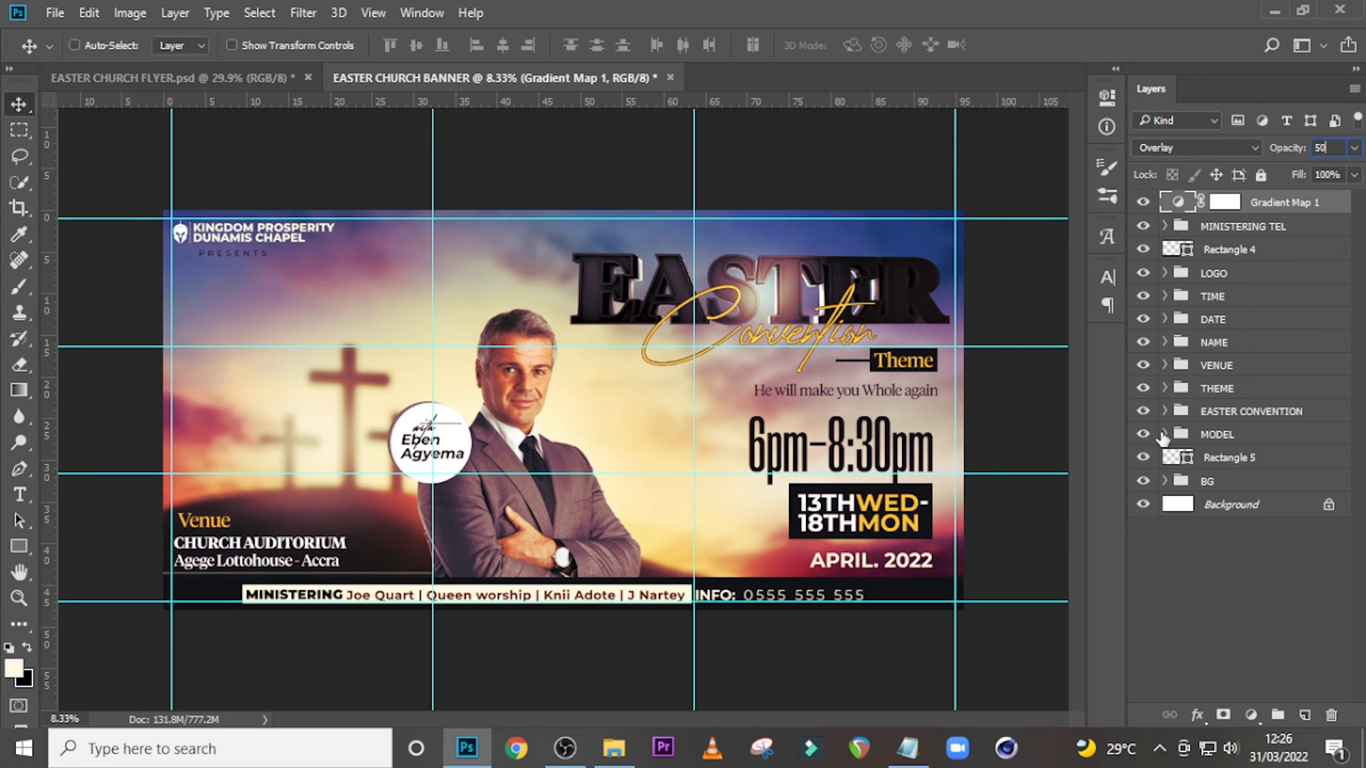
pyautogui.click(1162, 434)
pyautogui.click(1165, 434)
pyautogui.click(1231, 459)
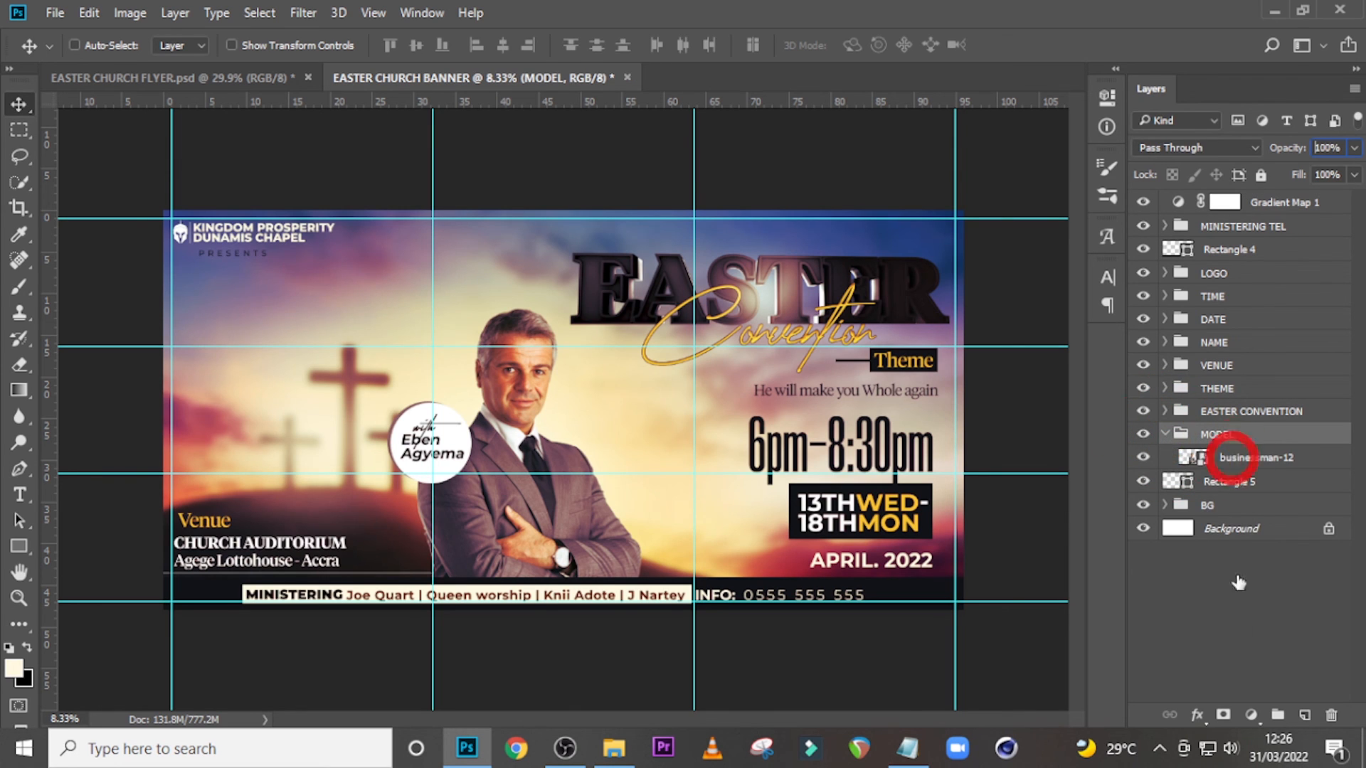
pyautogui.click(1251, 714)
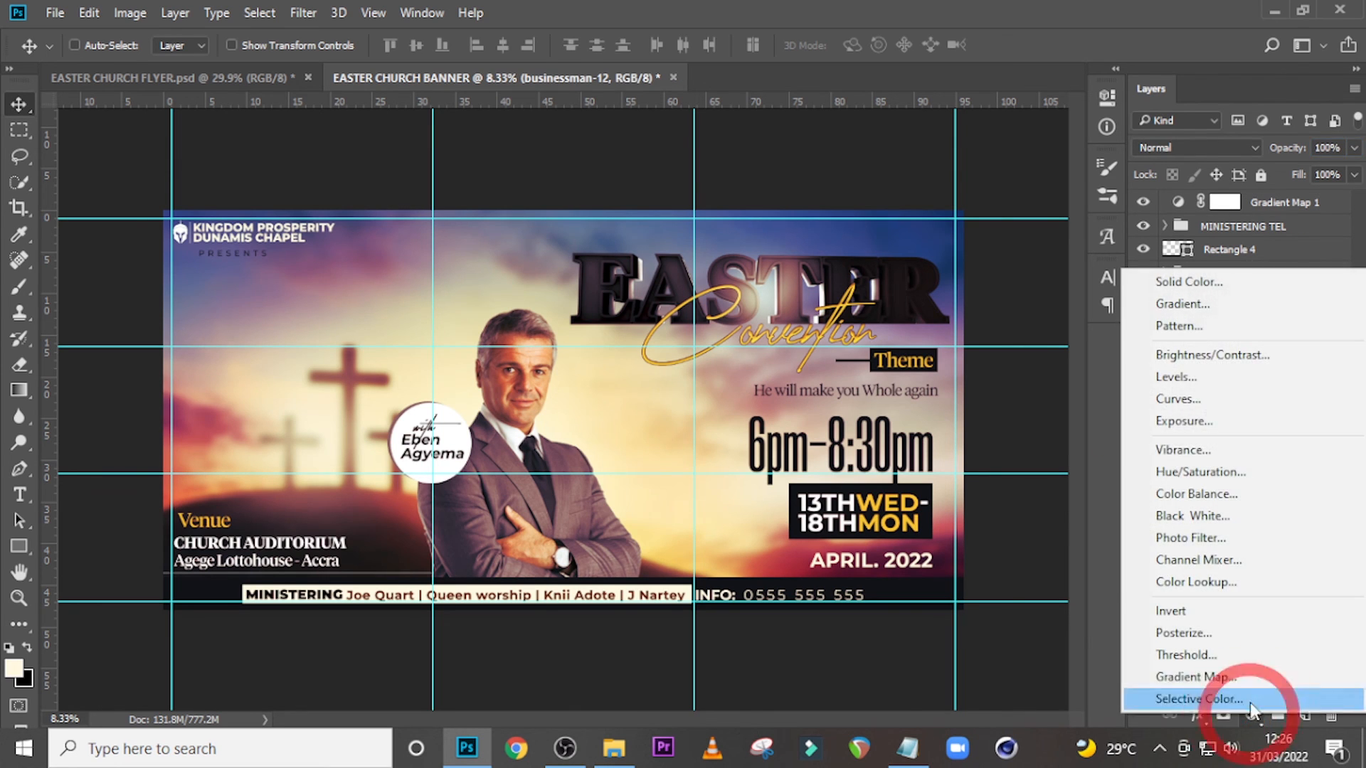
pyautogui.click(1186, 377)
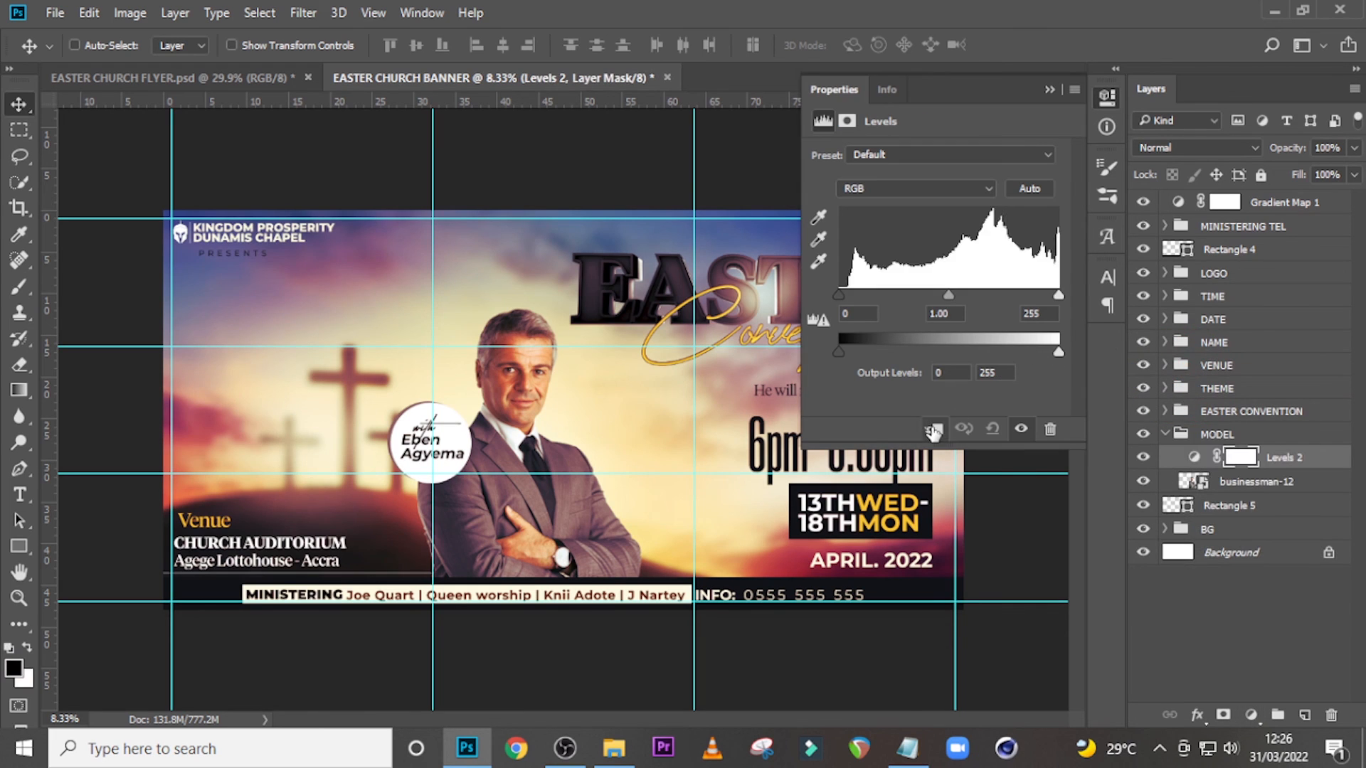
pyautogui.click(933, 430)
# Adjust the man's Levels to a black input of 7, midtones of 0.90 and a white output of 242.
pyautogui.moveTo(1057, 294); pyautogui.dragTo(1036, 297)
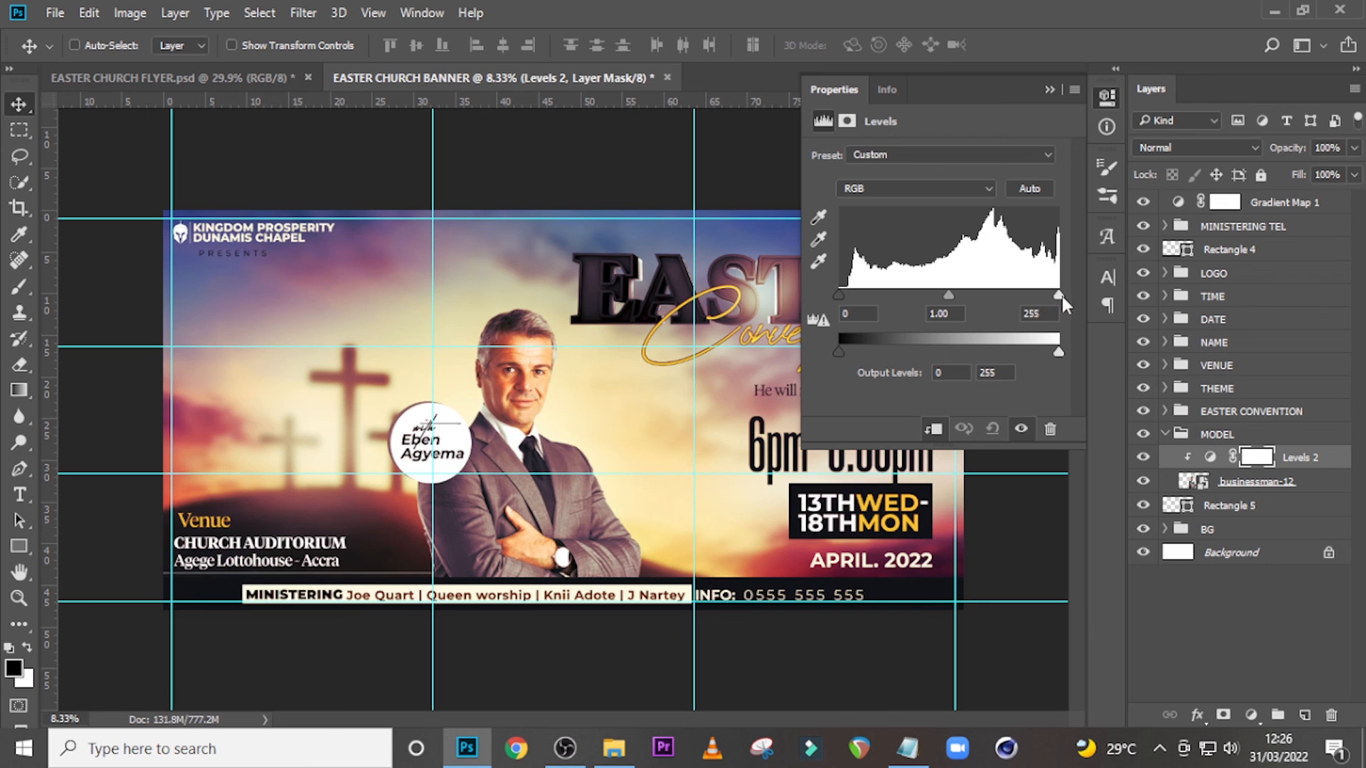
pyautogui.moveTo(842, 295)
pyautogui.mouseDown()
pyautogui.moveTo(854, 295)
pyautogui.moveTo(840, 295)
pyautogui.mouseUp()
pyautogui.moveTo(948, 295); pyautogui.dragTo(943, 295)
pyautogui.moveTo(1058, 352); pyautogui.dragTo(1050, 349)
pyautogui.moveTo(943, 295); pyautogui.dragTo(959, 294)
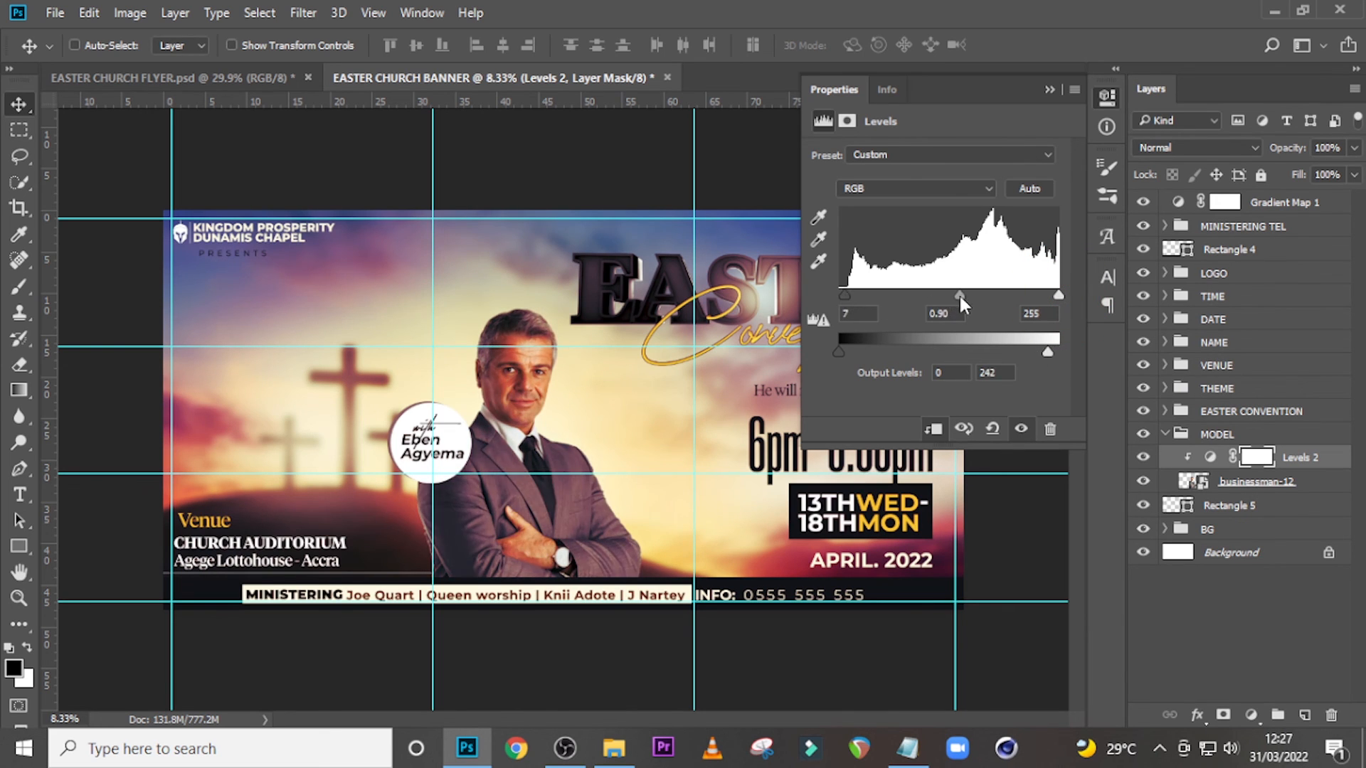
pyautogui.click(1050, 90)
# Paint a soft dab beside the man on a new layer above the Levels, using a 1600 px brush and a sampled warm background colour.
pyautogui.click(1304, 714)
pyautogui.press('b')
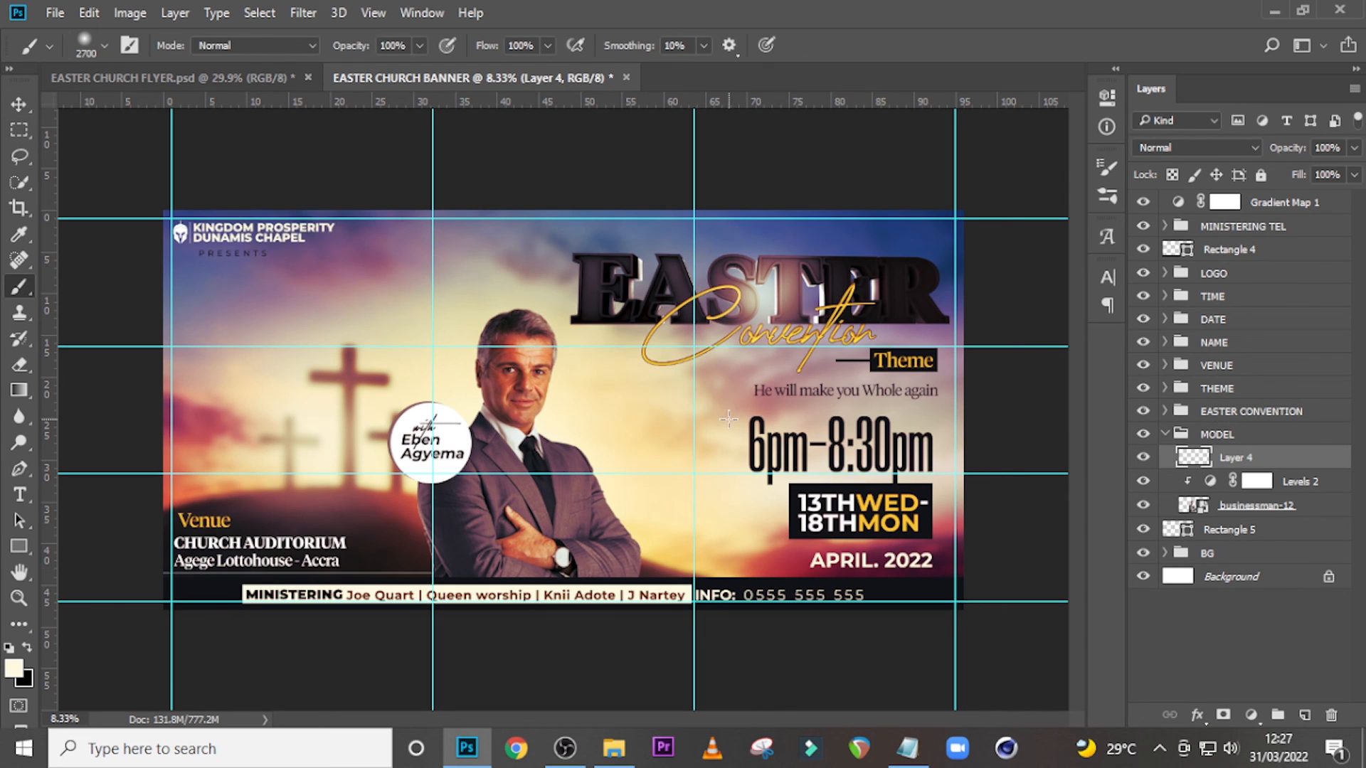
pyautogui.keyDown('alt'); pyautogui.click(665, 416); pyautogui.keyUp('alt')
pyautogui.press('[')
pyautogui.press('[')
pyautogui.press('[')
pyautogui.press('[')
pyautogui.press('[')
pyautogui.press('[')
pyautogui.press('[')
pyautogui.press('[')
pyautogui.press('[')
pyautogui.press('[')
pyautogui.press('[')
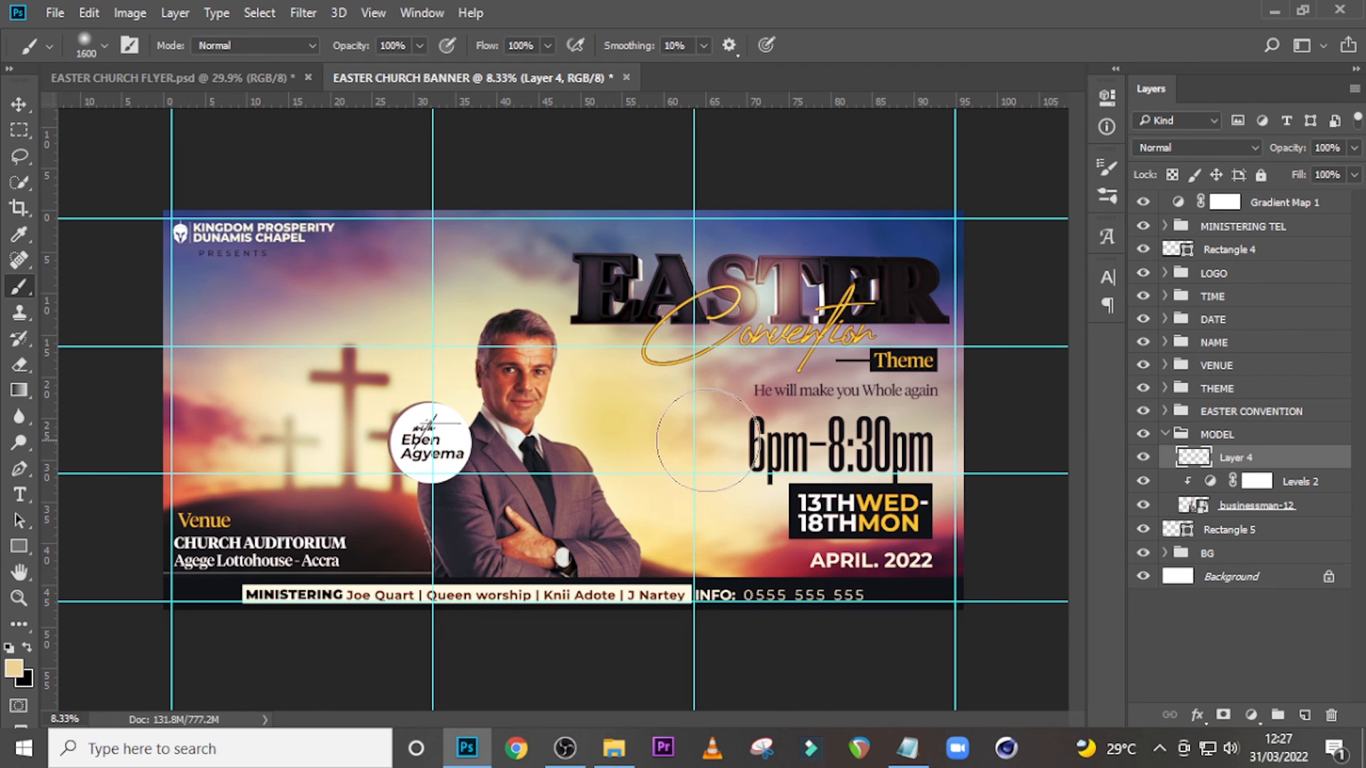
# Move the painted glow onto the man's shoulder beside his tie and blend it in Screen mode at 55% opacity.
pyautogui.press('v')
pyautogui.moveTo(651, 427)
pyautogui.mouseDown()
pyautogui.moveTo(626, 498)
pyautogui.moveTo(601, 433)
pyautogui.mouseUp()
pyautogui.click(1188, 147)
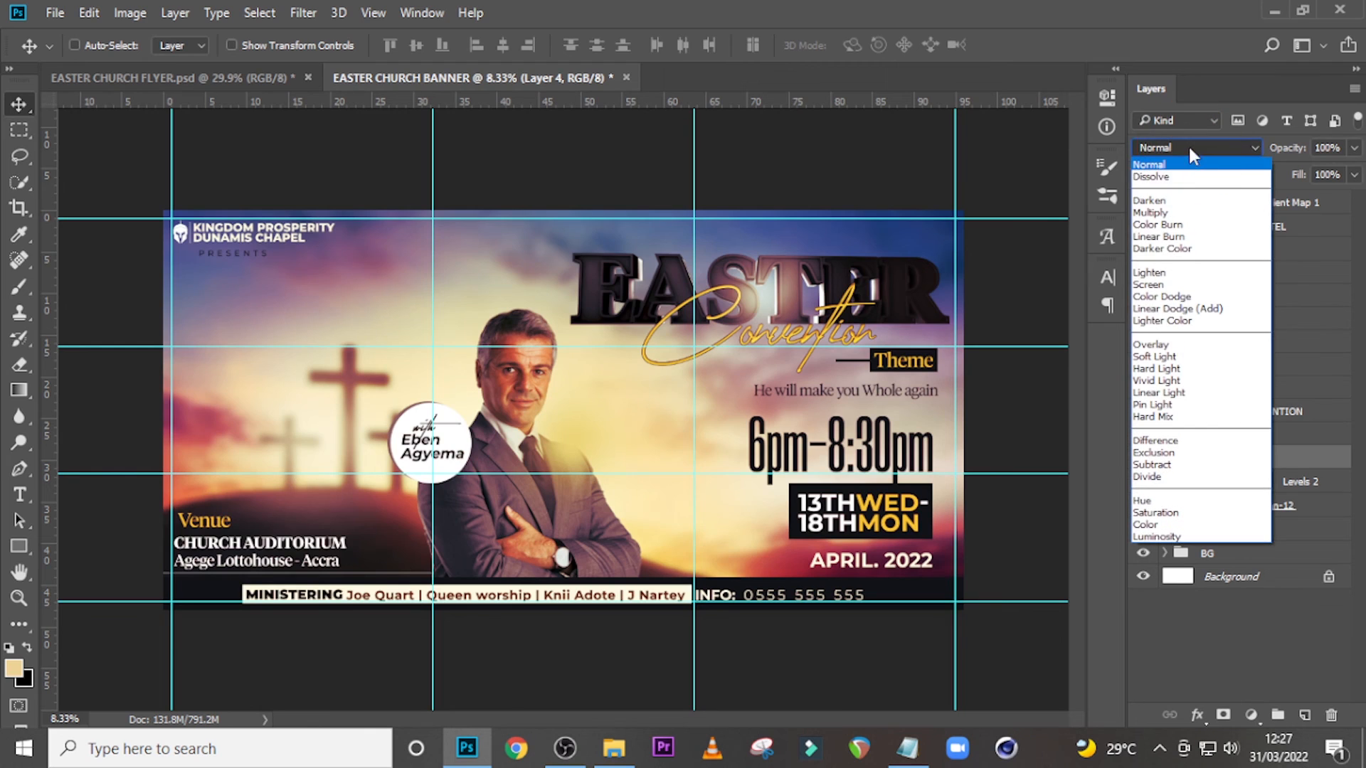
pyautogui.click(1150, 285)
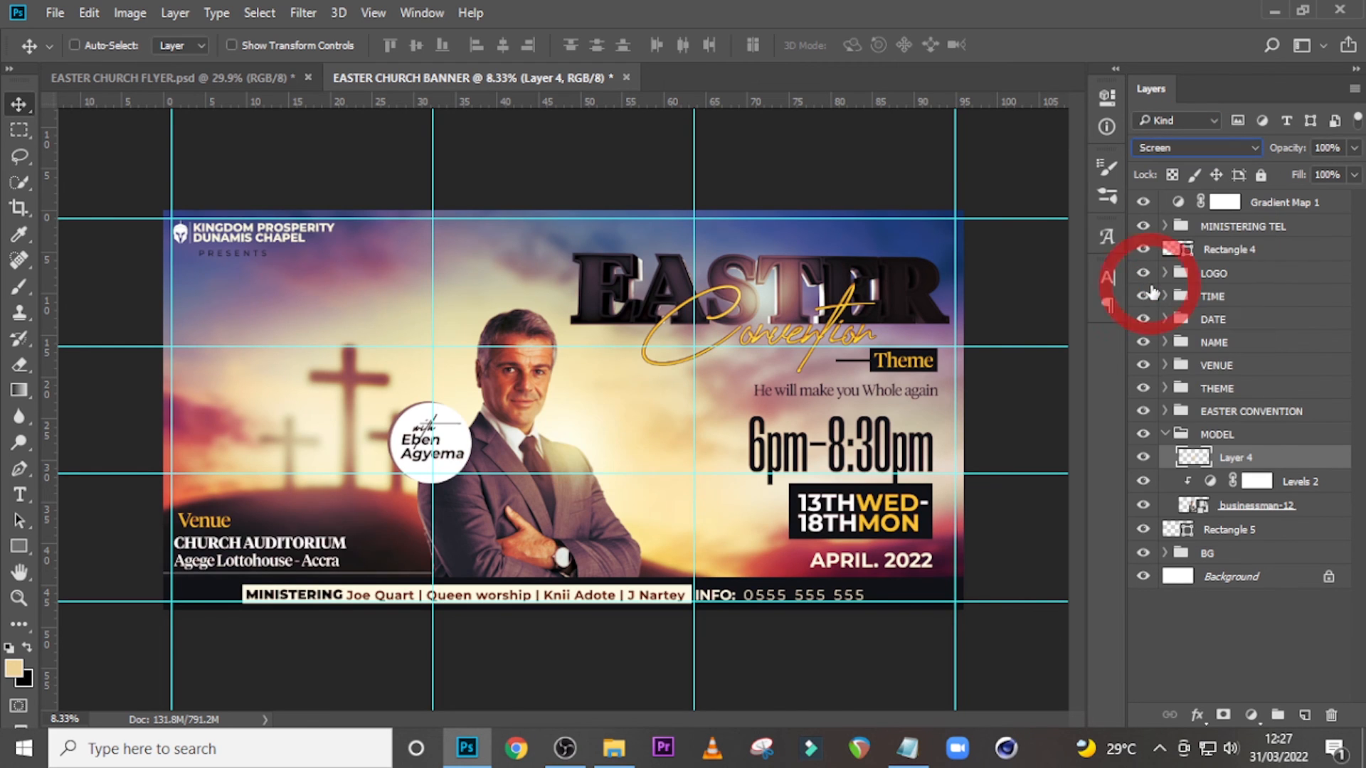
pyautogui.click(1354, 147)
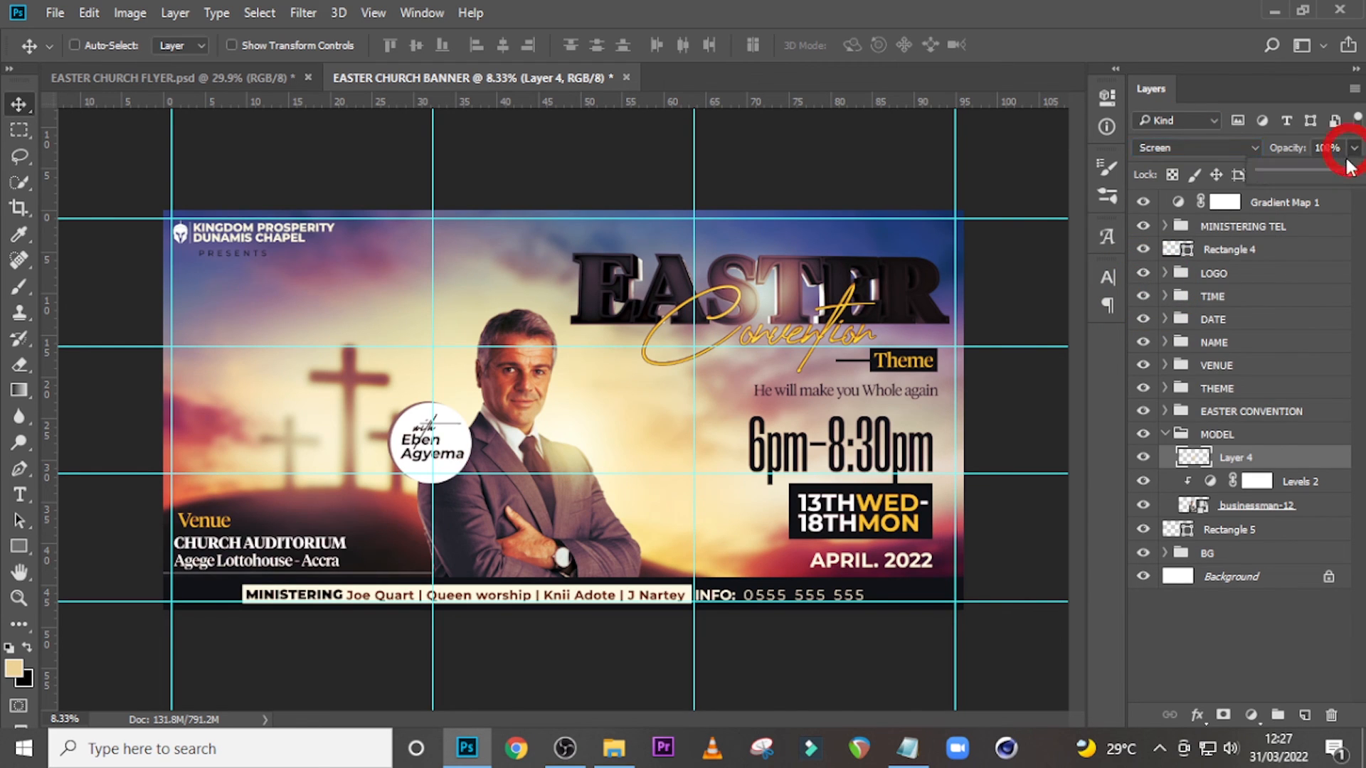
pyautogui.click(1311, 170)
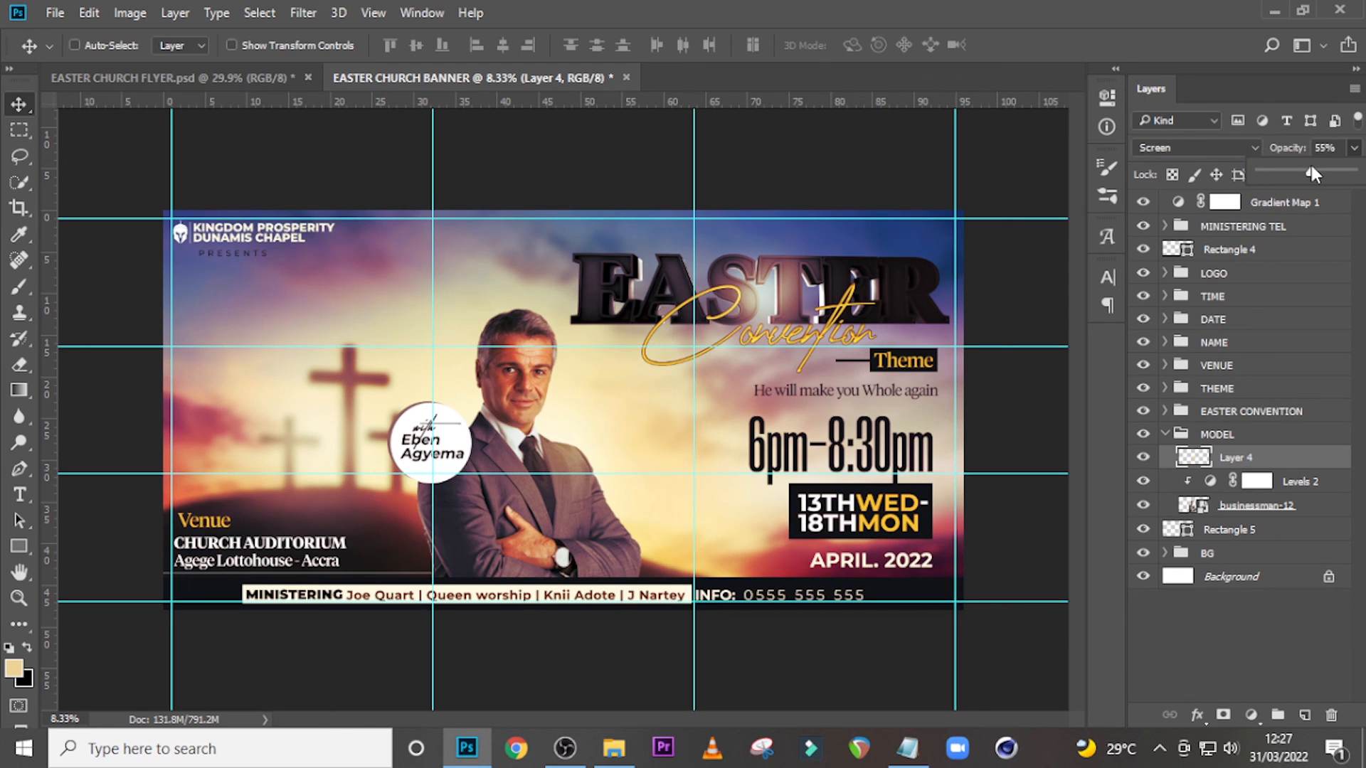
pyautogui.click(1277, 459)
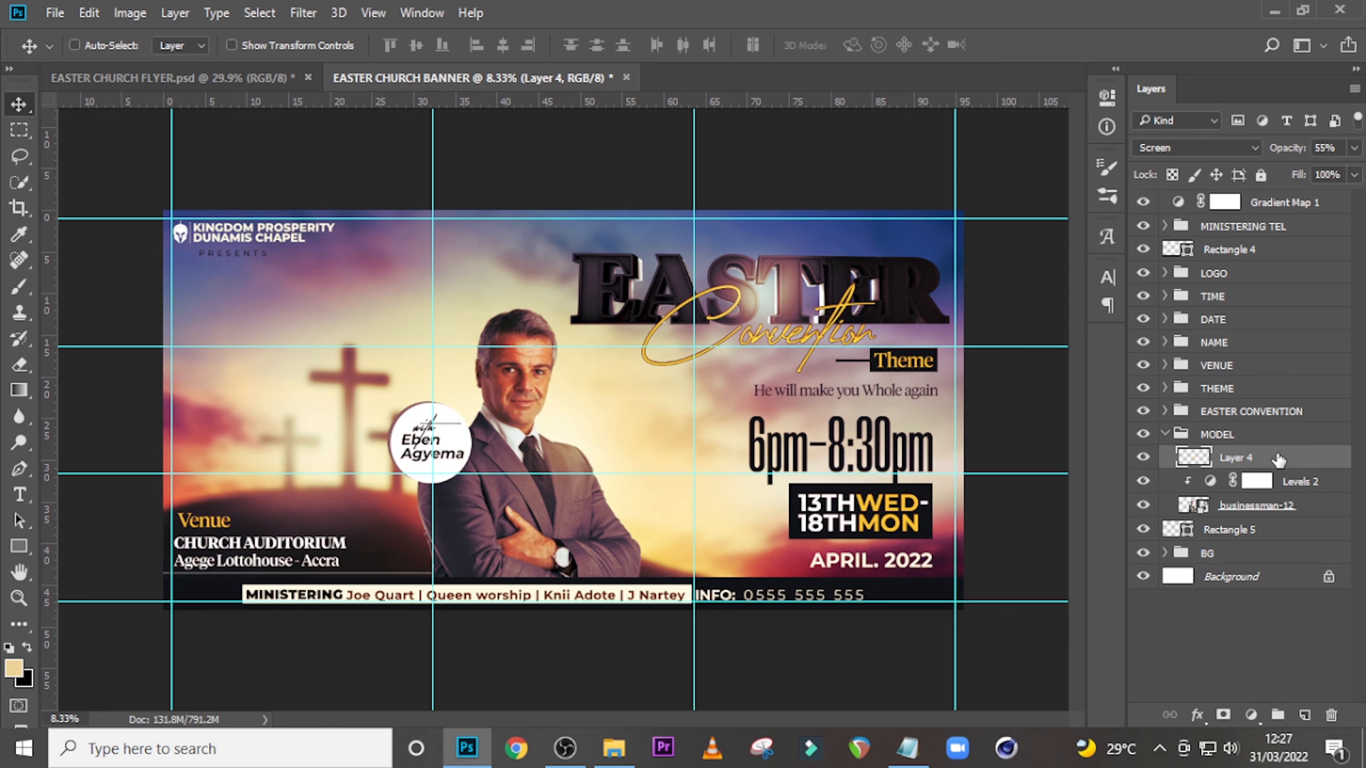